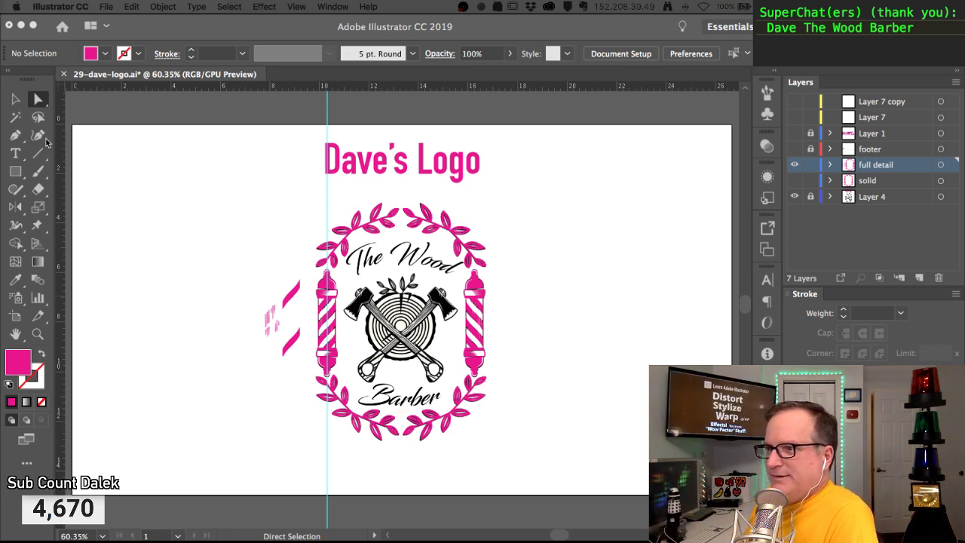
Compare the solid and full detail layer versions of the logo, checking the left barber pole up close
{"action": "left_click", "coordinate": [95, 99]}
{"action": "key", "text": "z"}
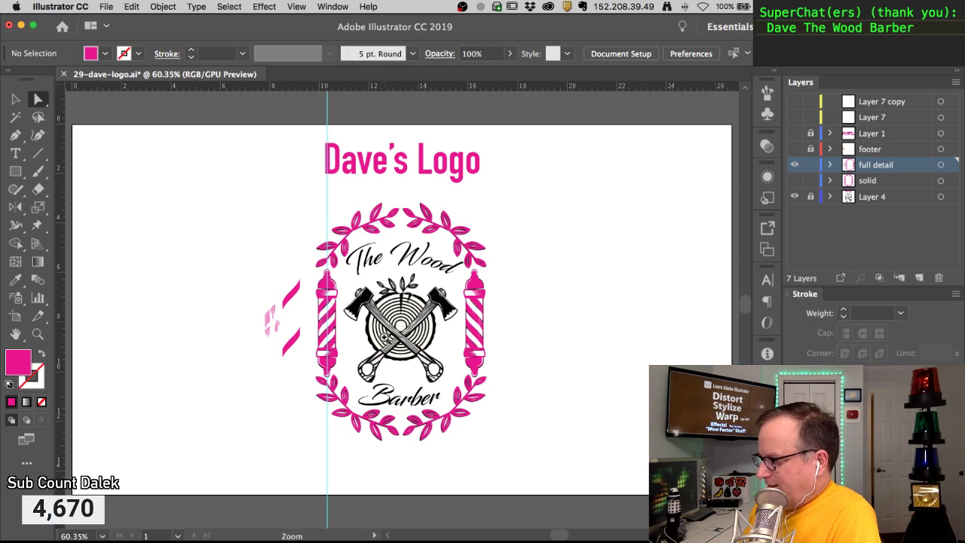
{"action": "left_click", "coordinate": [407, 324]}
{"action": "left_click", "coordinate": [399, 319]}
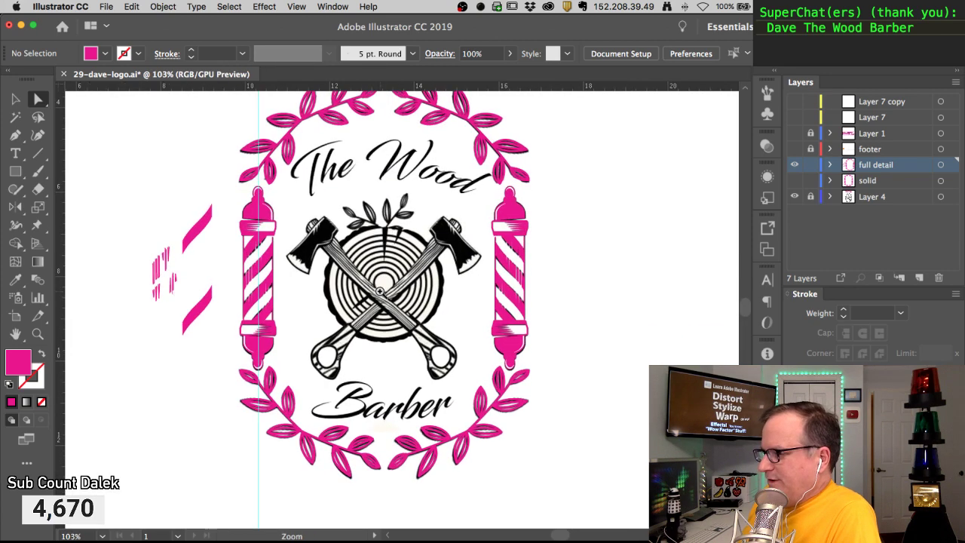
{"action": "left_click", "coordinate": [398, 319]}
{"action": "left_click_drag", "start_coordinate": [409, 292], "coordinate": [390, 360]}
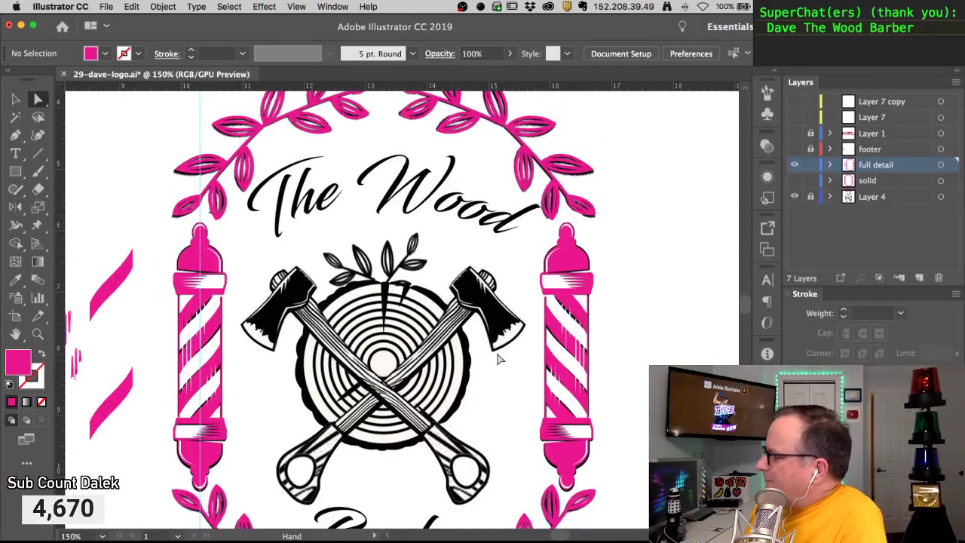
{"action": "left_click", "coordinate": [794, 165]}
{"action": "left_click", "coordinate": [796, 181]}
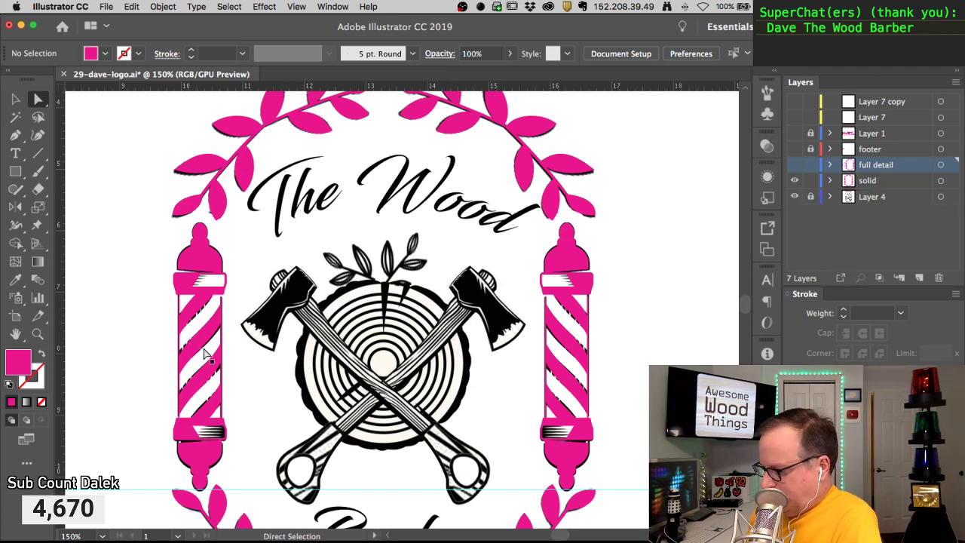
{"action": "left_click", "coordinate": [211, 307], "text": "super"}
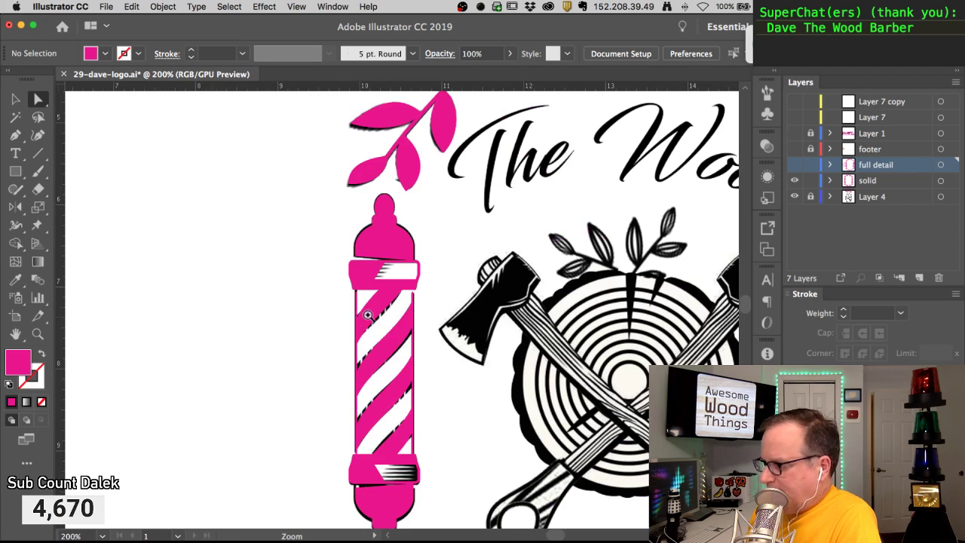
{"action": "left_click", "coordinate": [367, 315], "text": "super"}
{"action": "left_click", "coordinate": [460, 276], "text": "super"}
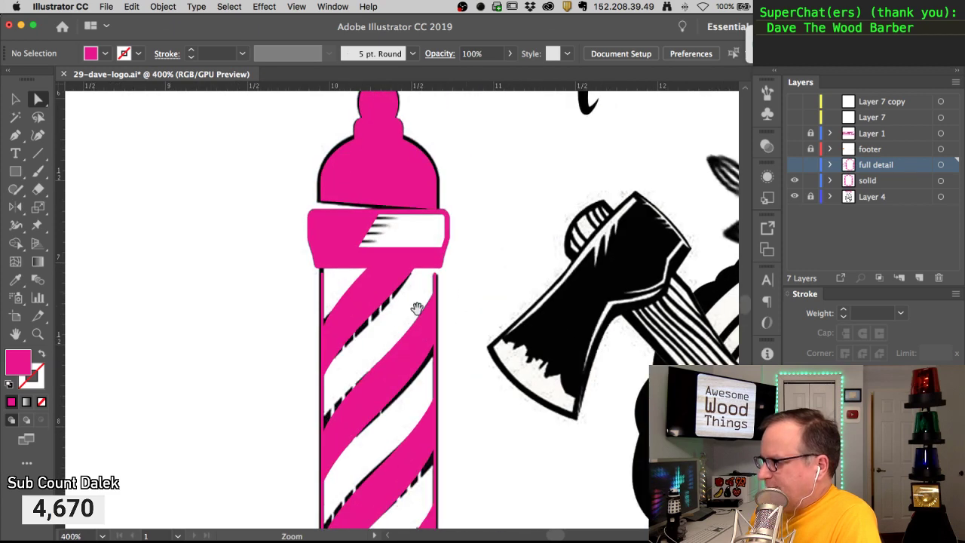
{"action": "left_click", "coordinate": [796, 167]}
{"action": "left_click", "coordinate": [795, 180]}
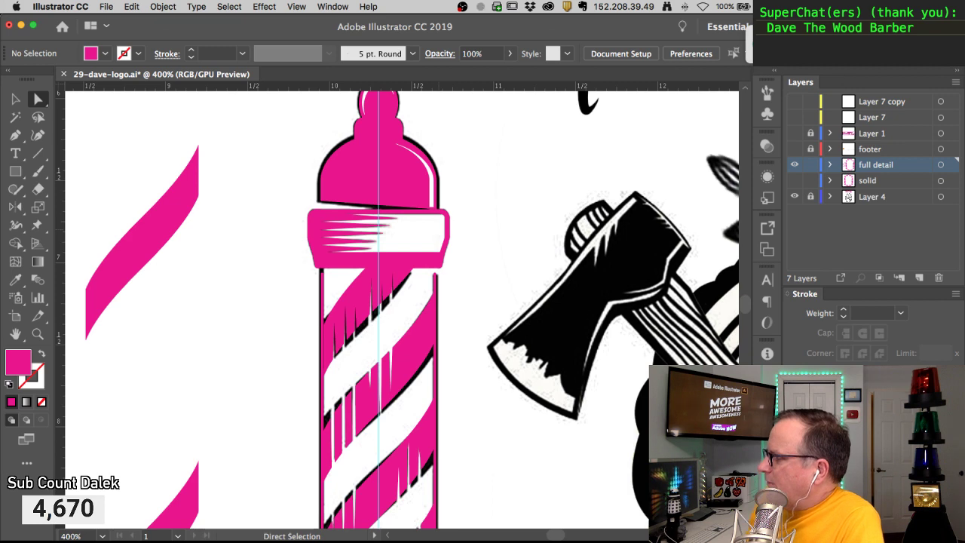
Hide the full detail layer and examine the crossed axes and log slice in the black reference artwork
{"action": "left_click", "coordinate": [796, 166]}
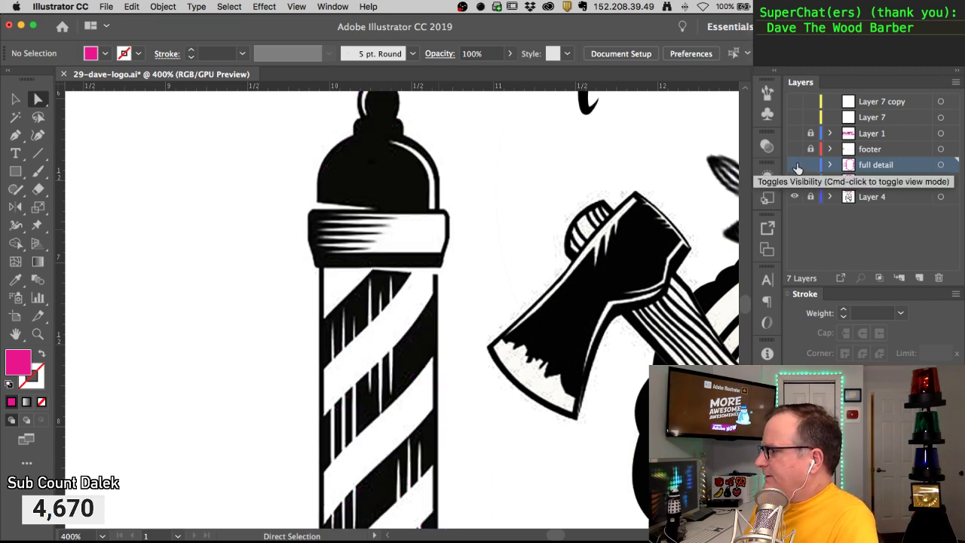
{"action": "left_click", "coordinate": [513, 277], "text": "alt+super"}
{"action": "left_click", "coordinate": [512, 276], "text": "alt+super"}
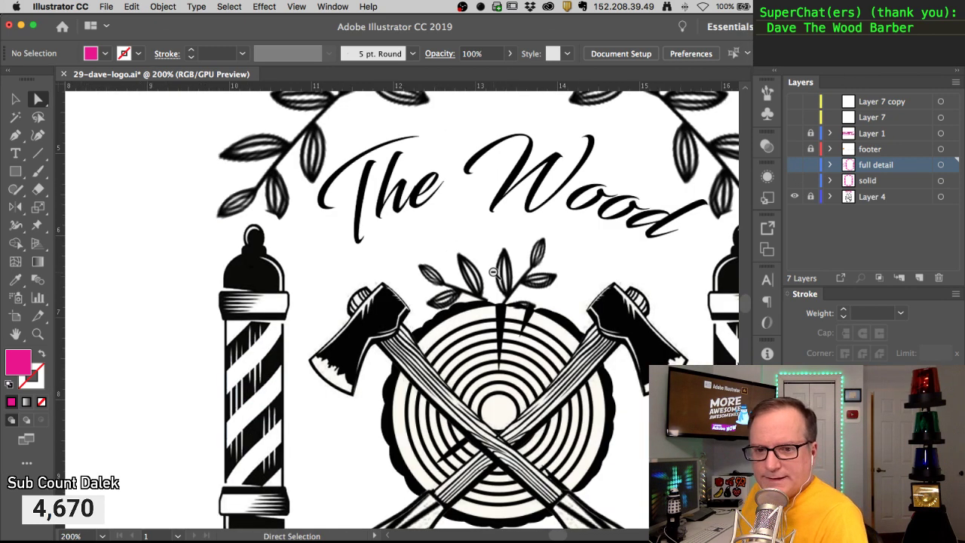
{"action": "left_click", "coordinate": [316, 259], "text": "alt+super"}
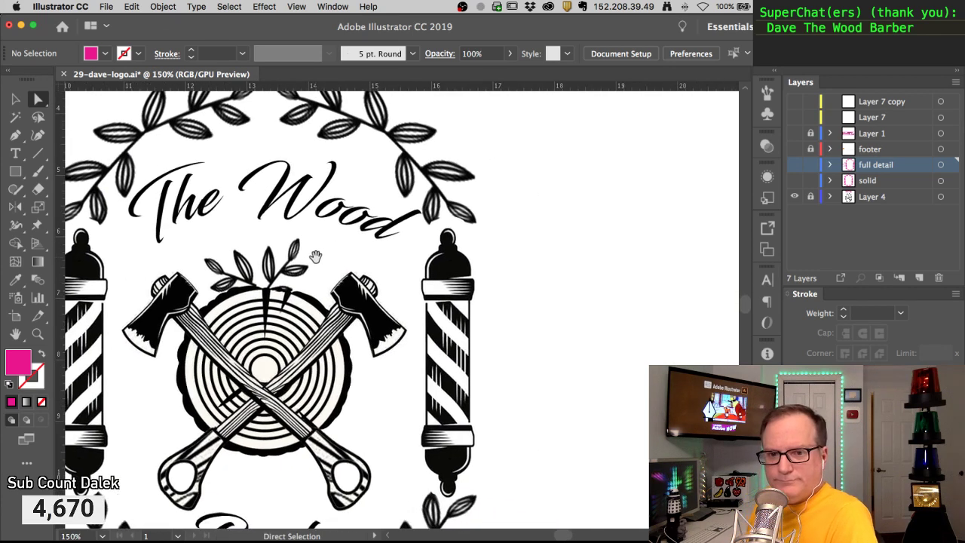
{"action": "scroll", "coordinate": [323, 264], "scroll_direction": "left", "scroll_amount": 4}
{"action": "scroll", "coordinate": [323, 263], "scroll_direction": "down", "scroll_amount": 2}
{"action": "scroll", "coordinate": [442, 221], "scroll_direction": "left", "scroll_amount": 3}
{"action": "scroll", "coordinate": [442, 222], "scroll_direction": "down", "scroll_amount": 1}
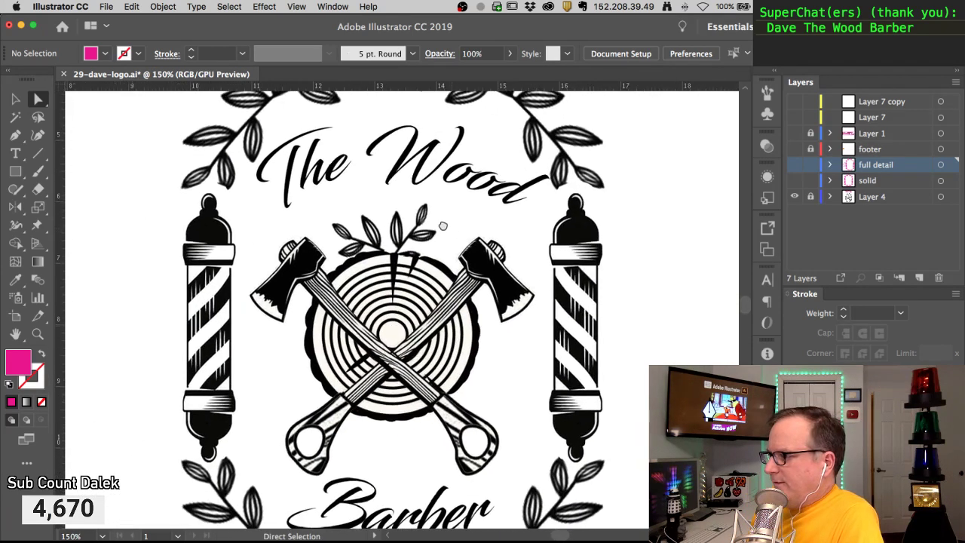
{"action": "scroll", "coordinate": [442, 222], "scroll_direction": "down", "scroll_amount": 2}
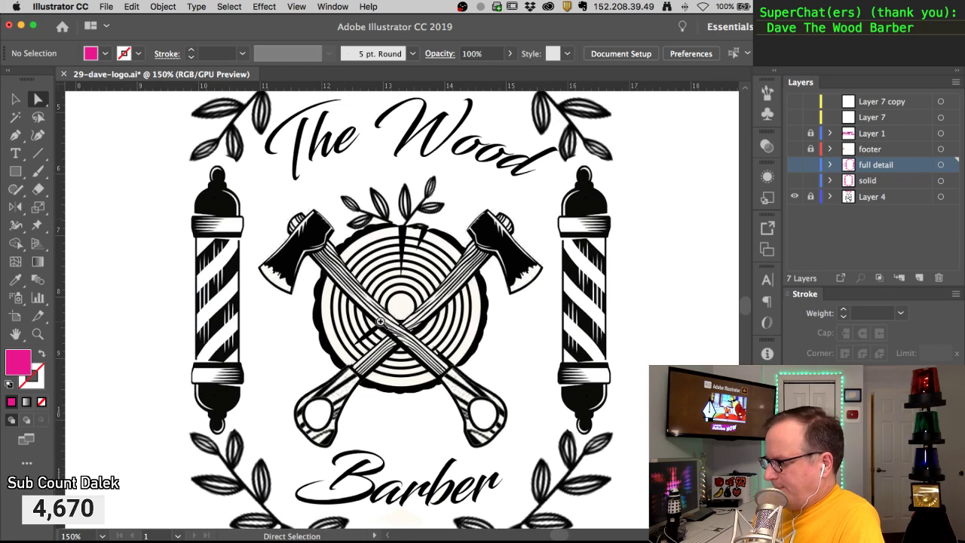
{"action": "left_click", "coordinate": [393, 323], "text": "super"}
{"action": "left_click", "coordinate": [415, 311], "text": "super"}
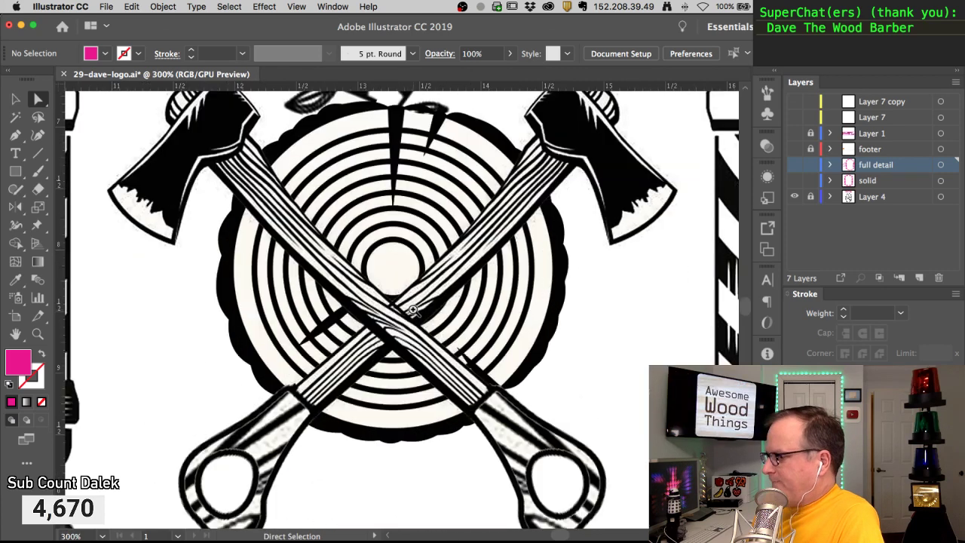
Show the full detail layer and select the right barber pole's thin side line to reuse its 1 pt magenta stroke
{"action": "left_click", "coordinate": [794, 164]}
{"action": "left_click", "coordinate": [794, 165]}
{"action": "left_click", "coordinate": [794, 165]}
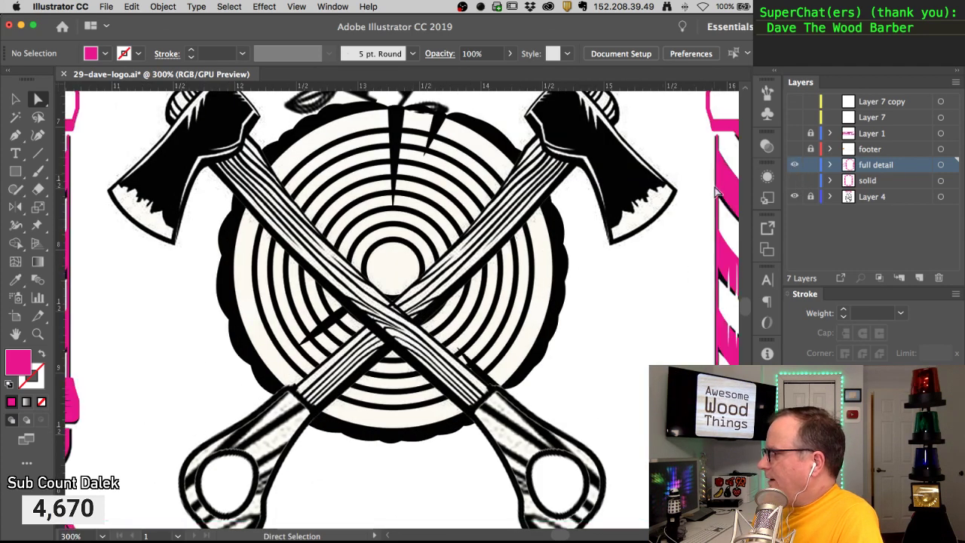
{"action": "left_click", "coordinate": [552, 202], "text": "alt"}
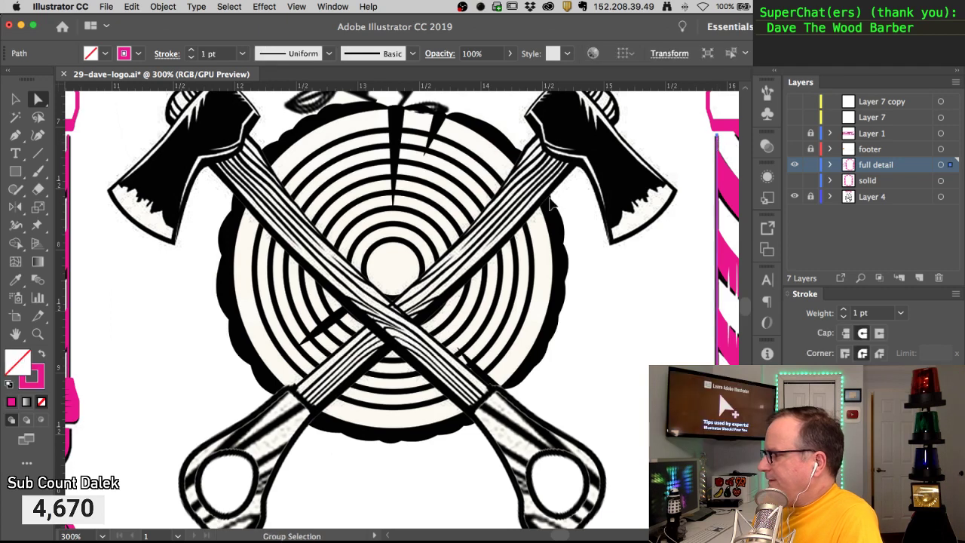
{"action": "left_click_drag", "start_coordinate": [373, 221], "coordinate": [399, 263]}
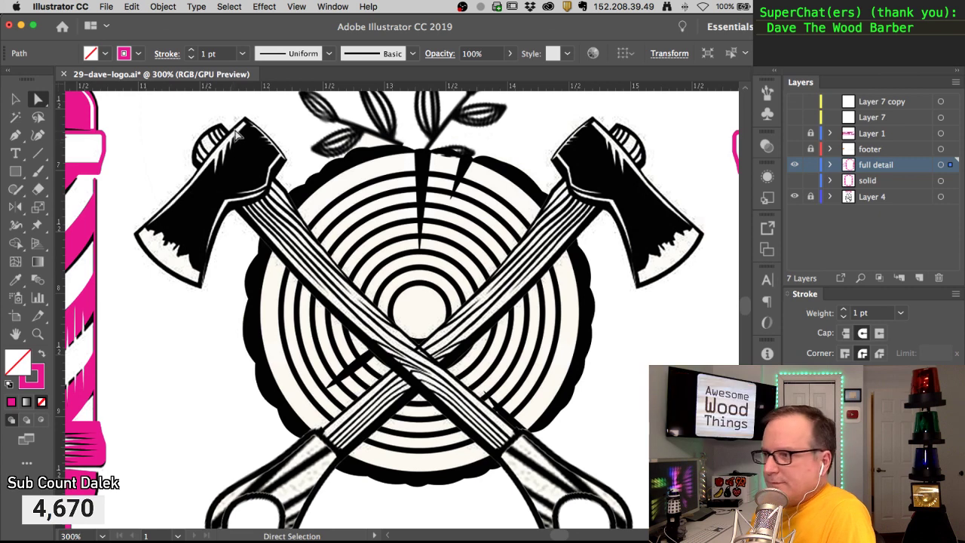
Trace the left axe head's outer edge with the Pen tool from its top corner to the blade's upper tip, adjusting the curve
{"action": "key", "text": "p"}
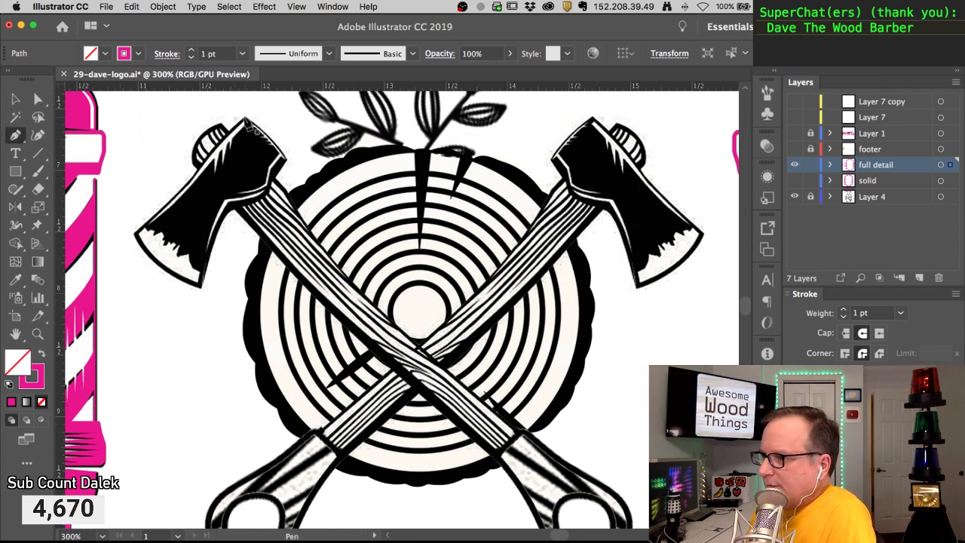
{"action": "left_click", "coordinate": [245, 118]}
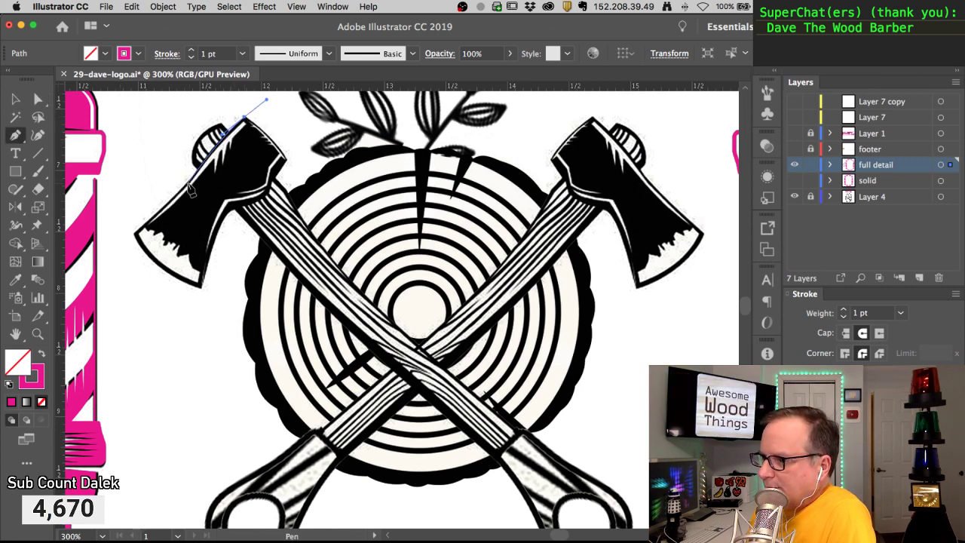
{"action": "left_click", "coordinate": [173, 199]}
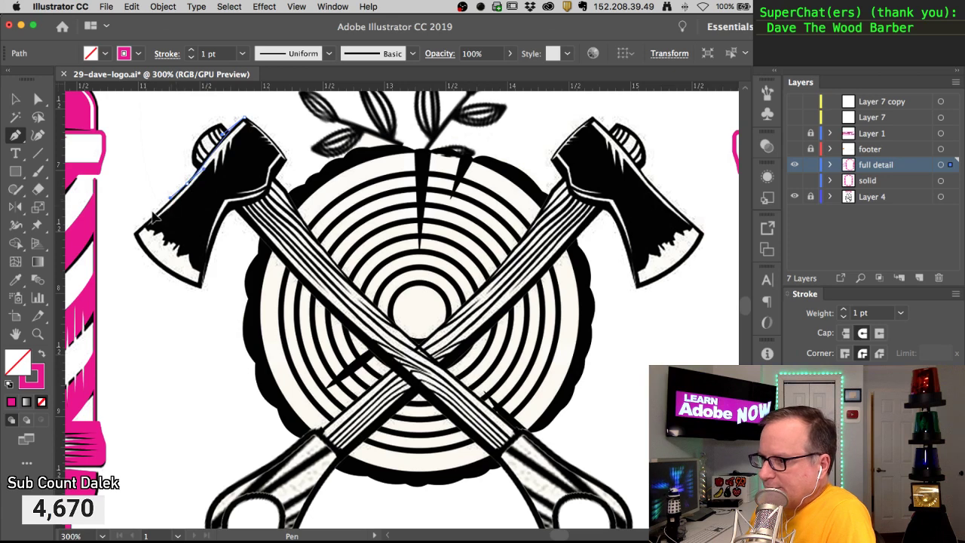
{"action": "left_click", "coordinate": [138, 231]}
{"action": "left_click_drag", "start_coordinate": [120, 239], "coordinate": [118, 245]}
{"action": "left_click", "coordinate": [187, 184], "text": "super"}
{"action": "left_click_drag", "start_coordinate": [204, 169], "coordinate": [209, 168]}
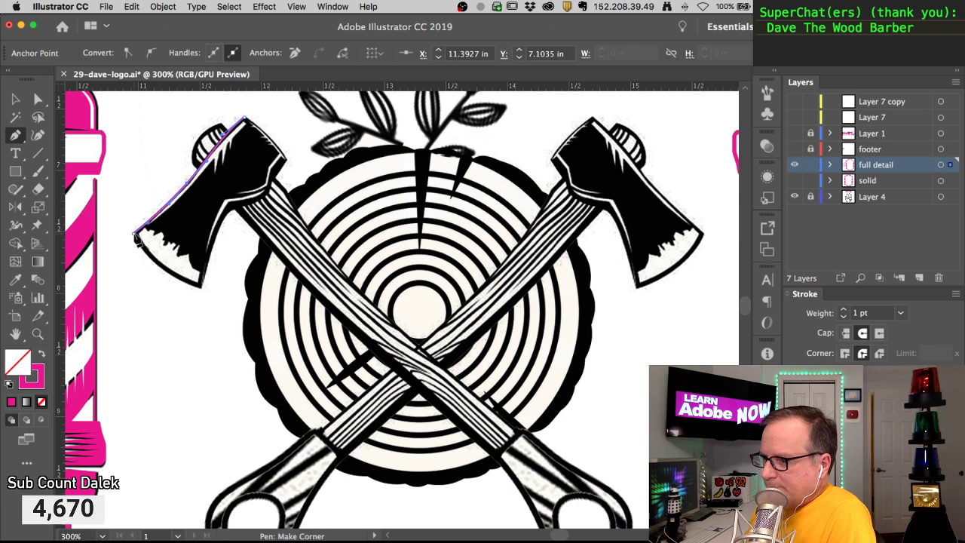
Continue the path along the left axe's curved cutting edge to the blade's lower tip
{"action": "left_click", "coordinate": [144, 258]}
{"action": "left_click", "coordinate": [202, 287]}
{"action": "left_click_drag", "start_coordinate": [221, 290], "coordinate": [224, 294]}
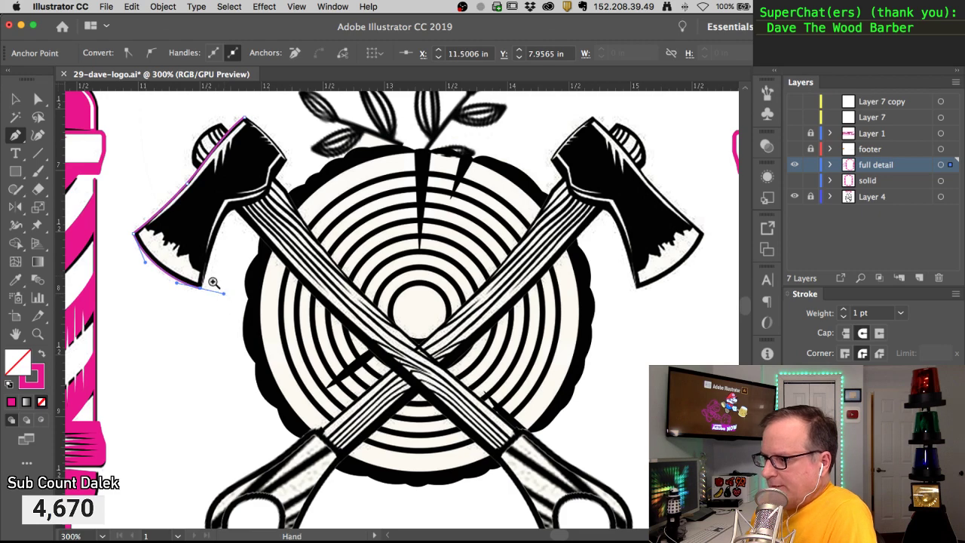
Continue the path along the left axe head's underside, past the handle to the back corner, and refine the curve at the handle
{"action": "left_click", "coordinate": [214, 283], "text": "super"}
{"action": "left_click_drag", "start_coordinate": [373, 301], "coordinate": [188, 440]}
{"action": "key", "text": "super+equal"}
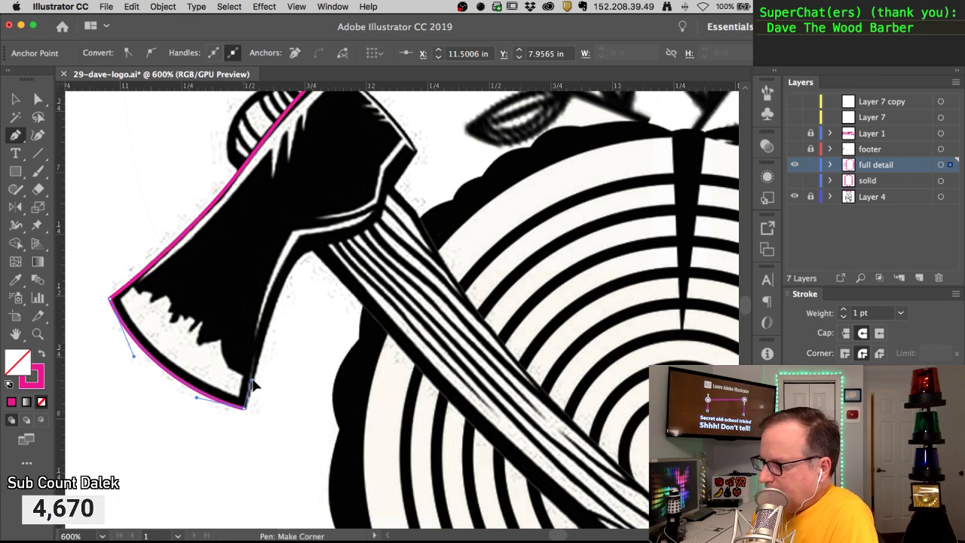
{"action": "left_click_drag", "start_coordinate": [312, 252], "coordinate": [356, 239]}
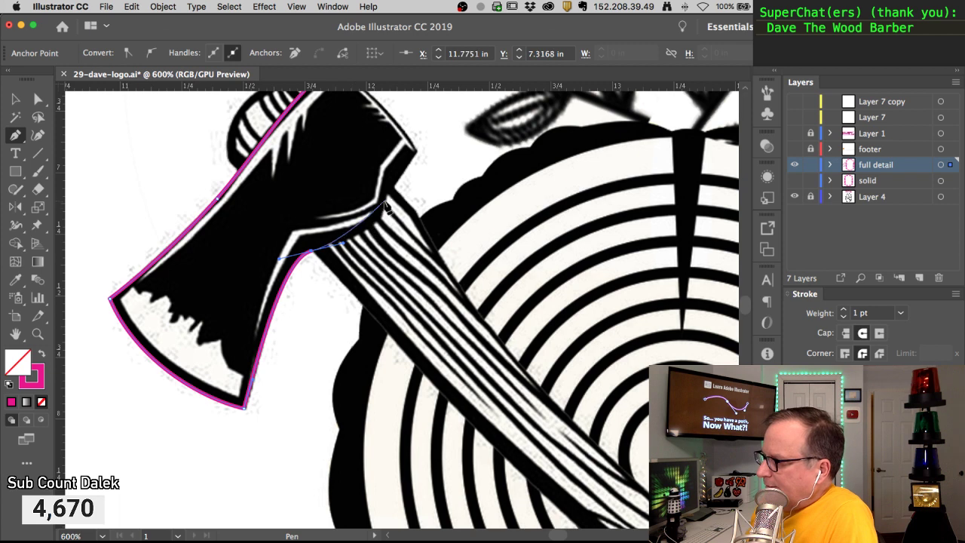
{"action": "left_click_drag", "start_coordinate": [385, 199], "coordinate": [424, 133]}
{"action": "left_click_drag", "start_coordinate": [388, 169], "coordinate": [386, 185]}
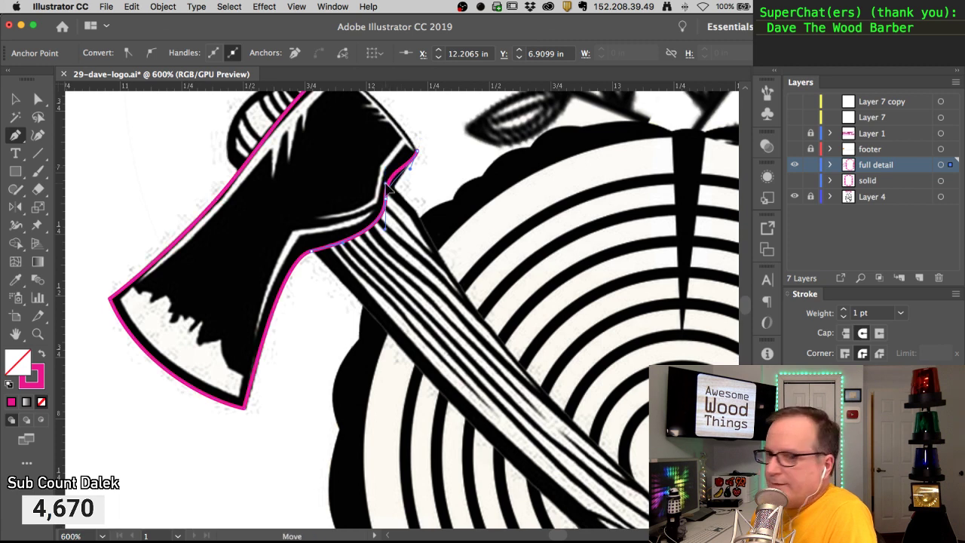
{"action": "left_click_drag", "start_coordinate": [388, 187], "coordinate": [389, 194]}
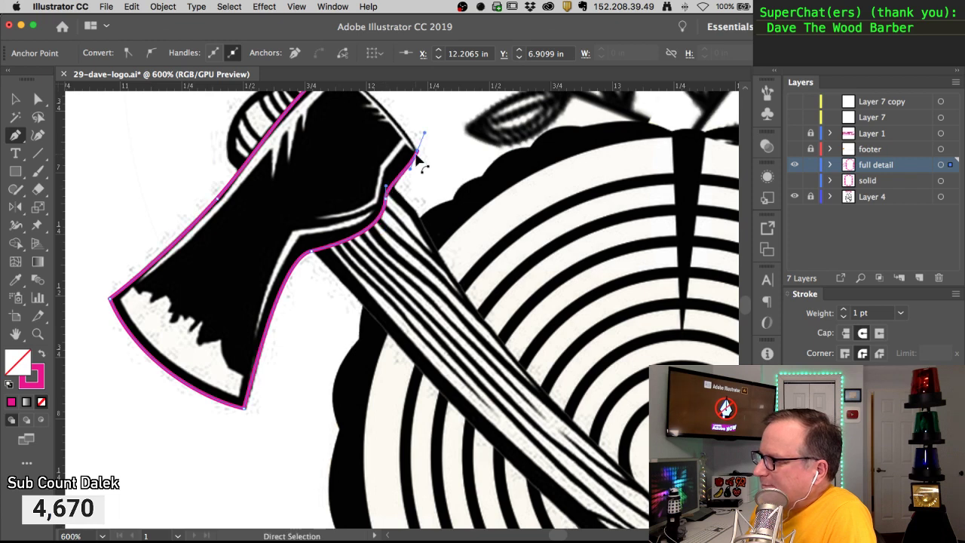
Close the left axe head outline with a curve along its back edge, fine-tune that curve and deselect the path
{"action": "left_click_drag", "start_coordinate": [359, 109], "coordinate": [368, 199]}
{"action": "left_click_drag", "start_coordinate": [428, 244], "coordinate": [411, 208]}
{"action": "left_click_drag", "start_coordinate": [342, 156], "coordinate": [316, 145]}
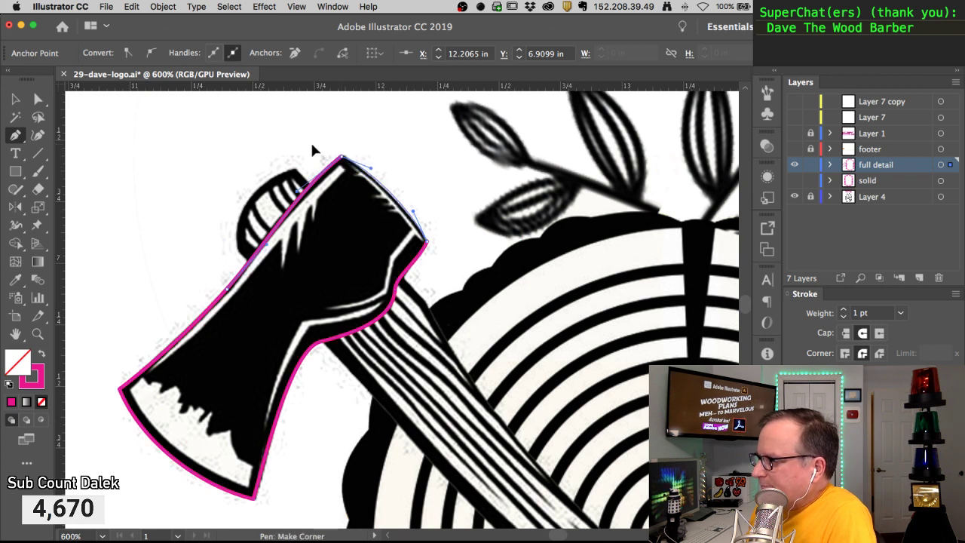
{"action": "left_click", "coordinate": [318, 151]}
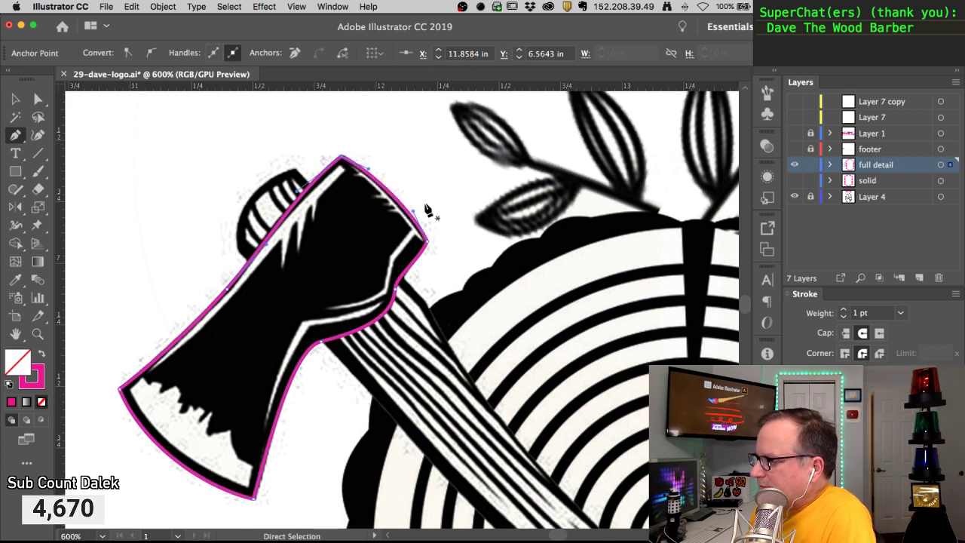
{"action": "left_click_drag", "start_coordinate": [415, 217], "coordinate": [415, 219]}
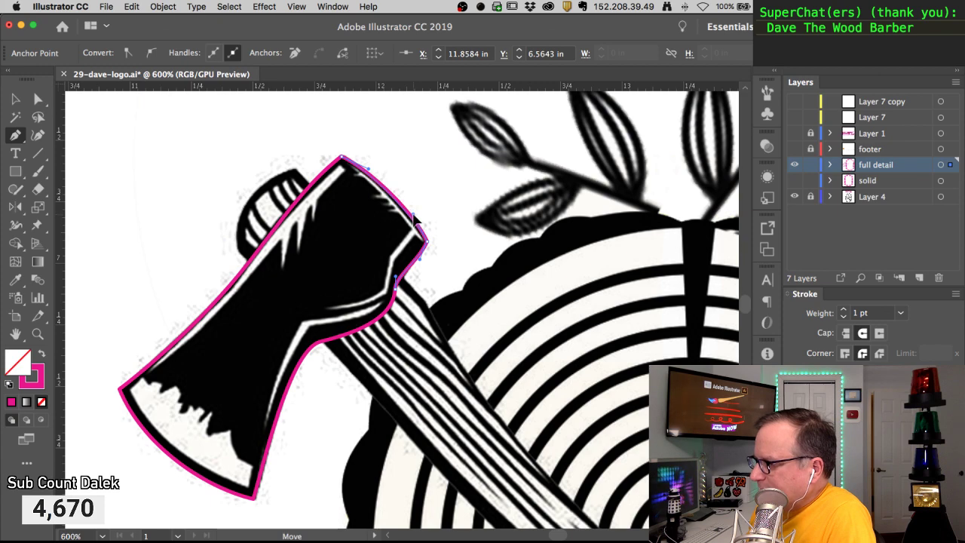
{"action": "left_click", "coordinate": [414, 196], "text": "super"}
{"action": "left_click", "coordinate": [264, 294], "text": "alt+super"}
{"action": "left_click", "coordinate": [266, 295], "text": "alt+super"}
{"action": "left_click_drag", "start_coordinate": [425, 292], "coordinate": [266, 252]}
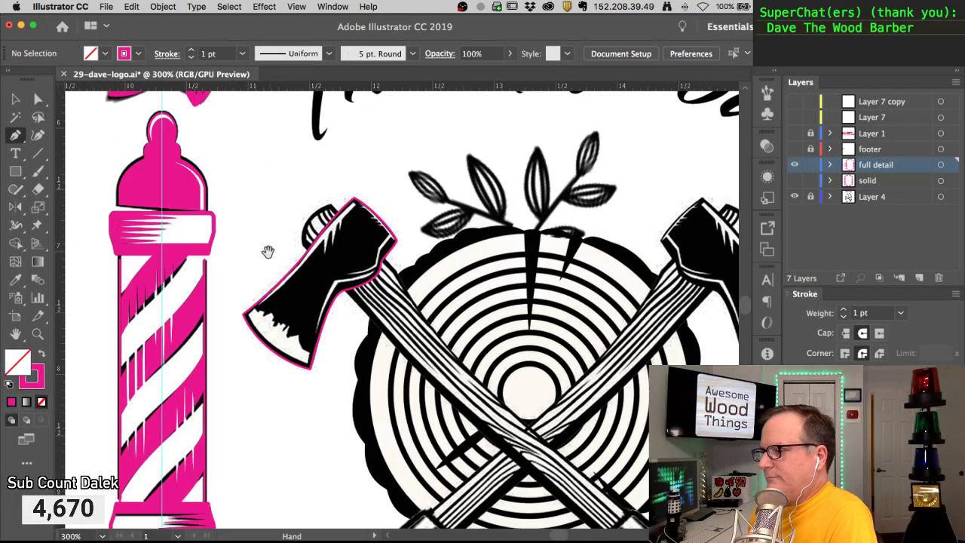
{"action": "left_click", "coordinate": [342, 276], "text": "super"}
{"action": "left_click", "coordinate": [371, 302], "text": "super"}
{"action": "left_click_drag", "start_coordinate": [388, 309], "coordinate": [300, 320]}
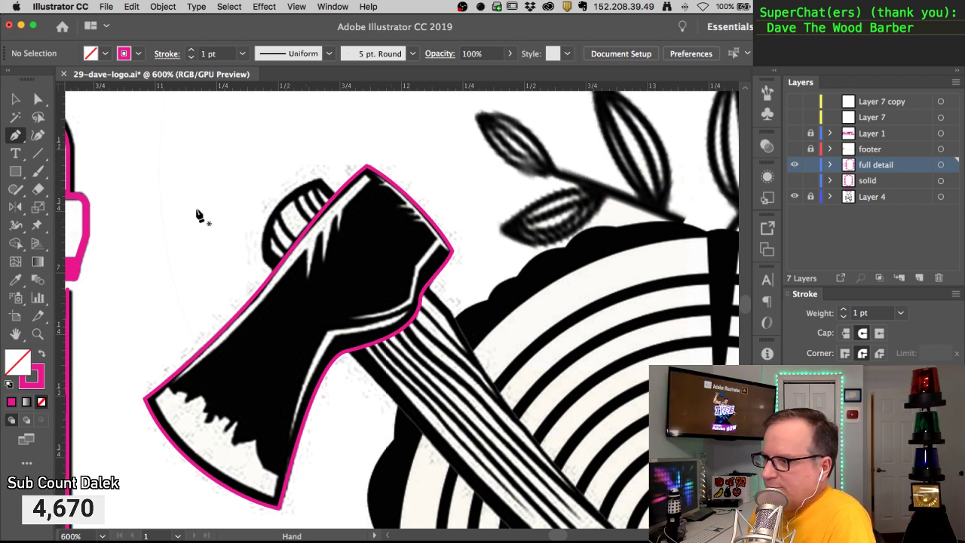
Trace a new curve along the inside of the left axe head's long upper highlight, from its top corner to the blade, adjusting the curve handles
{"action": "left_click", "coordinate": [16, 135]}
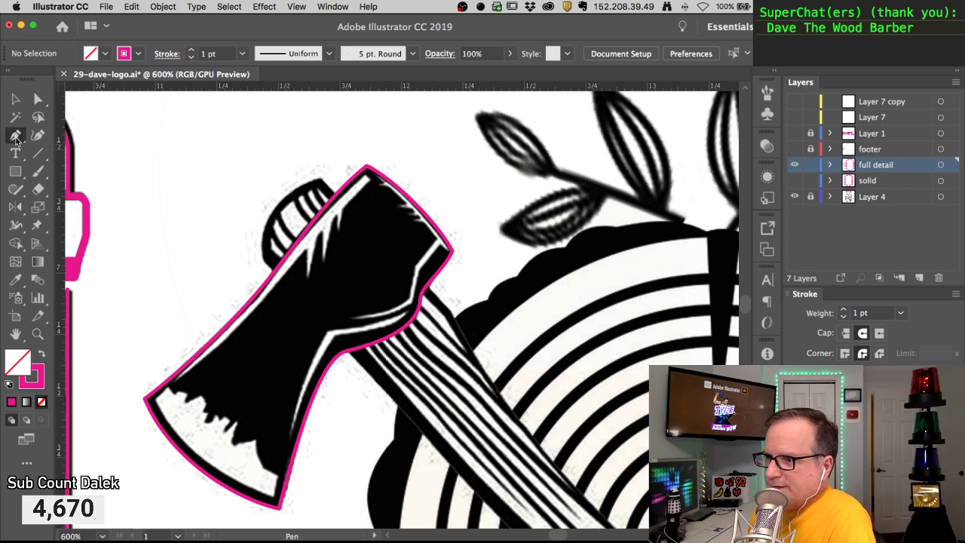
{"action": "left_click_drag", "start_coordinate": [368, 181], "coordinate": [352, 195]}
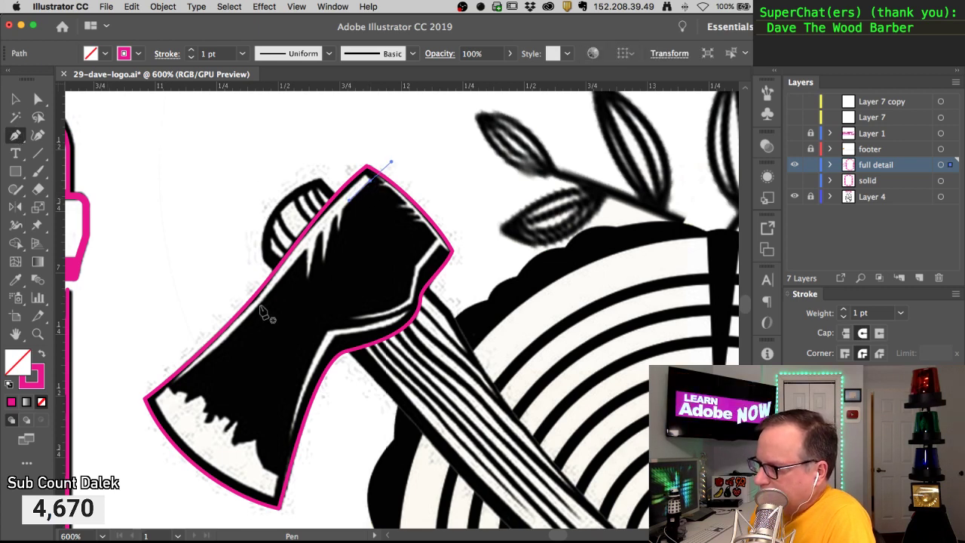
{"action": "left_click_drag", "start_coordinate": [171, 388], "coordinate": [125, 417]}
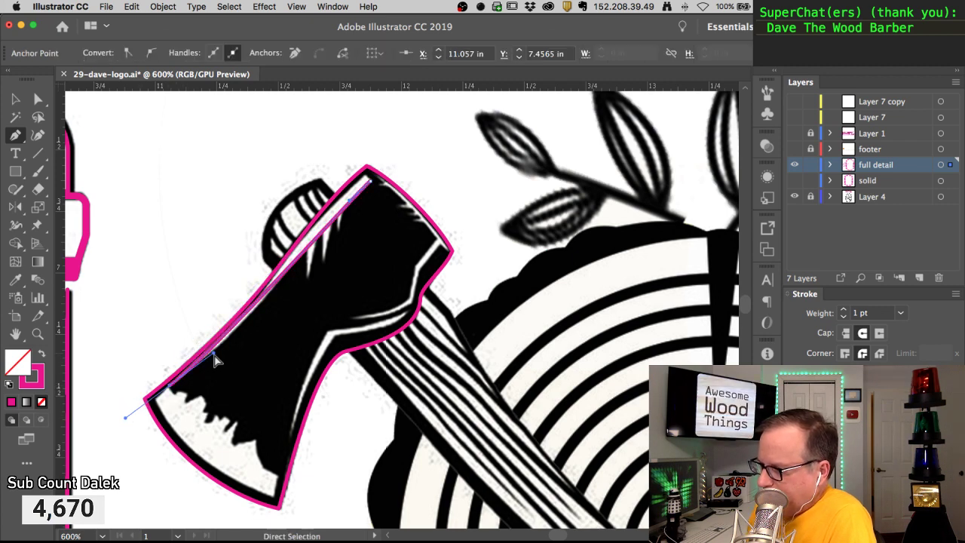
{"action": "left_click_drag", "start_coordinate": [214, 357], "coordinate": [250, 332]}
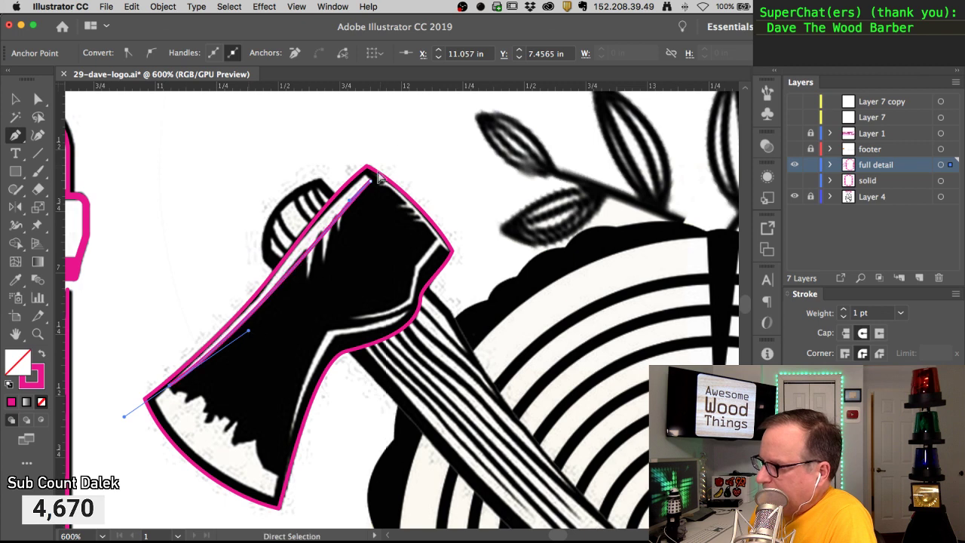
{"action": "left_click", "coordinate": [348, 211]}
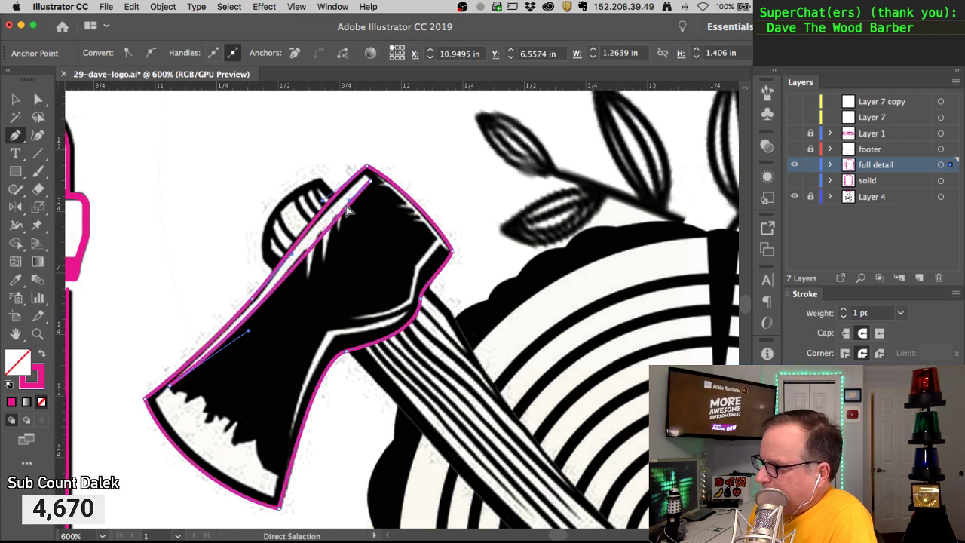
{"action": "left_click", "coordinate": [390, 169]}
{"action": "left_click", "coordinate": [353, 209]}
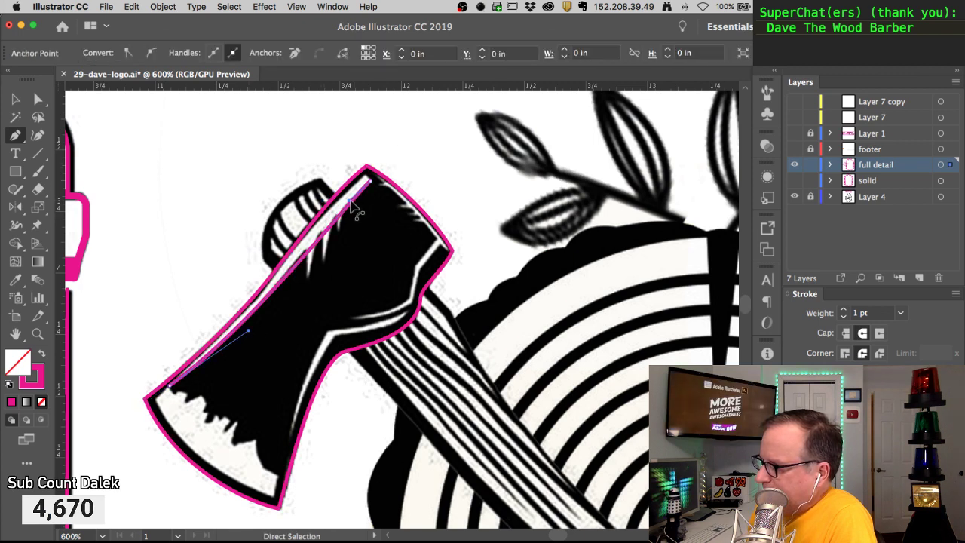
{"action": "left_click_drag", "start_coordinate": [330, 215], "coordinate": [329, 214]}
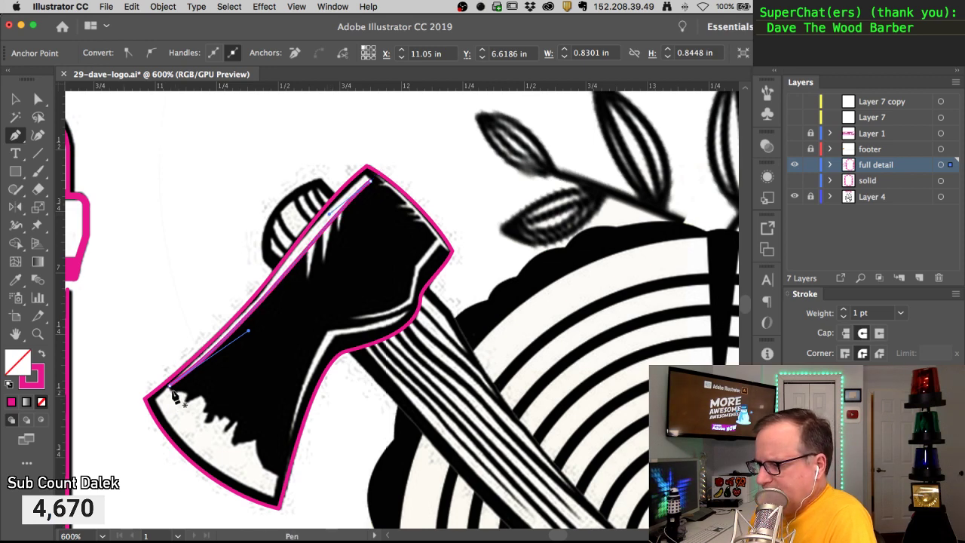
Continue the path with straight segments along the first, upper teeth of the blade's jagged highlight edge
{"action": "left_click_drag", "start_coordinate": [161, 370], "coordinate": [348, 478]}
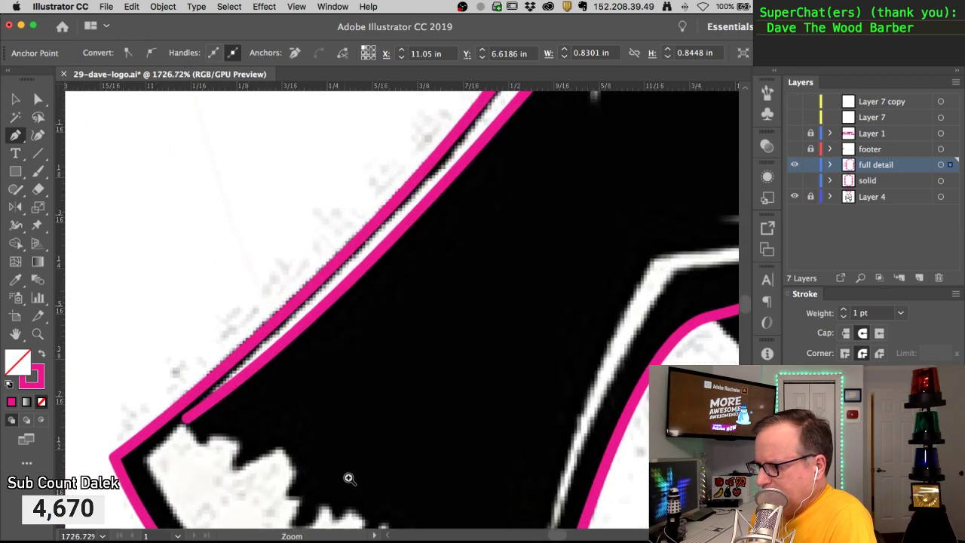
{"action": "left_click_drag", "start_coordinate": [301, 457], "coordinate": [283, 290]}
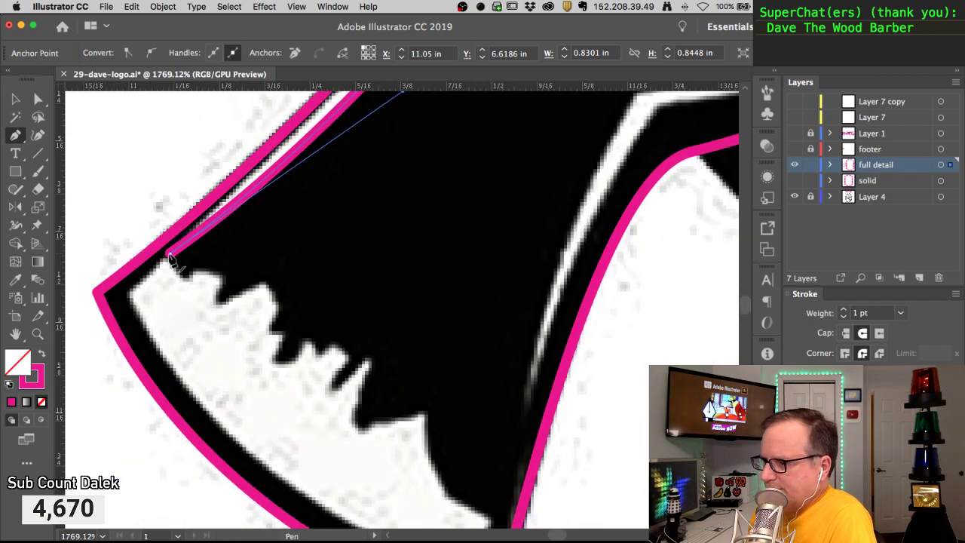
{"action": "left_click", "coordinate": [182, 279]}
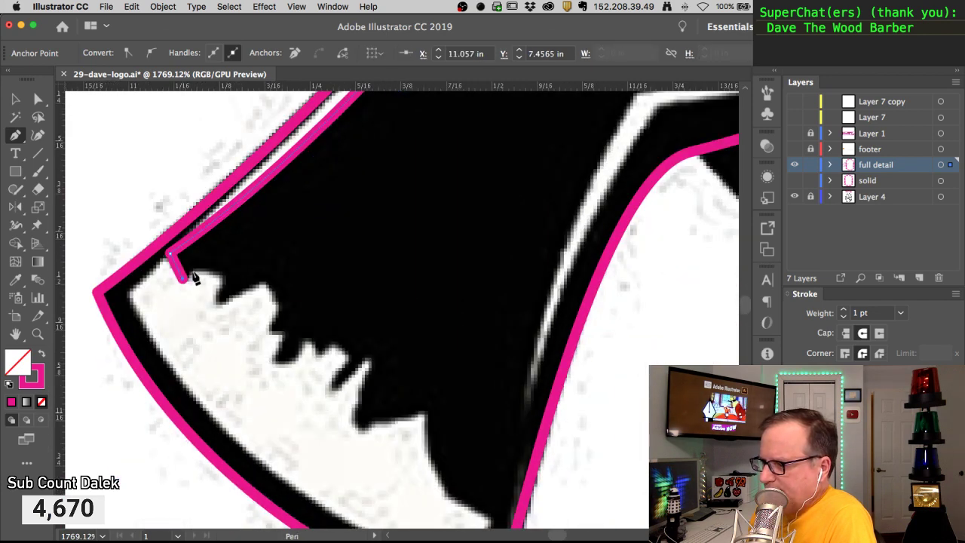
{"action": "left_click", "coordinate": [225, 277]}
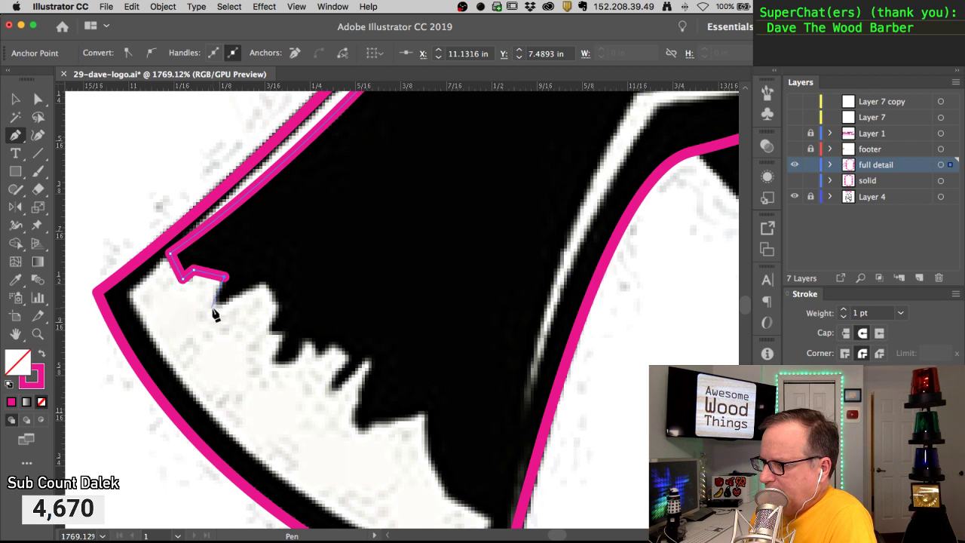
{"action": "left_click", "coordinate": [212, 309]}
{"action": "left_click", "coordinate": [264, 283]}
{"action": "left_click", "coordinate": [282, 309]}
{"action": "left_click", "coordinate": [265, 333]}
{"action": "left_click", "coordinate": [285, 334]}
{"action": "left_click", "coordinate": [277, 351]}
{"action": "left_click", "coordinate": [266, 362]}
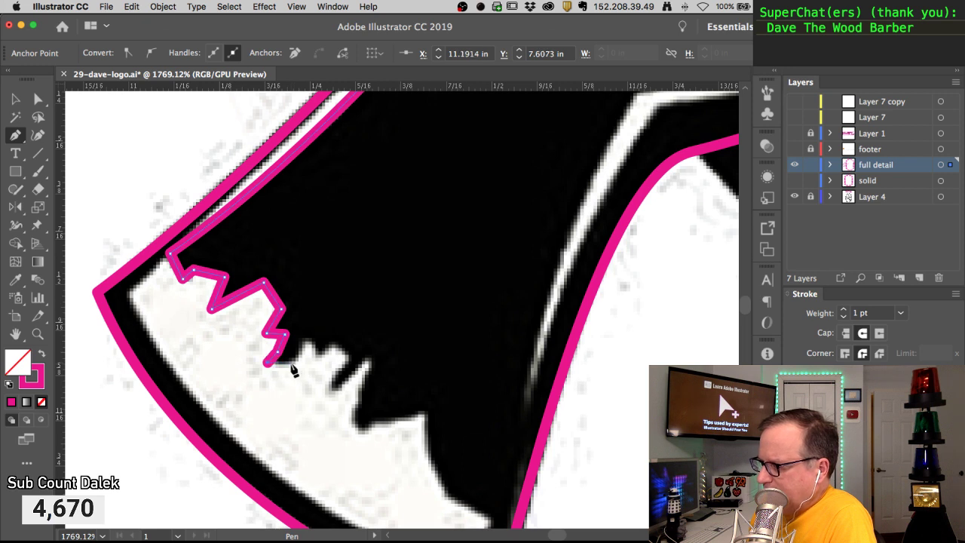
Trace the small middle teeth of the blade's jagged edge with straight segments, up to the tip of the tall narrow spike
{"action": "left_click", "coordinate": [291, 363]}
{"action": "left_click", "coordinate": [307, 337]}
{"action": "left_click", "coordinate": [318, 361]}
{"action": "left_click", "coordinate": [333, 345]}
{"action": "left_click", "coordinate": [350, 360]}
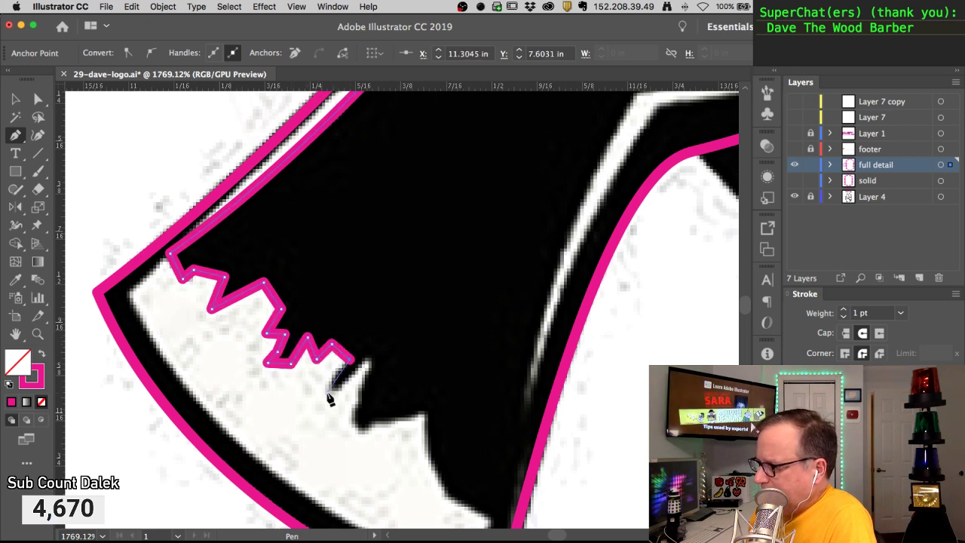
{"action": "left_click", "coordinate": [328, 393]}
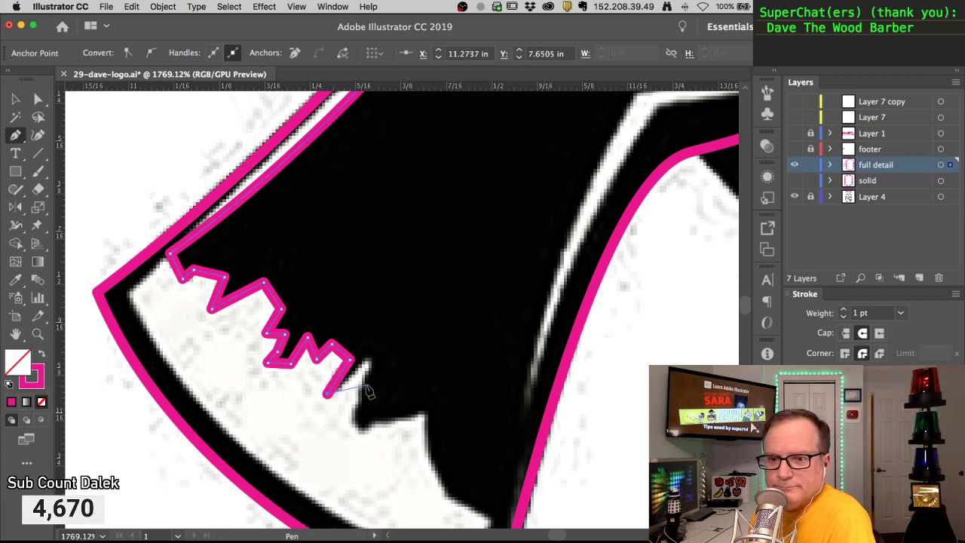
{"action": "left_click", "coordinate": [372, 354]}
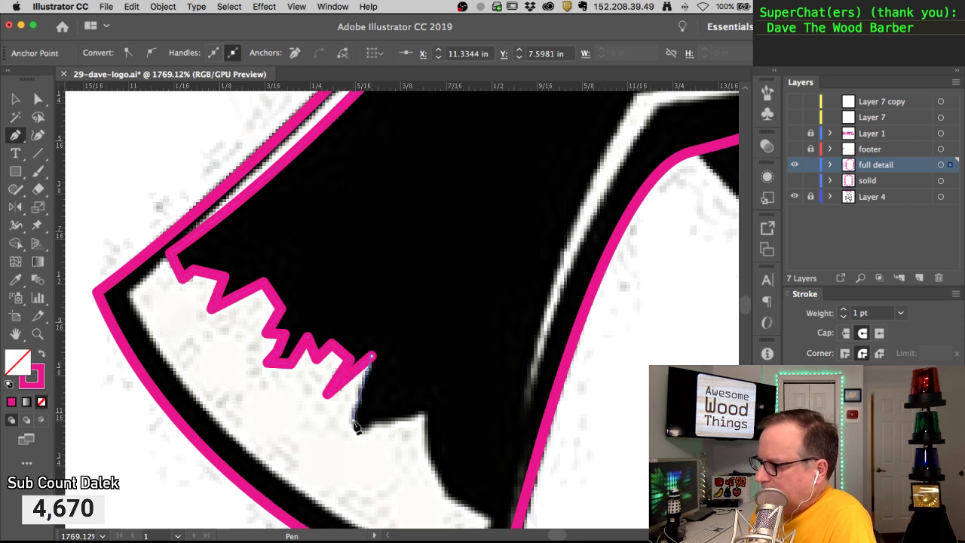
Extend the path over the last large teeth of the jagged edge to its end near the blade's lower tip
{"action": "left_click", "coordinate": [352, 421]}
{"action": "left_click", "coordinate": [361, 431]}
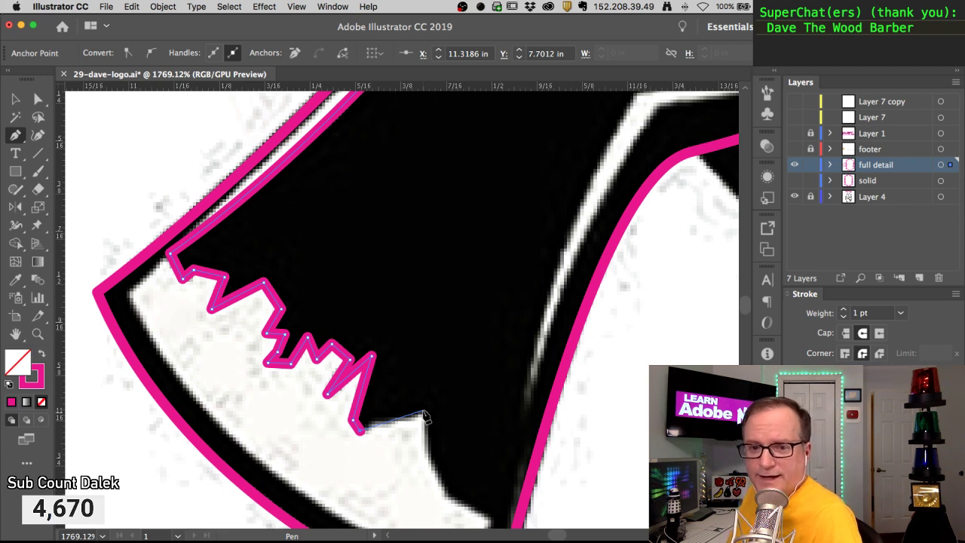
{"action": "left_click", "coordinate": [427, 411]}
{"action": "left_click", "coordinate": [427, 455]}
{"action": "left_click", "coordinate": [448, 499]}
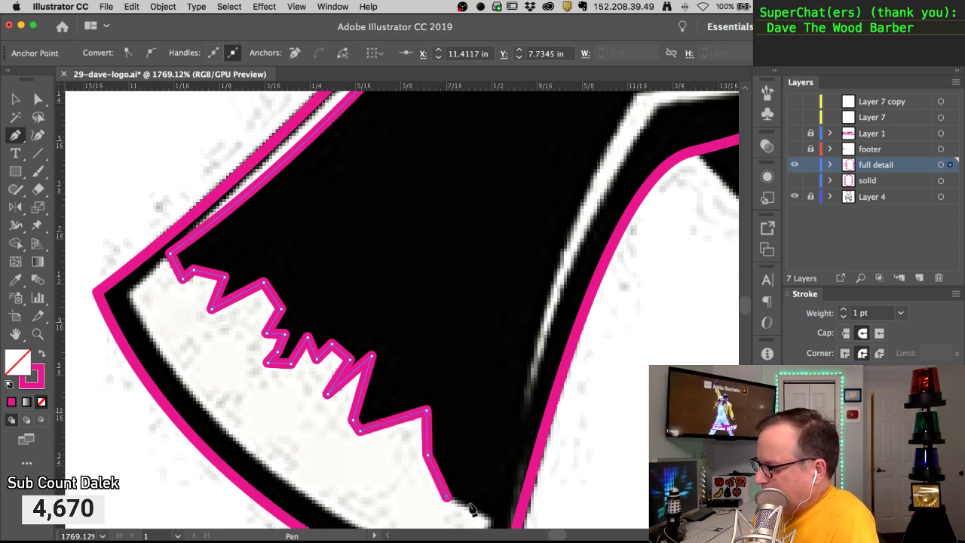
{"action": "left_click", "coordinate": [492, 523]}
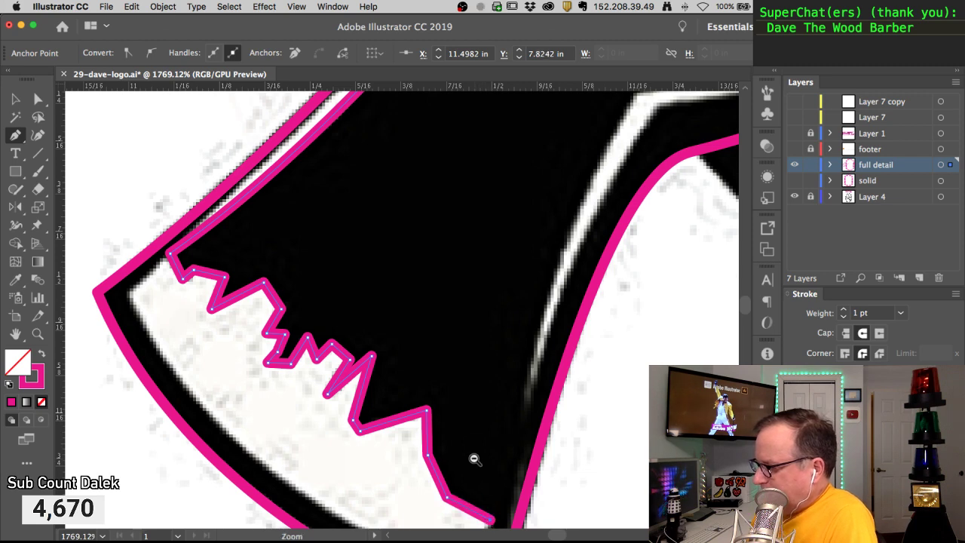
Curve the path from the jagged edge's lower end along the inside of the underside highlight to its bend, making that anchor a corner
{"action": "left_click", "coordinate": [458, 442], "text": "alt+super"}
{"action": "left_click", "coordinate": [408, 366], "text": "alt+super"}
{"action": "left_click_drag", "start_coordinate": [389, 344], "coordinate": [406, 432]}
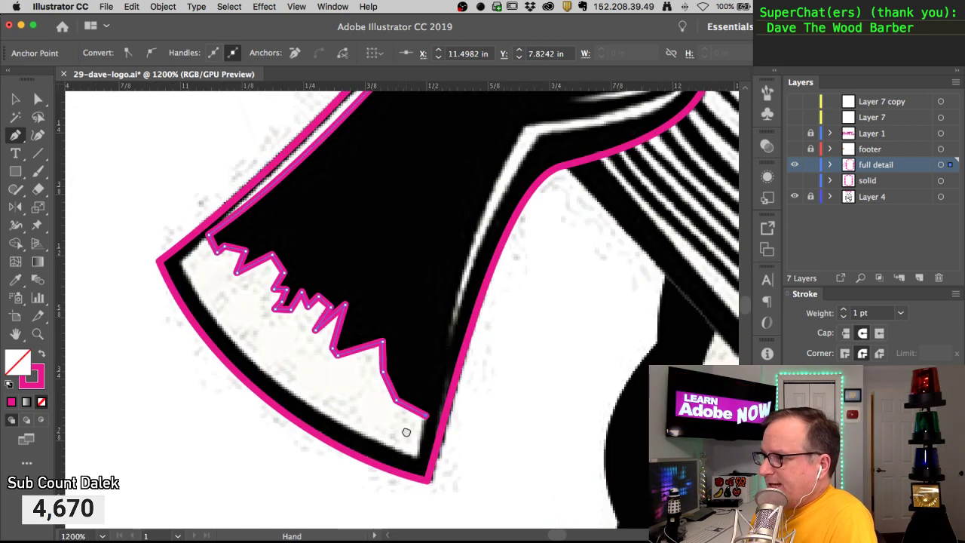
{"action": "left_click", "coordinate": [398, 399], "text": "alt+super"}
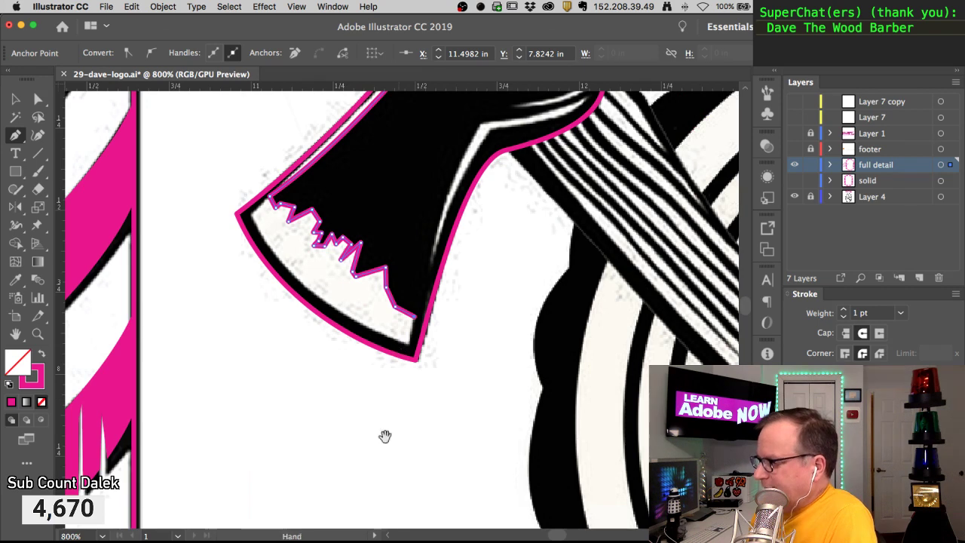
{"action": "left_click_drag", "start_coordinate": [384, 435], "coordinate": [369, 506]}
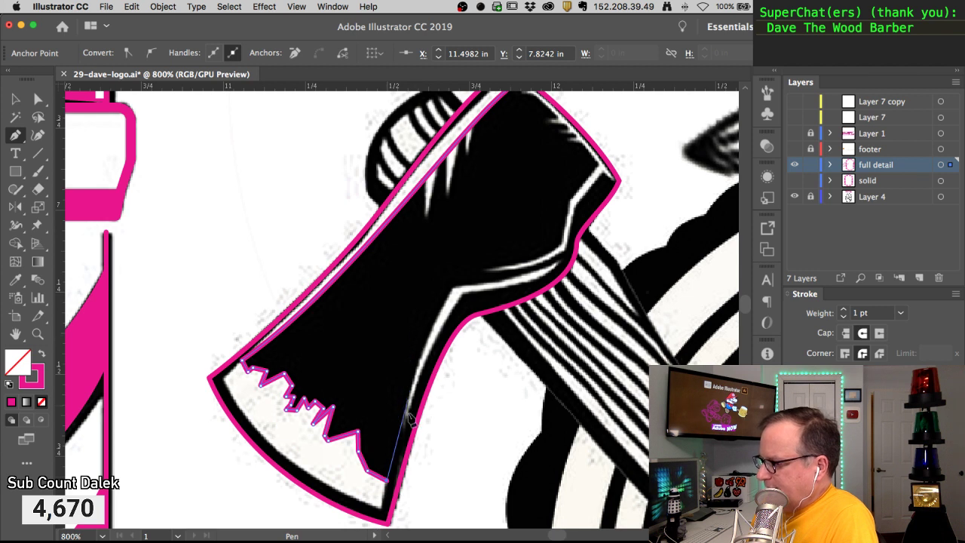
{"action": "left_click", "coordinate": [387, 483]}
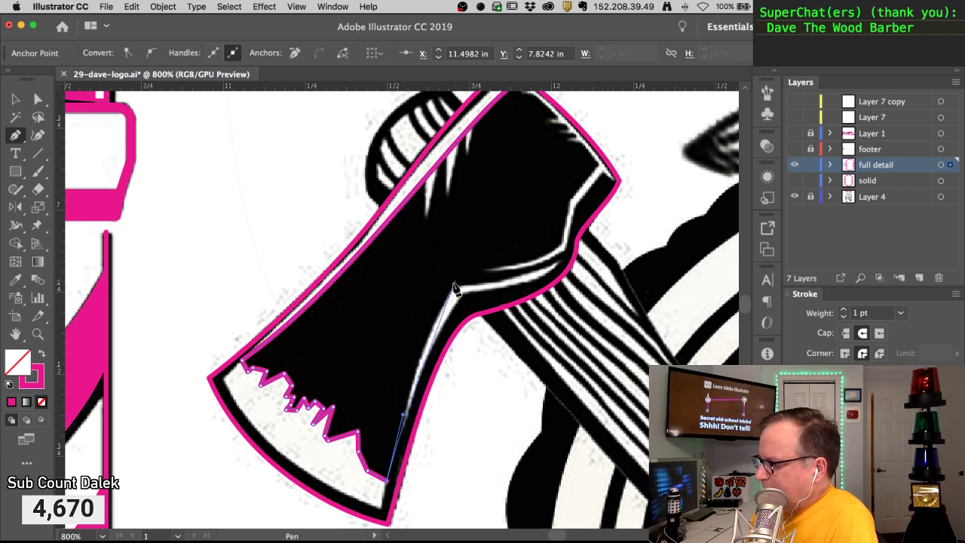
{"action": "left_click_drag", "start_coordinate": [453, 289], "coordinate": [476, 257]}
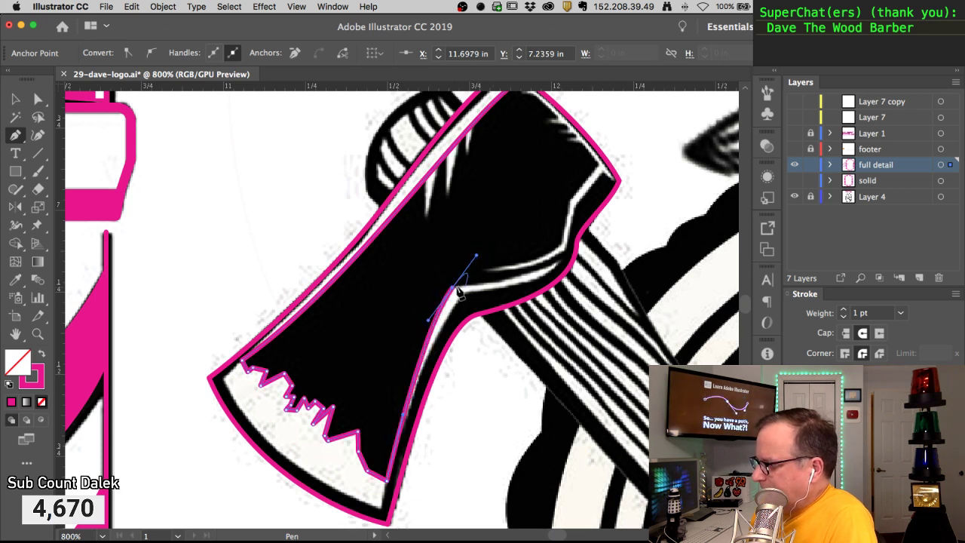
{"action": "left_click", "coordinate": [453, 289]}
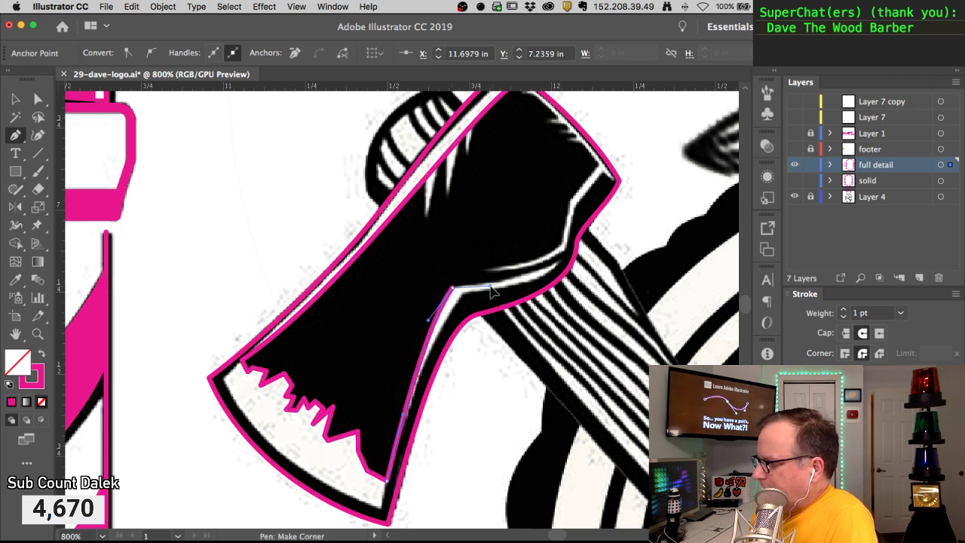
Run the path to the underside highlight's tip near the handle, return along its outer side to the blade's lower end, and deselect it
{"action": "left_click_drag", "start_coordinate": [583, 245], "coordinate": [580, 243]}
{"action": "left_click", "coordinate": [559, 263]}
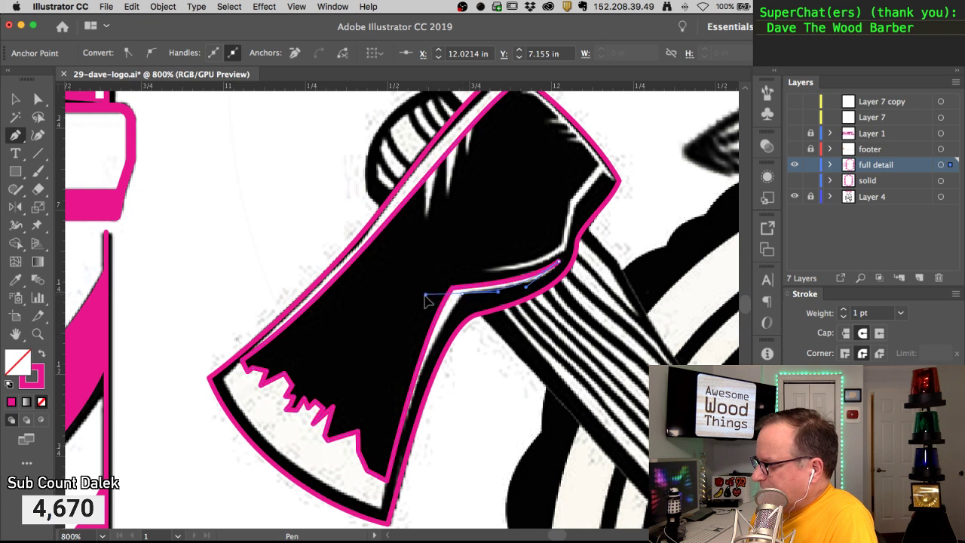
{"action": "left_click", "coordinate": [460, 293]}
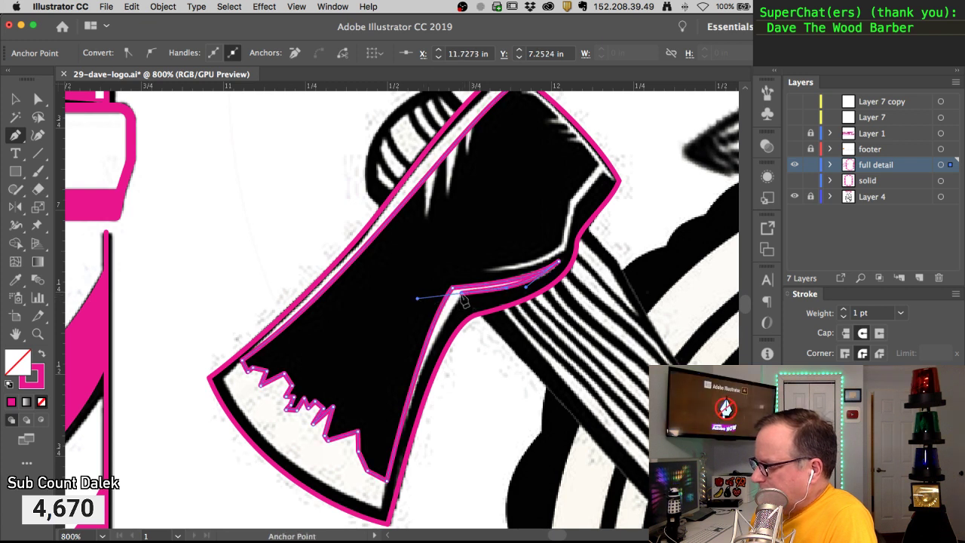
{"action": "left_click_drag", "start_coordinate": [437, 329], "coordinate": [421, 349]}
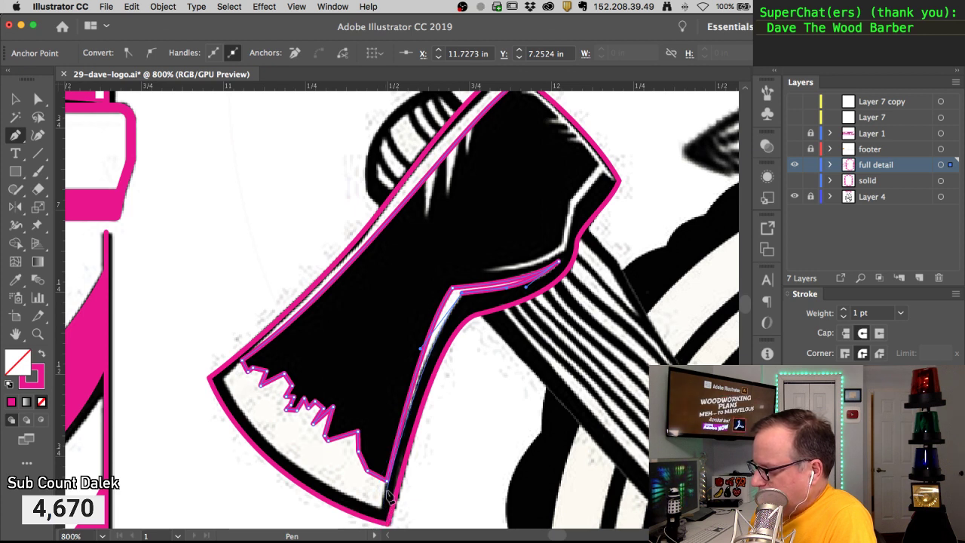
{"action": "left_click_drag", "start_coordinate": [391, 477], "coordinate": [383, 518]}
{"action": "left_click", "coordinate": [418, 442], "text": "super"}
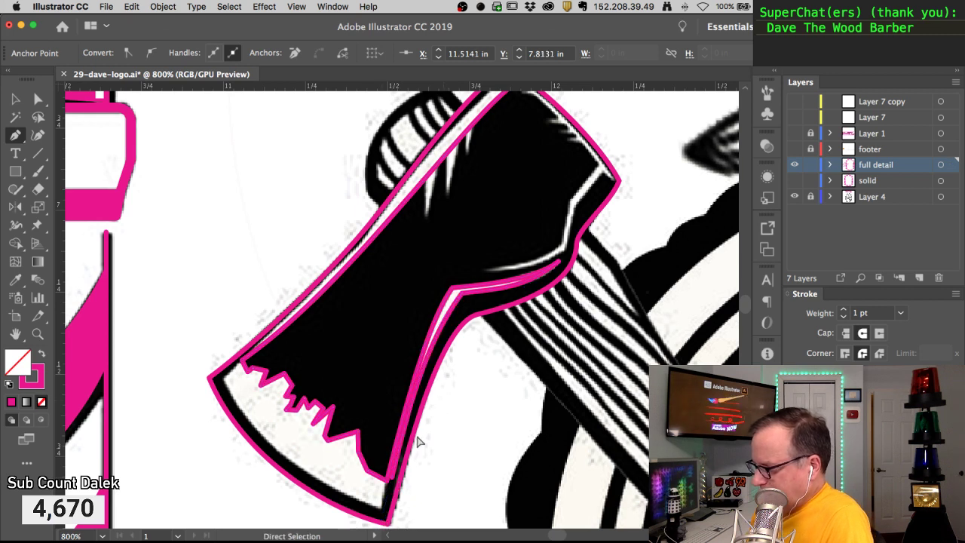
Cut the axe head detail path with the Scissors tool at the lower end of the jagged edge
{"action": "left_click", "coordinate": [392, 481], "text": "super"}
{"action": "left_click", "coordinate": [17, 139]}
{"action": "left_click", "coordinate": [16, 137]}
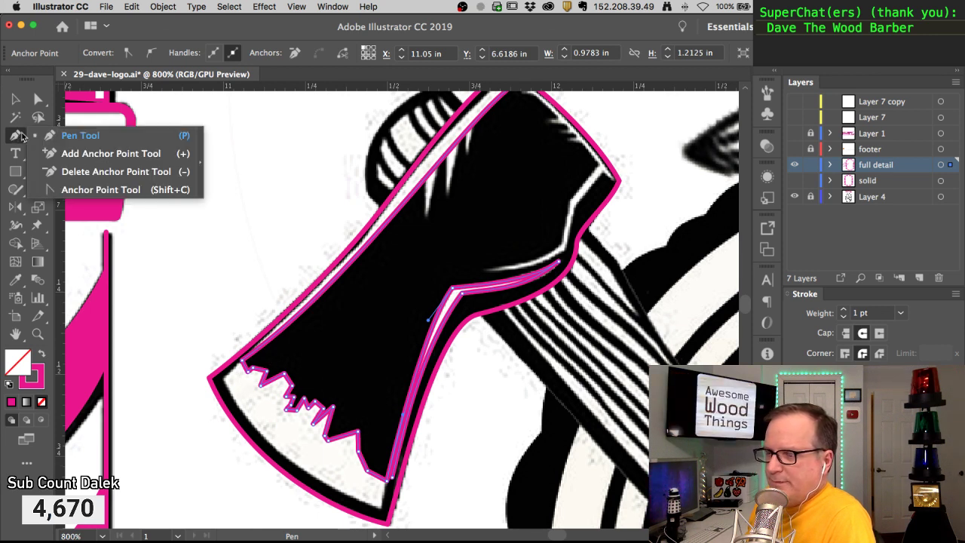
{"action": "left_click", "coordinate": [18, 141]}
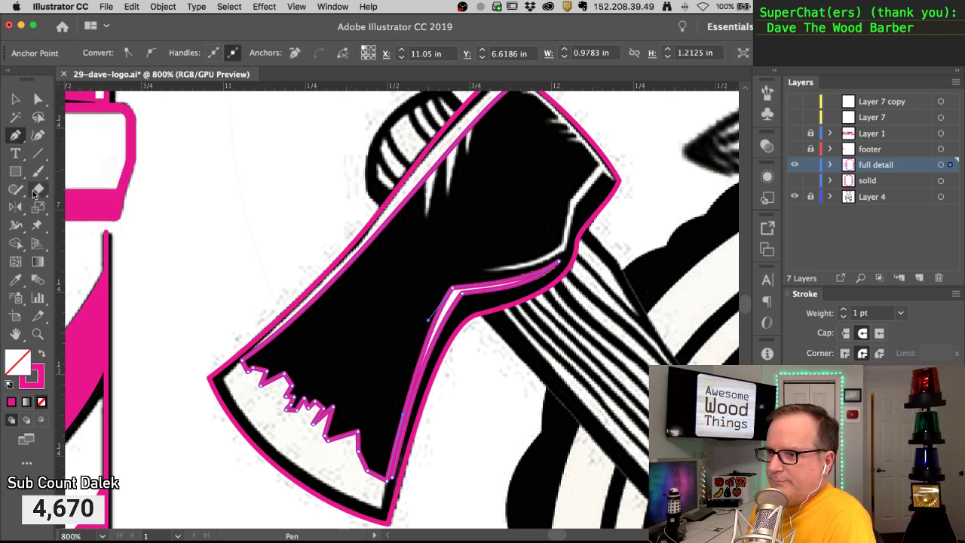
{"action": "mouse_move", "coordinate": [37, 189]}
{"action": "left_mouse_down"}
{"action": "mouse_move", "coordinate": [68, 187]}
{"action": "mouse_move", "coordinate": [94, 207]}
{"action": "left_mouse_up"}
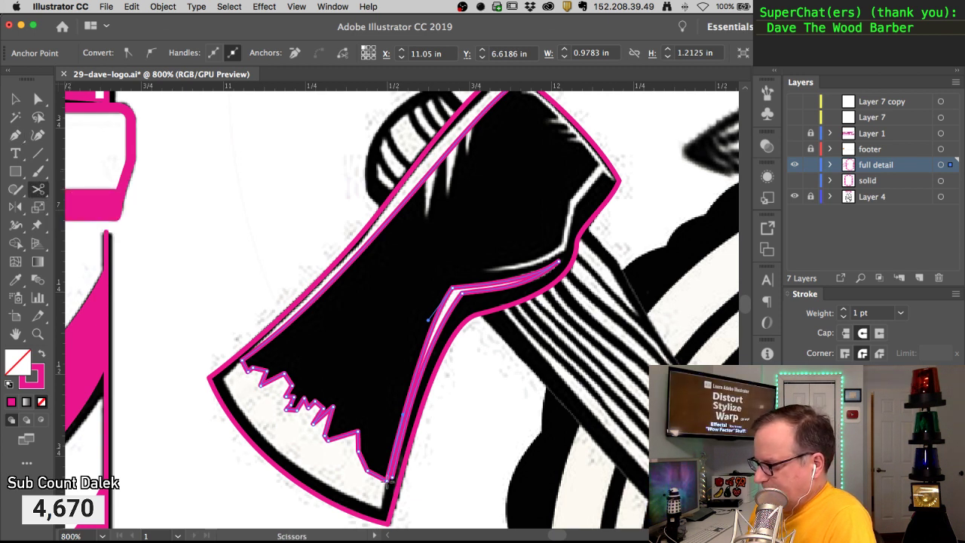
{"action": "left_click", "coordinate": [389, 481]}
Select the separated underside highlight path and adjust its lower end, bend anchor and handles to fit the sketch
{"action": "left_click", "coordinate": [414, 481], "text": "super"}
{"action": "left_click", "coordinate": [393, 479], "text": "super"}
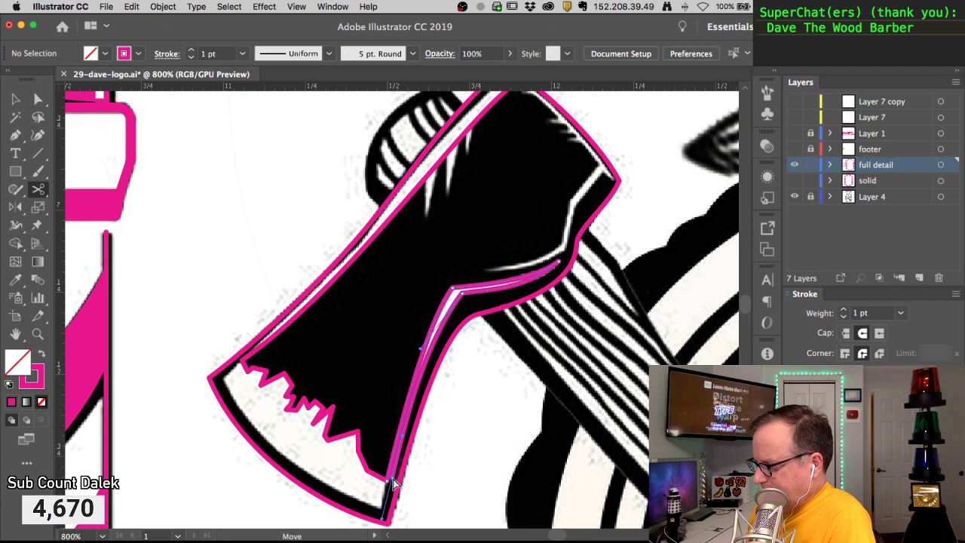
{"action": "left_click", "coordinate": [391, 485], "text": "super"}
{"action": "left_click_drag", "start_coordinate": [397, 445], "coordinate": [428, 346]}
{"action": "left_click_drag", "start_coordinate": [462, 294], "coordinate": [530, 287]}
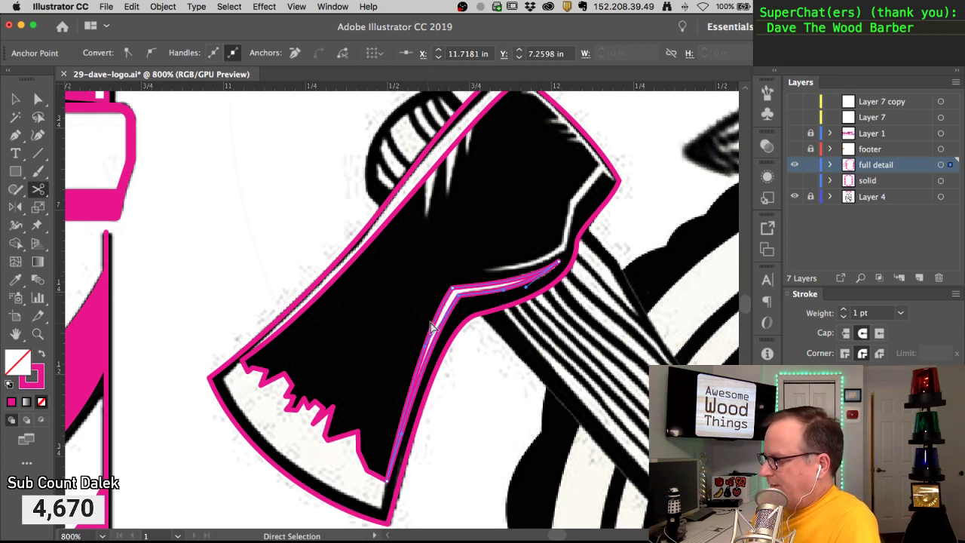
Move the jagged edge's lower end anchor aside and try to join the underside highlight path's anchors
{"action": "left_click", "coordinate": [377, 478], "text": "super"}
{"action": "left_click_drag", "start_coordinate": [387, 481], "coordinate": [376, 484]}
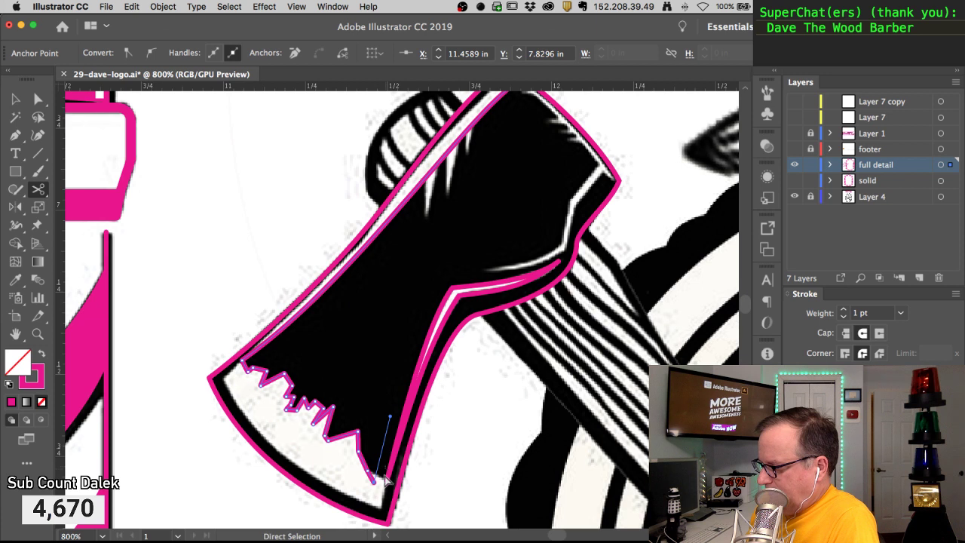
{"action": "left_click", "coordinate": [387, 489]}
{"action": "left_click", "coordinate": [389, 490]}
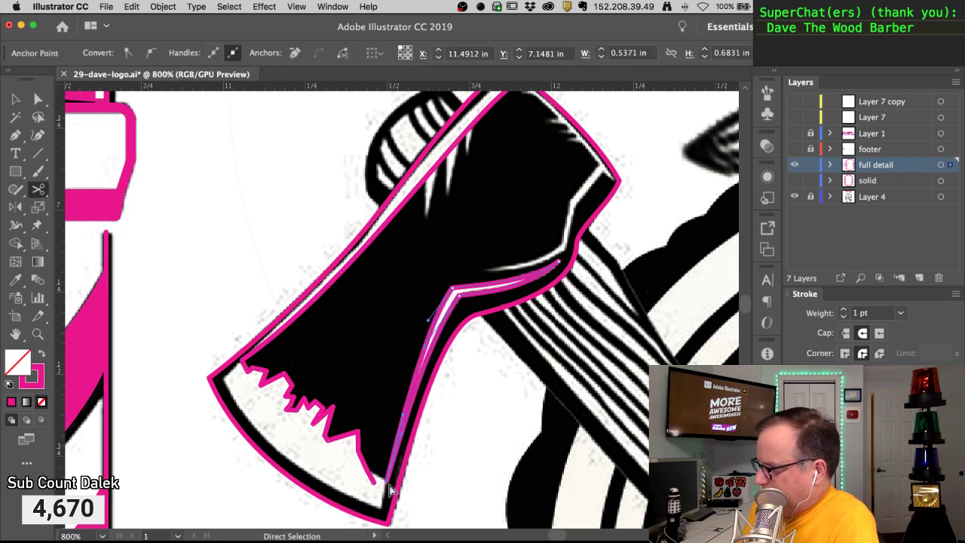
{"action": "left_click", "coordinate": [557, 268]}
{"action": "key", "text": "super+j"}
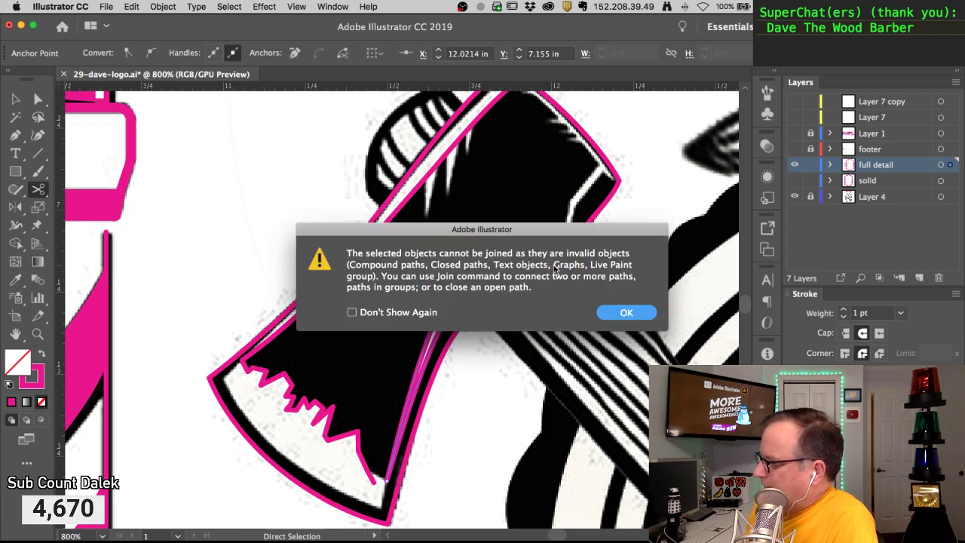
{"action": "left_click", "coordinate": [625, 312]}
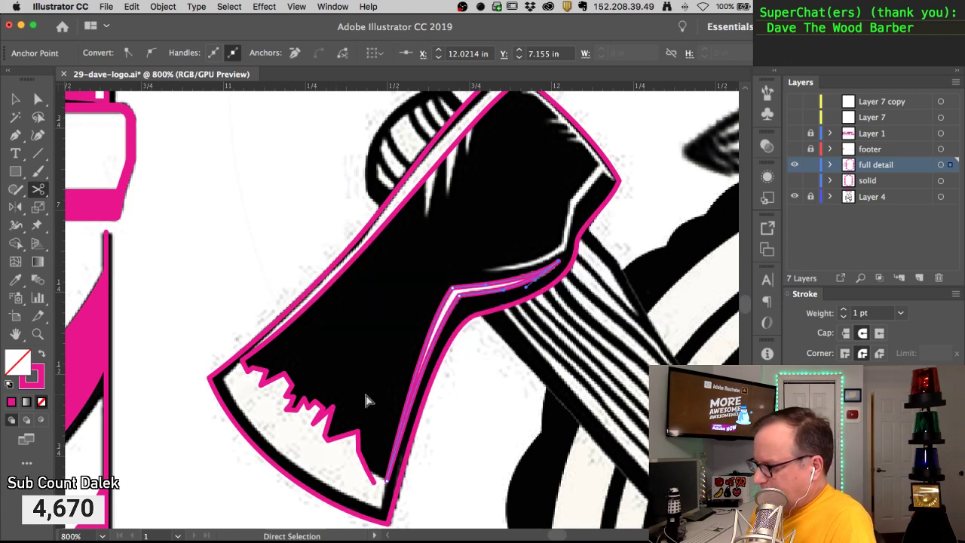
Place the jagged edge's end anchor back on the blade's lower end and deselect the path
{"action": "left_click", "coordinate": [366, 400]}
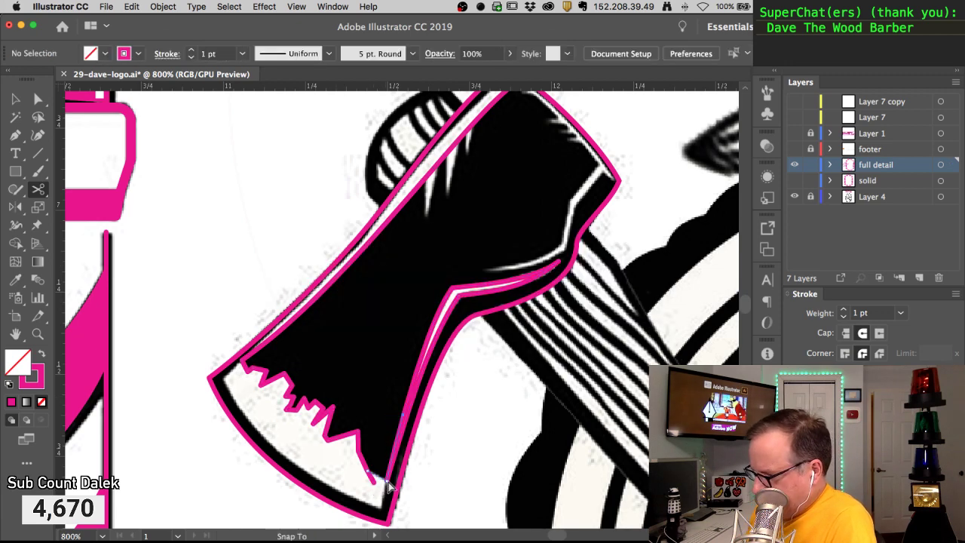
{"action": "left_click_drag", "start_coordinate": [390, 486], "coordinate": [369, 427]}
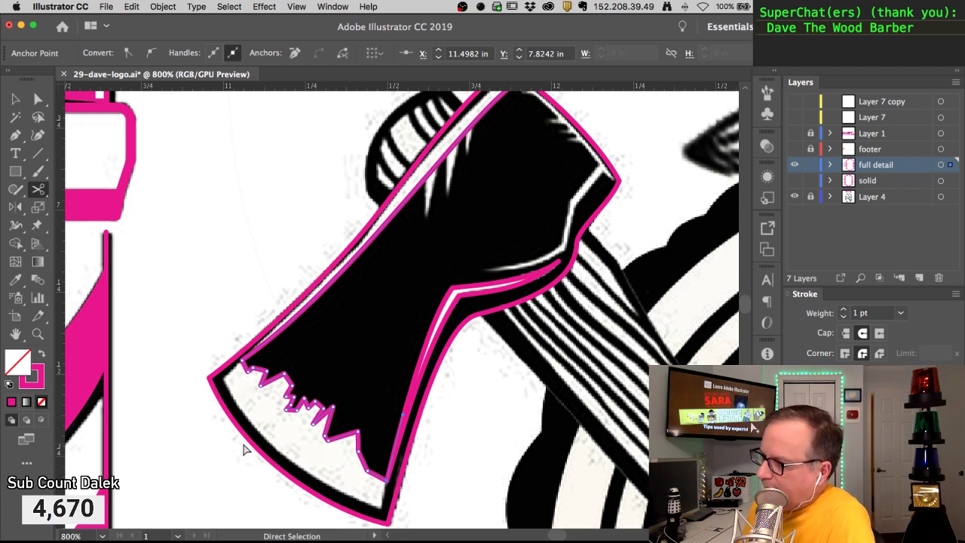
{"action": "left_click", "coordinate": [259, 290]}
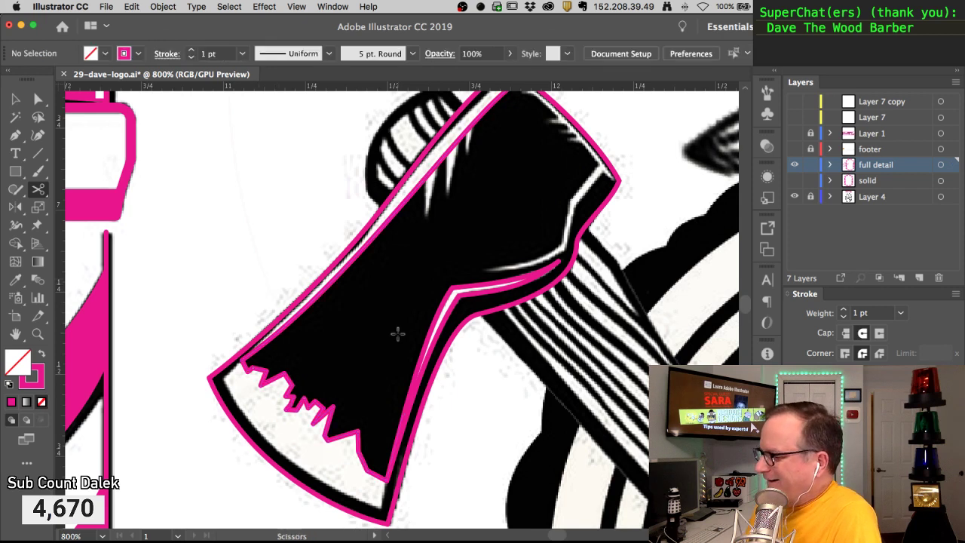
Give the underside highlight path a white fill with no stroke and deselect it
{"action": "left_click", "coordinate": [462, 301]}
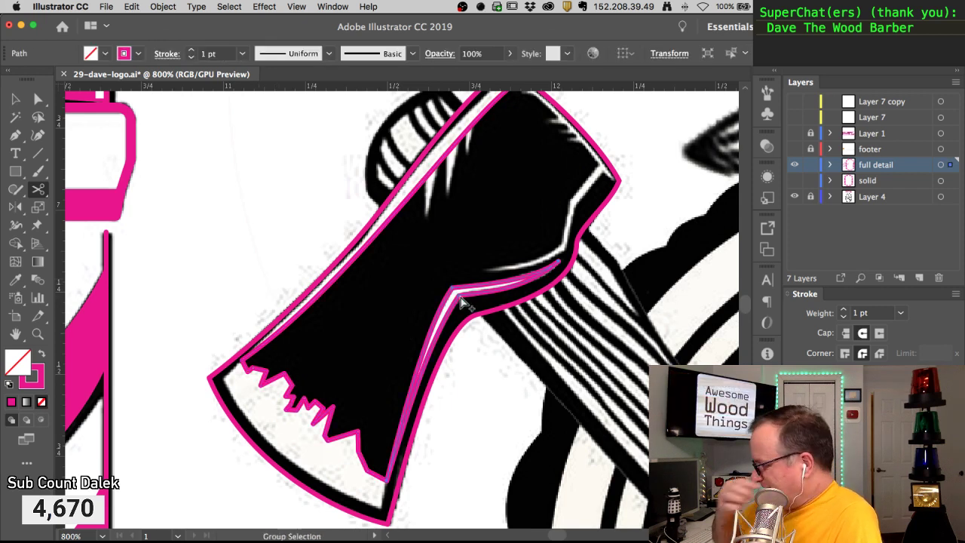
{"action": "key", "text": "plus"}
{"action": "key", "text": "a"}
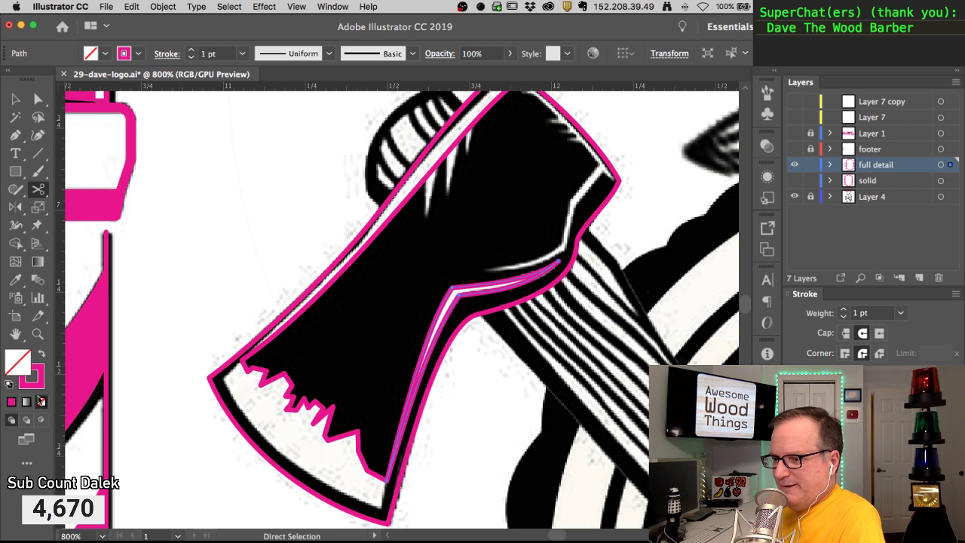
{"action": "left_click", "coordinate": [9, 385]}
{"action": "left_click", "coordinate": [41, 402]}
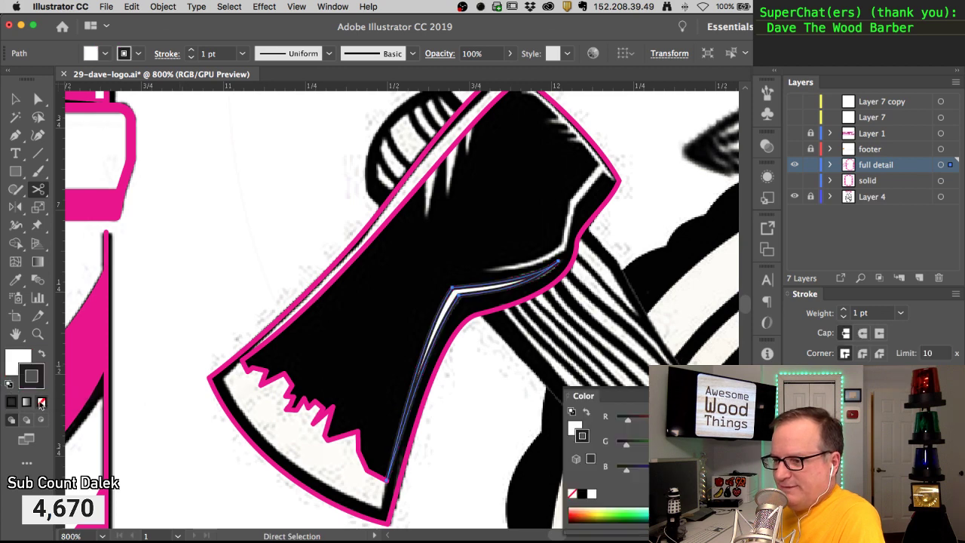
{"action": "left_click", "coordinate": [207, 263]}
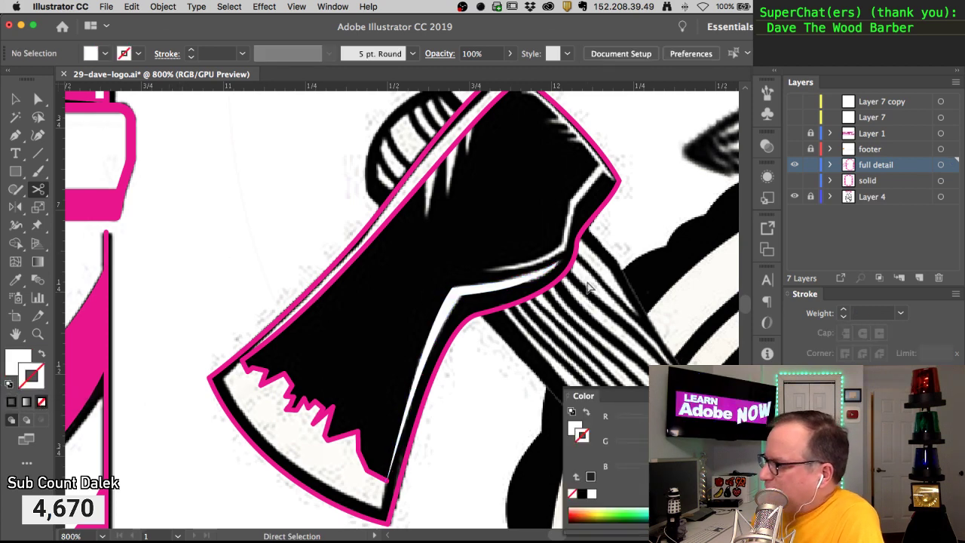
Trace the outer side of the upper highlight with the Pen tool, from its inner tip through both bends to the axe head's back corner
{"action": "key", "text": "space"}
{"action": "left_click_drag", "start_coordinate": [528, 242], "coordinate": [500, 317]}
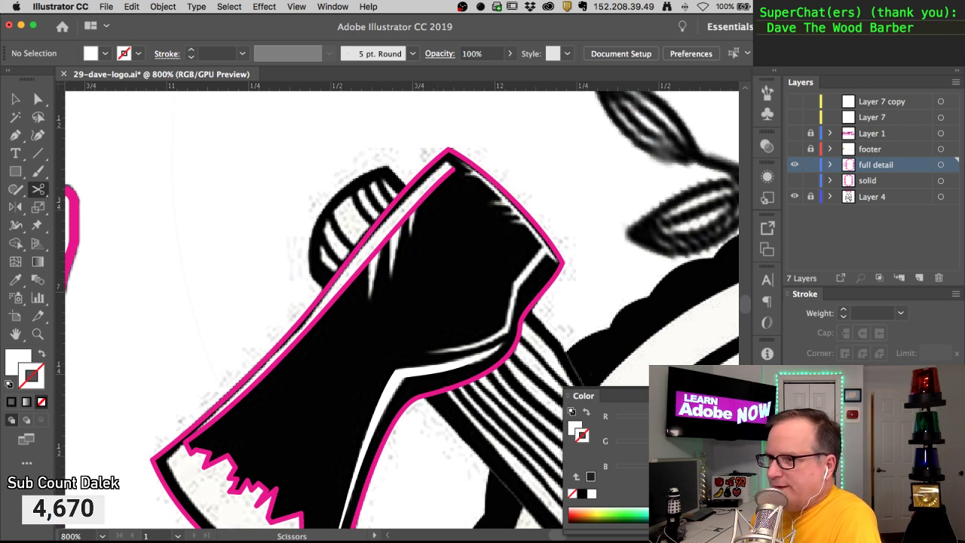
{"action": "left_click", "coordinate": [16, 136]}
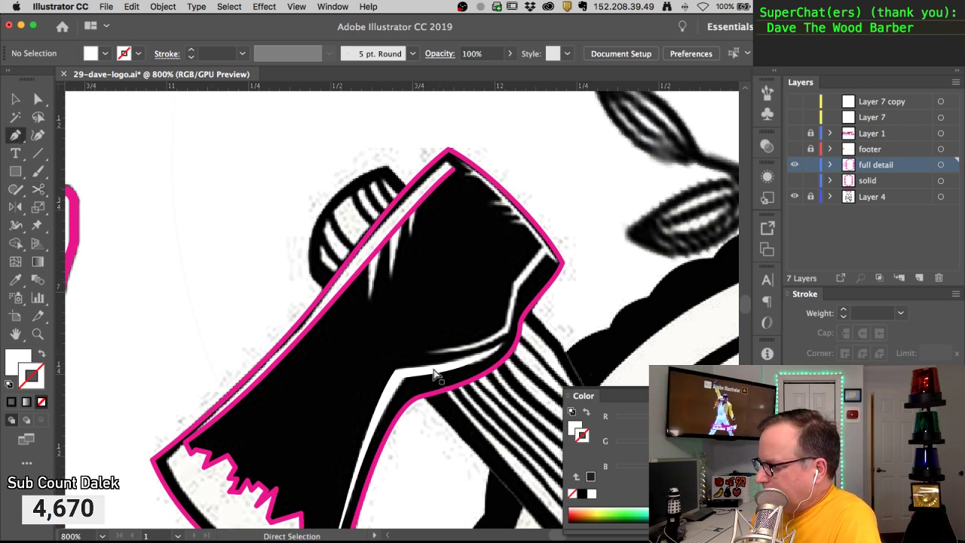
{"action": "left_click_drag", "start_coordinate": [431, 352], "coordinate": [447, 354]}
{"action": "left_click_drag", "start_coordinate": [503, 334], "coordinate": [525, 319]}
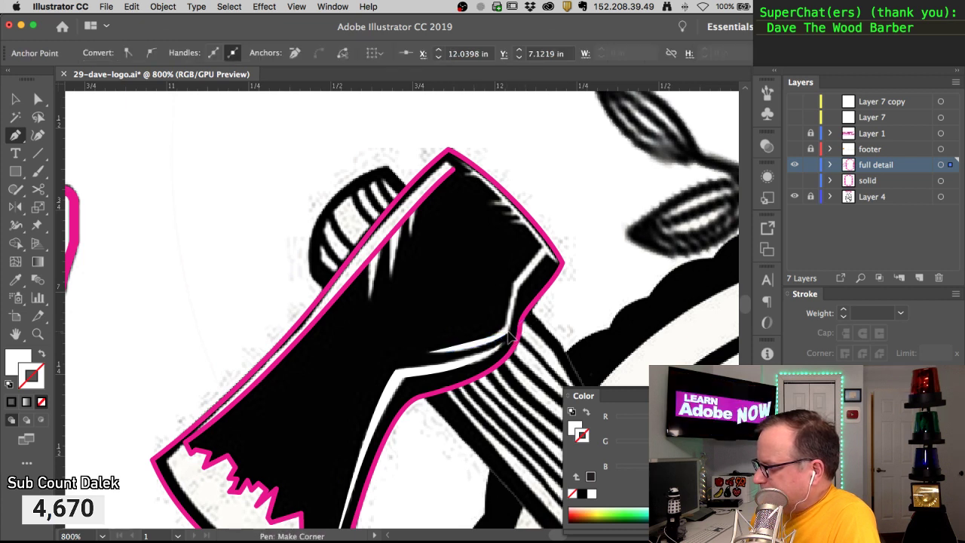
{"action": "left_click", "coordinate": [518, 289]}
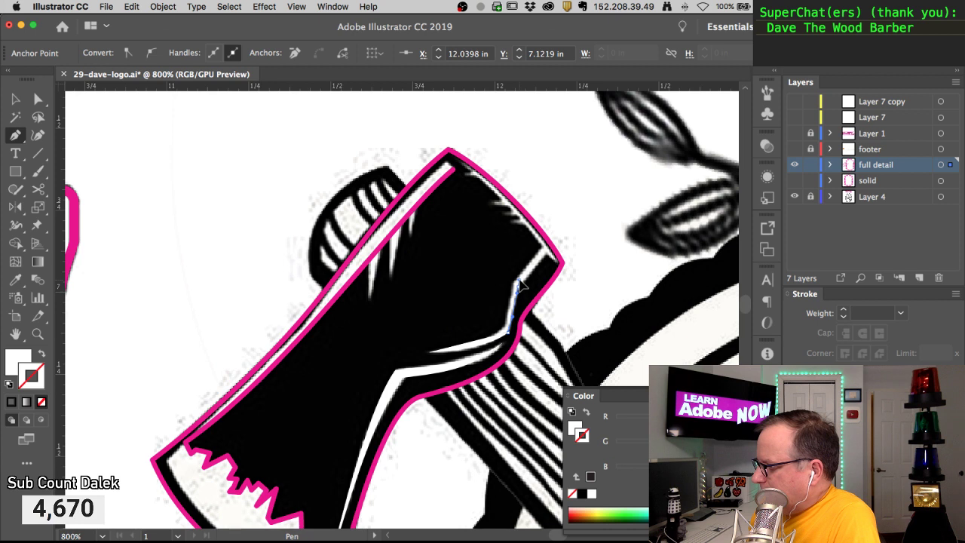
{"action": "left_click", "coordinate": [548, 258]}
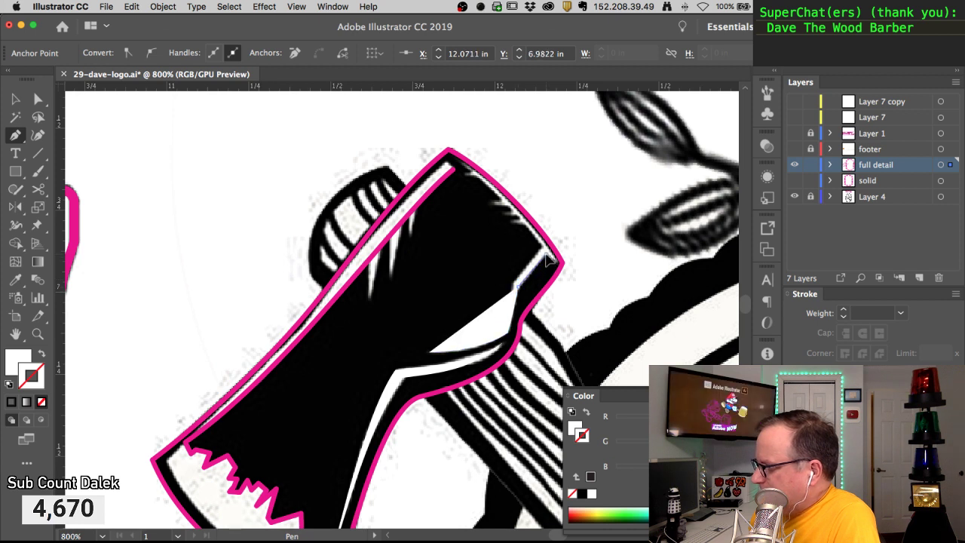
{"action": "left_click", "coordinate": [554, 261]}
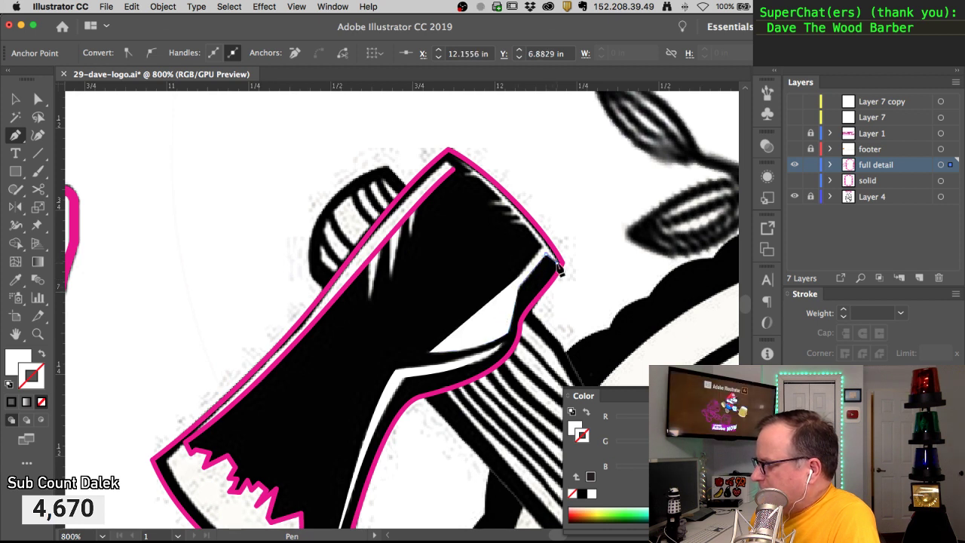
{"action": "left_click", "coordinate": [561, 270]}
Curve the path along the axe head's back edge and return to the highlight's inner corner, swapping the white fill to the stroke
{"action": "left_click_drag", "start_coordinate": [557, 265], "coordinate": [439, 155]}
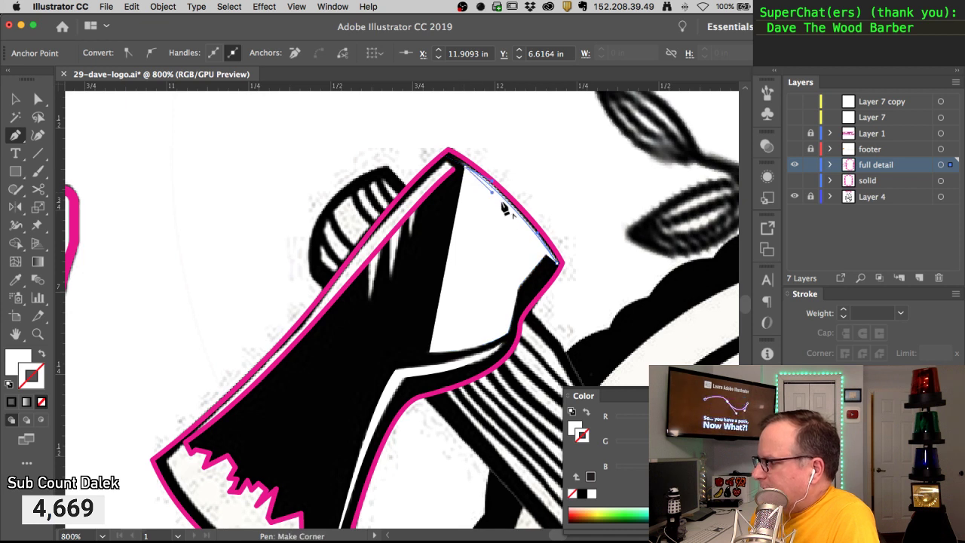
{"action": "left_click_drag", "start_coordinate": [541, 248], "coordinate": [563, 270]}
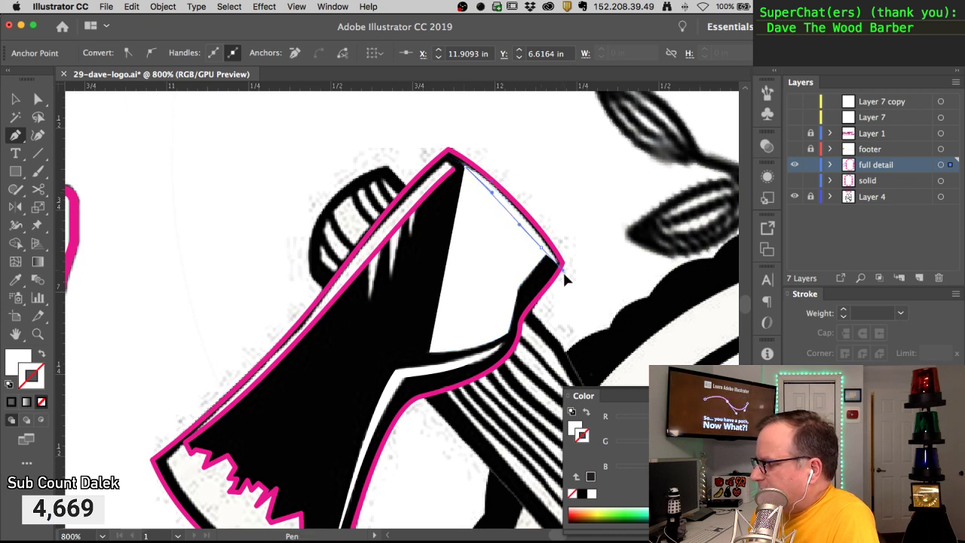
{"action": "left_click", "coordinate": [564, 277]}
{"action": "key", "text": "super"}
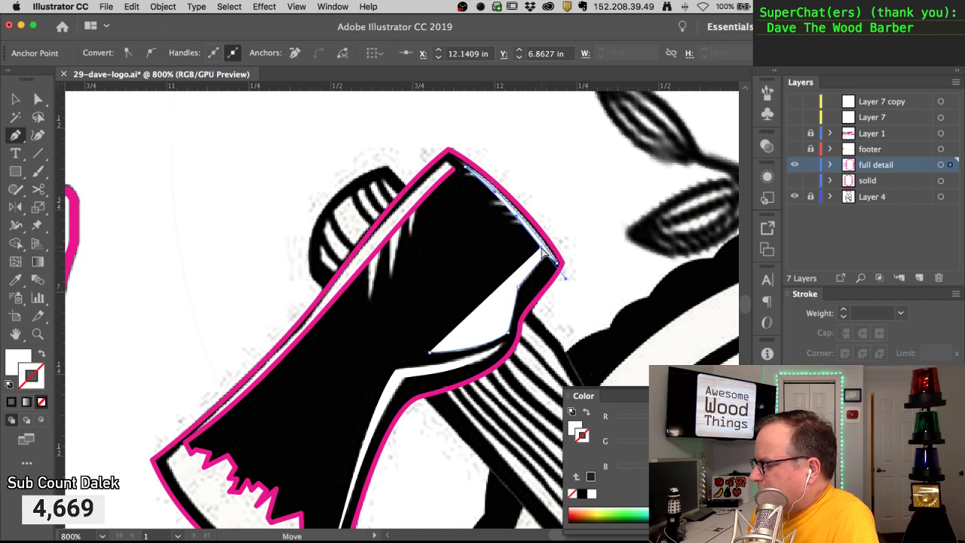
{"action": "left_click", "coordinate": [42, 355]}
{"action": "key", "text": "super"}
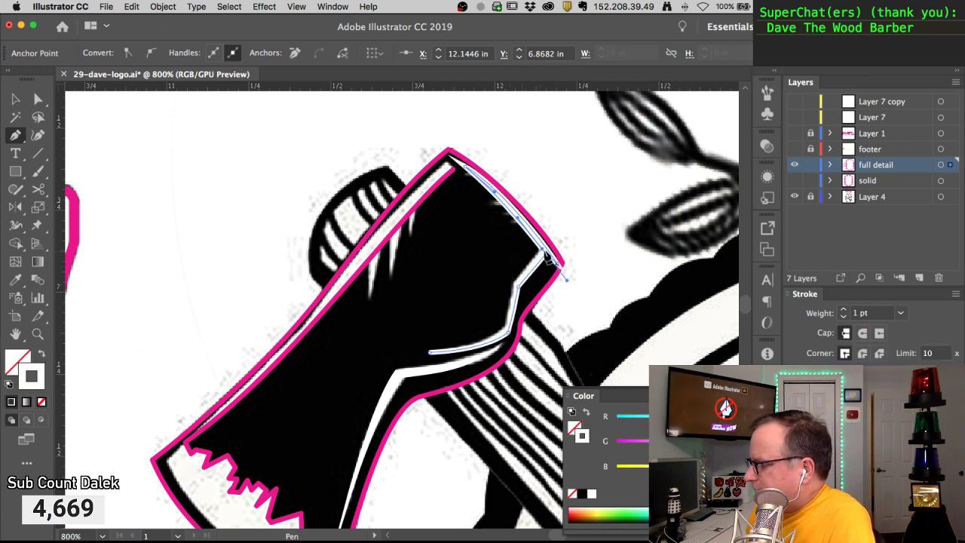
Make the inner corner anchor sharp and close the path down the highlight's inner side to its starting tip
{"action": "left_click", "coordinate": [542, 255]}
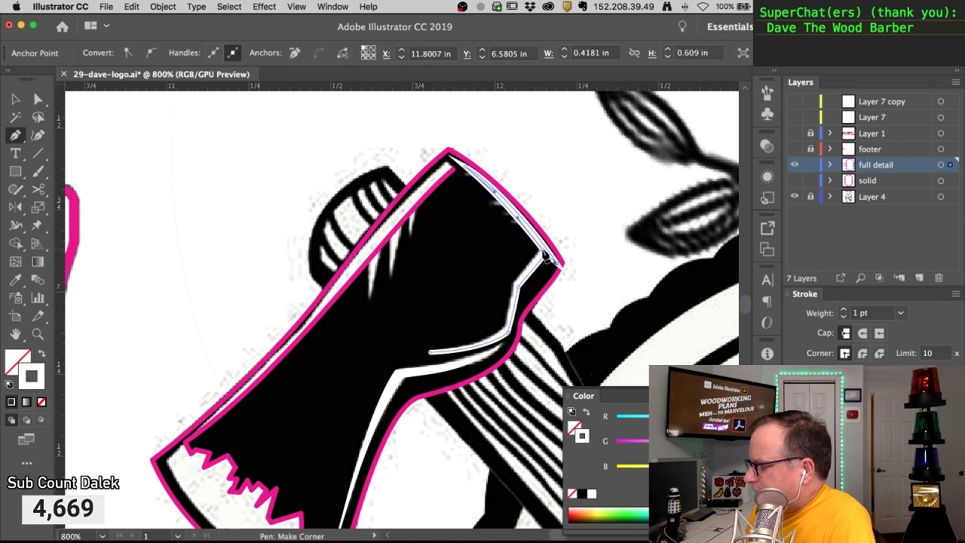
{"action": "left_click", "coordinate": [543, 251]}
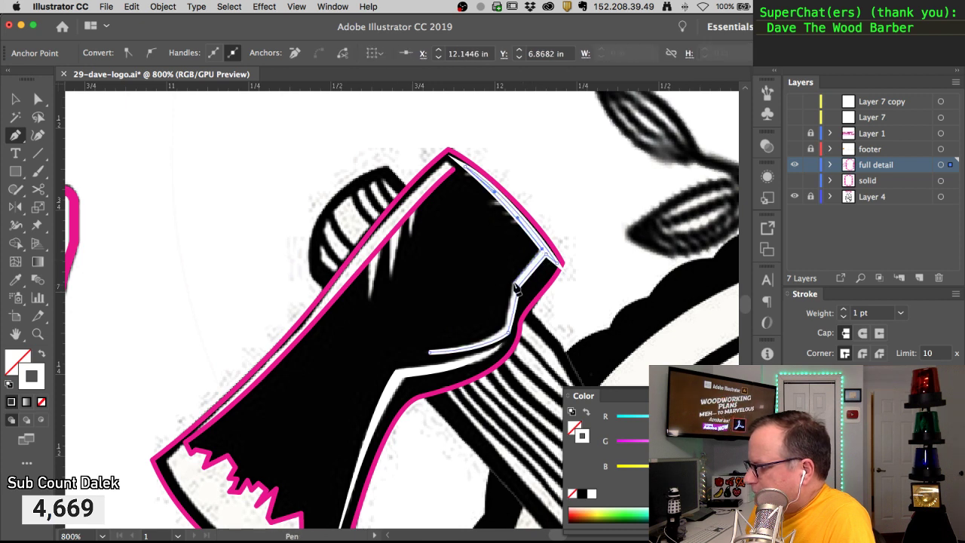
{"action": "left_click", "coordinate": [515, 287], "text": "super"}
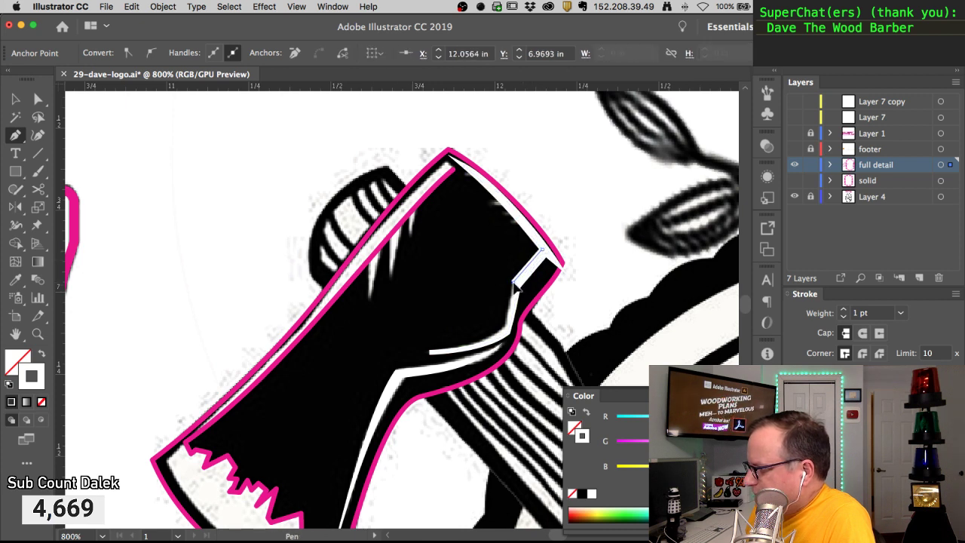
{"action": "left_click", "coordinate": [506, 326], "text": "super"}
{"action": "left_click_drag", "start_coordinate": [505, 335], "coordinate": [486, 340]}
{"action": "left_click", "coordinate": [431, 353]}
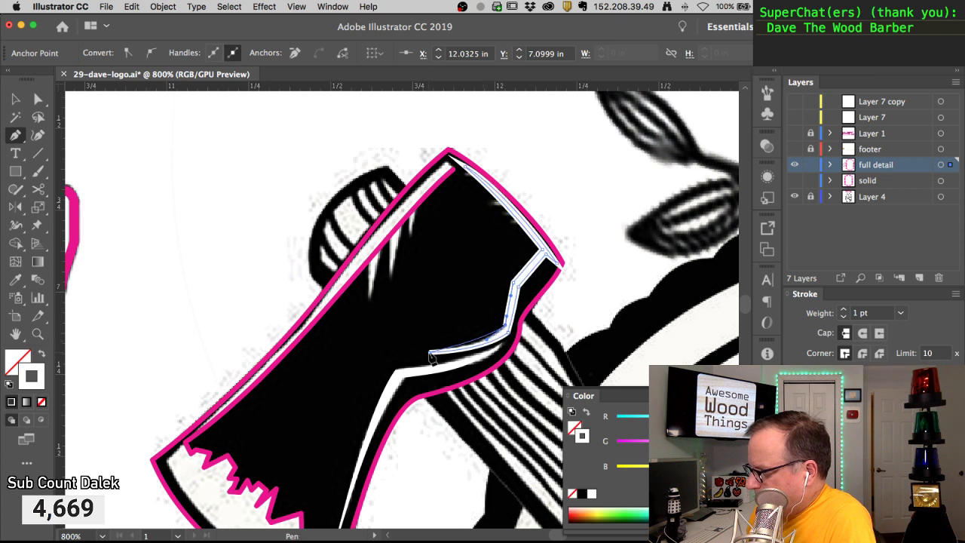
Try to join the upper highlight path's end anchors at its inner tip
{"action": "left_click_drag", "start_coordinate": [431, 353], "coordinate": [392, 361]}
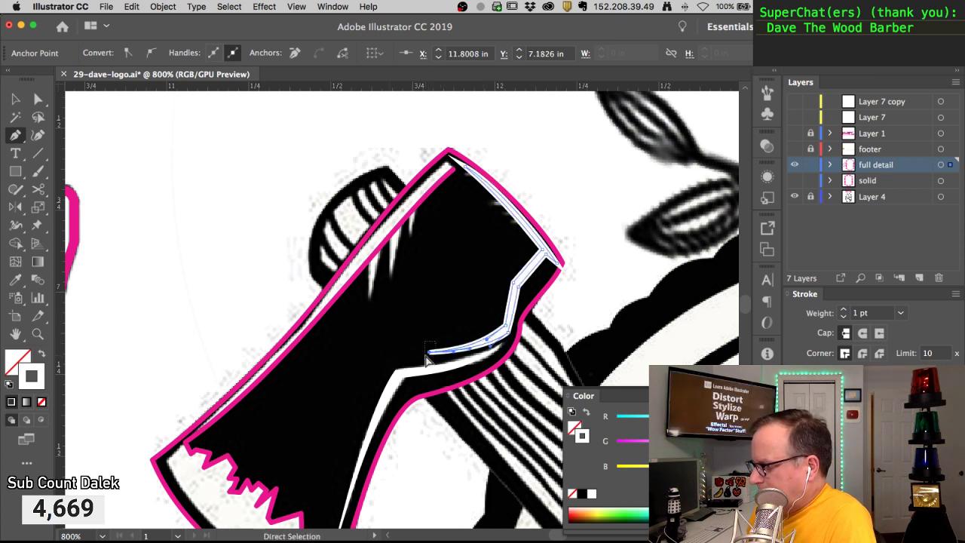
{"action": "key", "text": "super+j"}
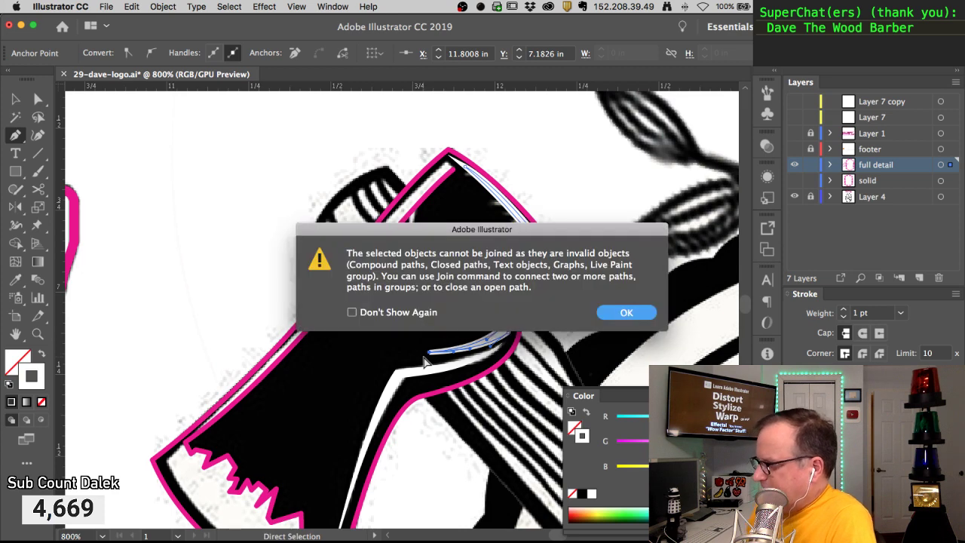
{"action": "left_click", "coordinate": [627, 312]}
Select the upper highlight path, swap its white stroke back to a white fill with no stroke, and deselect it
{"action": "left_click", "coordinate": [38, 99]}
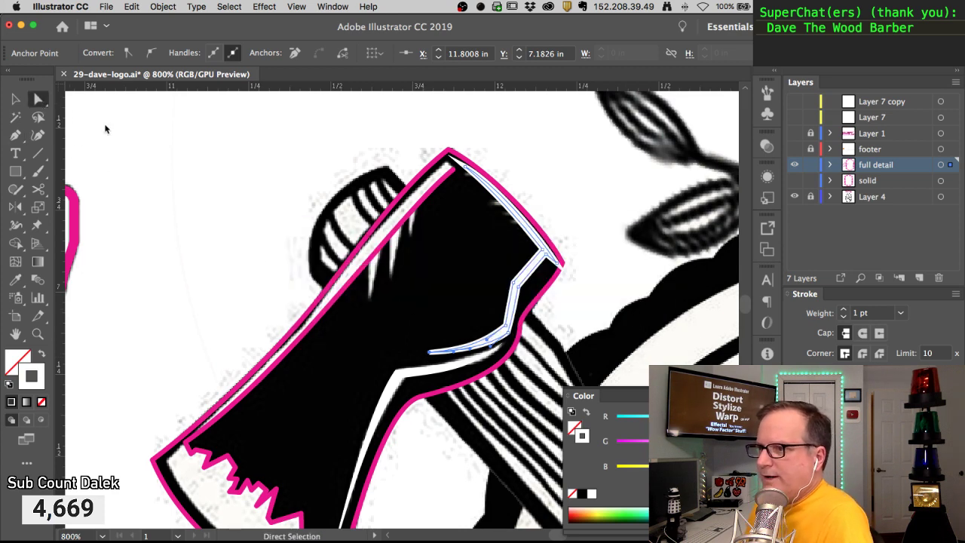
{"action": "left_click", "coordinate": [254, 259]}
{"action": "left_click", "coordinate": [519, 305]}
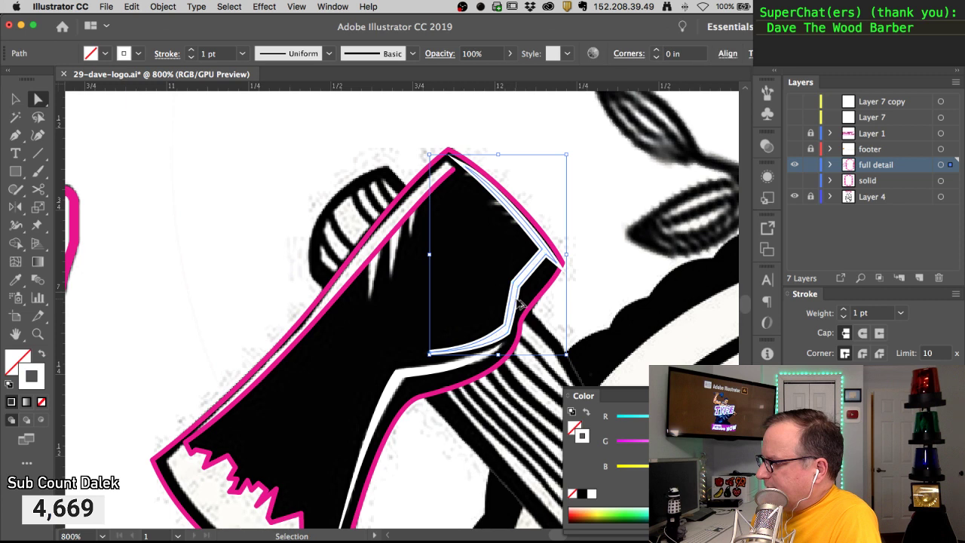
{"action": "left_click", "coordinate": [43, 356]}
{"action": "left_click", "coordinate": [320, 163], "text": "super"}
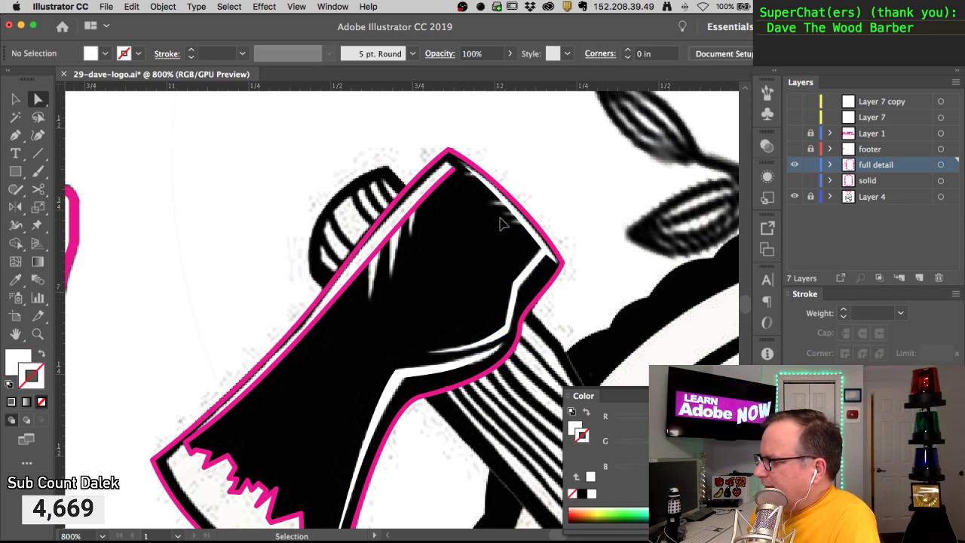
{"action": "key", "text": "a"}
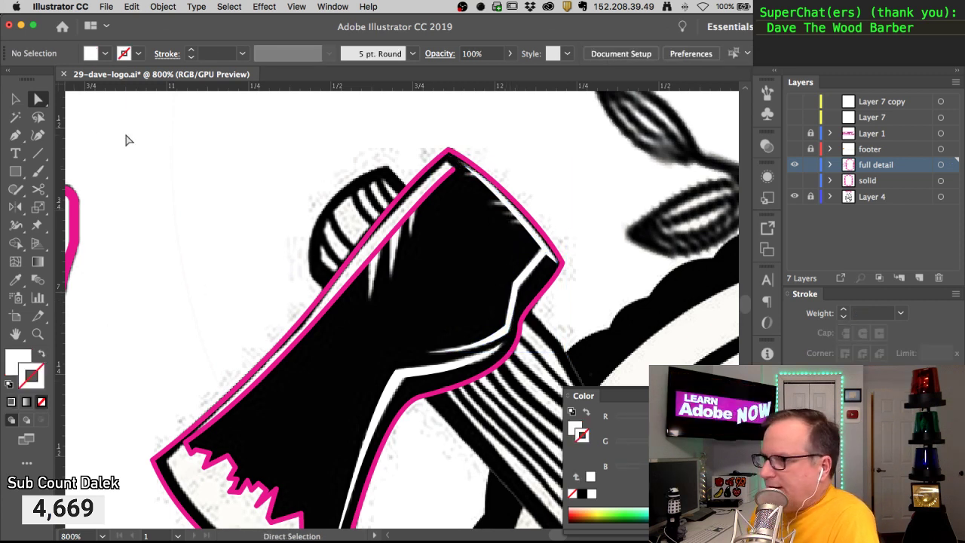
{"action": "left_click", "coordinate": [503, 210]}
{"action": "key", "text": "v"}
{"action": "key", "text": "super+shift+a"}
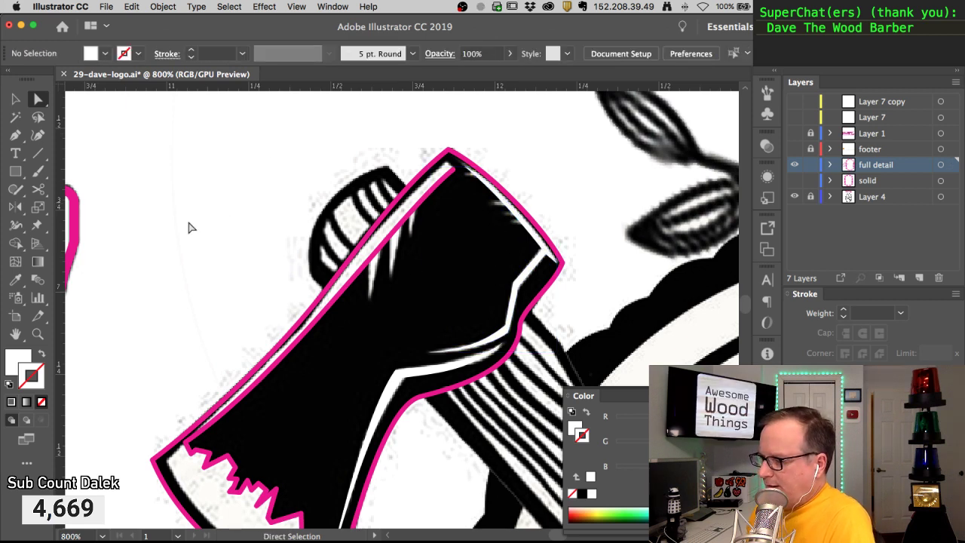
Pick up the unfilled magenta 1 pt stroke and trace the uppermost spike beneath the upper highlight as a closed triangle with the Pen tool
{"action": "key", "text": "p"}
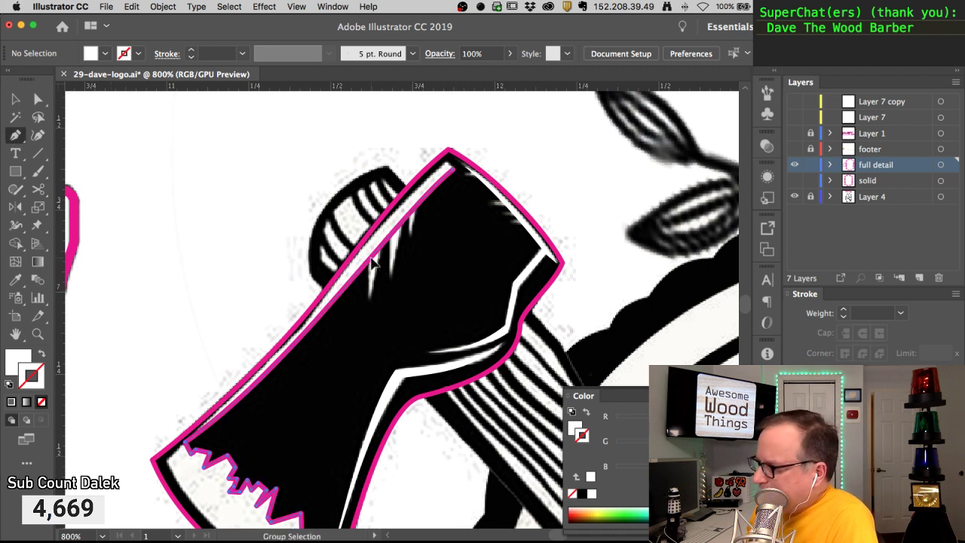
{"action": "left_click", "coordinate": [373, 260], "text": "alt+super"}
{"action": "left_click", "coordinate": [402, 258], "text": "alt+super"}
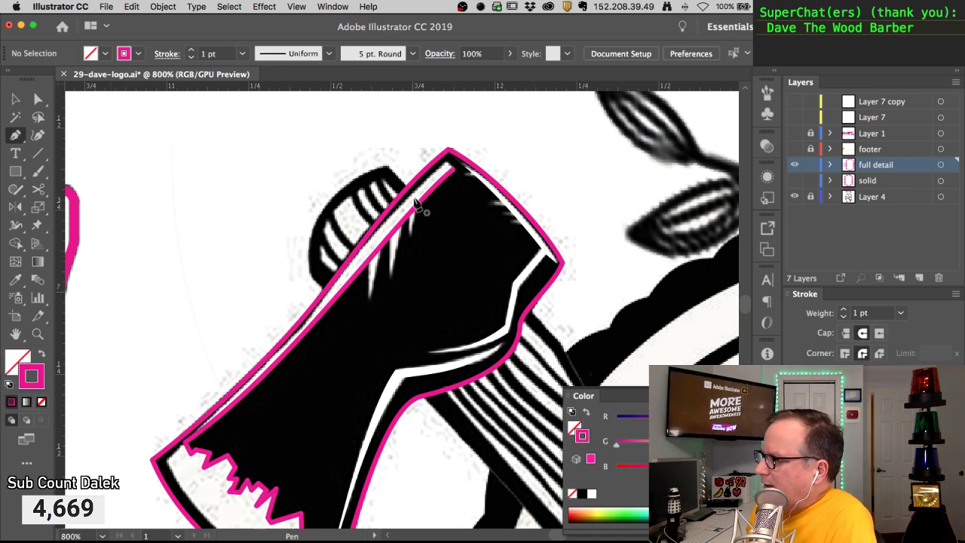
{"action": "left_click", "coordinate": [414, 197]}
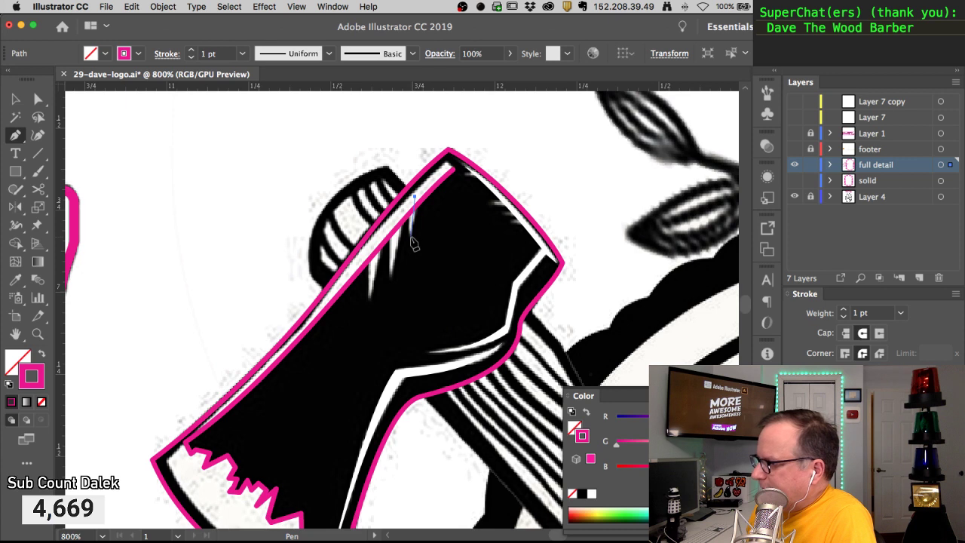
{"action": "left_click", "coordinate": [411, 240]}
{"action": "left_click", "coordinate": [407, 200]}
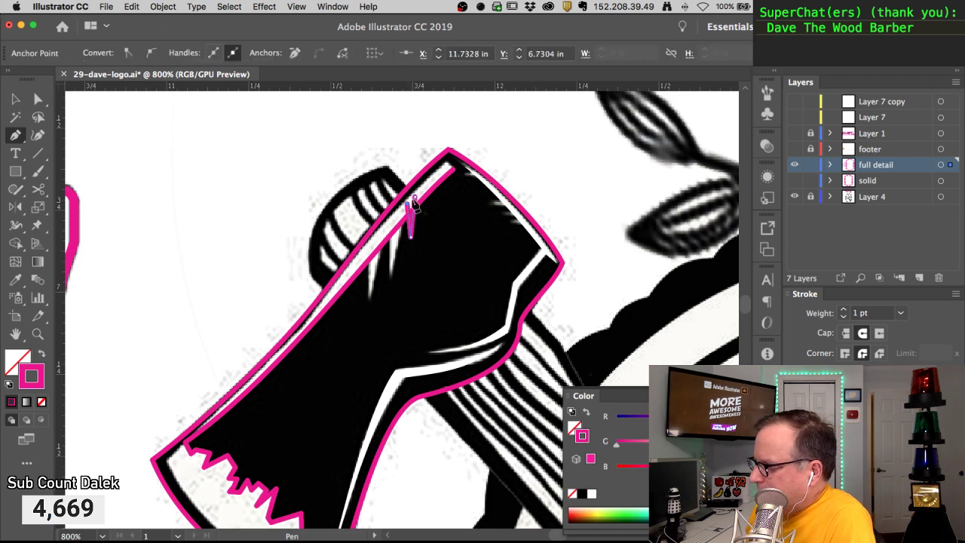
{"action": "left_click", "coordinate": [414, 199]}
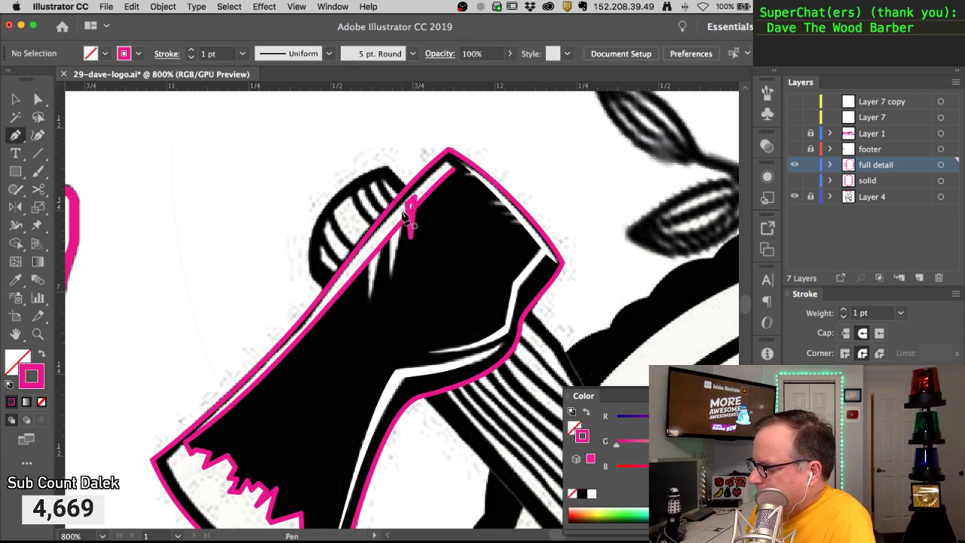
Trace the middle spike beneath the axe head's upper highlight as a closed triangle and deselect it
{"action": "left_click", "coordinate": [399, 230]}
{"action": "left_click", "coordinate": [391, 278]}
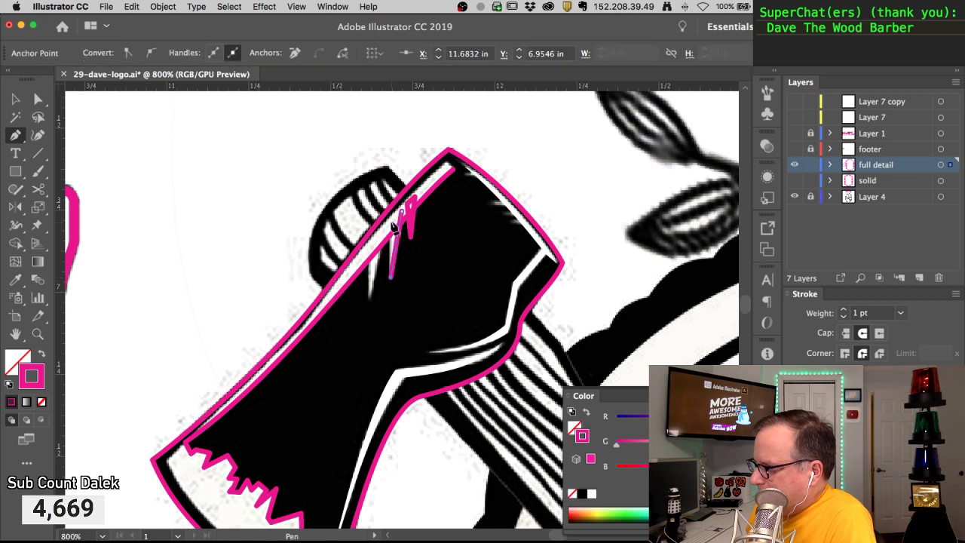
{"action": "left_click", "coordinate": [390, 226]}
{"action": "left_click", "coordinate": [402, 212]}
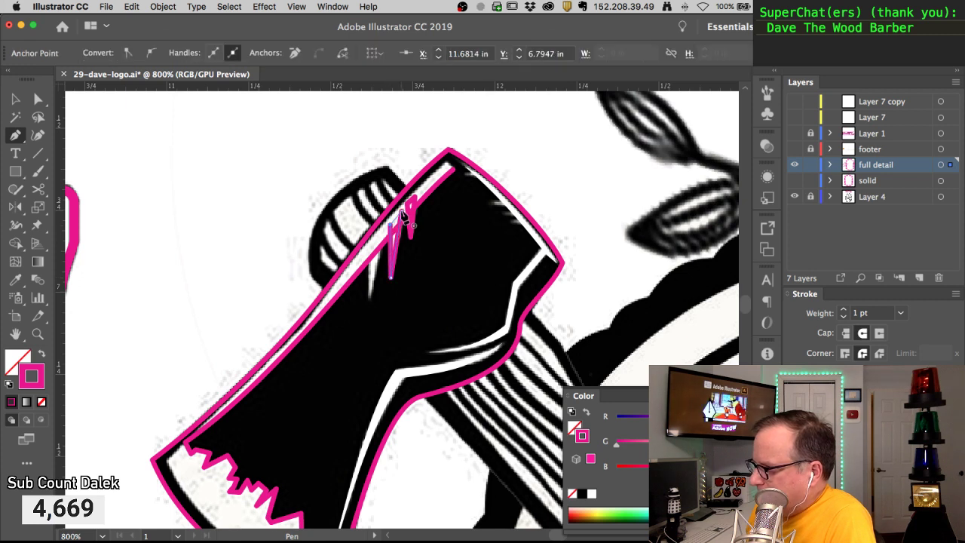
{"action": "left_click", "coordinate": [381, 263], "text": "super"}
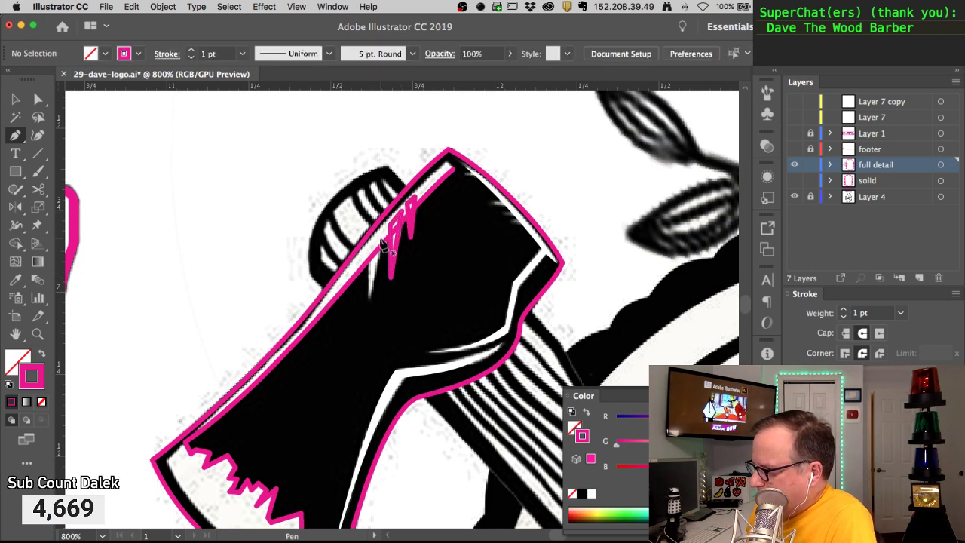
Trace the lowest, longest spike beneath the upper highlight as a closed triangle
{"action": "left_click", "coordinate": [381, 239]}
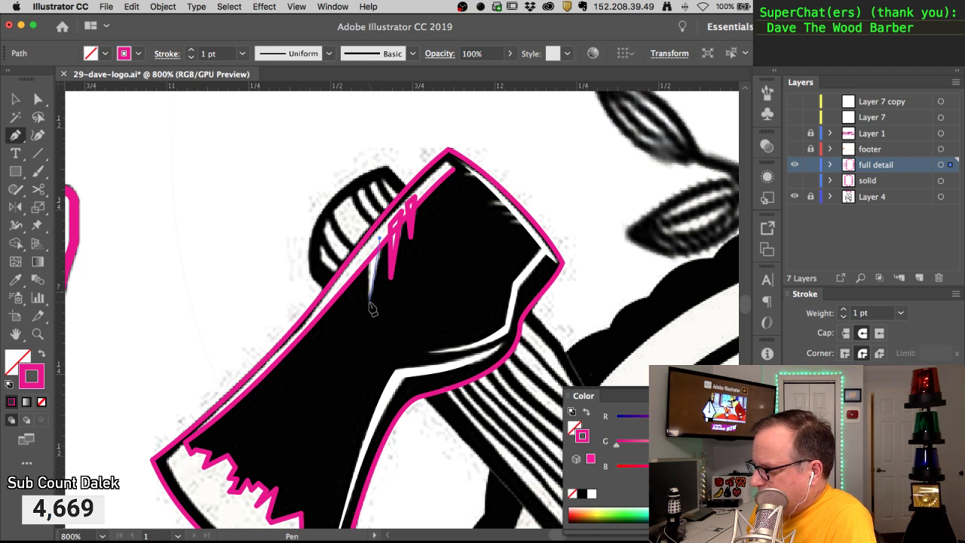
{"action": "left_click", "coordinate": [369, 302]}
{"action": "left_click", "coordinate": [373, 248]}
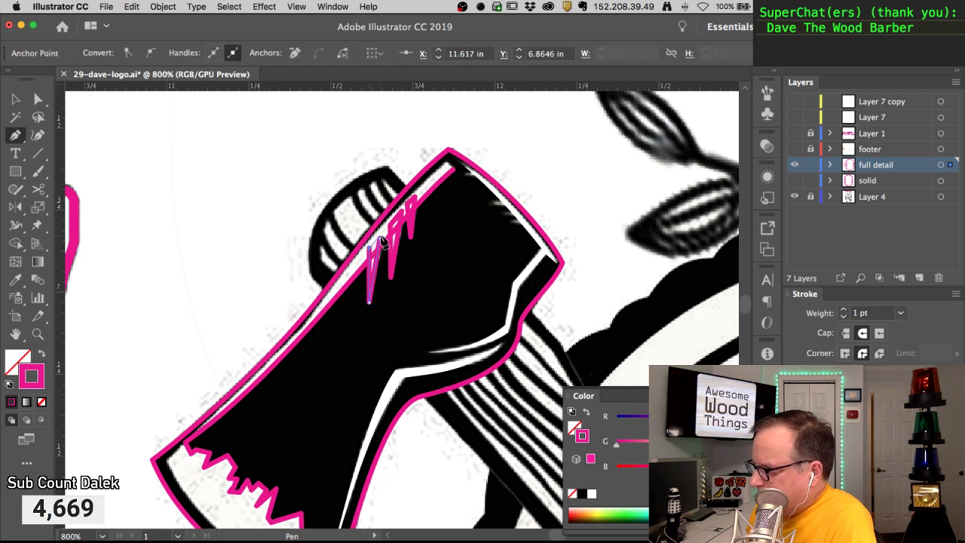
{"action": "left_click", "coordinate": [381, 240]}
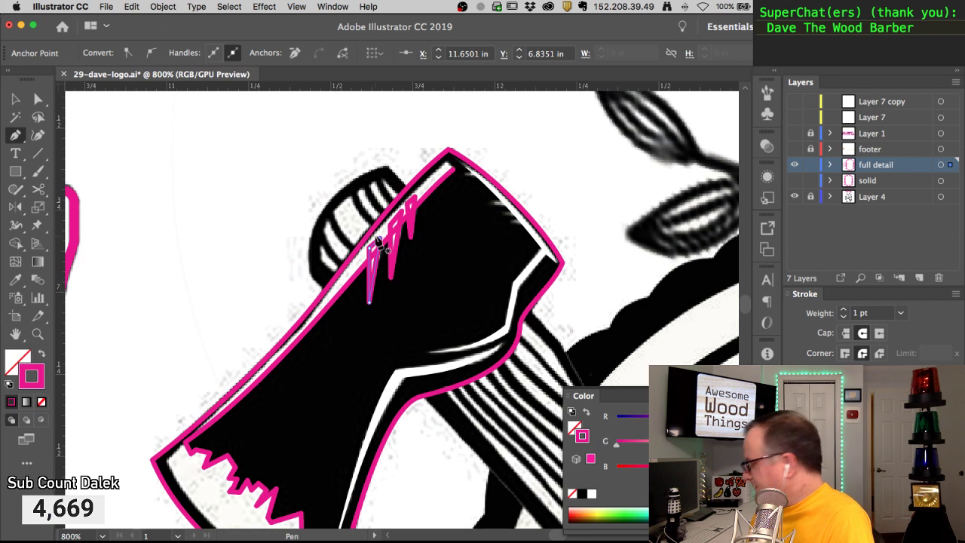
Select all three spike triangles, give them a white fill with no stroke, and deselect them
{"action": "left_click", "coordinate": [38, 99]}
{"action": "left_click", "coordinate": [68, 126]}
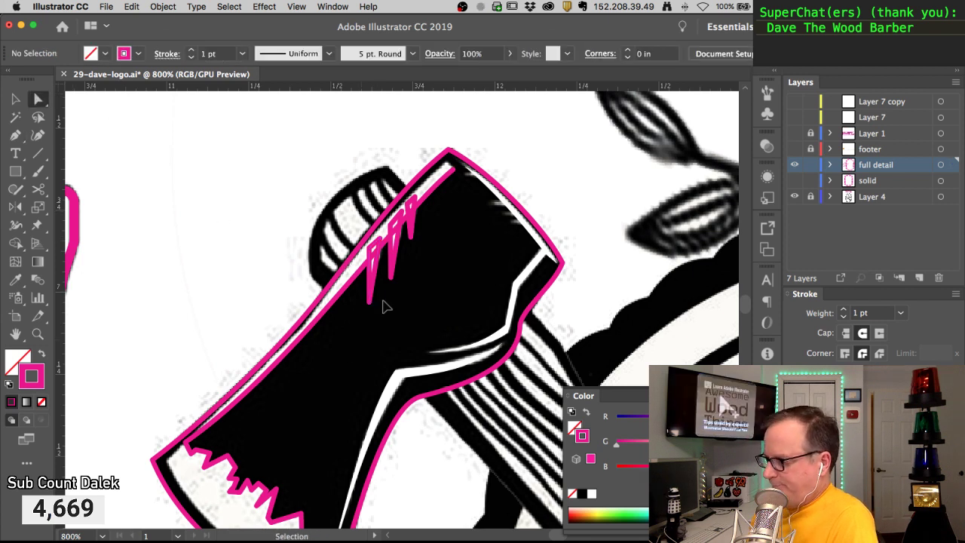
{"action": "left_click", "coordinate": [405, 254]}
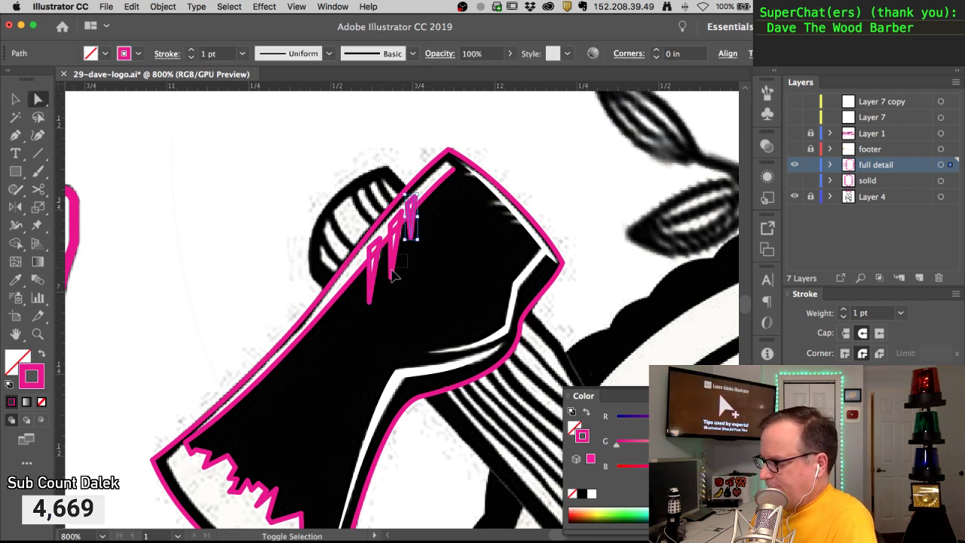
{"action": "key", "text": "a"}
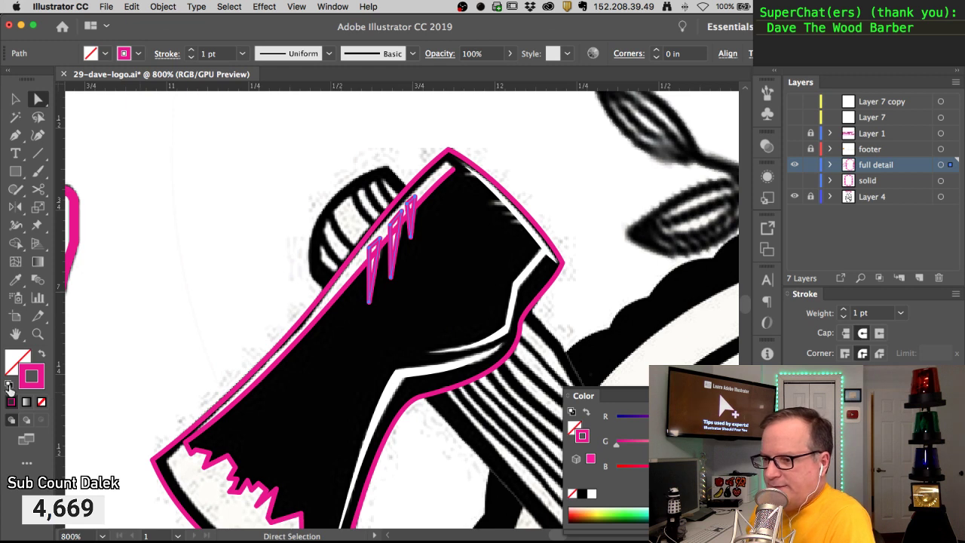
{"action": "left_click", "coordinate": [10, 385]}
{"action": "left_click", "coordinate": [41, 402]}
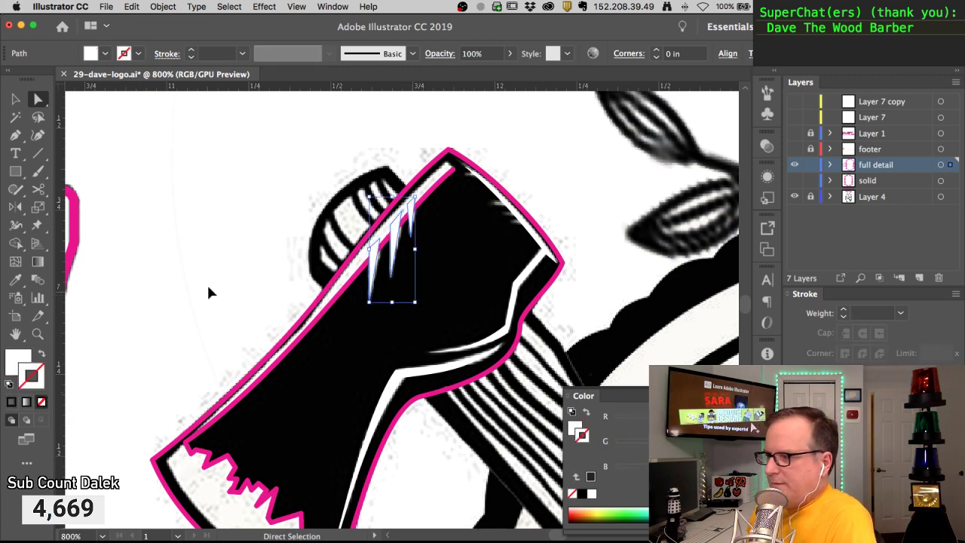
{"action": "left_click", "coordinate": [209, 291], "text": "super"}
Extend the jagged inner path from its upper end past the axe head's outline with the Pen tool, then deselect it
{"action": "left_click", "coordinate": [361, 281]}
{"action": "key", "text": "a"}
{"action": "left_click_drag", "start_coordinate": [361, 280], "coordinate": [328, 216]}
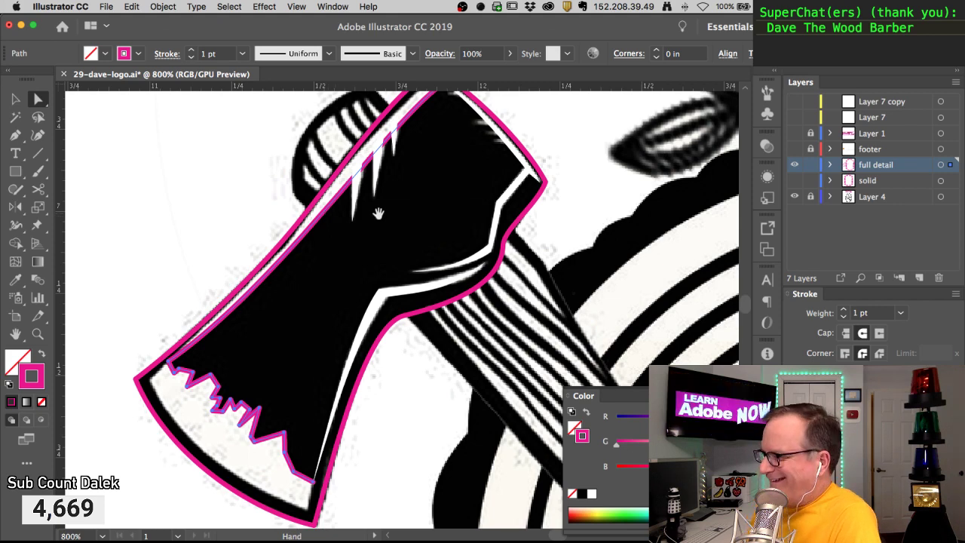
{"action": "left_click", "coordinate": [337, 245], "text": "alt+super"}
{"action": "scroll", "coordinate": [337, 246], "scroll_direction": "right", "scroll_amount": 5}
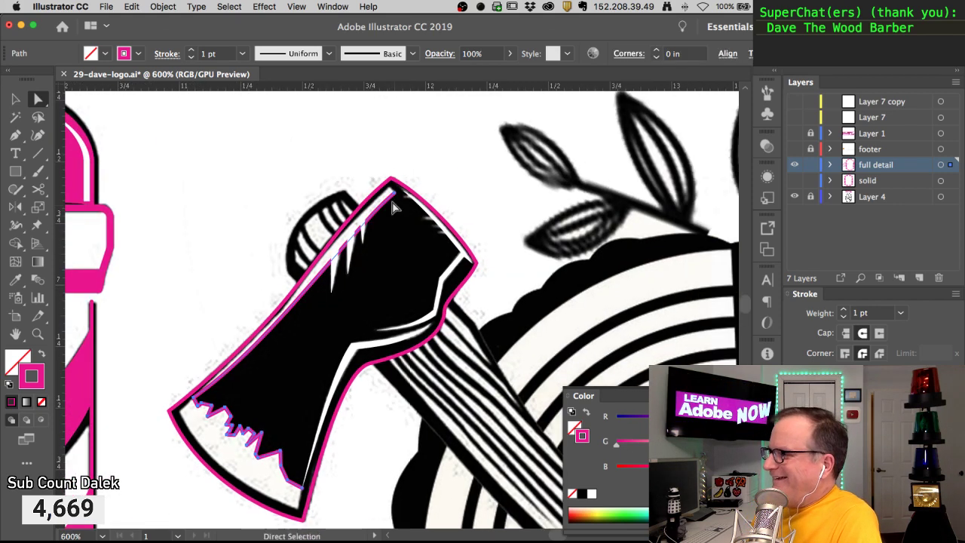
{"action": "key", "text": "p"}
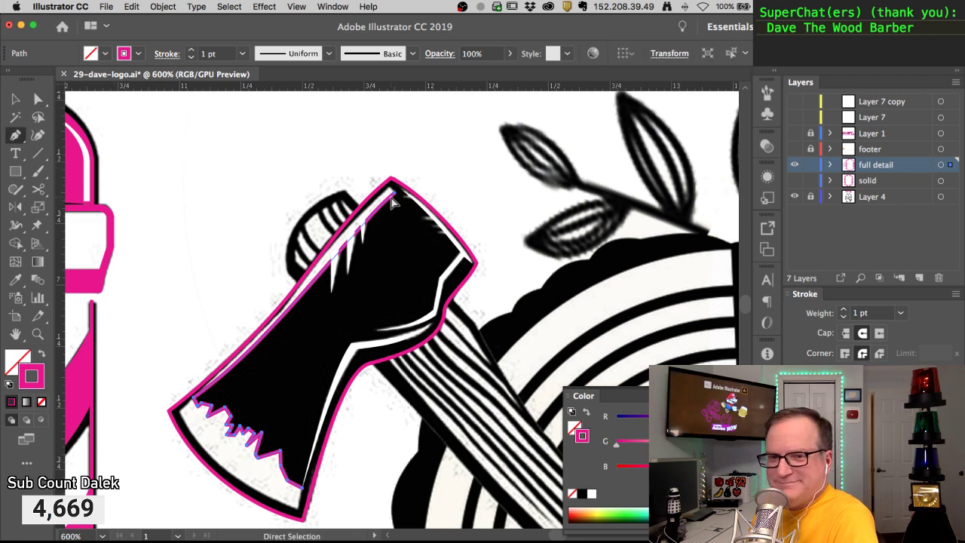
{"action": "left_click", "coordinate": [393, 206], "text": "super"}
{"action": "left_click", "coordinate": [395, 193], "text": "super"}
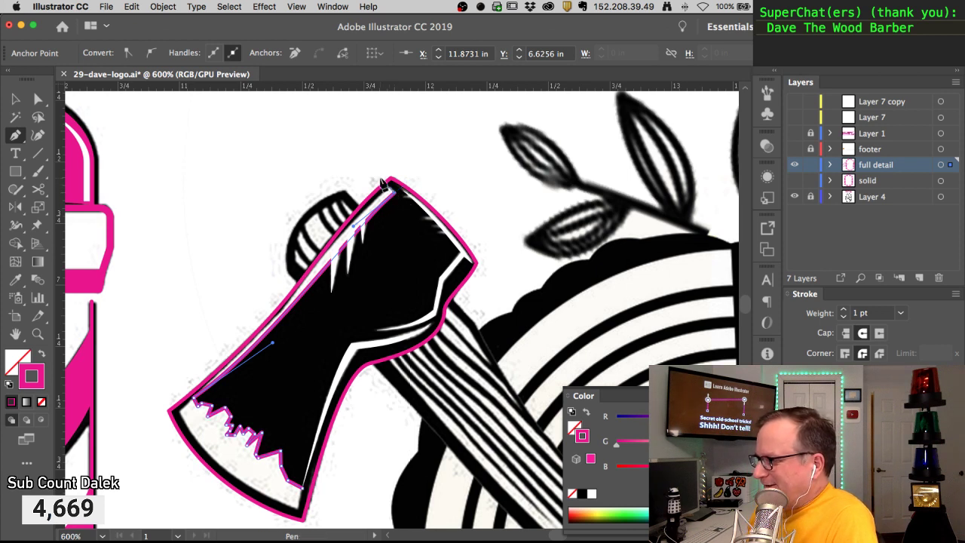
{"action": "left_click", "coordinate": [377, 176]}
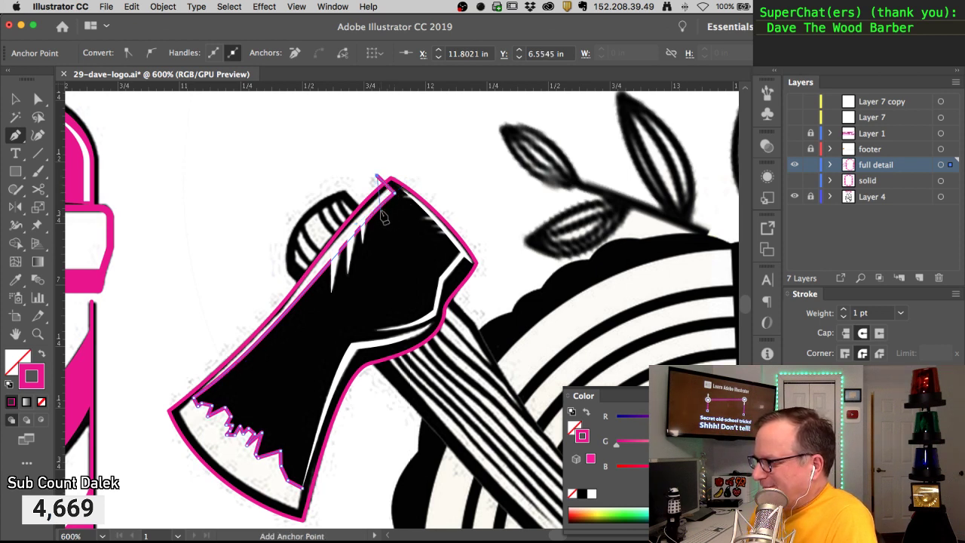
{"action": "left_click", "coordinate": [356, 175], "text": "super"}
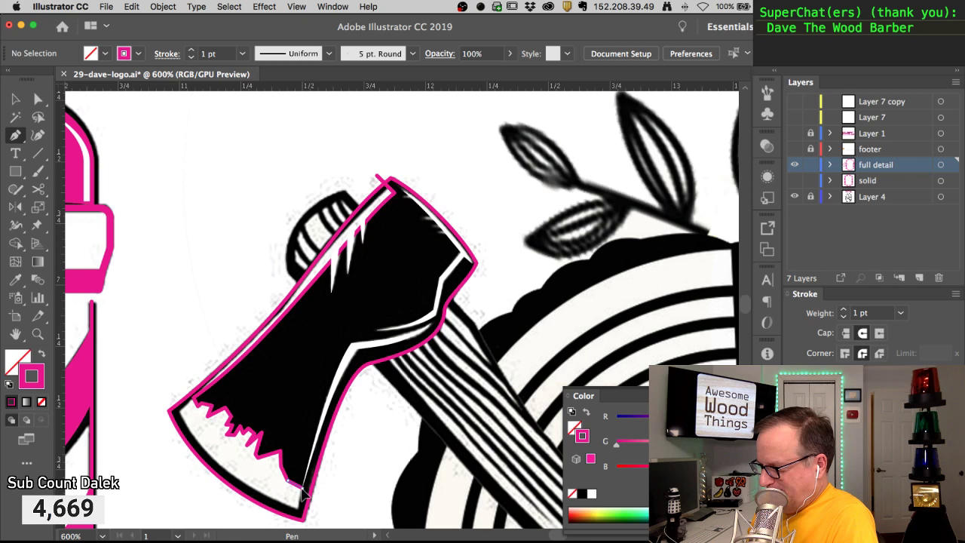
Continue the jagged path's lower end along the inside of the curved blade edge and back up past the inner highlight line
{"action": "left_click", "coordinate": [301, 517], "text": "super"}
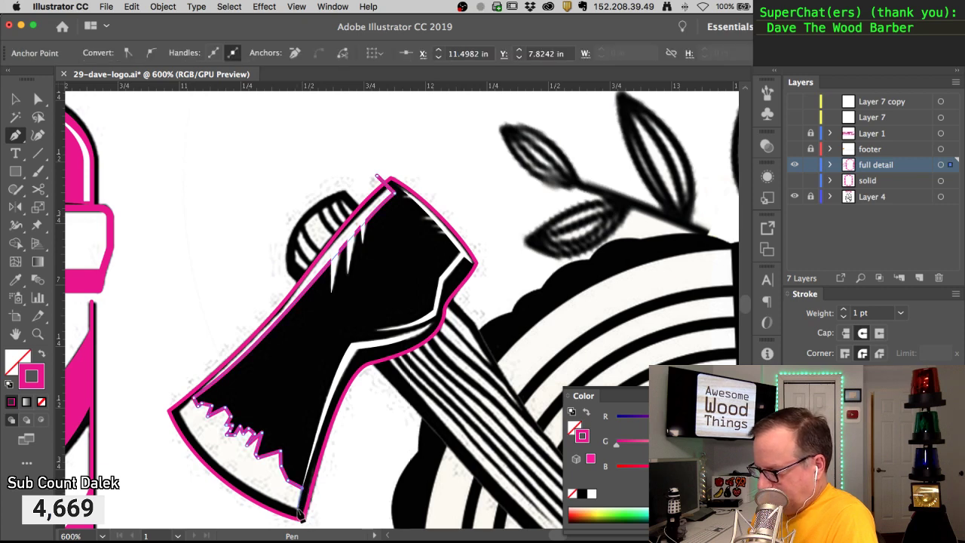
{"action": "left_click", "coordinate": [298, 509]}
{"action": "left_click_drag", "start_coordinate": [298, 509], "coordinate": [262, 496]}
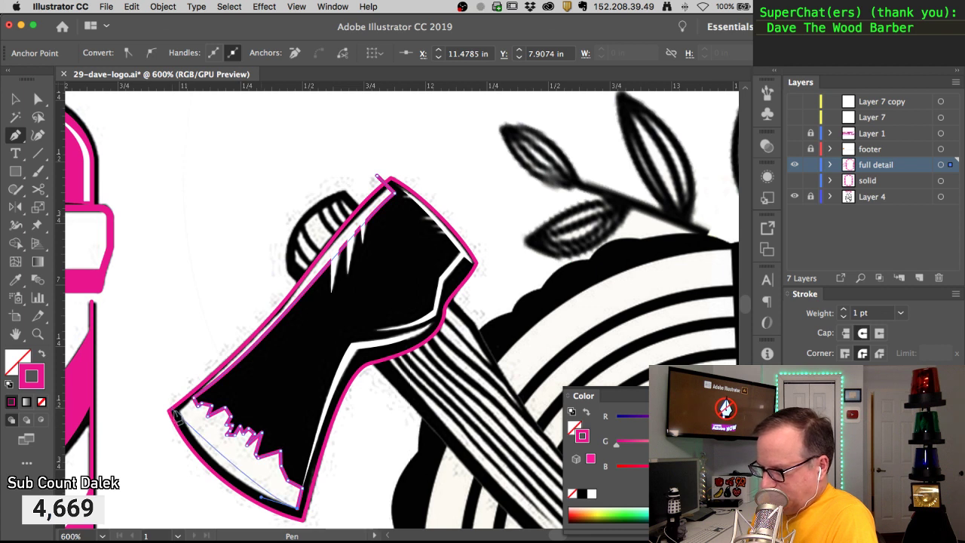
{"action": "left_click_drag", "start_coordinate": [178, 415], "coordinate": [148, 354]}
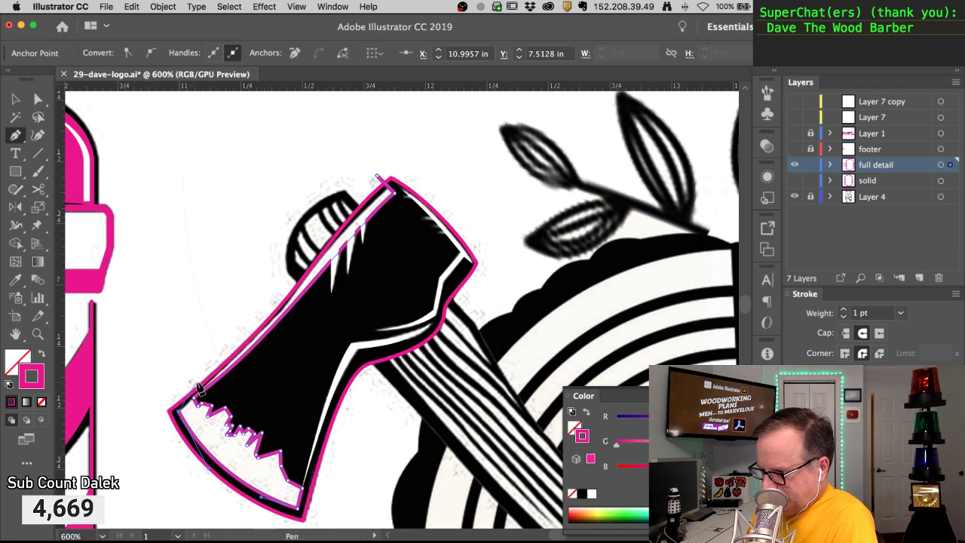
{"action": "left_click", "coordinate": [187, 366], "text": "super"}
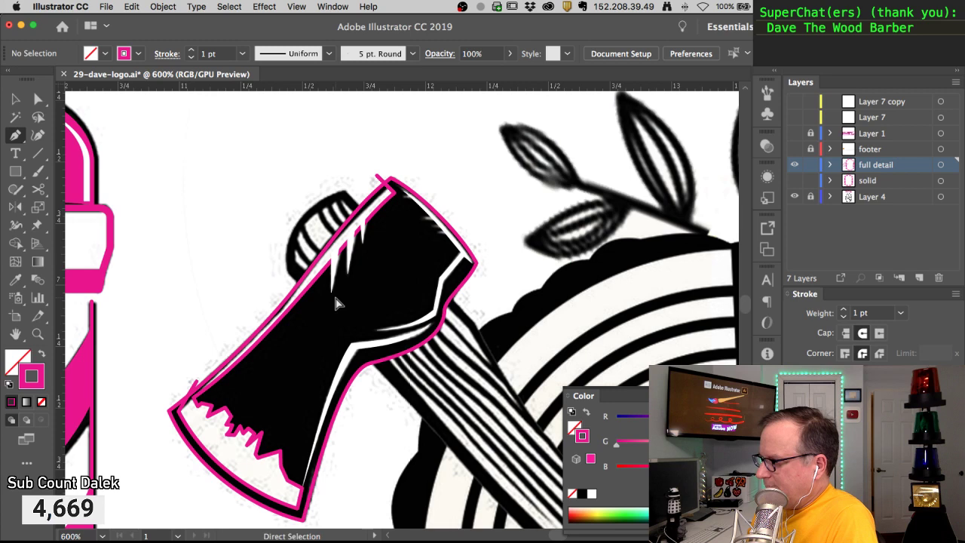
Select the axe head's outline and jagged inner path, and duplicate them into the area above the axe
{"action": "key", "text": "super+minus"}
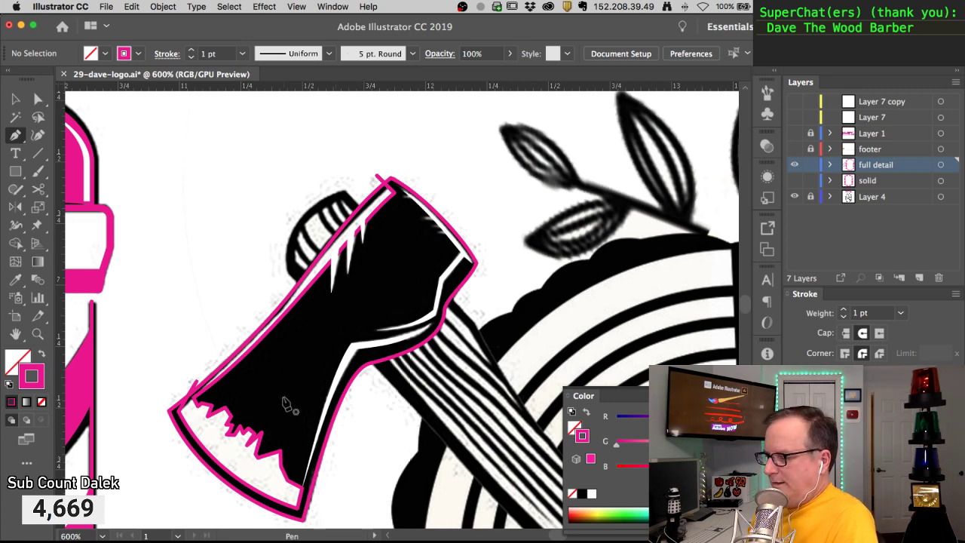
{"action": "left_click_drag", "start_coordinate": [276, 362], "coordinate": [227, 382]}
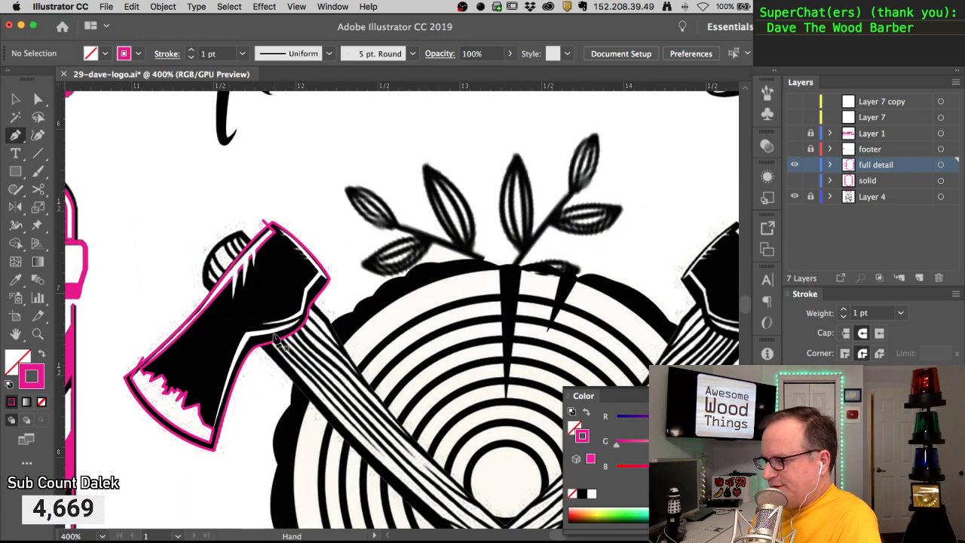
{"action": "left_click", "coordinate": [172, 394], "text": "super"}
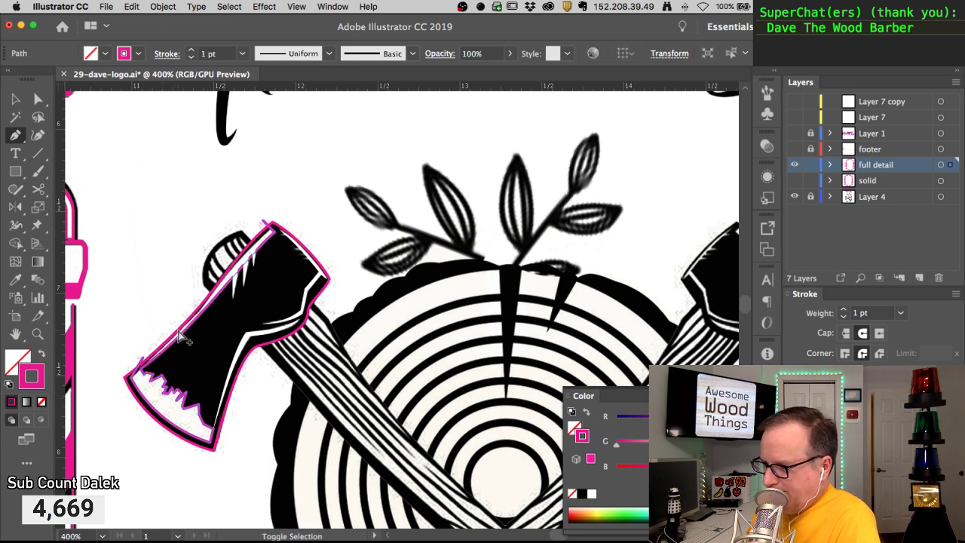
{"action": "left_click_drag", "start_coordinate": [181, 337], "coordinate": [130, 197], "text": "alt"}
{"action": "left_click_drag", "start_coordinate": [201, 217], "coordinate": [335, 280]}
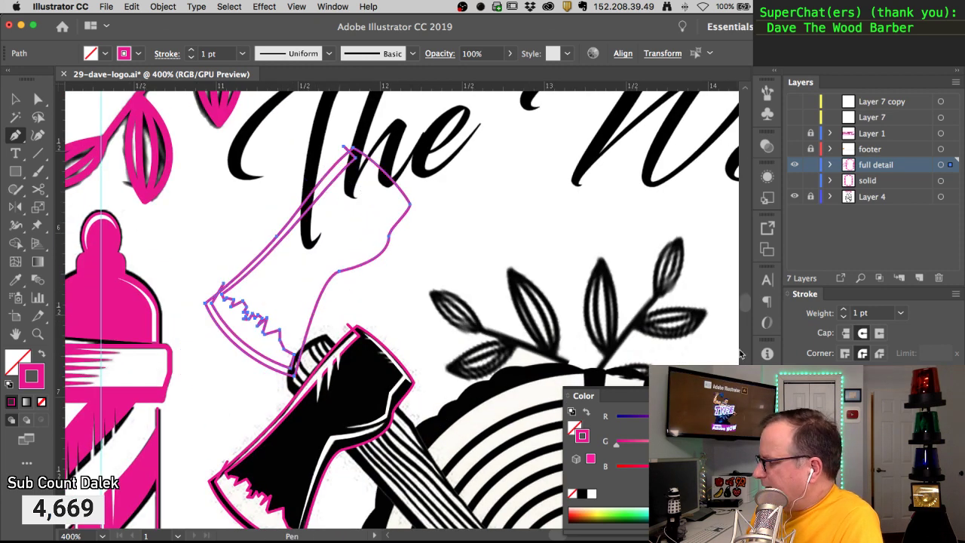
Apply the Pathfinder Outline operation to the duplicated axe head paths
{"action": "left_click", "coordinate": [767, 397]}
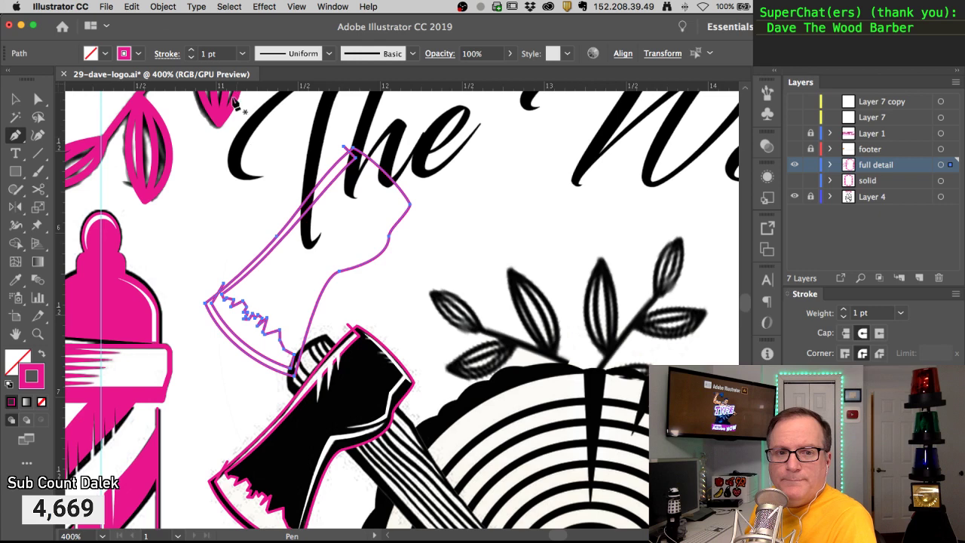
{"action": "left_click", "coordinate": [326, 7]}
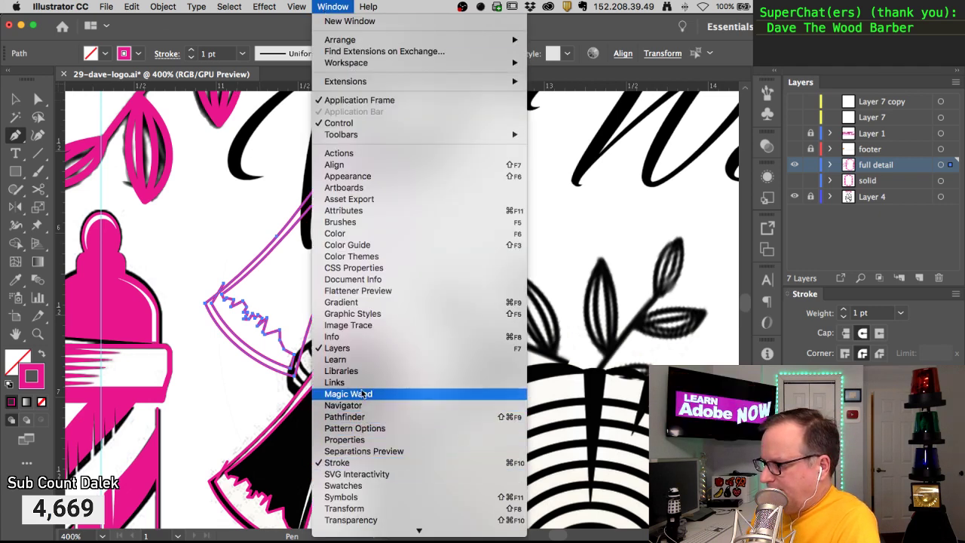
{"action": "left_click", "coordinate": [361, 417]}
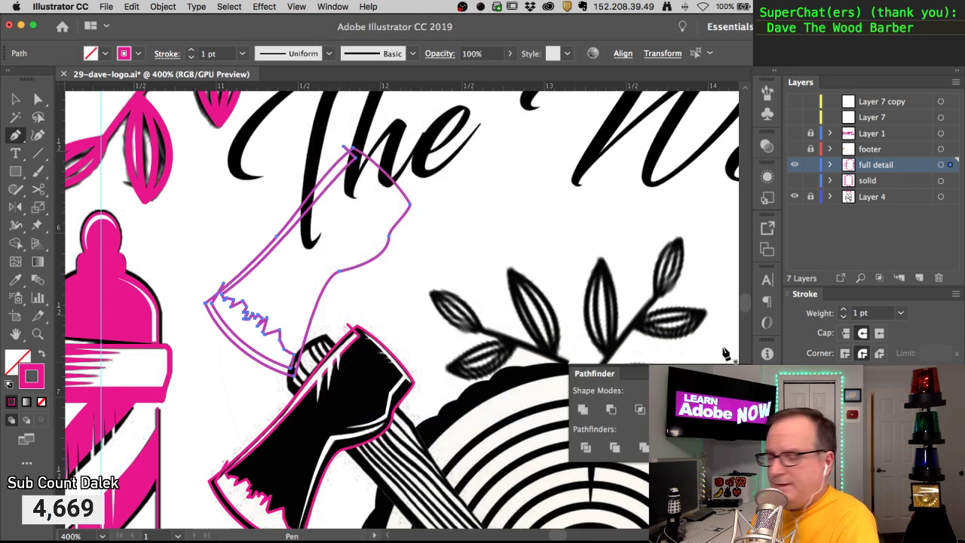
{"action": "left_click_drag", "start_coordinate": [596, 373], "coordinate": [569, 181]}
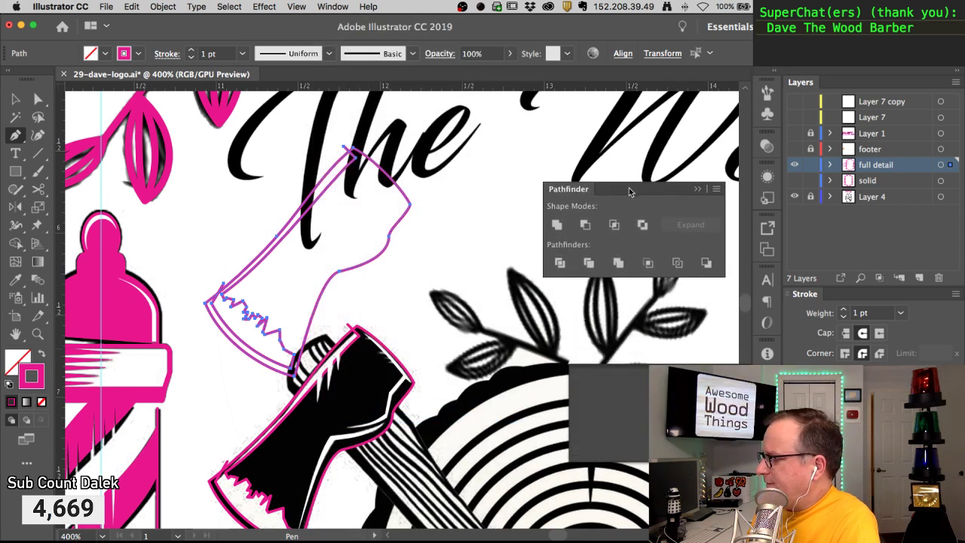
{"action": "left_click", "coordinate": [679, 264]}
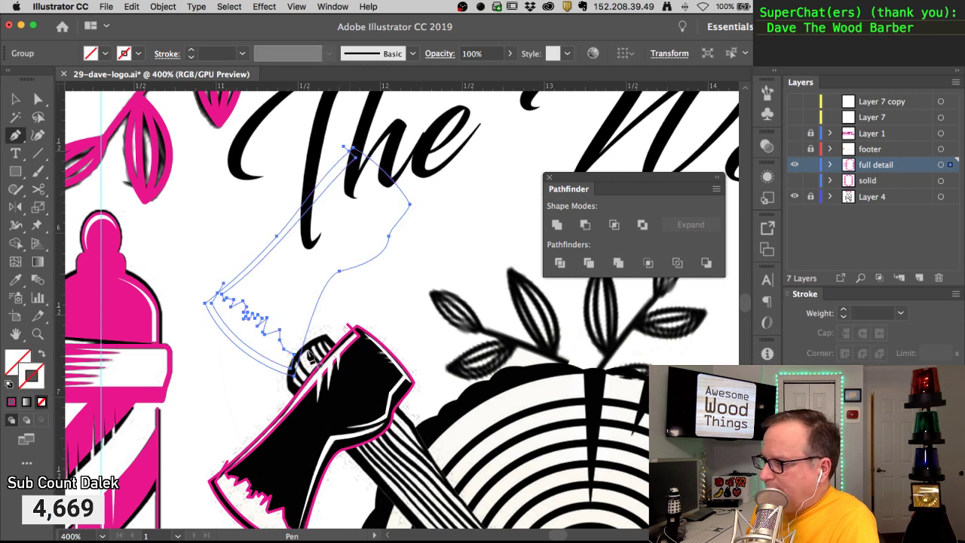
{"action": "key", "text": "a"}
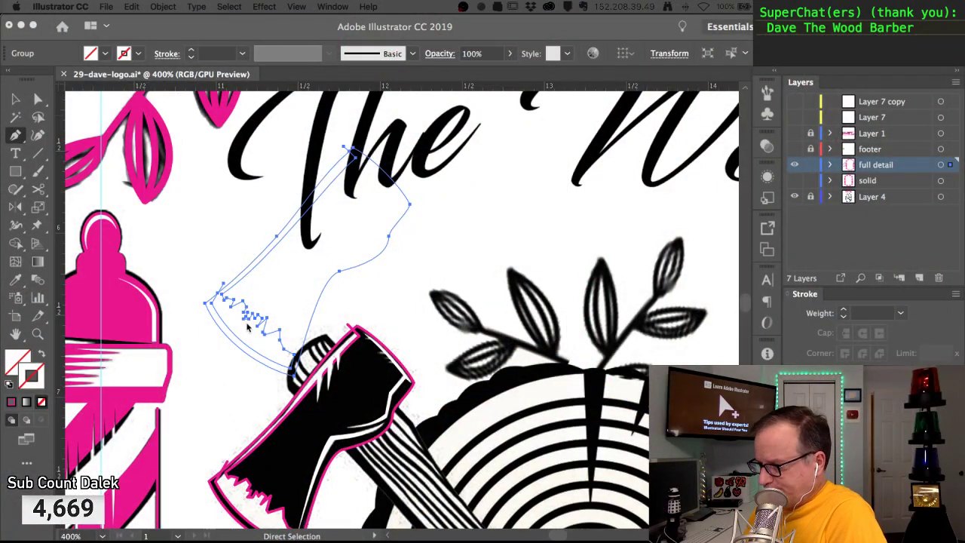
Copy the original axe head outline's pink 1 pt stroke onto the duplicated axe head group with the Eyedropper
{"action": "key", "text": "super+shift+F9"}
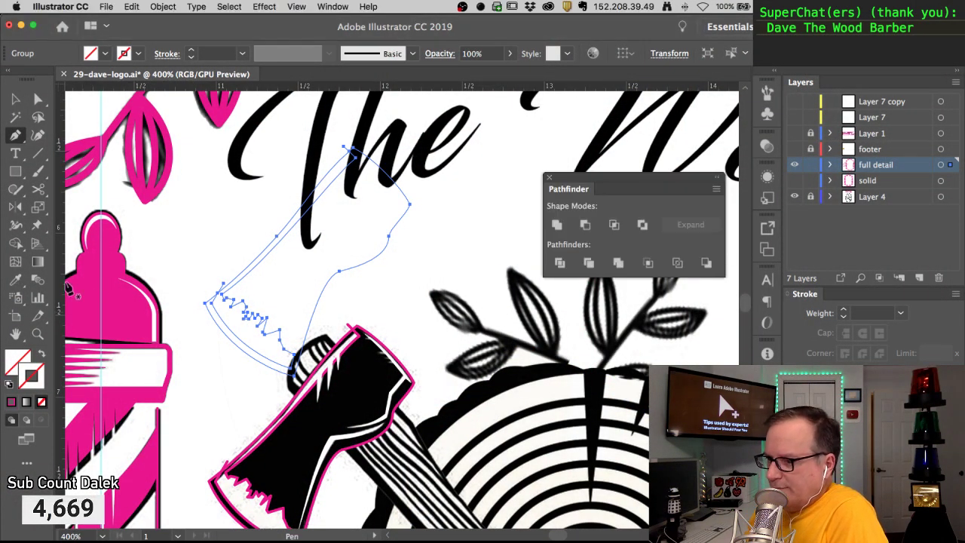
{"action": "left_click", "coordinate": [16, 279]}
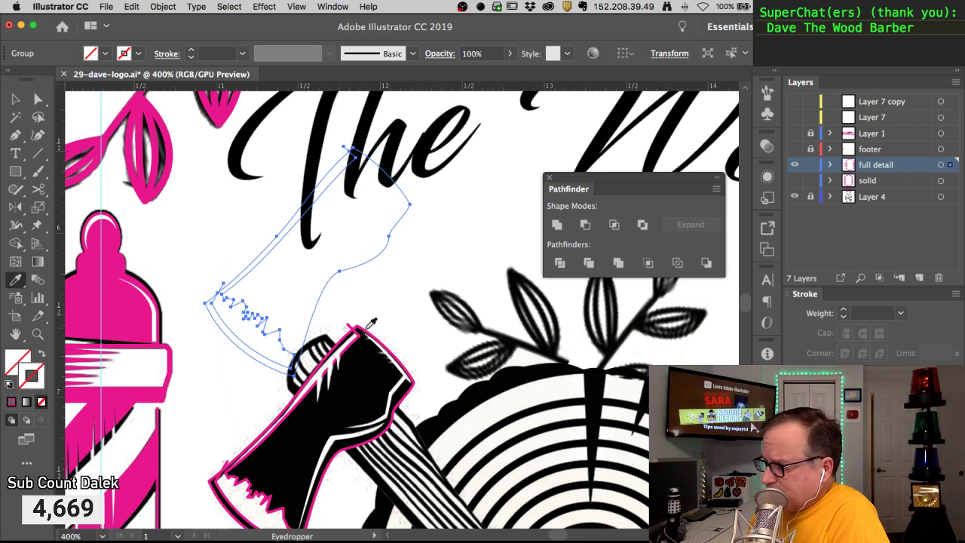
{"action": "left_click", "coordinate": [367, 329]}
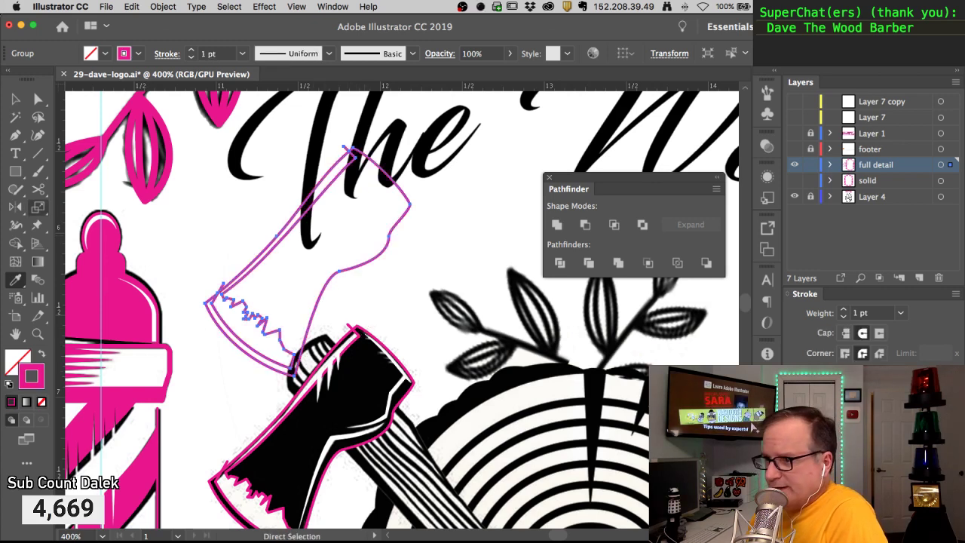
Delete the stray outer segments along the long upper edge of the duplicated axe head, including the overshooting ends
{"action": "left_click", "coordinate": [36, 100]}
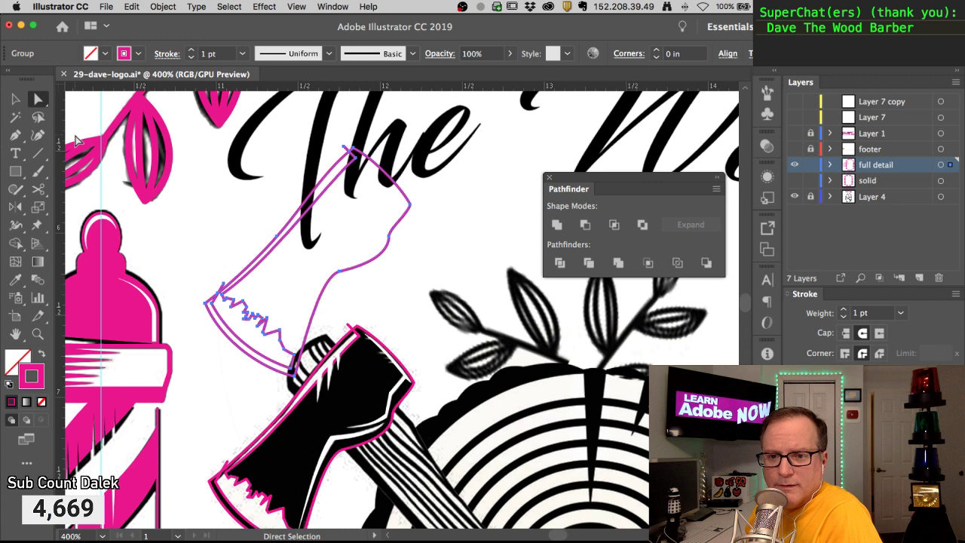
{"action": "key", "text": "alt"}
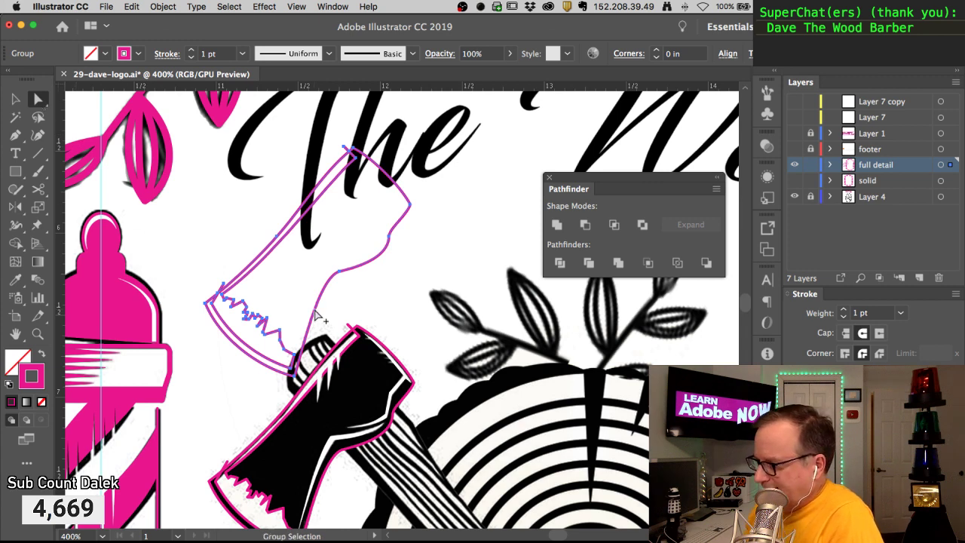
{"action": "left_click", "coordinate": [316, 314], "text": "alt"}
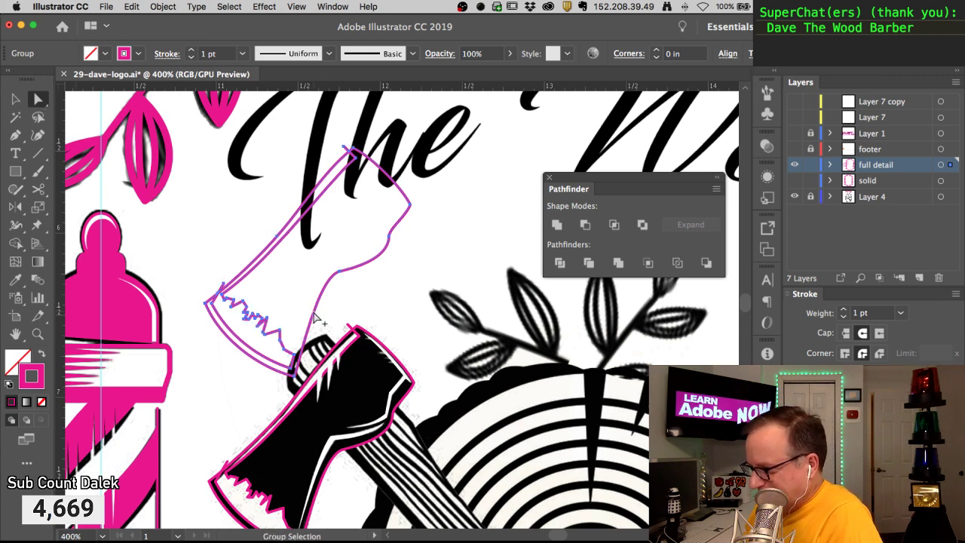
{"action": "left_click", "coordinate": [315, 312], "text": "alt+shift"}
{"action": "left_click", "coordinate": [280, 334], "text": "alt+shift"}
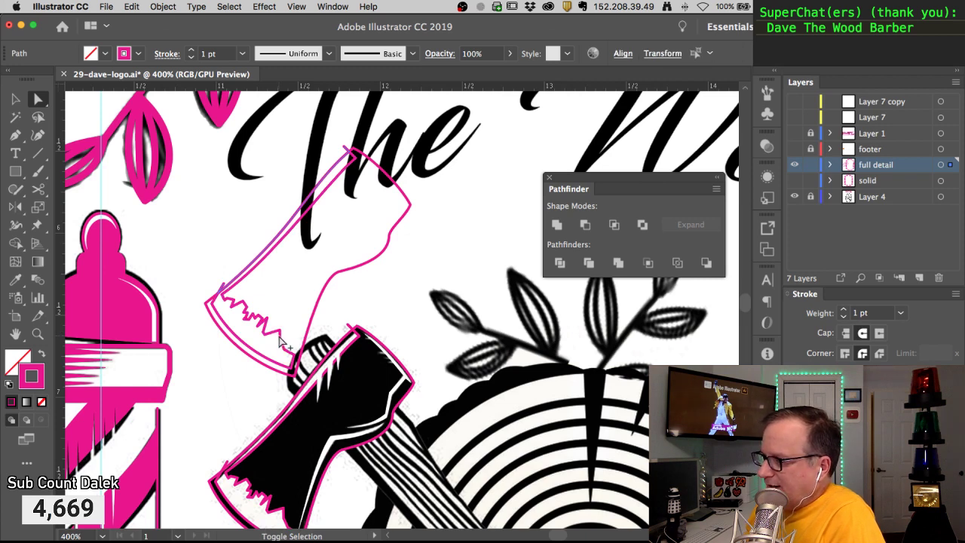
{"action": "left_click", "coordinate": [257, 259]}
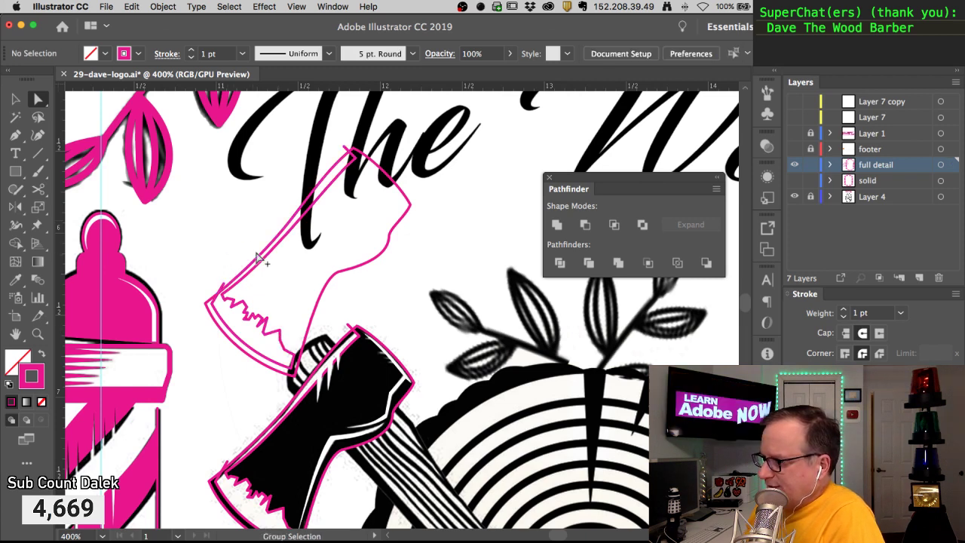
{"action": "left_click", "coordinate": [222, 322]}
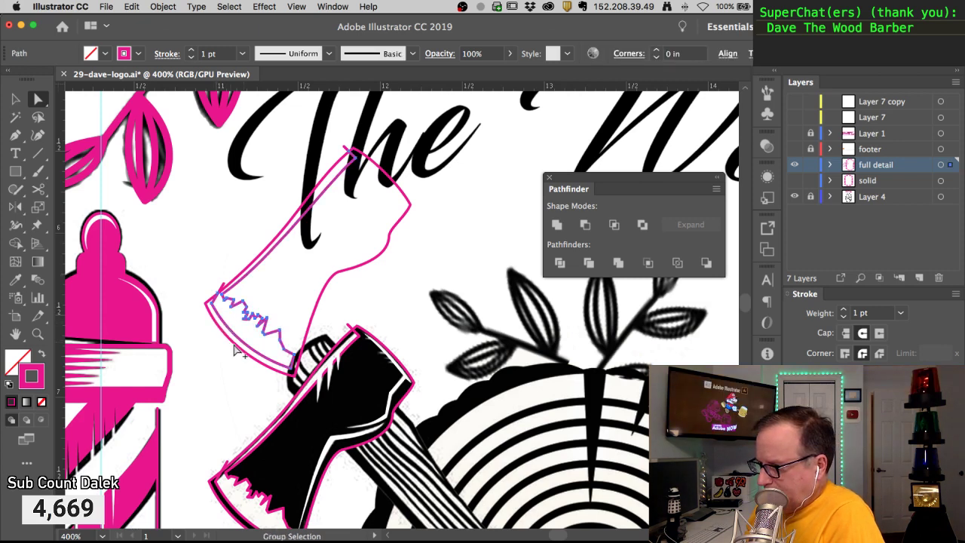
{"action": "left_click_drag", "start_coordinate": [240, 352], "coordinate": [255, 294]}
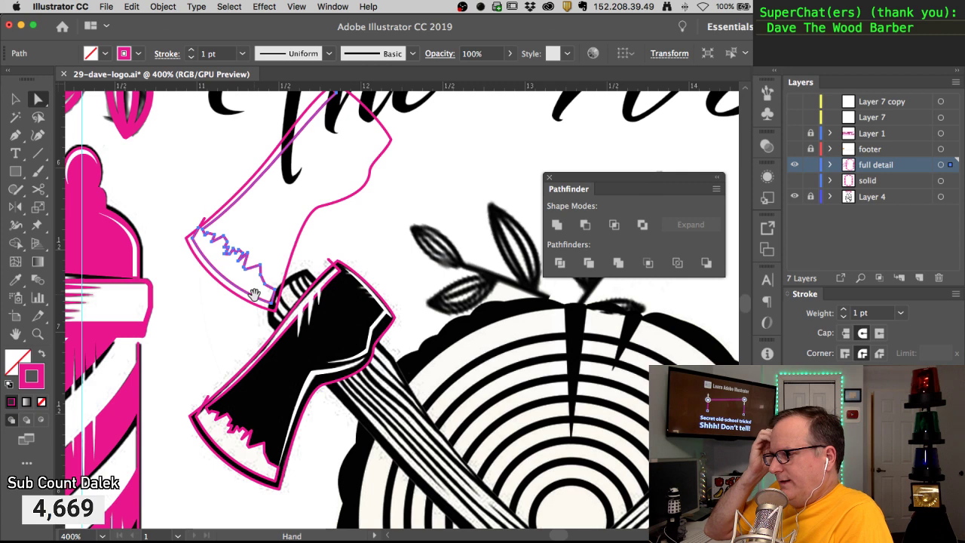
{"action": "scroll", "coordinate": [270, 265], "scroll_direction": "up", "scroll_amount": 3}
{"action": "scroll", "coordinate": [272, 267], "scroll_direction": "up", "scroll_amount": 3}
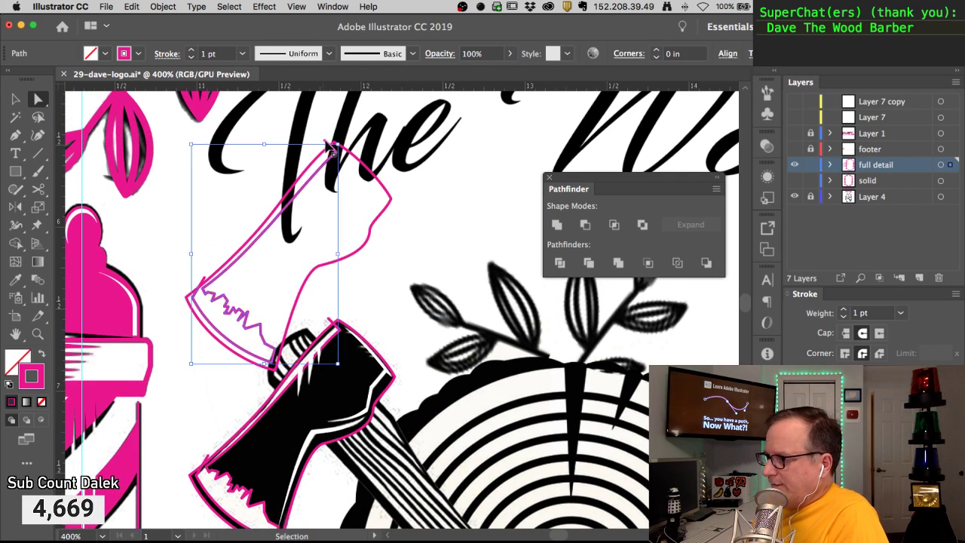
{"action": "left_click", "coordinate": [329, 147]}
{"action": "left_click", "coordinate": [316, 175]}
{"action": "left_click", "coordinate": [202, 284], "text": "alt"}
{"action": "key", "text": "Delete"}
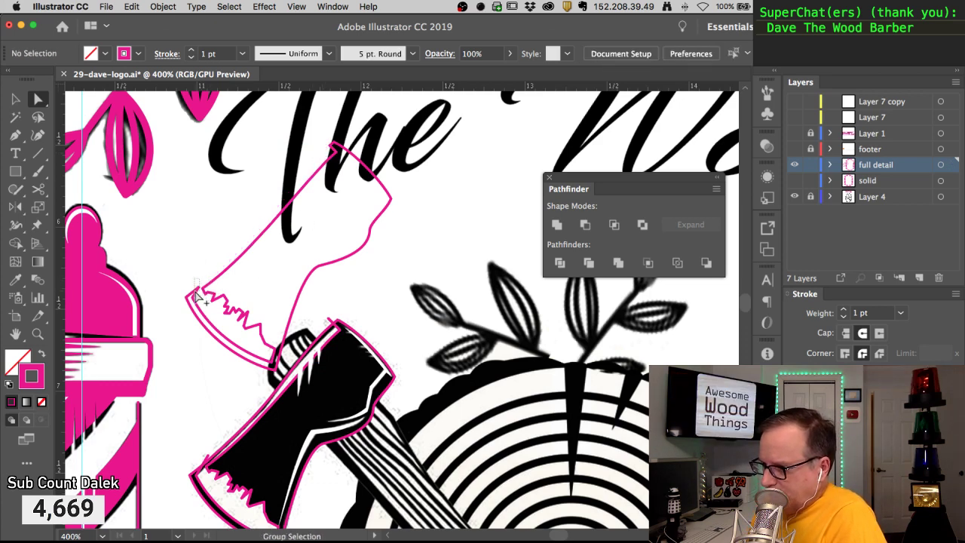
Try to join the remaining paths of the duplicated axe head group
{"action": "left_click", "coordinate": [194, 295]}
{"action": "left_click", "coordinate": [197, 300]}
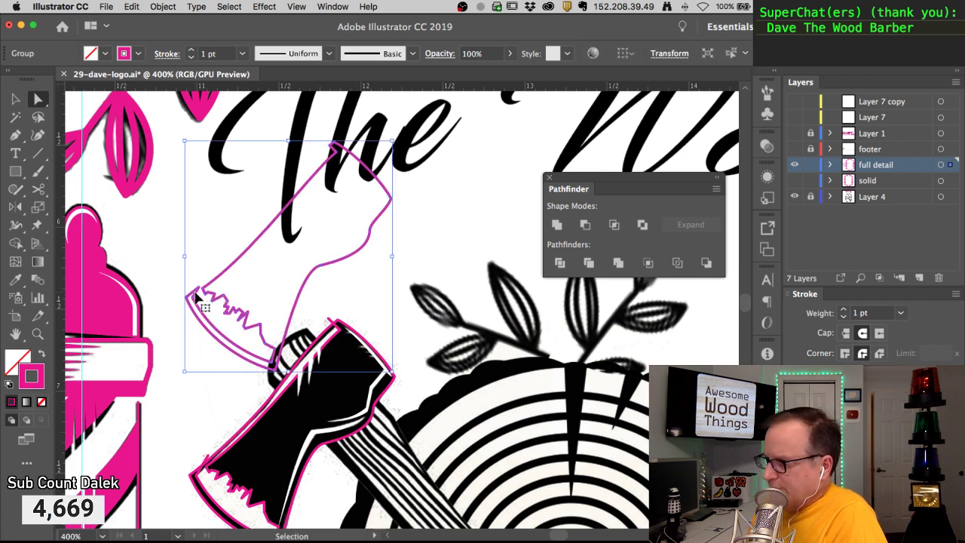
{"action": "left_click", "coordinate": [347, 170], "text": "super"}
{"action": "left_click", "coordinate": [353, 156], "text": "alt"}
{"action": "key", "text": "alt"}
{"action": "left_click", "coordinate": [348, 190], "text": "alt"}
{"action": "key", "text": "super+j"}
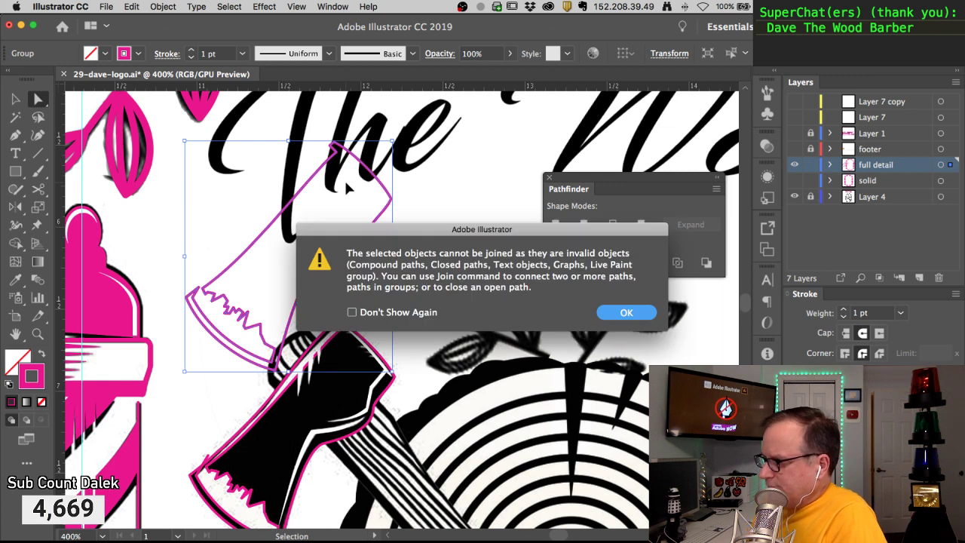
{"action": "key", "text": "Return"}
Swap the duplicated axe head's stroke and fill so it becomes solid pink without a stroke, and deselect it
{"action": "left_click", "coordinate": [347, 189]}
{"action": "left_click", "coordinate": [42, 353]}
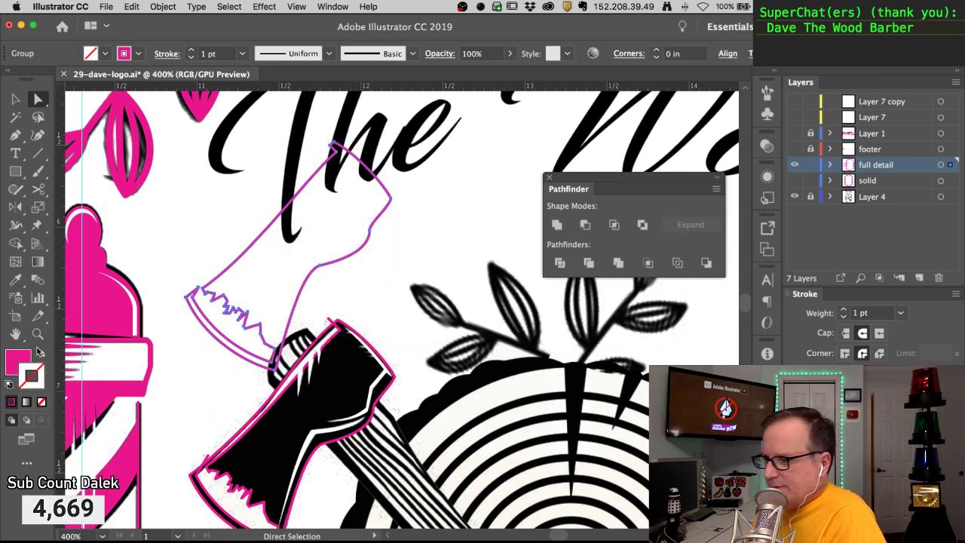
{"action": "left_click", "coordinate": [371, 266]}
{"action": "left_click_drag", "start_coordinate": [371, 278], "coordinate": [373, 209]}
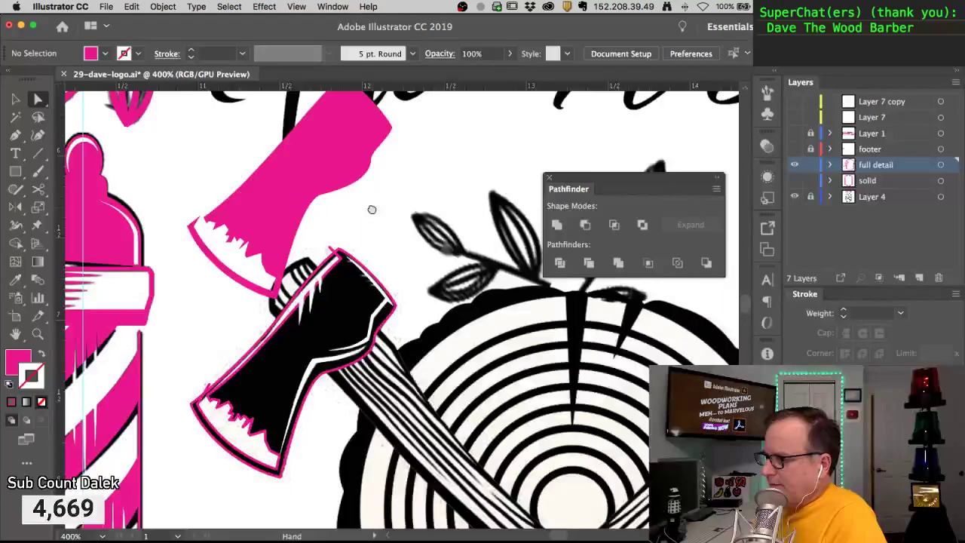
Move the pink-filled axe head back down onto the original left axe head and deselect it
{"action": "left_click", "coordinate": [302, 190]}
{"action": "key", "text": "a"}
{"action": "left_click_drag", "start_coordinate": [321, 195], "coordinate": [328, 375]}
{"action": "left_click", "coordinate": [158, 7]}
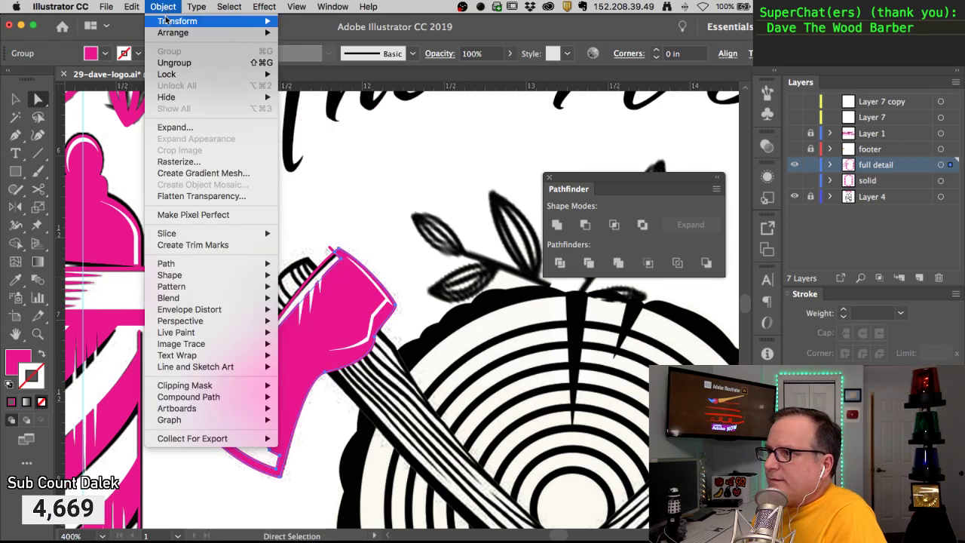
{"action": "left_click", "coordinate": [167, 3]}
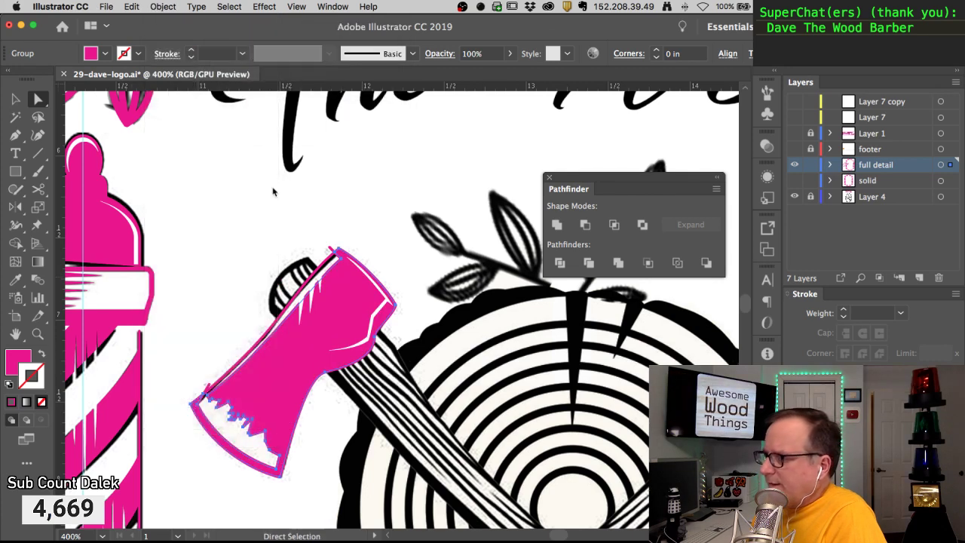
{"action": "key", "text": "v"}
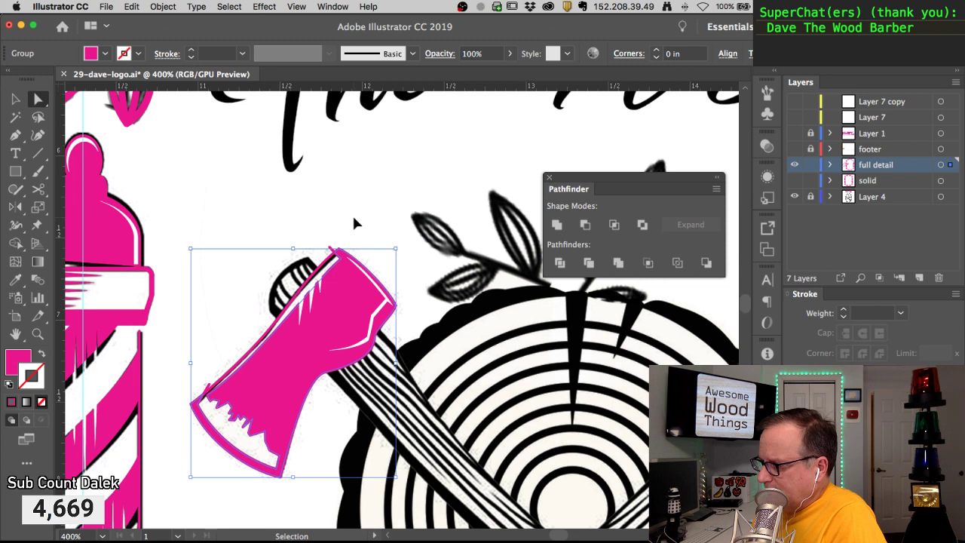
{"action": "left_click", "coordinate": [354, 219]}
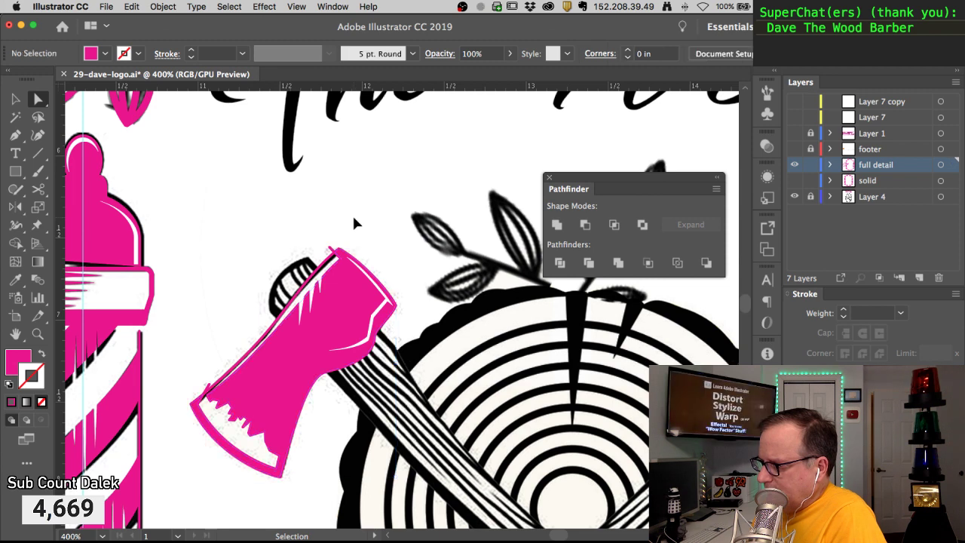
Delete the original jagged inner path overlapping the filled axe head, and clear the selection
{"action": "left_click", "coordinate": [209, 389]}
{"action": "key", "text": "super+shift+a"}
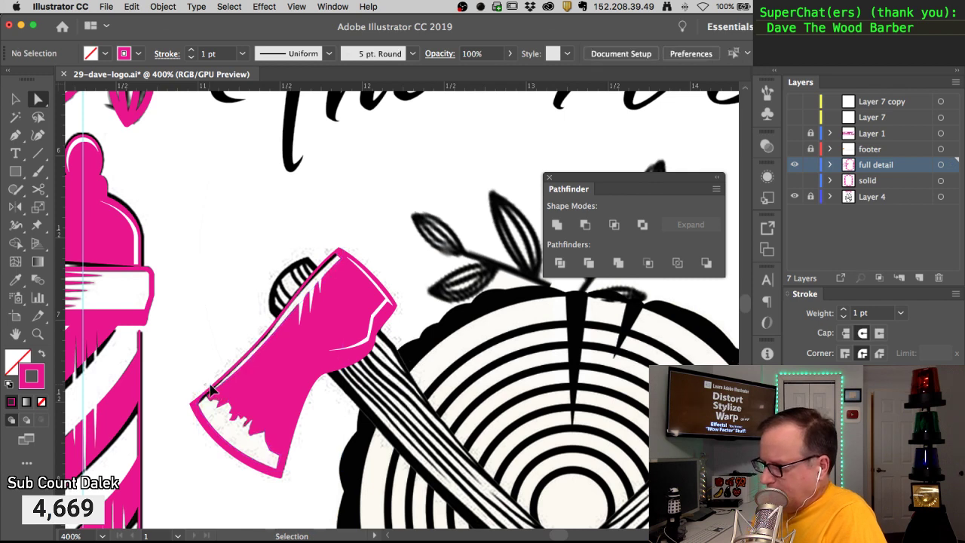
{"action": "left_click", "coordinate": [227, 378]}
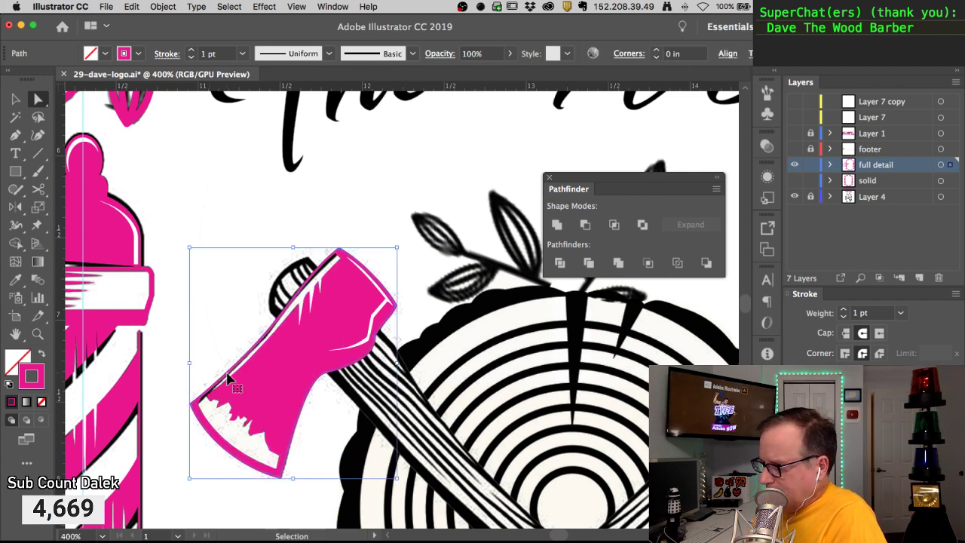
{"action": "left_click", "coordinate": [274, 201]}
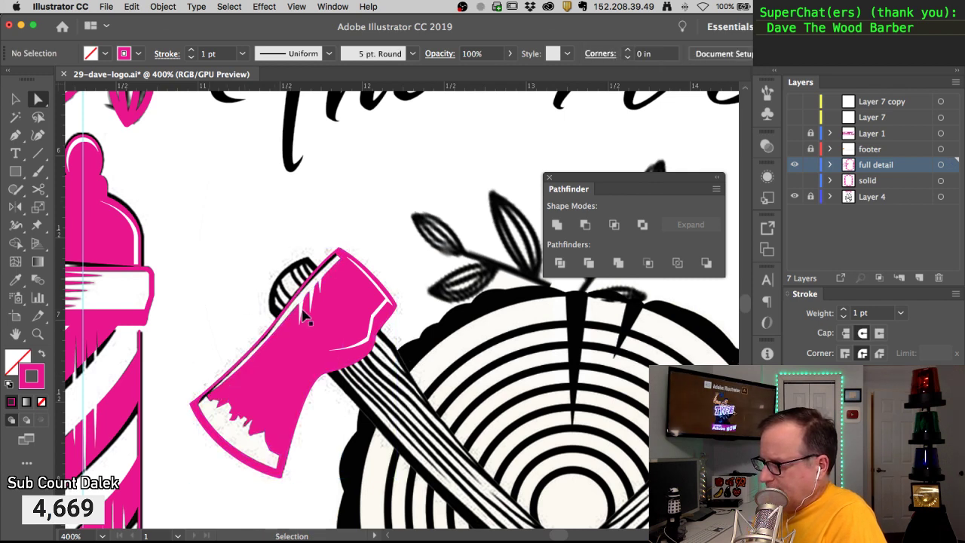
Select the three white spike highlights near the upper end of the left axe head
{"action": "left_click", "coordinate": [302, 308]}
{"action": "left_click", "coordinate": [322, 288]}
{"action": "left_click", "coordinate": [321, 287]}
{"action": "key", "text": "ctrl+space"}
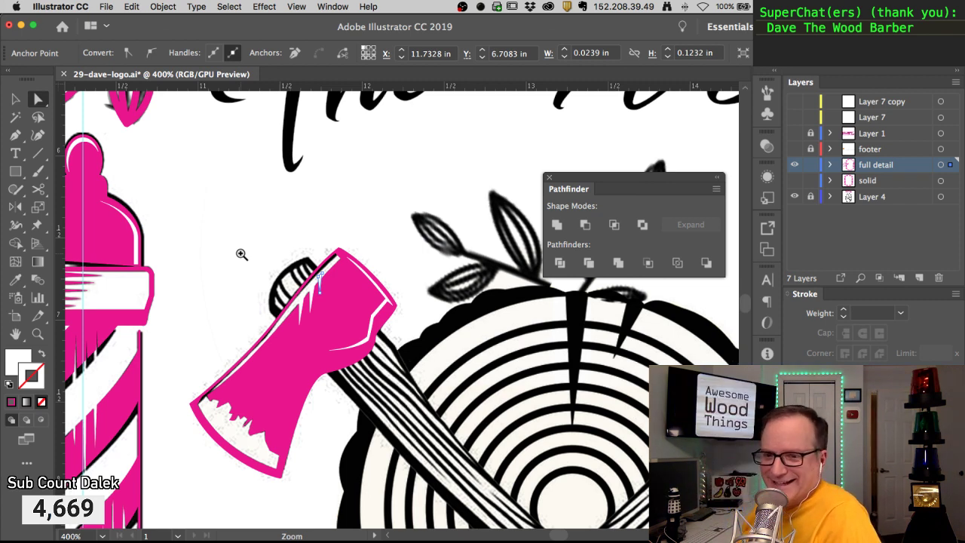
{"action": "left_click", "coordinate": [313, 328]}
{"action": "left_click", "coordinate": [392, 314]}
{"action": "left_click_drag", "start_coordinate": [418, 297], "coordinate": [344, 326]}
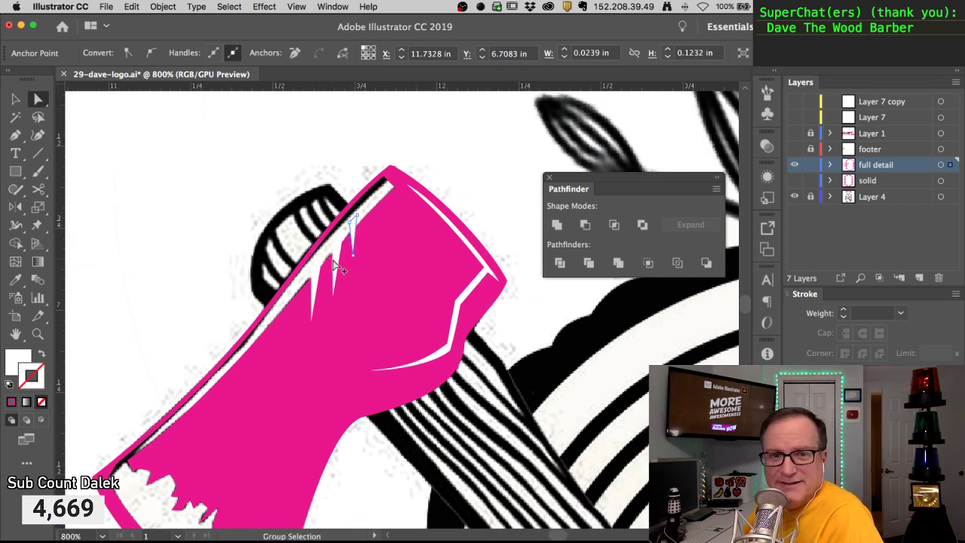
{"action": "left_click", "coordinate": [334, 275], "text": "shift"}
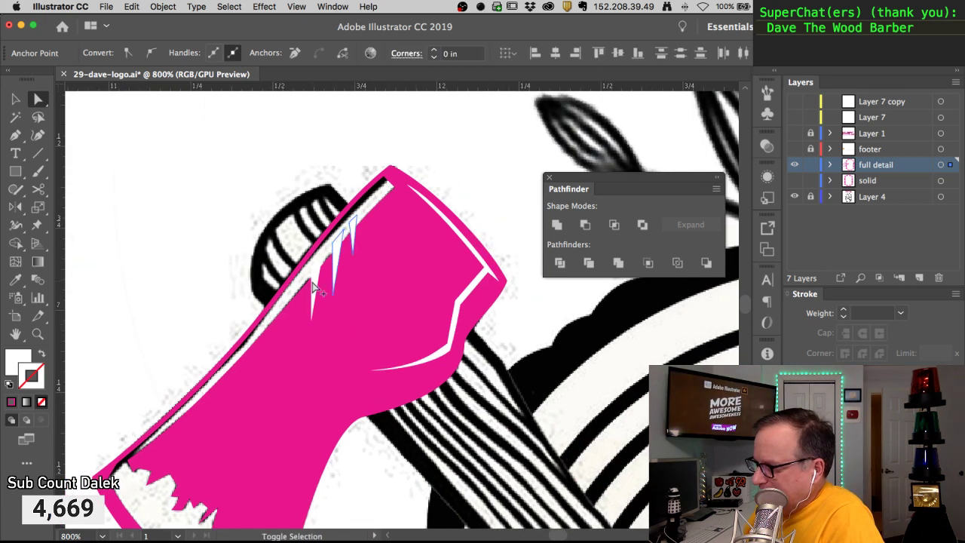
{"action": "left_click", "coordinate": [353, 238], "text": "shift"}
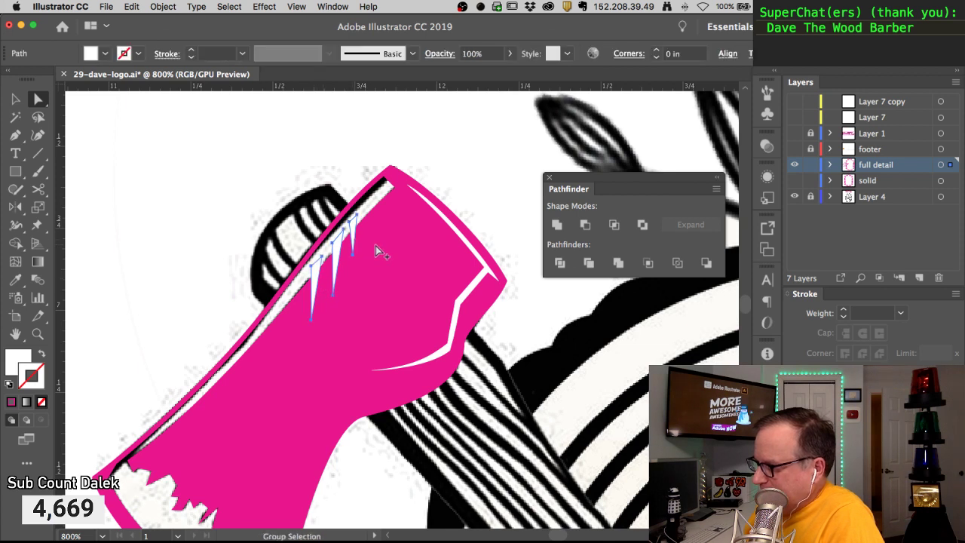
Add the pink axe head shape to the selected spikes and cut the spikes out of it
{"action": "left_click", "coordinate": [376, 251], "text": "shift"}
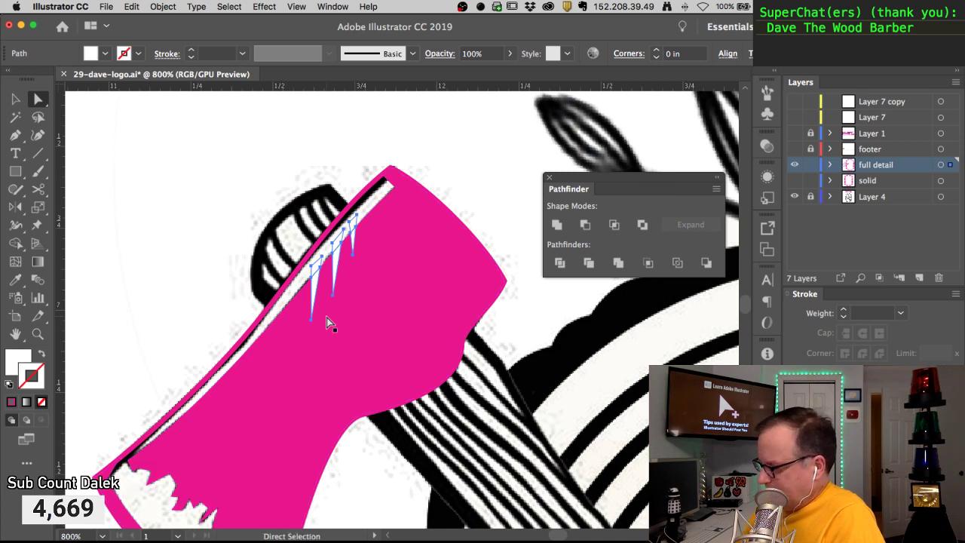
{"action": "left_click", "coordinate": [328, 323]}
{"action": "left_click", "coordinate": [328, 323]}
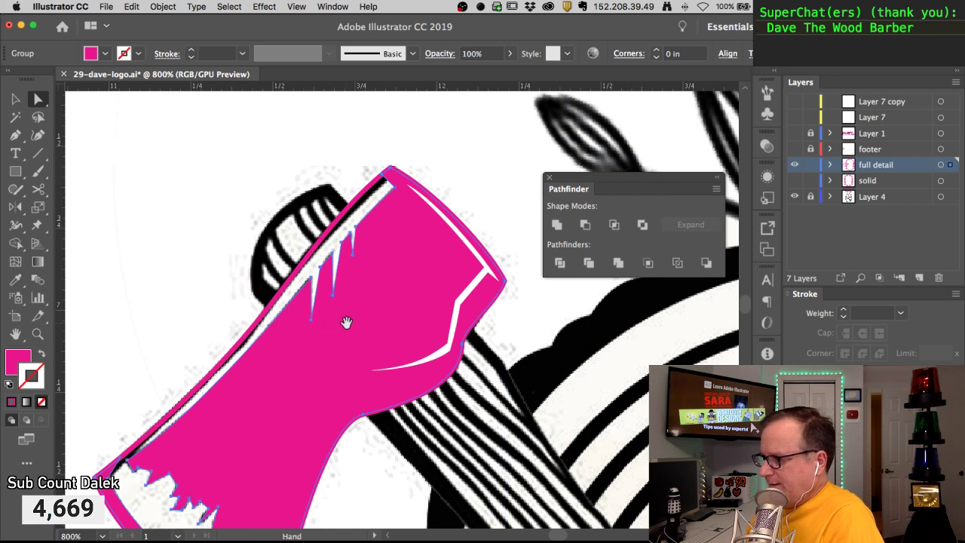
Deselect the axe head and dismiss the floating Pathfinder options covering the opposite axe
{"action": "left_click", "coordinate": [347, 322], "text": "alt+super"}
{"action": "scroll", "coordinate": [296, 253], "scroll_direction": "down", "scroll_amount": 3}
{"action": "scroll", "coordinate": [294, 252], "scroll_direction": "right", "scroll_amount": 2}
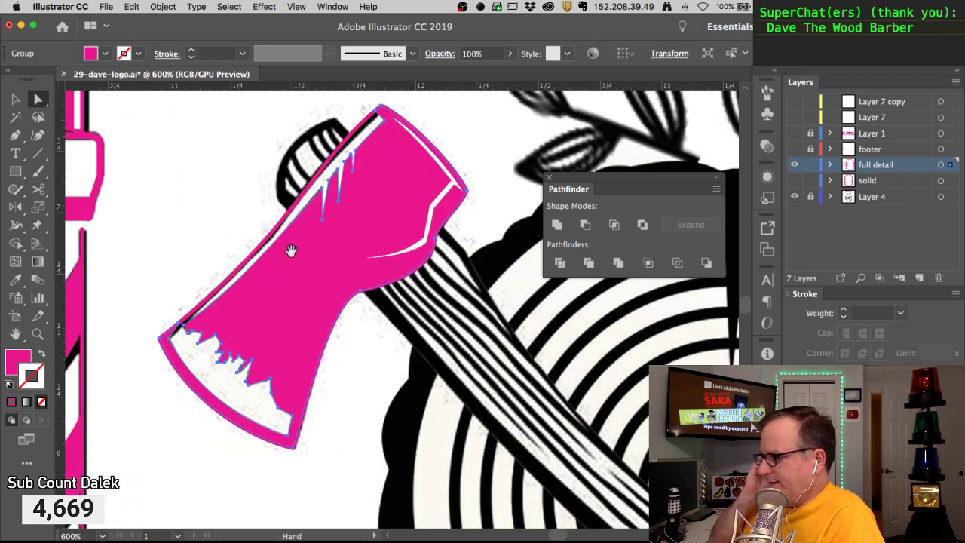
{"action": "left_click", "coordinate": [315, 255], "text": "alt+super"}
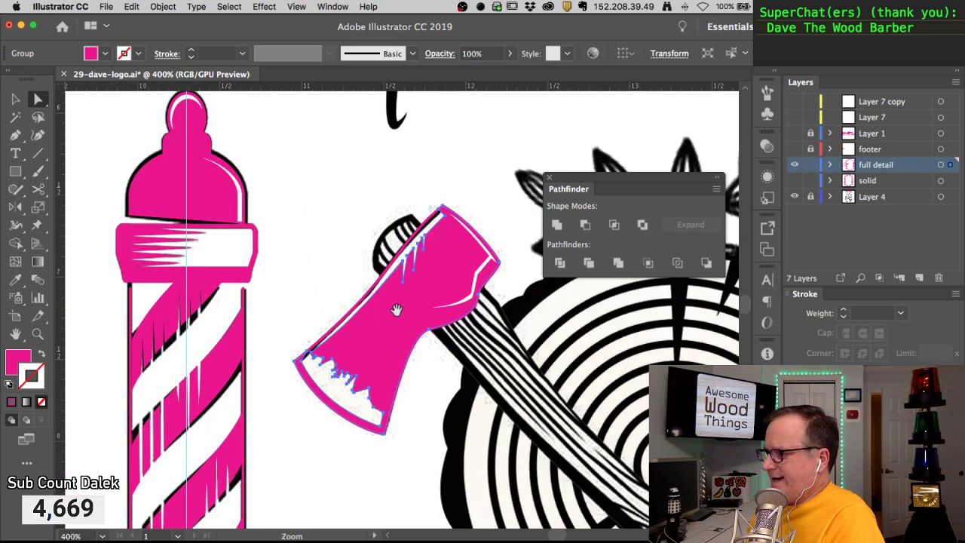
{"action": "left_click_drag", "start_coordinate": [398, 310], "coordinate": [289, 303]}
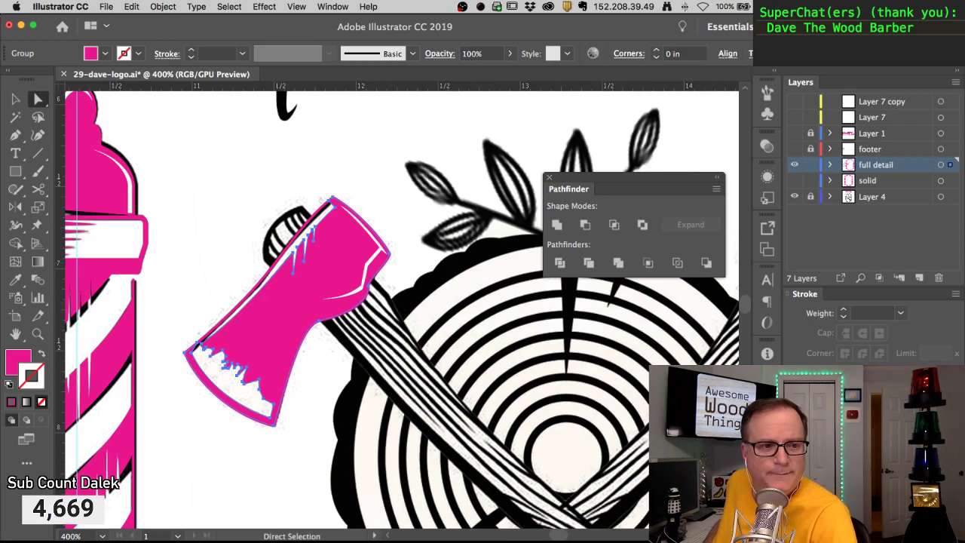
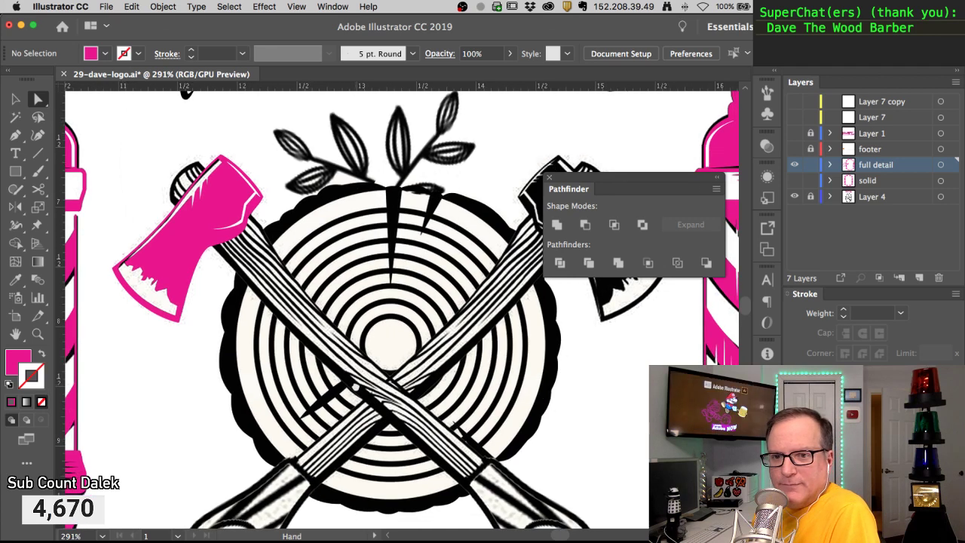
{"action": "left_click_drag", "start_coordinate": [355, 387], "coordinate": [345, 385]}
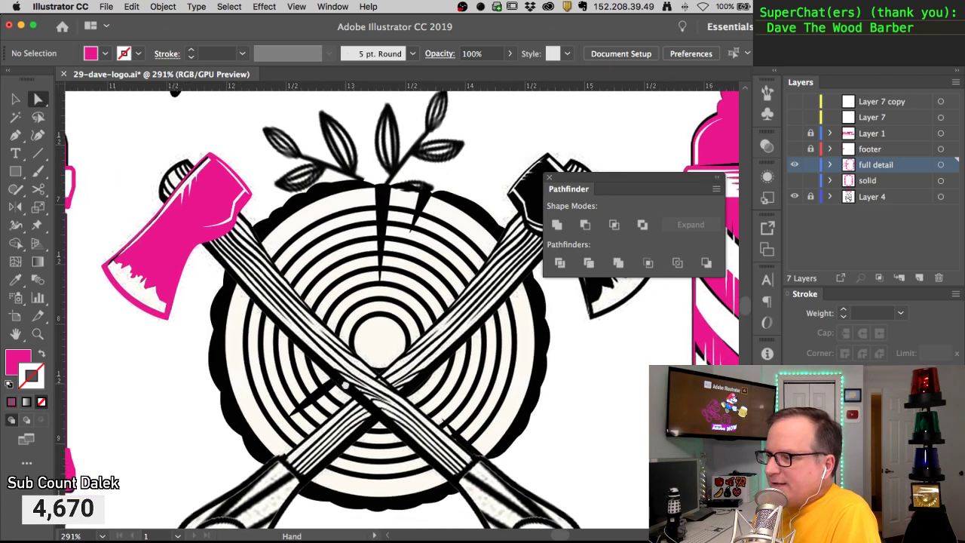
{"action": "left_click", "coordinate": [548, 179]}
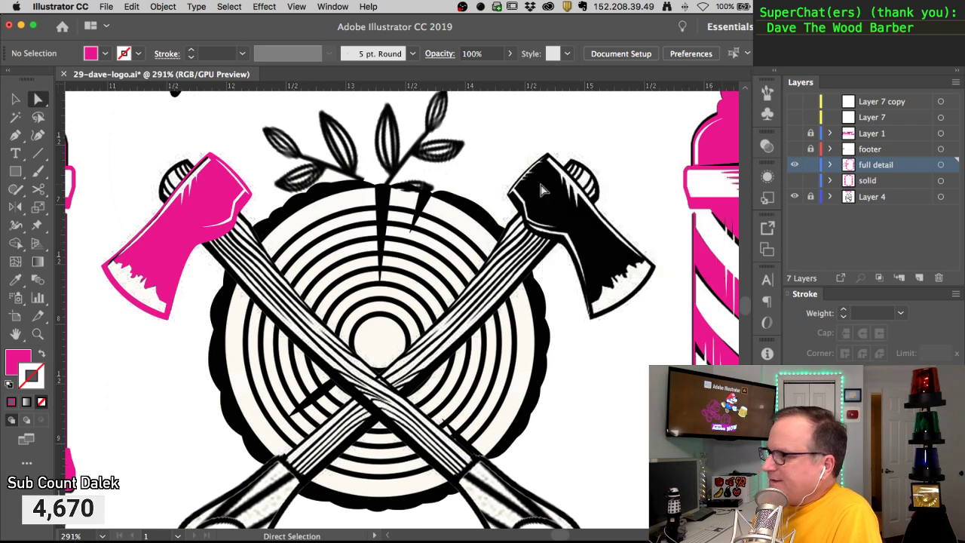
Clear the axe head selection and ready the Pen tool with no fill and a 1 pt pink stroke
{"action": "left_click", "coordinate": [188, 180]}
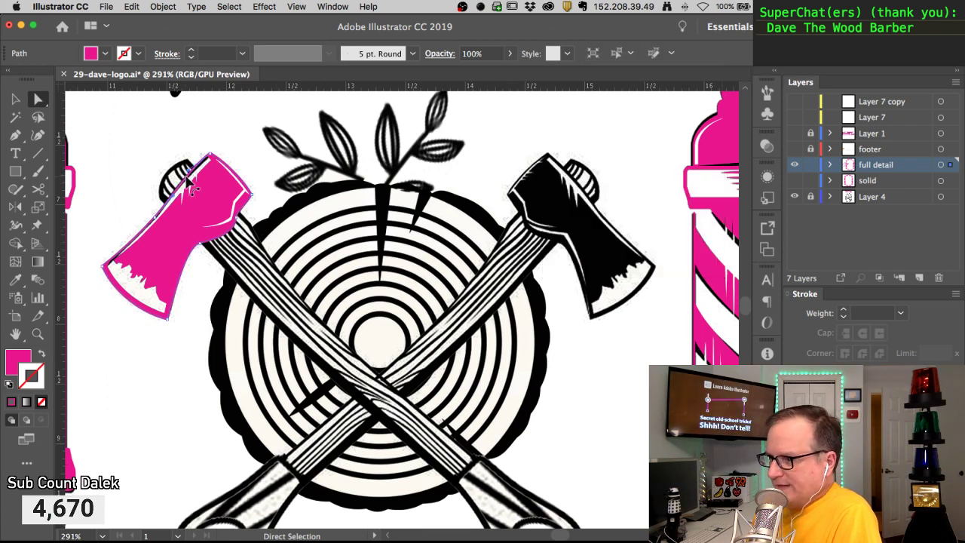
{"action": "left_click", "coordinate": [181, 166]}
{"action": "left_click", "coordinate": [99, 167]}
{"action": "left_click", "coordinate": [15, 135]}
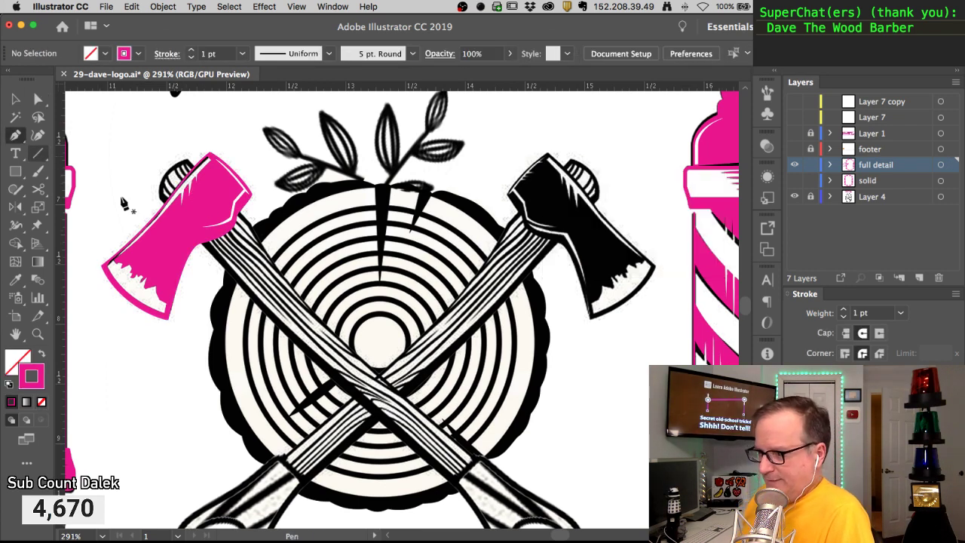
{"action": "left_click", "coordinate": [159, 198]}
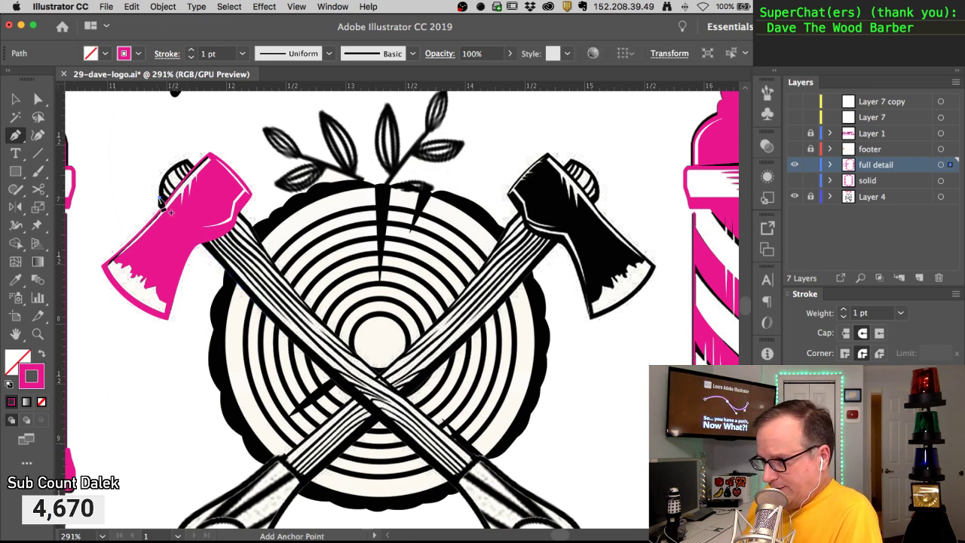
{"action": "left_click", "coordinate": [186, 232]}
{"action": "key", "text": "Return"}
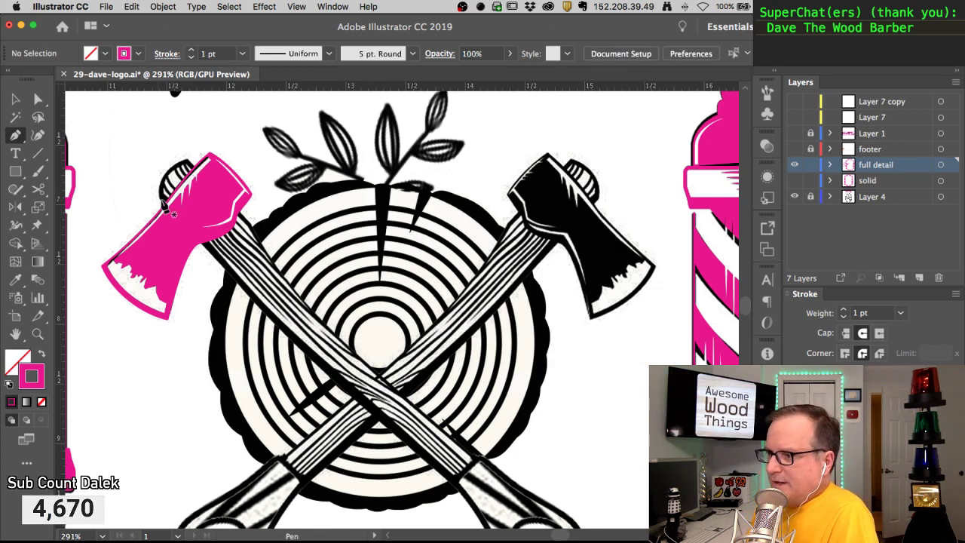
Draw a curved path along the lower edge of the left axe's handle, from the axe head down to the inner side of its grip
{"action": "left_click_drag", "start_coordinate": [161, 199], "coordinate": [225, 274]}
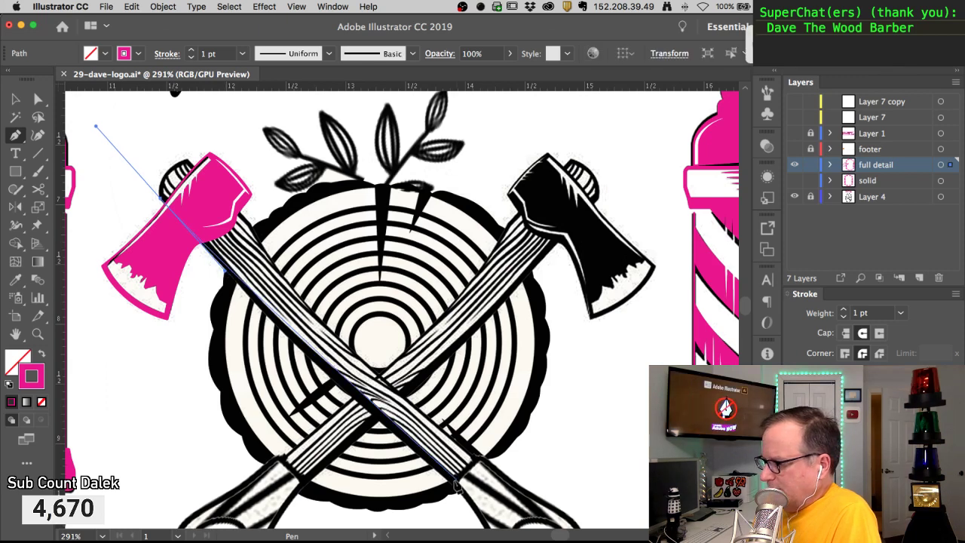
{"action": "scroll", "coordinate": [464, 488], "scroll_direction": "down", "scroll_amount": 1}
{"action": "scroll", "coordinate": [463, 488], "scroll_direction": "down", "scroll_amount": 5}
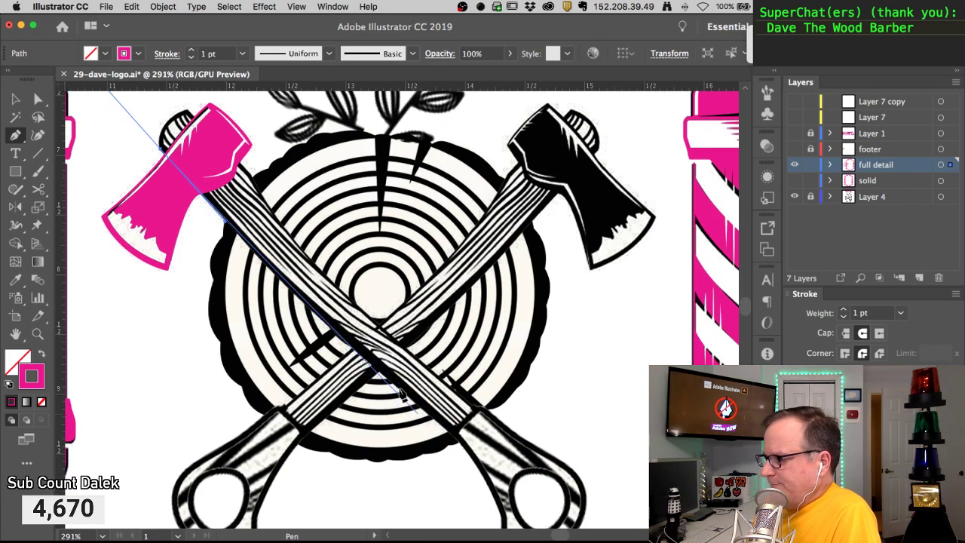
{"action": "left_click_drag", "start_coordinate": [394, 384], "coordinate": [470, 436]}
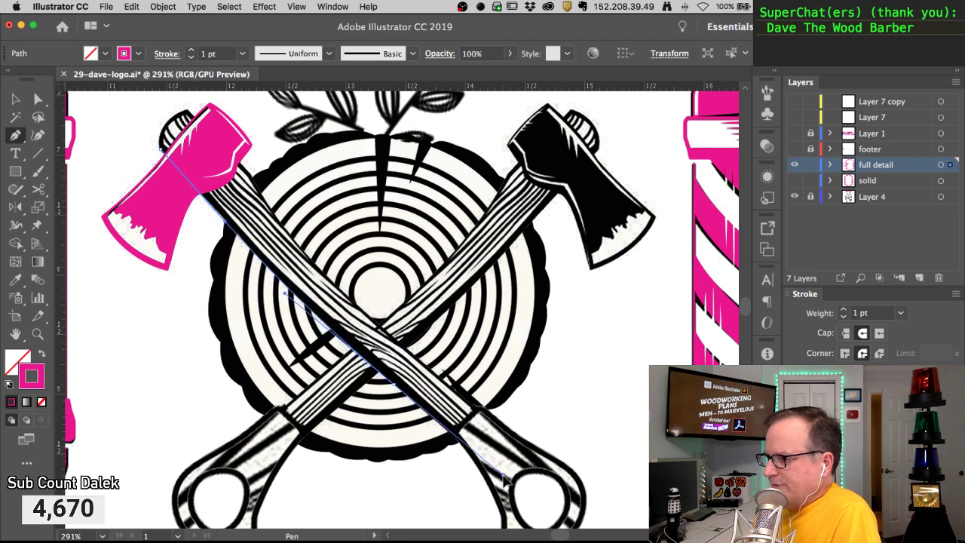
{"action": "left_click_drag", "start_coordinate": [499, 482], "coordinate": [494, 486]}
{"action": "scroll", "coordinate": [483, 445], "scroll_direction": "down", "scroll_amount": 10}
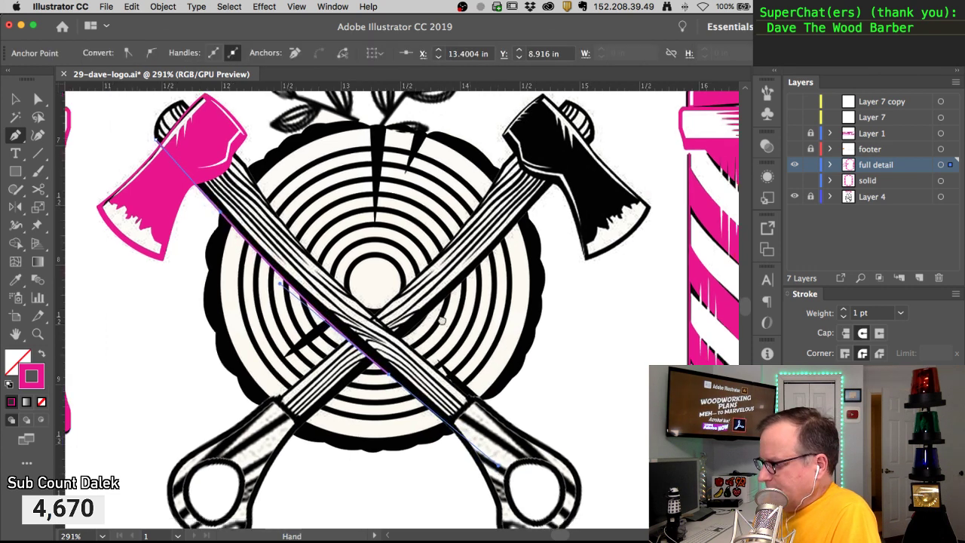
{"action": "left_click_drag", "start_coordinate": [466, 385], "coordinate": [474, 409]}
{"action": "left_click_drag", "start_coordinate": [472, 354], "coordinate": [440, 316]}
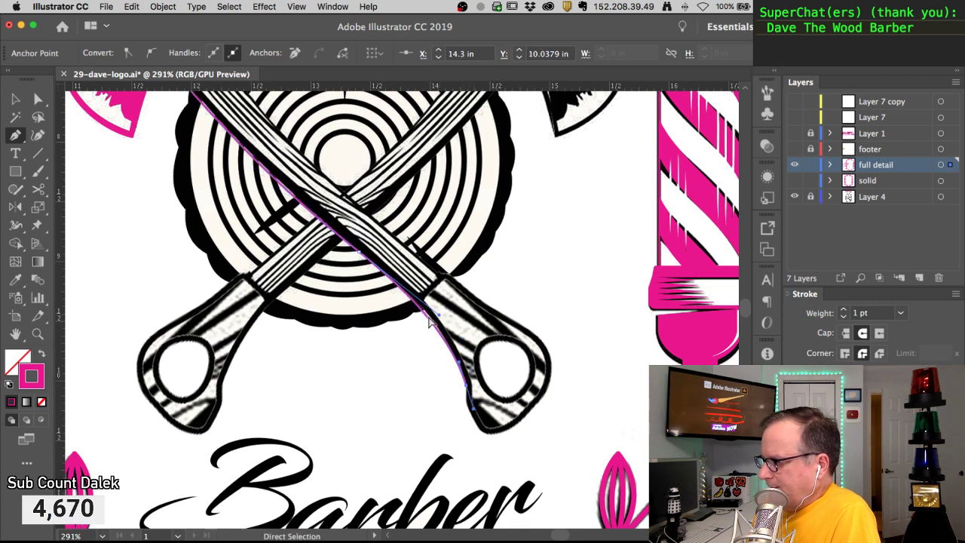
Adjust the anchor point and direction handles near the axe crossing to fit the path to the shaft's lower edge
{"action": "key", "text": "space"}
{"action": "left_click_drag", "start_coordinate": [257, 187], "coordinate": [279, 269]}
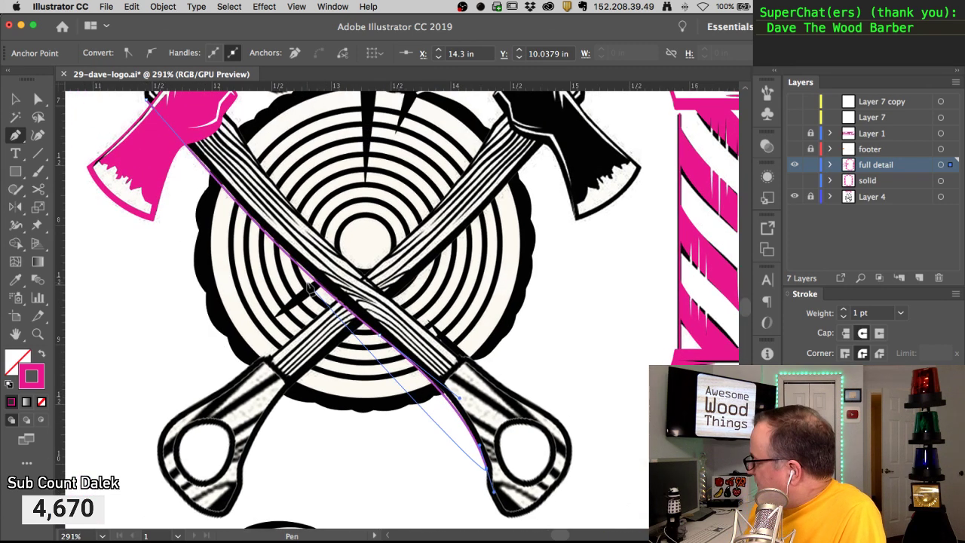
{"action": "key", "text": "super"}
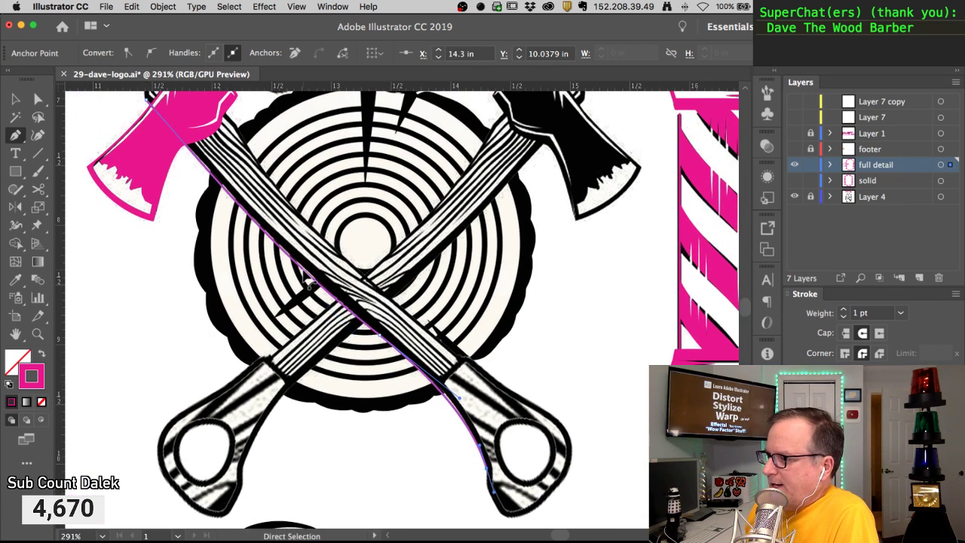
{"action": "left_click", "coordinate": [304, 274], "text": "super"}
{"action": "left_click_drag", "start_coordinate": [273, 252], "coordinate": [272, 246]}
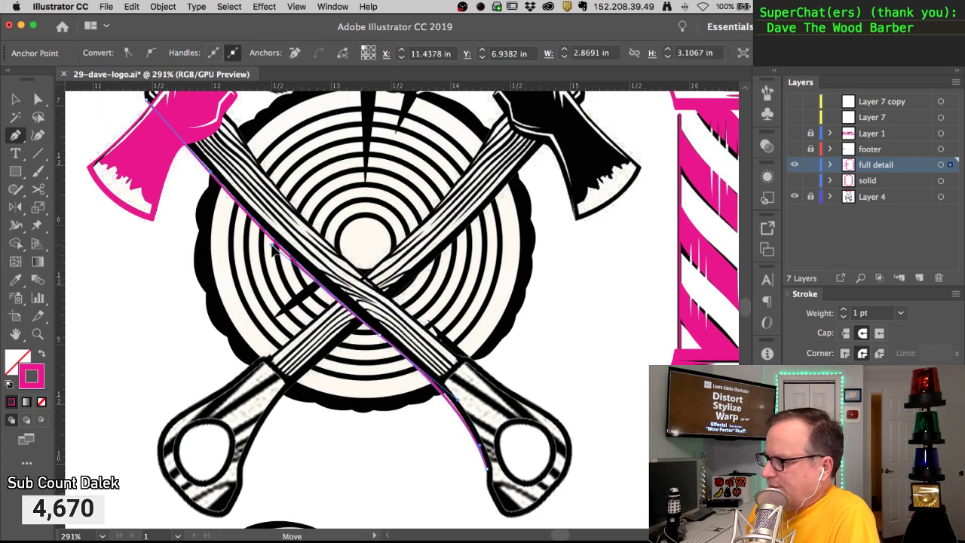
{"action": "left_click_drag", "start_coordinate": [379, 335], "coordinate": [383, 332]}
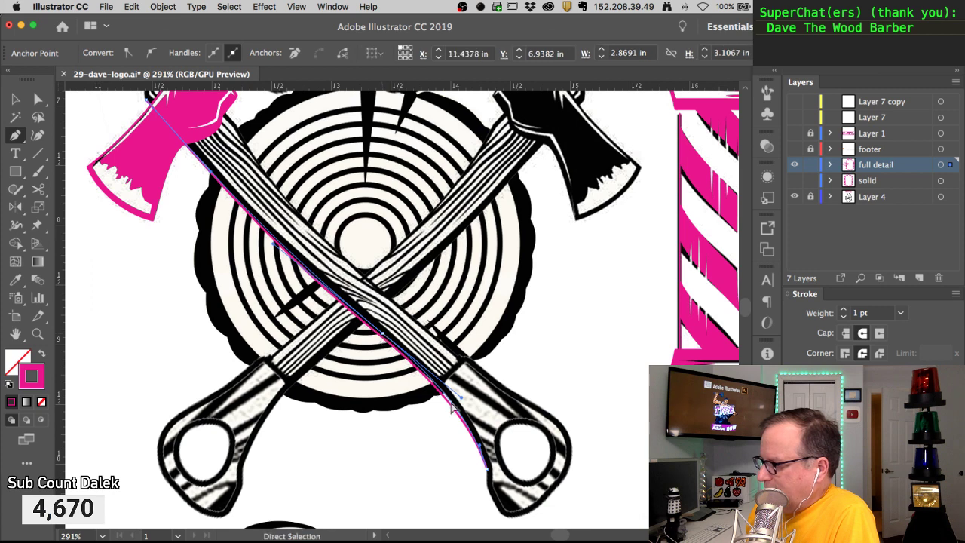
{"action": "left_click", "coordinate": [362, 324], "text": "super"}
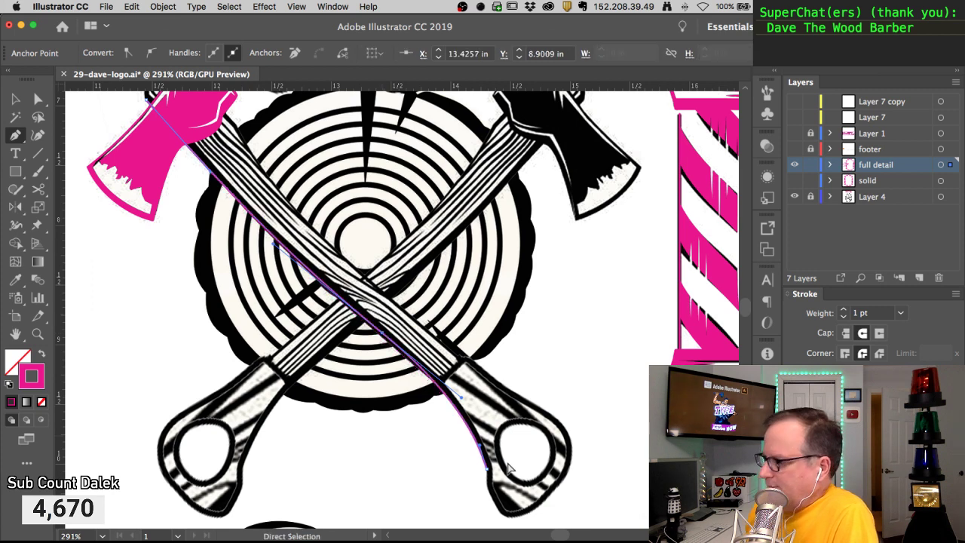
Continue the path with a corner at the grip's inner notch, around the grip's end and up its outer side
{"action": "scroll", "coordinate": [483, 461], "scroll_direction": "down", "scroll_amount": 3}
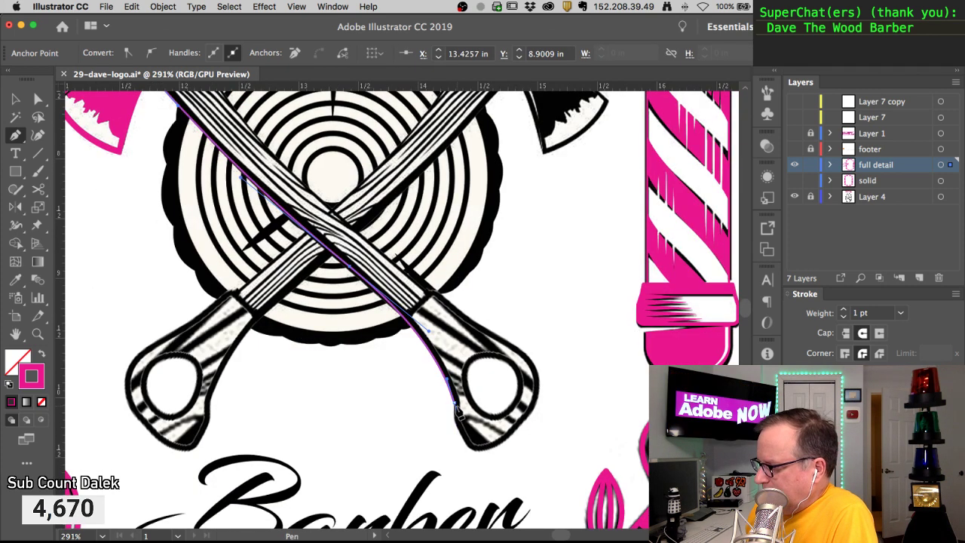
{"action": "left_click", "coordinate": [454, 404]}
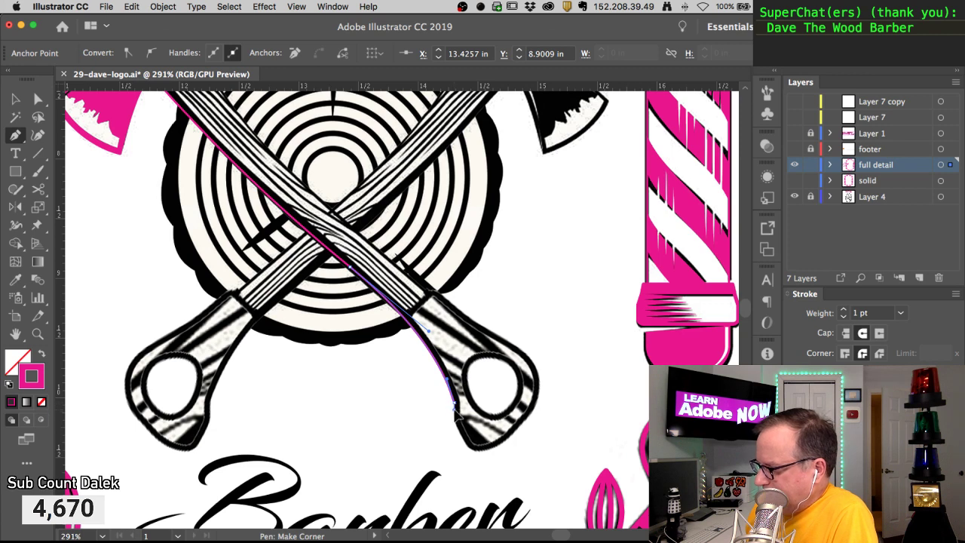
{"action": "left_click_drag", "start_coordinate": [455, 409], "coordinate": [457, 427]}
{"action": "left_click", "coordinate": [469, 450]}
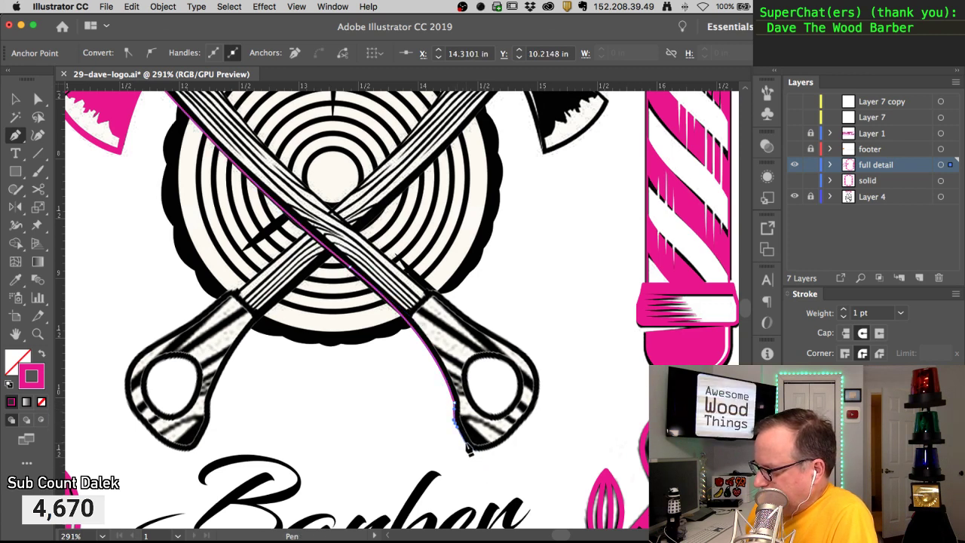
{"action": "left_click", "coordinate": [491, 455]}
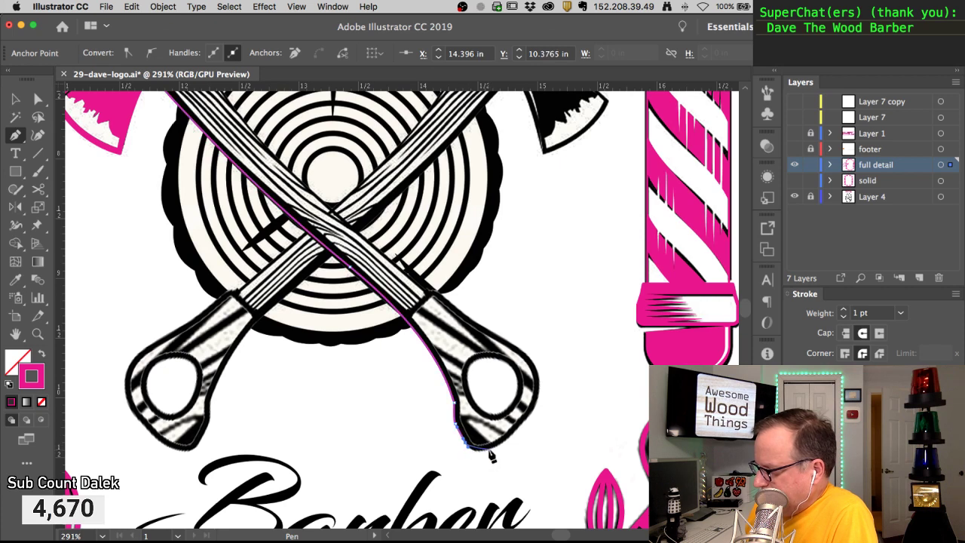
{"action": "left_click", "coordinate": [516, 441]}
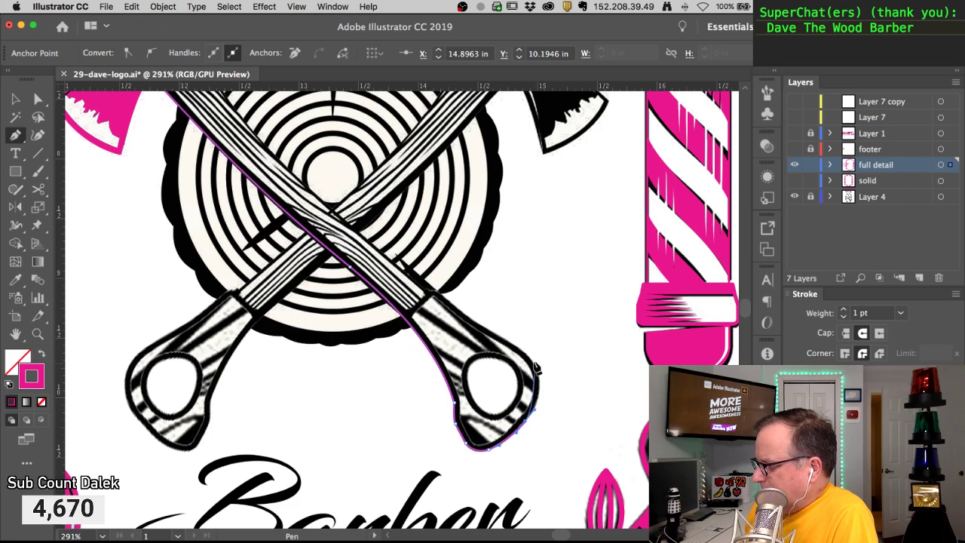
{"action": "left_click_drag", "start_coordinate": [513, 345], "coordinate": [476, 328]}
{"action": "left_click", "coordinate": [543, 397]}
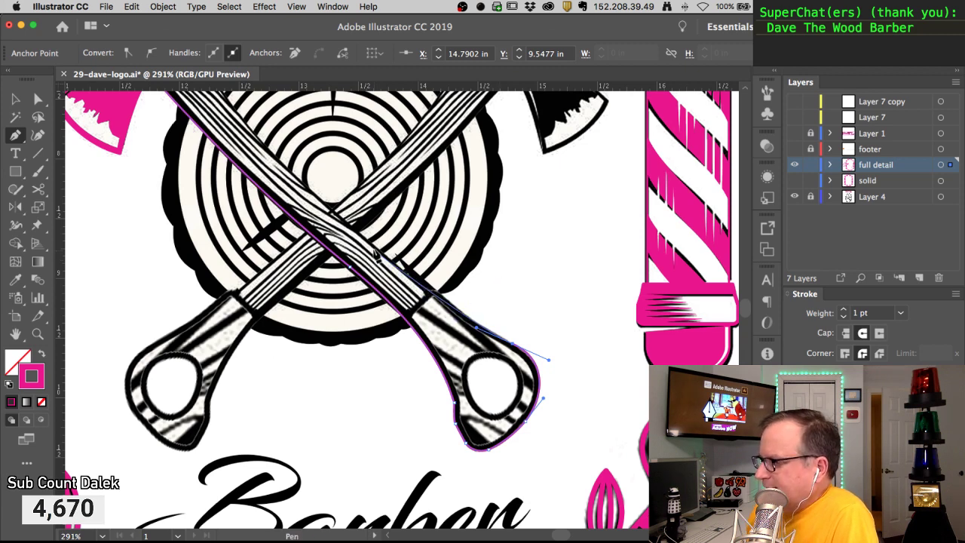
Trace the shaft's upper edge back to the axe head and close the outline around the rounded handle end above it
{"action": "left_click_drag", "start_coordinate": [377, 247], "coordinate": [346, 221]}
{"action": "scroll", "coordinate": [414, 252], "scroll_direction": "up", "scroll_amount": 5}
{"action": "scroll", "coordinate": [414, 252], "scroll_direction": "left", "scroll_amount": 5}
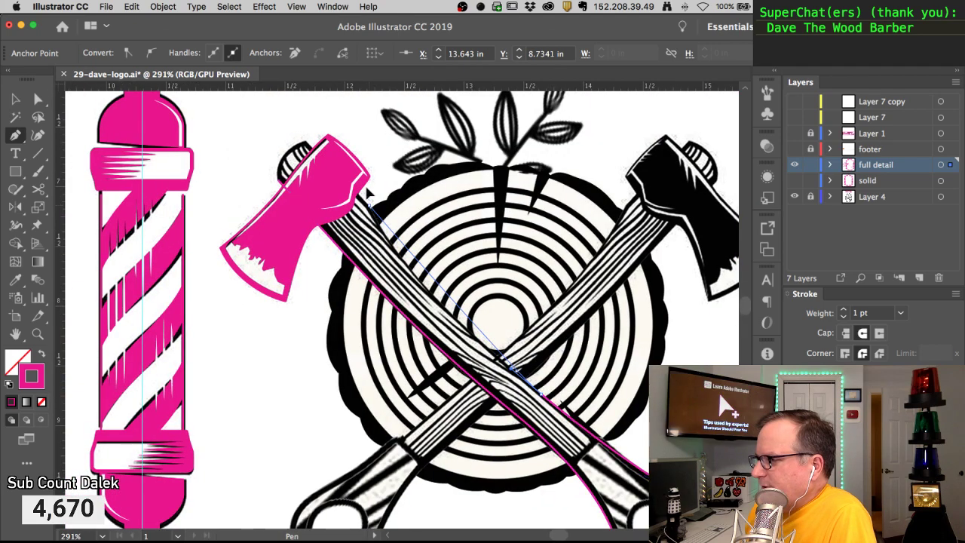
{"action": "left_click_drag", "start_coordinate": [352, 146], "coordinate": [346, 142]}
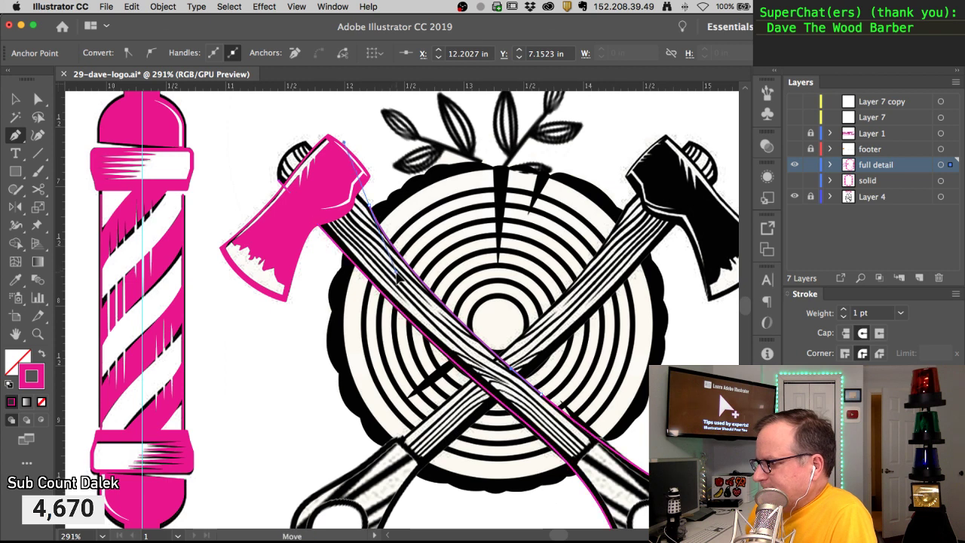
{"action": "left_click", "coordinate": [307, 144]}
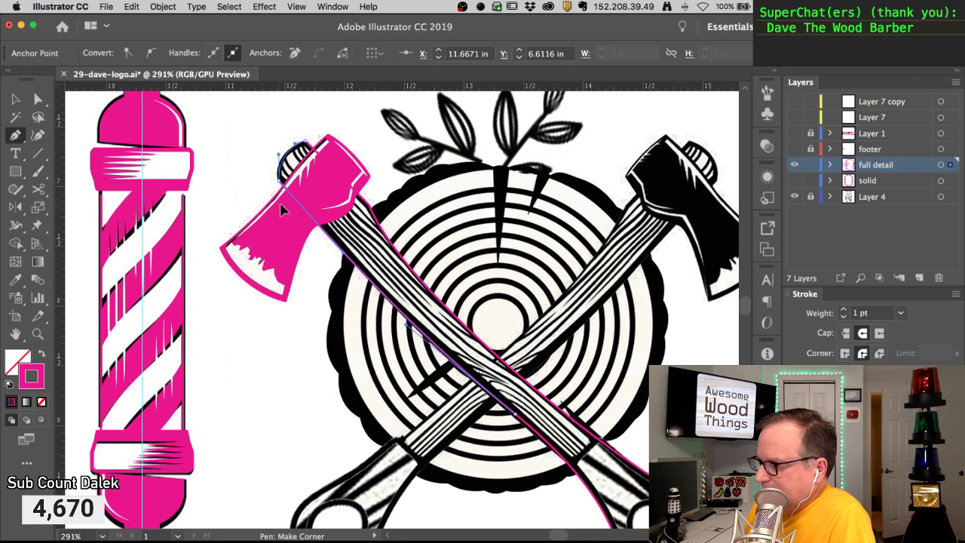
{"action": "left_click_drag", "start_coordinate": [284, 199], "coordinate": [284, 199]}
{"action": "left_click_drag", "start_coordinate": [295, 144], "coordinate": [289, 144]}
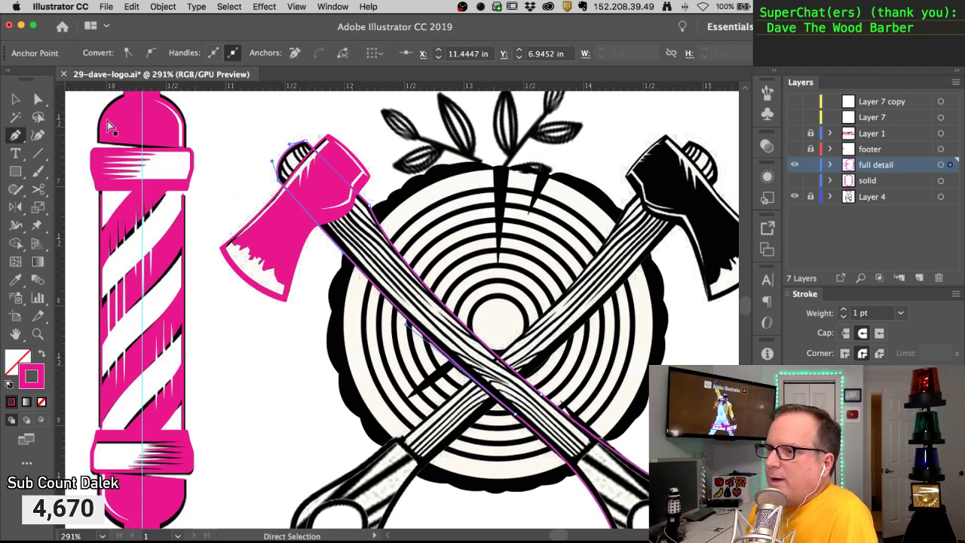
Reselect the handle outline and nudge its lower-edge curve and anchor point where the shaft meets the log's rim
{"action": "left_click", "coordinate": [38, 99]}
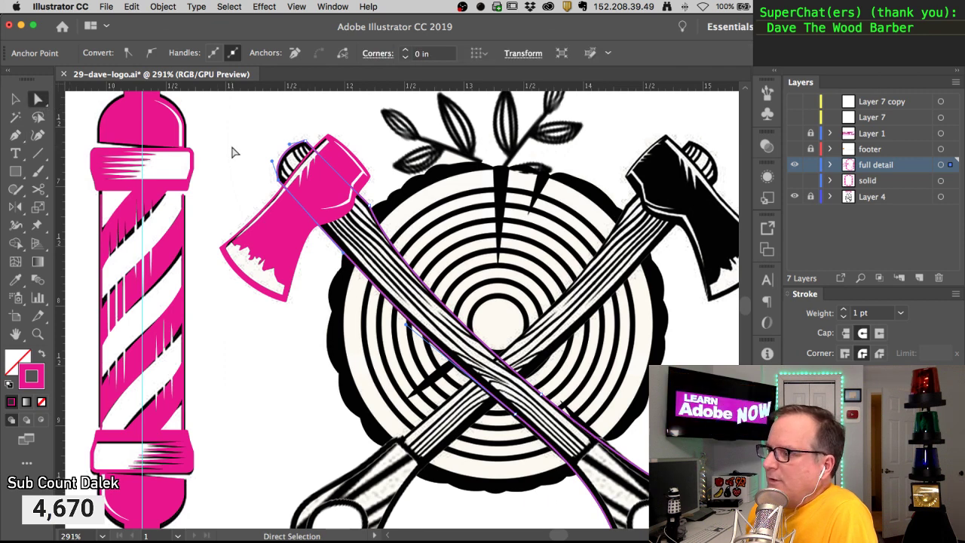
{"action": "left_click", "coordinate": [236, 152]}
{"action": "left_click_drag", "start_coordinate": [400, 320], "coordinate": [345, 294]}
{"action": "left_click", "coordinate": [340, 312]}
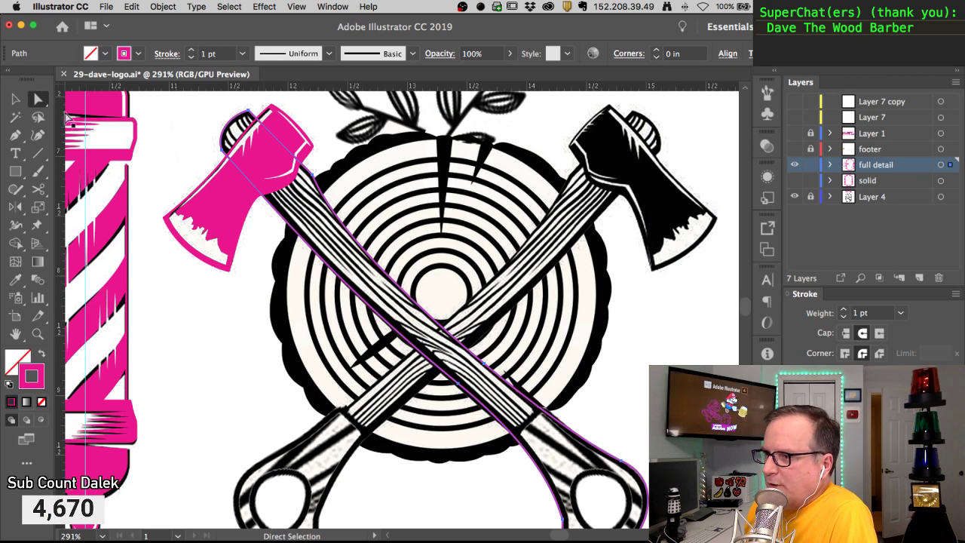
{"action": "left_click", "coordinate": [422, 364]}
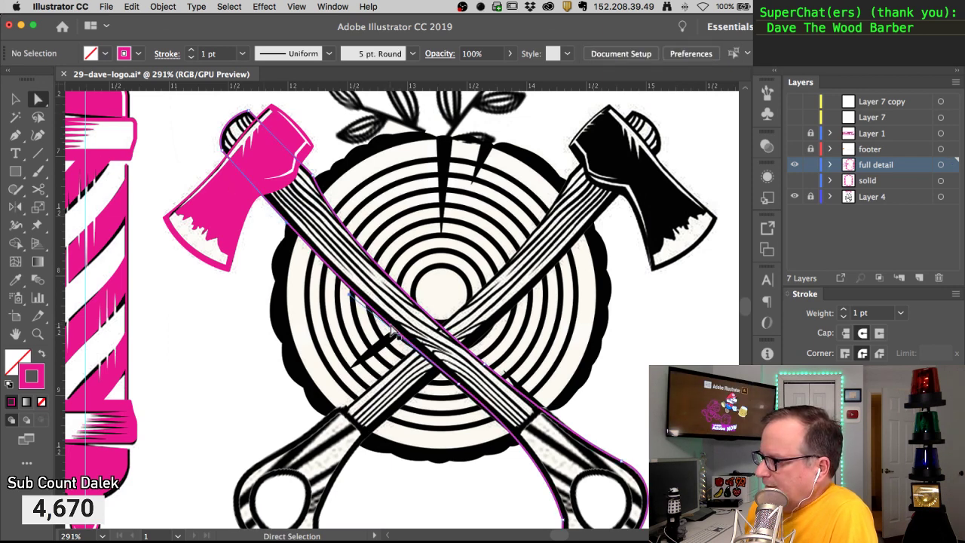
{"action": "left_click", "coordinate": [336, 305]}
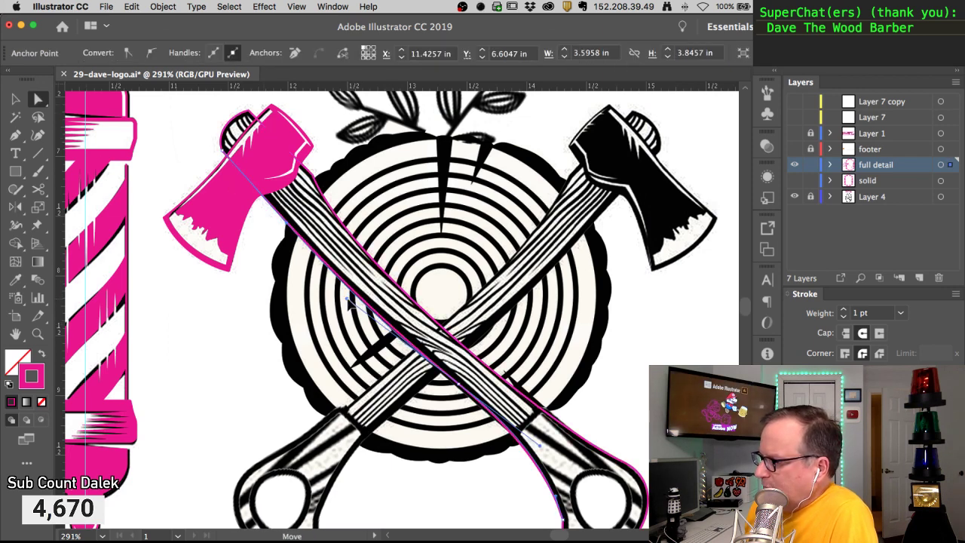
{"action": "left_click_drag", "start_coordinate": [288, 225], "coordinate": [290, 227]}
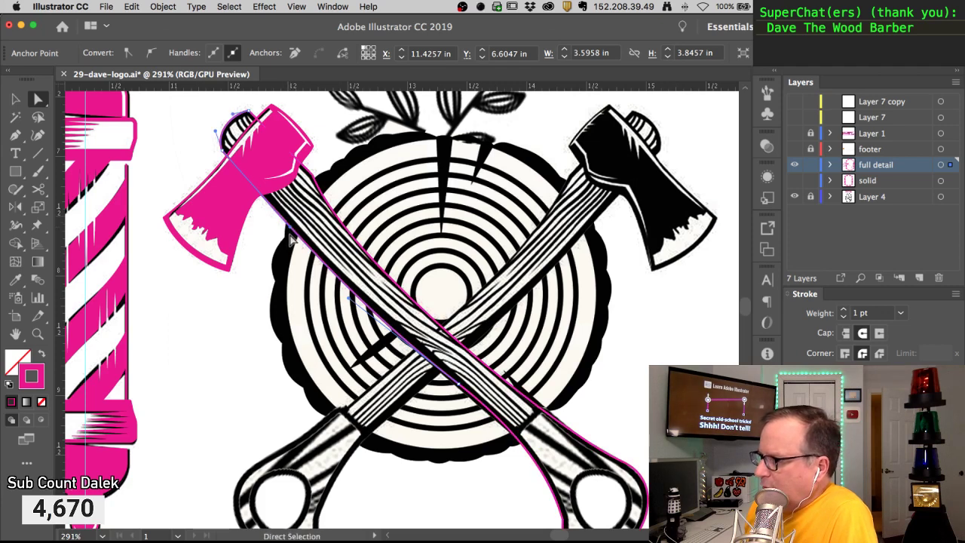
Fine-tune the direction handles of the lower-edge curve near the axe crossing, and deselect the handle outline
{"action": "left_click", "coordinate": [358, 304]}
{"action": "left_click", "coordinate": [359, 305]}
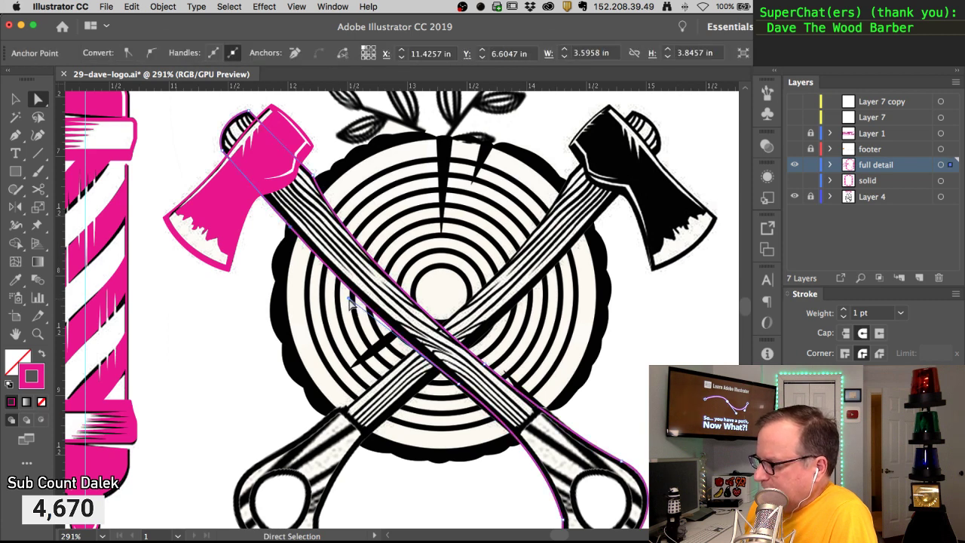
{"action": "left_click_drag", "start_coordinate": [353, 300], "coordinate": [353, 300]}
{"action": "left_click_drag", "start_coordinate": [468, 407], "coordinate": [391, 321]}
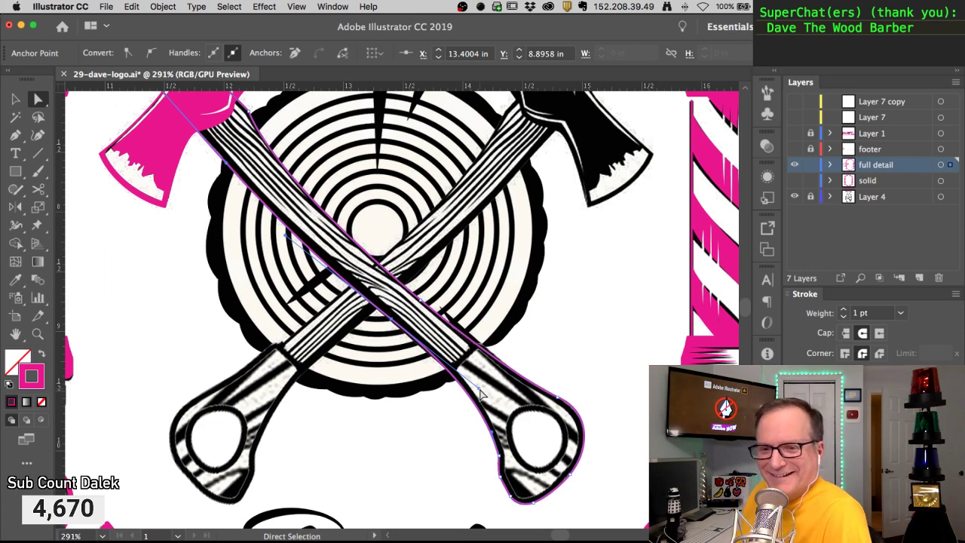
{"action": "key", "text": "super"}
{"action": "left_click", "coordinate": [369, 375]}
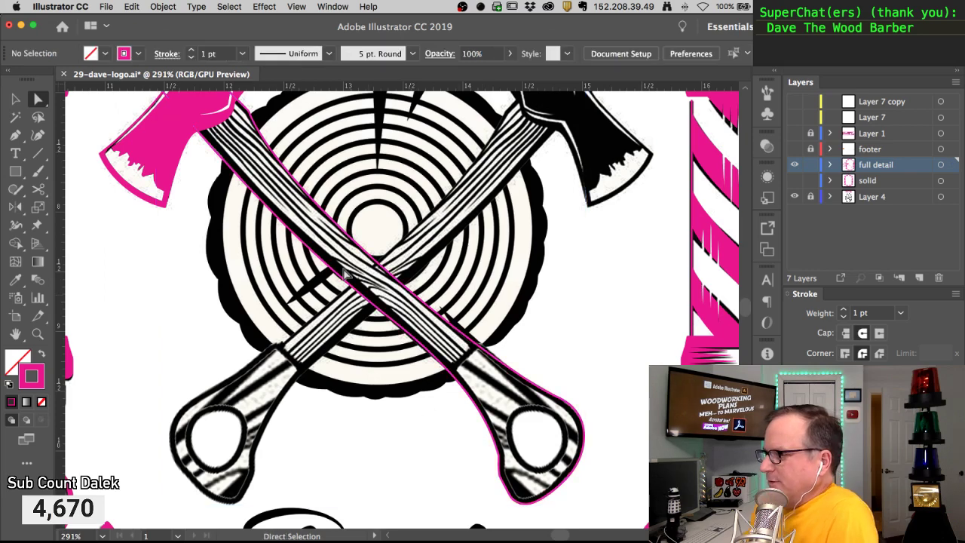
{"action": "left_click_drag", "start_coordinate": [340, 255], "coordinate": [431, 418]}
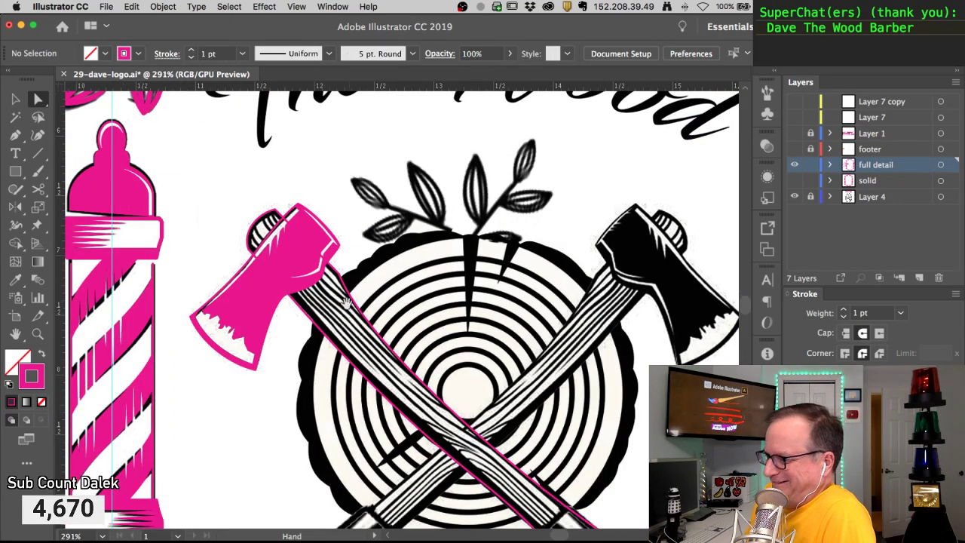
{"action": "scroll", "coordinate": [302, 294], "scroll_direction": "down", "scroll_amount": 5}
{"action": "scroll", "coordinate": [301, 294], "scroll_direction": "right", "scroll_amount": 3}
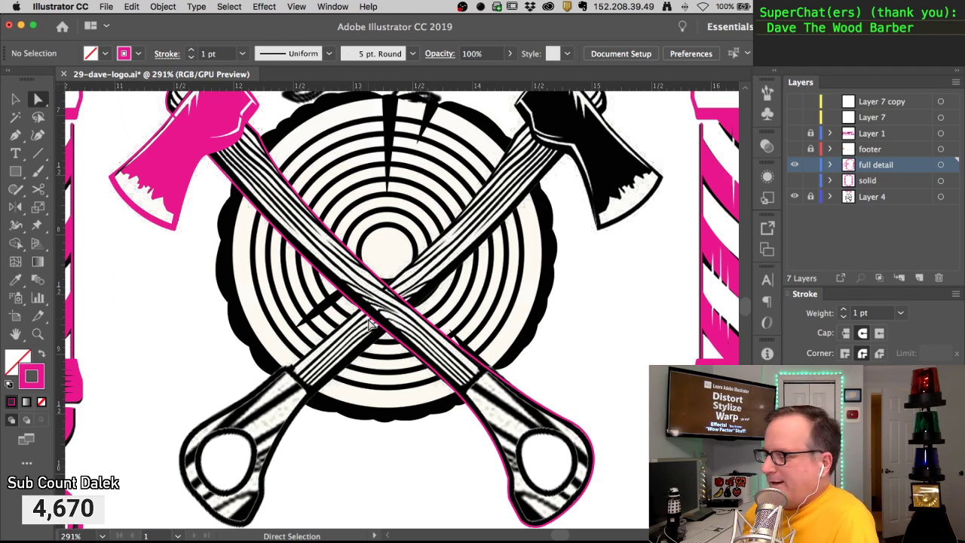
{"action": "left_click_drag", "start_coordinate": [334, 308], "coordinate": [423, 403]}
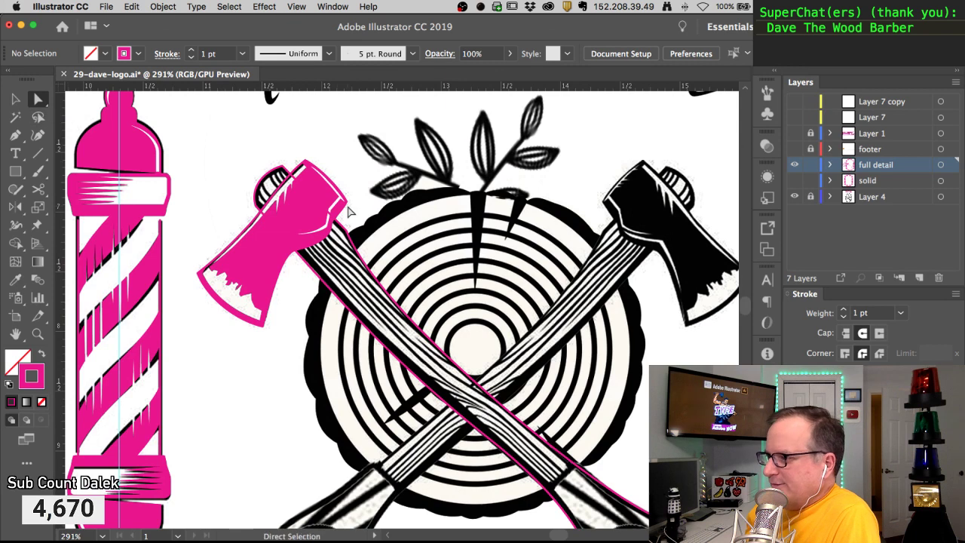
Try offsetting the left axe's handle outline by -5 pt with Offset Path, and clear the resulting inner path
{"action": "scroll", "coordinate": [256, 188], "scroll_direction": "down", "scroll_amount": 5}
{"action": "scroll", "coordinate": [256, 188], "scroll_direction": "right", "scroll_amount": 5}
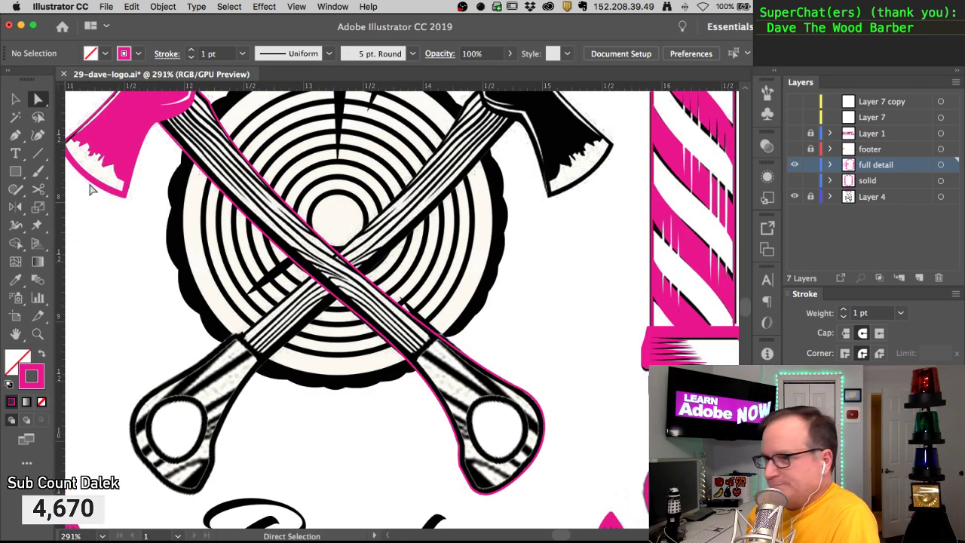
{"action": "left_click_drag", "start_coordinate": [147, 168], "coordinate": [172, 233]}
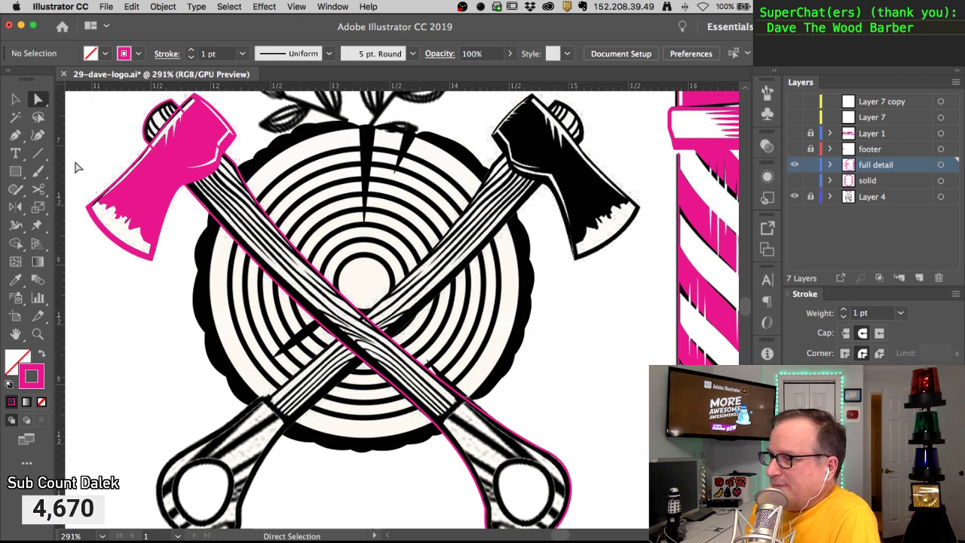
{"action": "left_click", "coordinate": [198, 165], "text": "super"}
{"action": "left_click_drag", "start_coordinate": [376, 312], "coordinate": [171, 219]}
{"action": "key", "text": "p"}
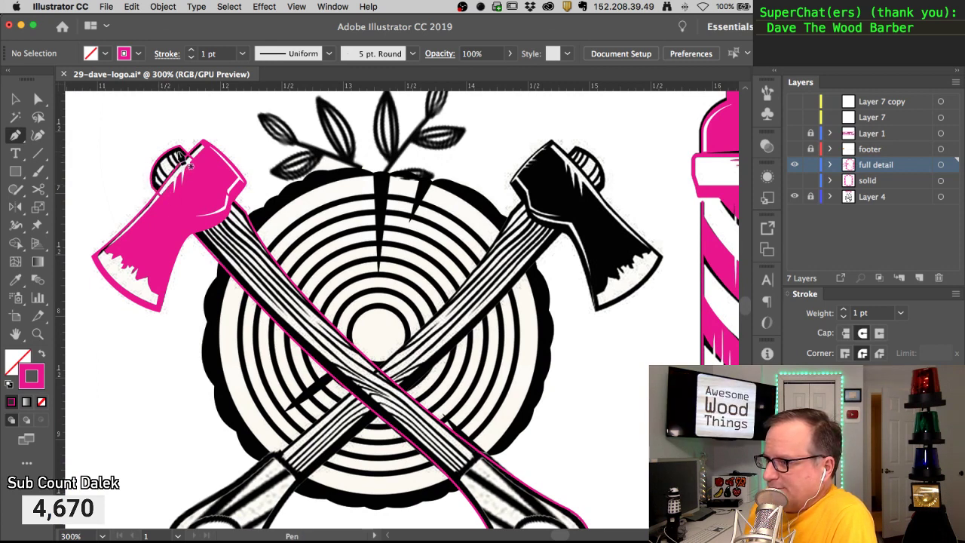
{"action": "key", "text": "super"}
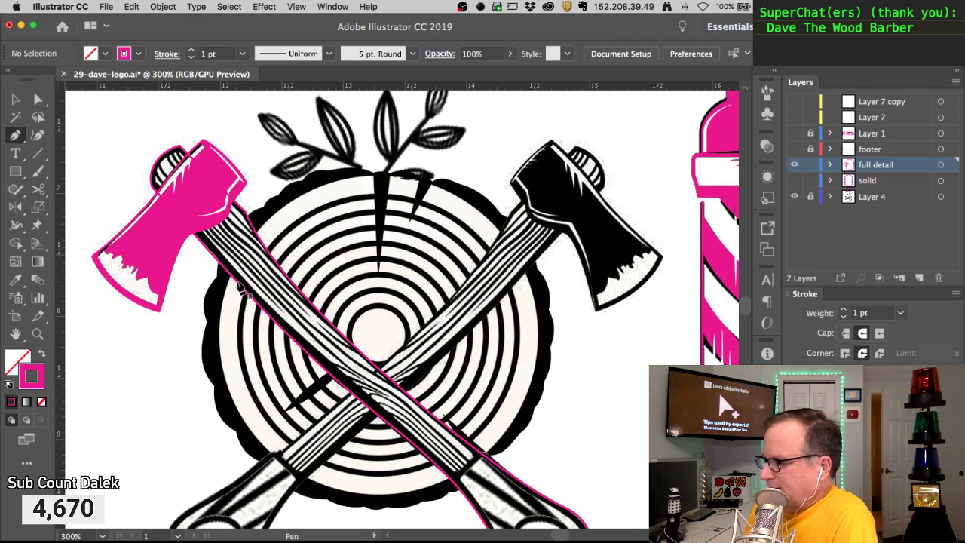
{"action": "left_click", "coordinate": [243, 290], "text": "super"}
{"action": "left_click", "coordinate": [163, 7]}
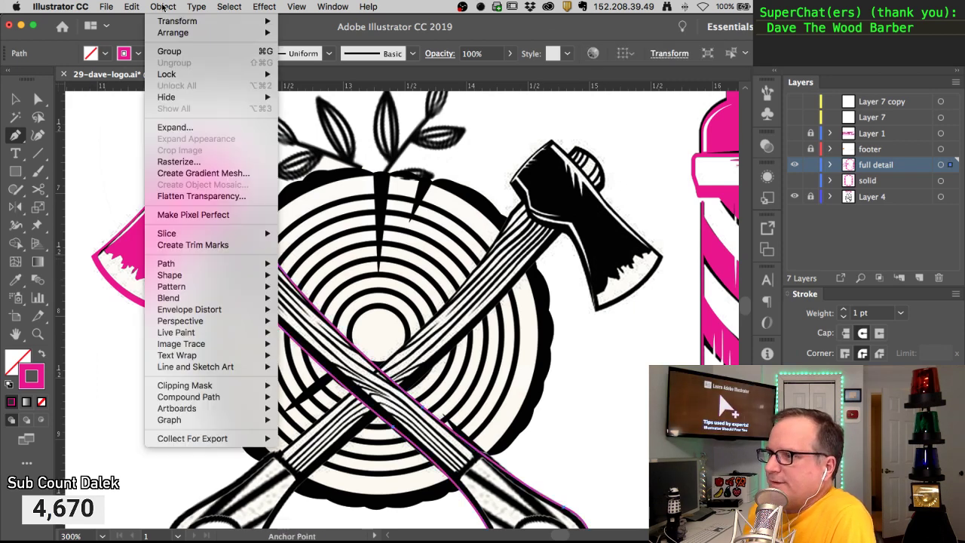
{"action": "mouse_move", "coordinate": [165, 270]}
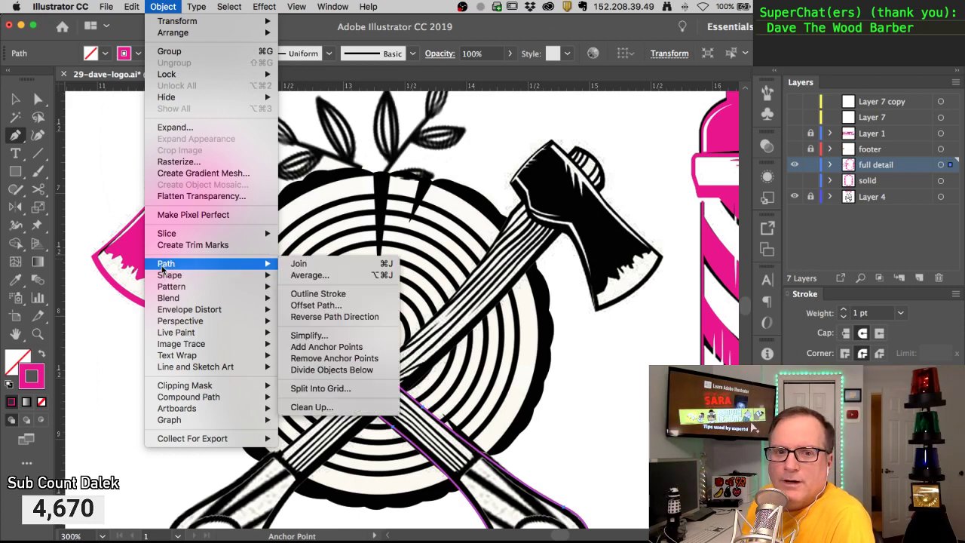
{"action": "left_click", "coordinate": [311, 305]}
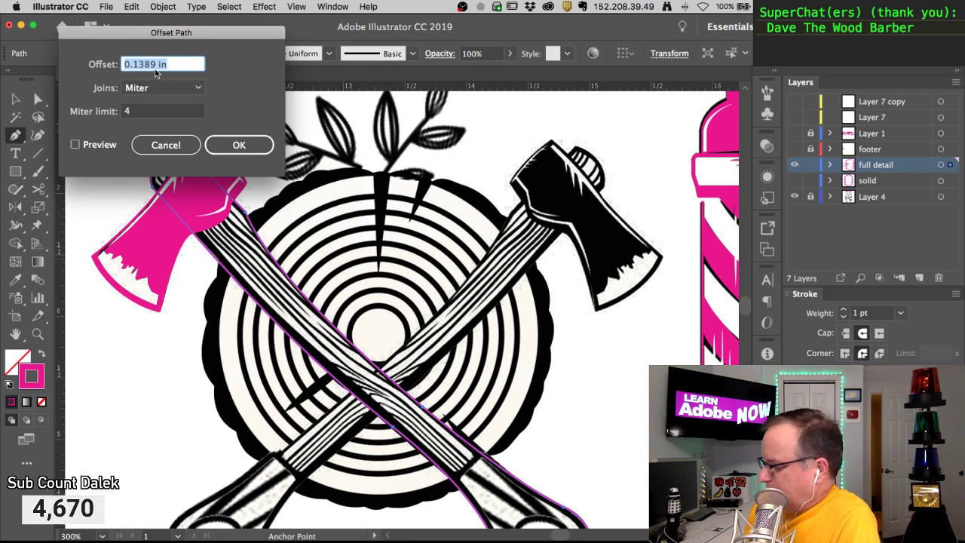
{"action": "type", "text": "-5pt"}
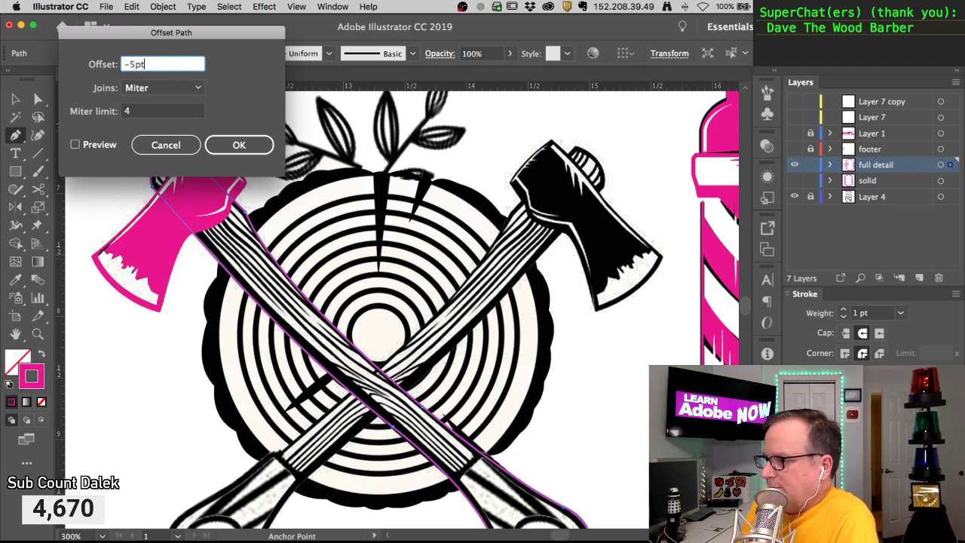
{"action": "key", "text": "Return"}
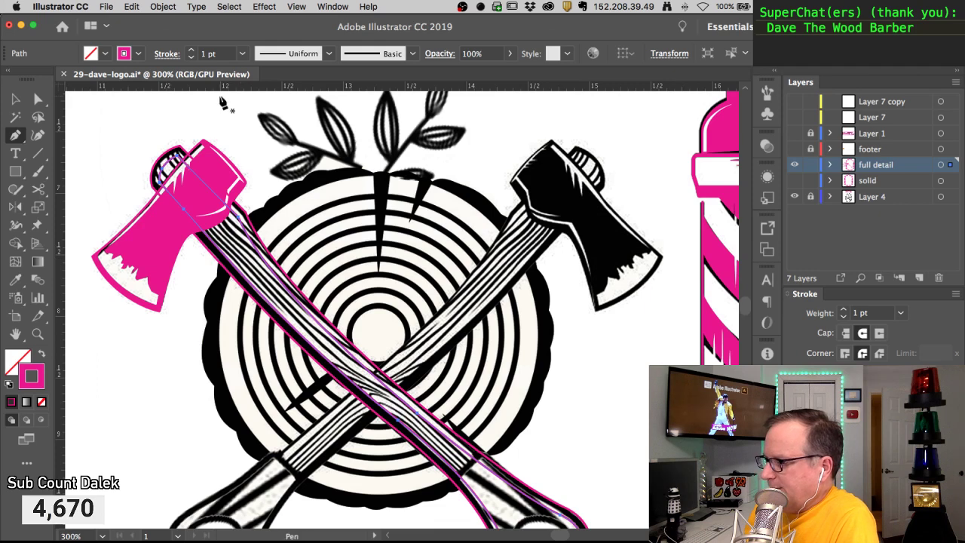
{"action": "key", "text": "super+shift+a"}
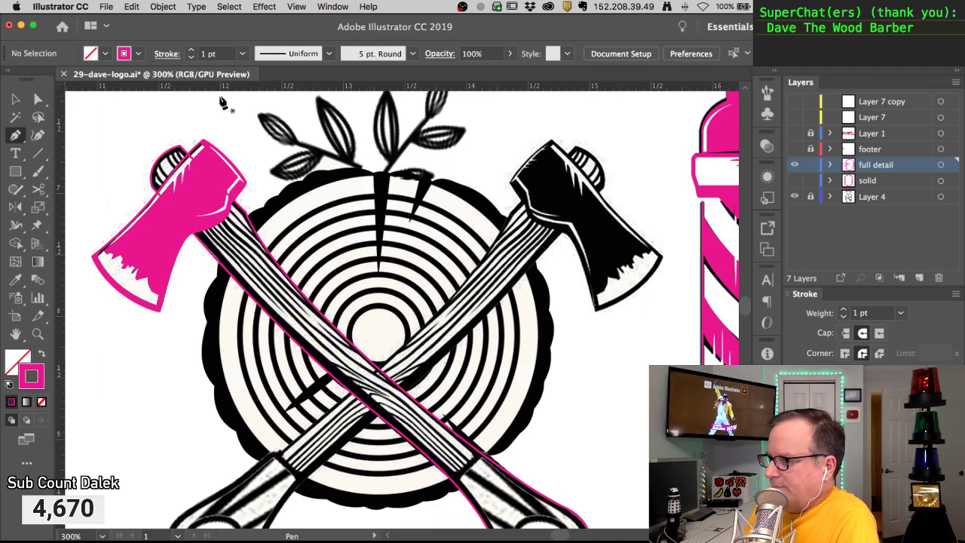
Try a larger Offset Path of -9 pt on the left axe's handle outline, and clear the result
{"action": "key", "text": "super+alt"}
{"action": "left_click", "coordinate": [224, 270], "text": "alt+super"}
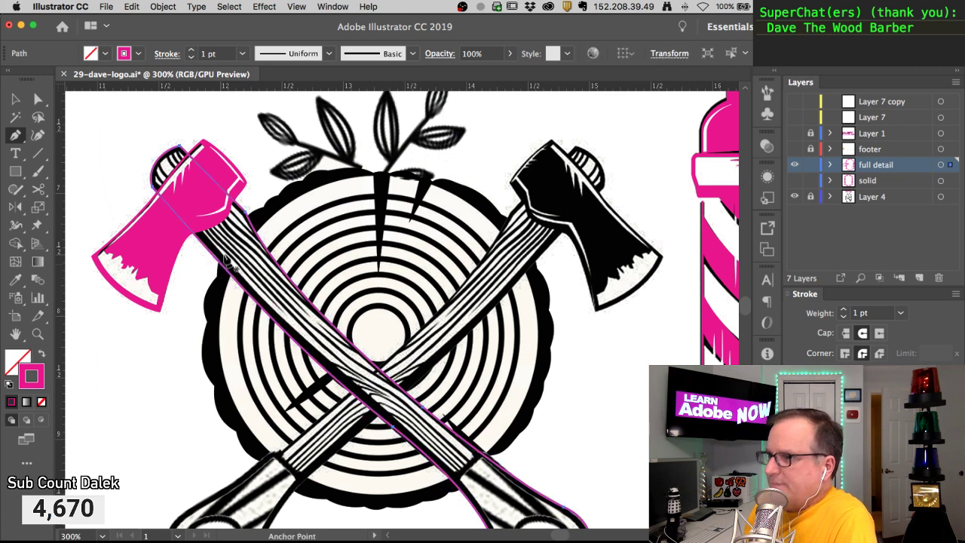
{"action": "left_click", "coordinate": [163, 6]}
{"action": "mouse_move", "coordinate": [165, 266]}
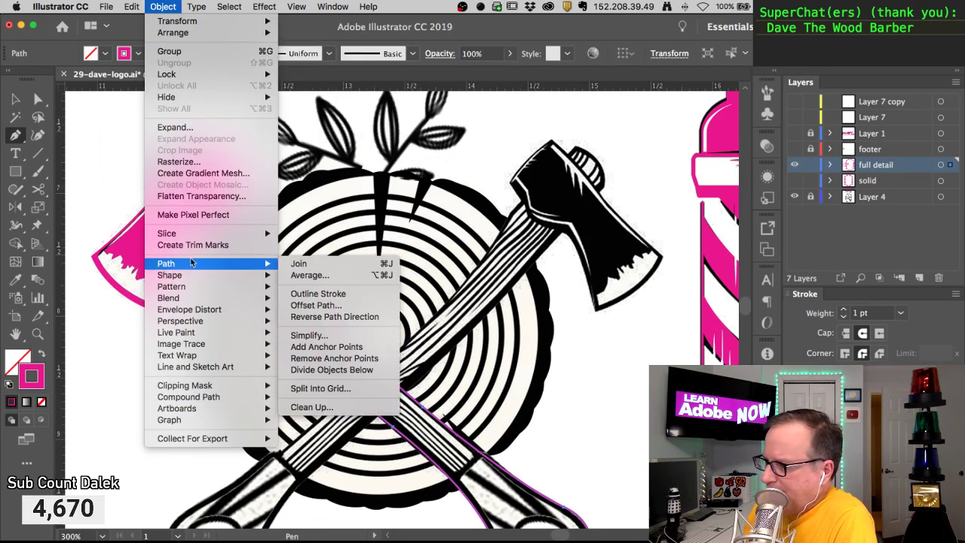
{"action": "left_click", "coordinate": [328, 305]}
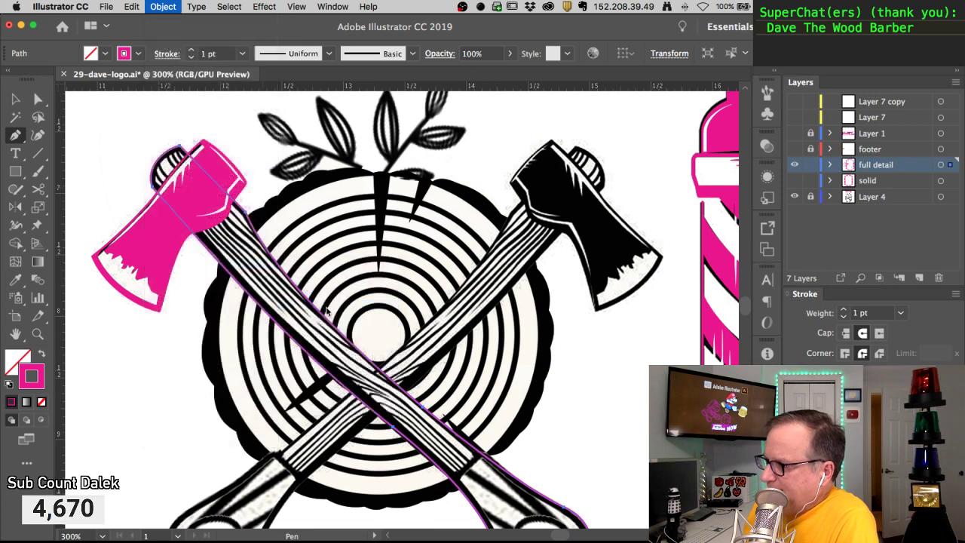
{"action": "type", "text": "-"}
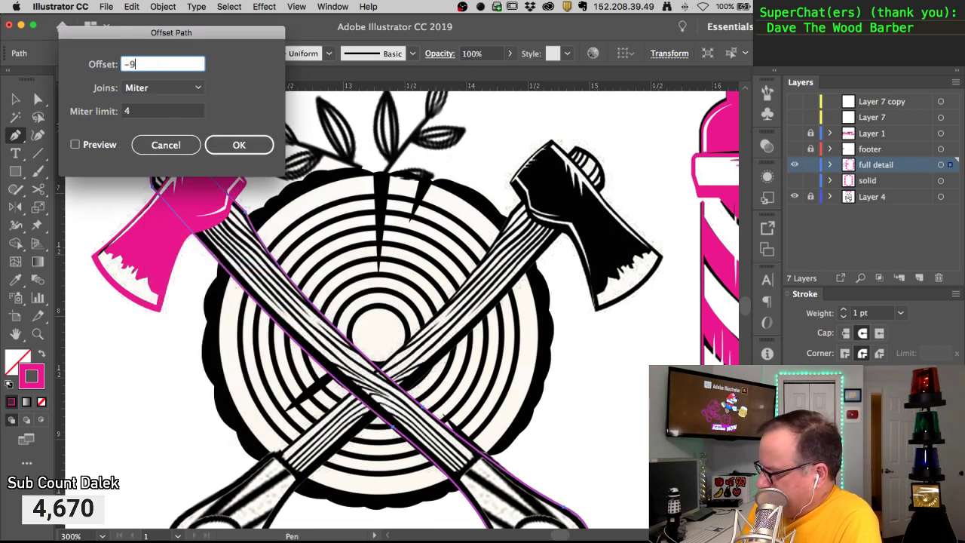
{"action": "type", "text": "9pt"}
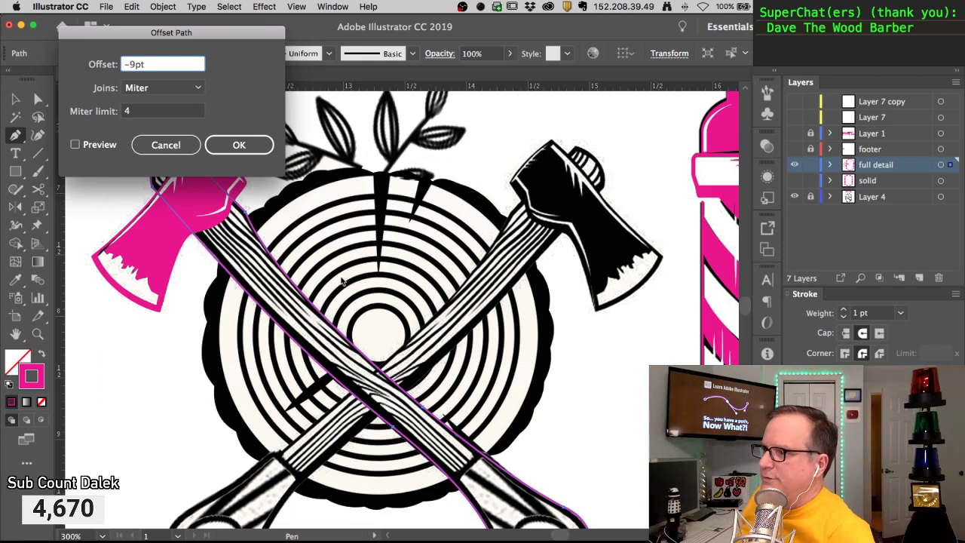
{"action": "left_click", "coordinate": [238, 145]}
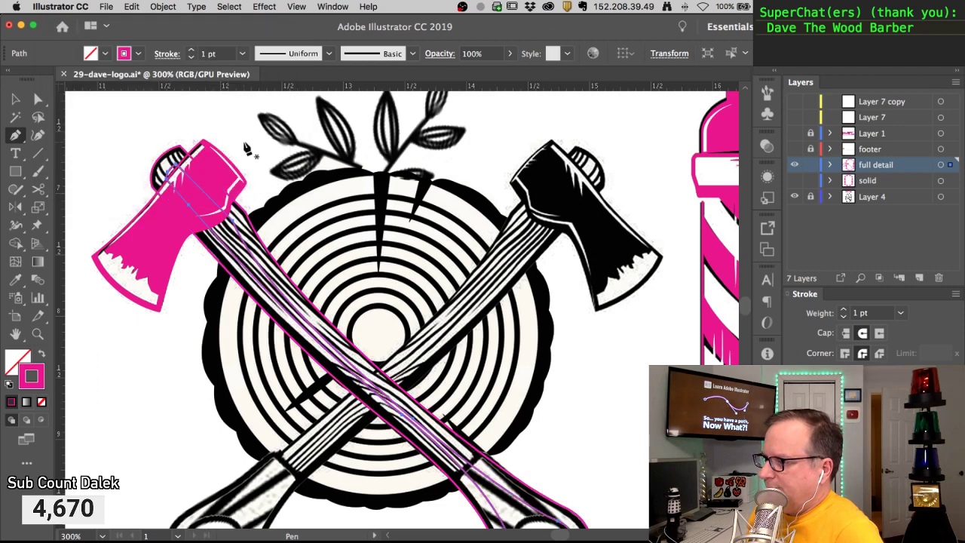
{"action": "key", "text": "super+shift+a"}
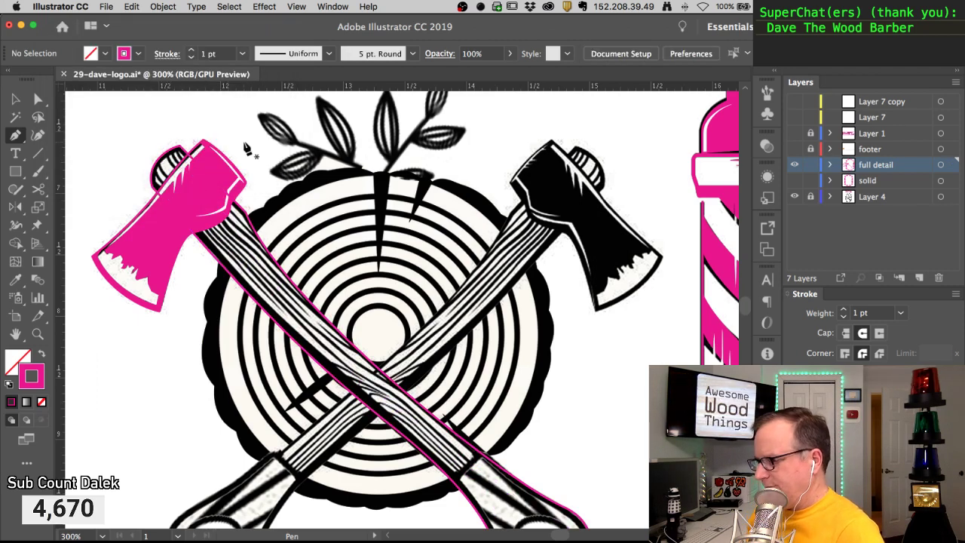
Repeat the -9 pt offset on the handle outline and delete the resulting inner path
{"action": "left_click", "coordinate": [244, 291], "text": "alt+super"}
{"action": "left_click", "coordinate": [161, 6]}
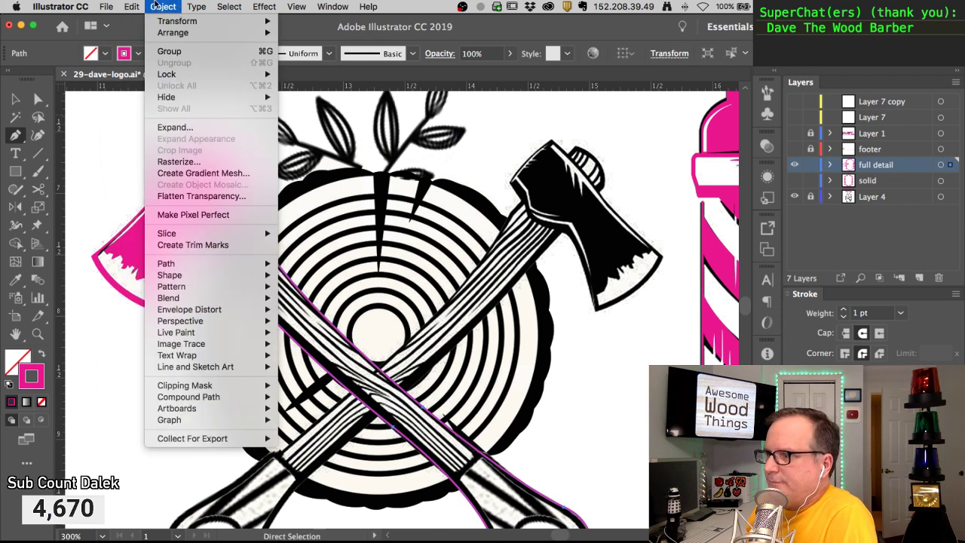
{"action": "mouse_move", "coordinate": [169, 264]}
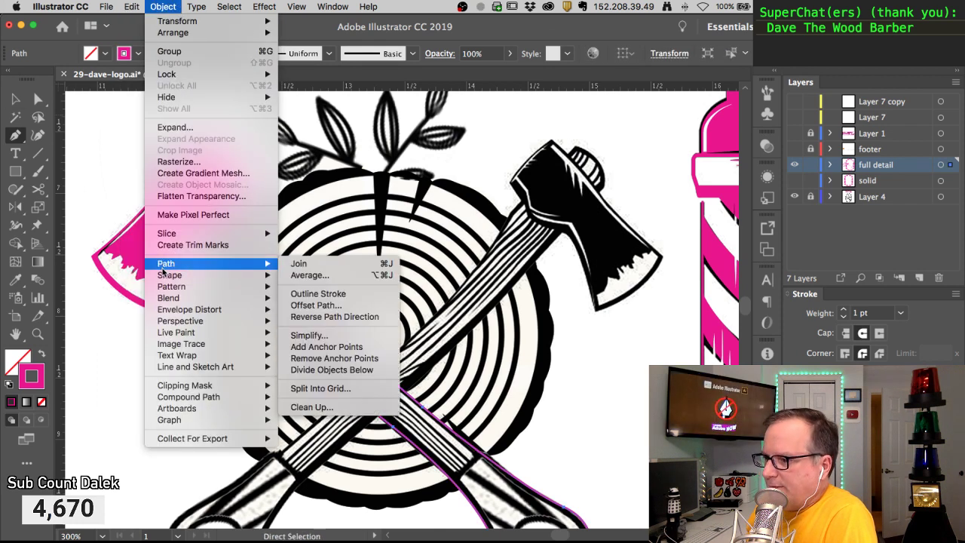
{"action": "left_click", "coordinate": [313, 306]}
{"action": "type", "text": "-9pt"}
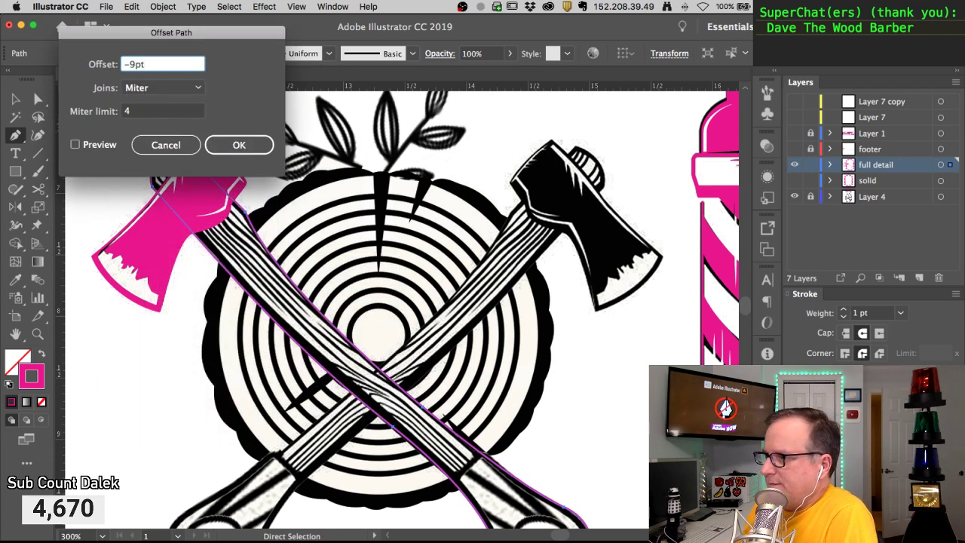
{"action": "key", "text": "Return"}
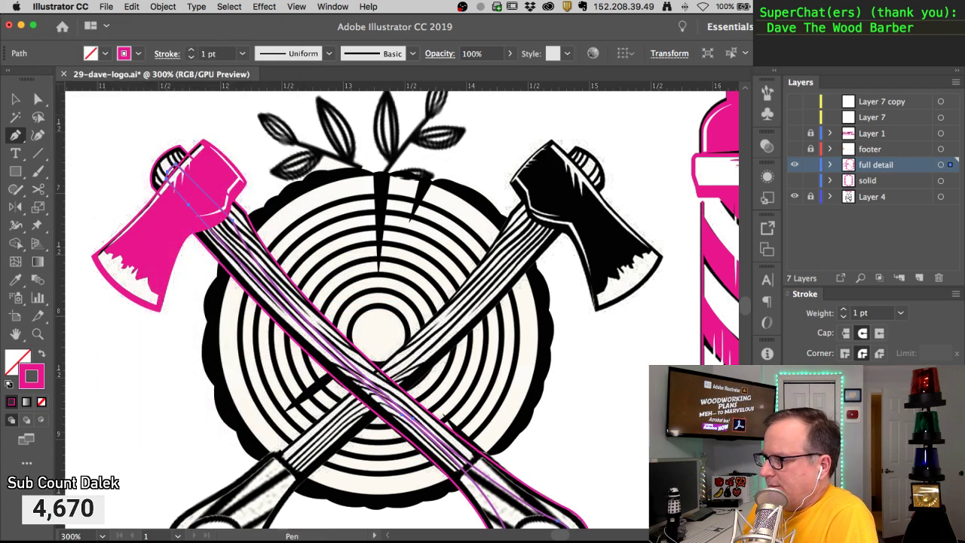
{"action": "key", "text": "Delete"}
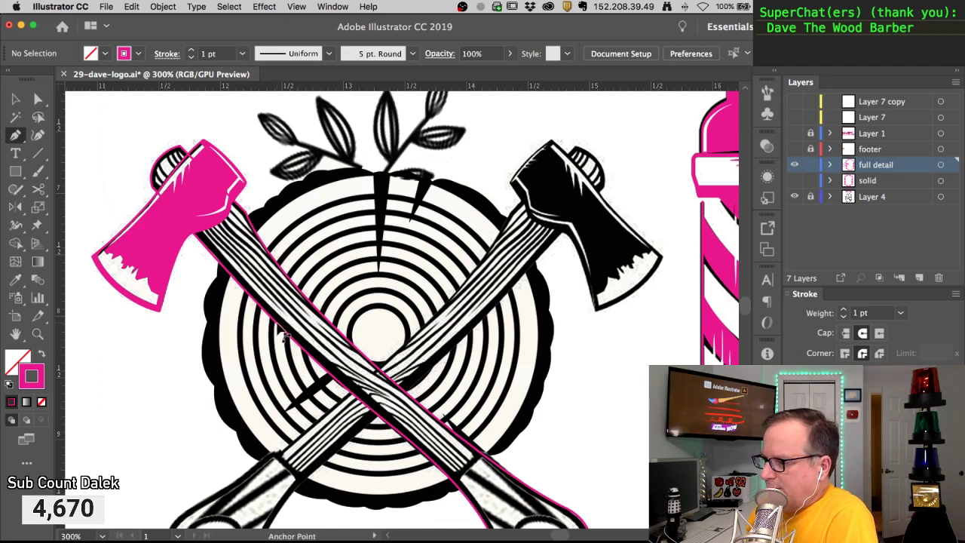
Reselect the handle outline, retry Offset Path at -5 pt with mitered joins, and delete the resulting path
{"action": "key", "text": "super+equal"}
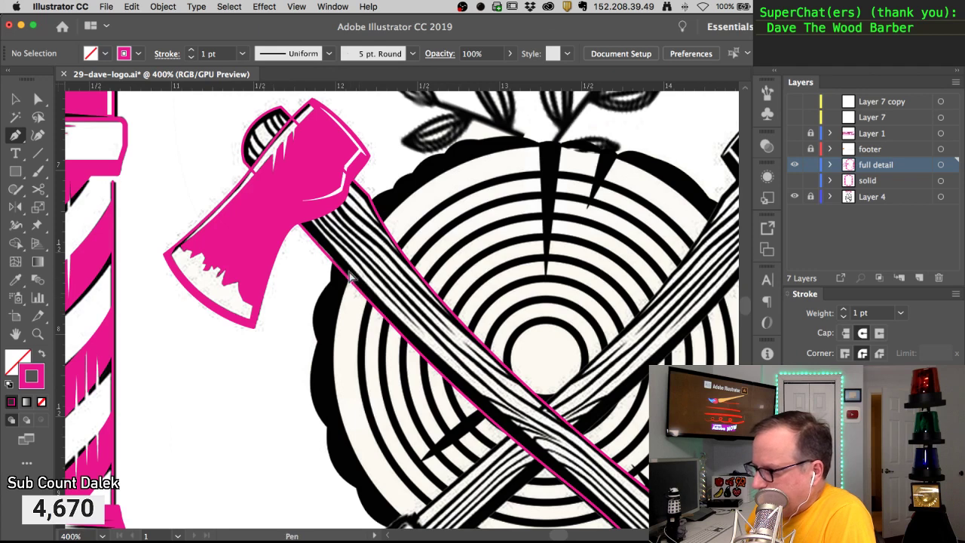
{"action": "left_click", "coordinate": [371, 310], "text": "super"}
{"action": "left_click", "coordinate": [163, 6]}
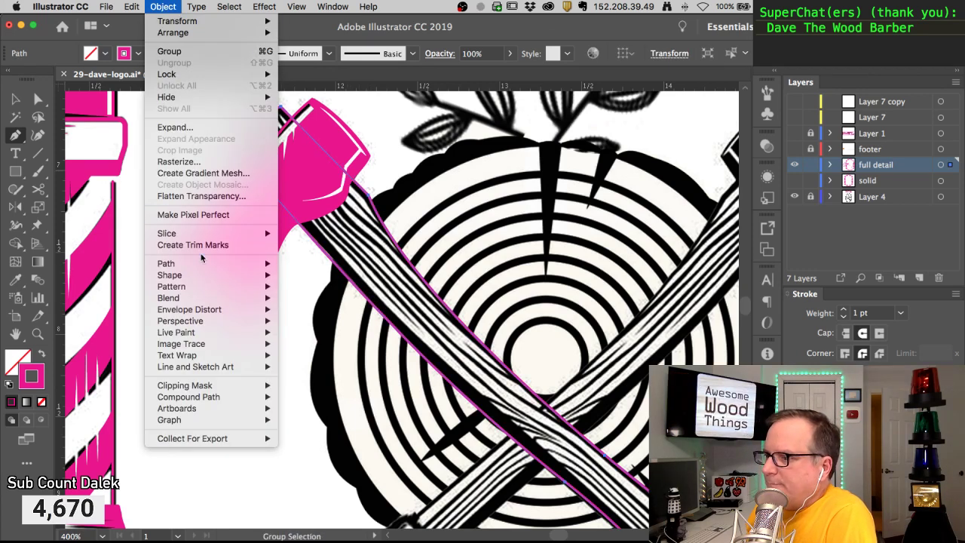
{"action": "mouse_move", "coordinate": [196, 263]}
{"action": "left_click", "coordinate": [317, 306]}
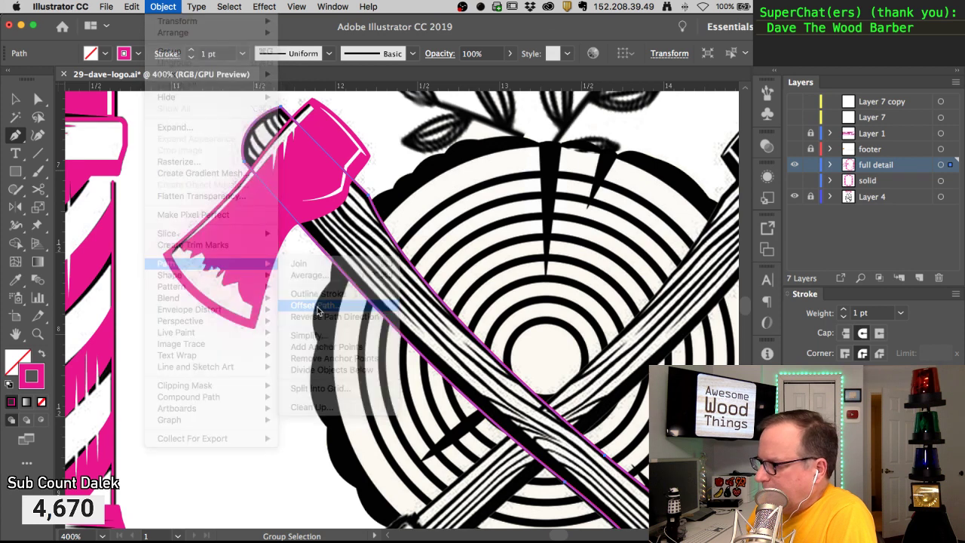
{"action": "type", "text": "-5pt"}
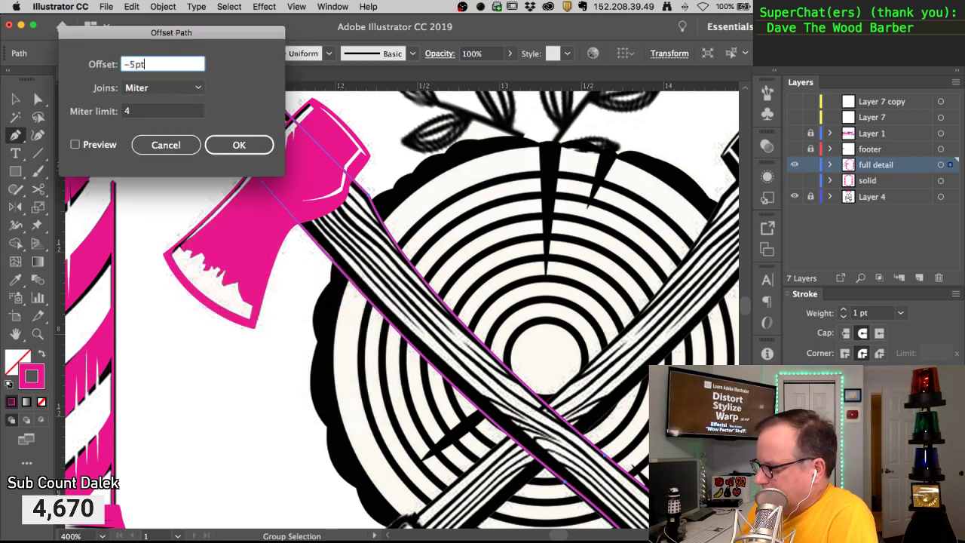
{"action": "key", "text": "Return"}
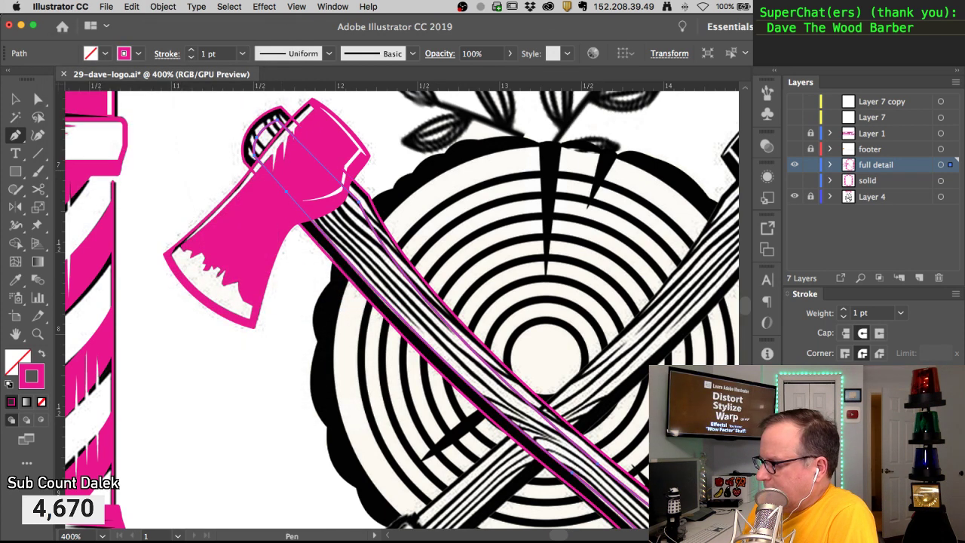
{"action": "key", "text": "Delete"}
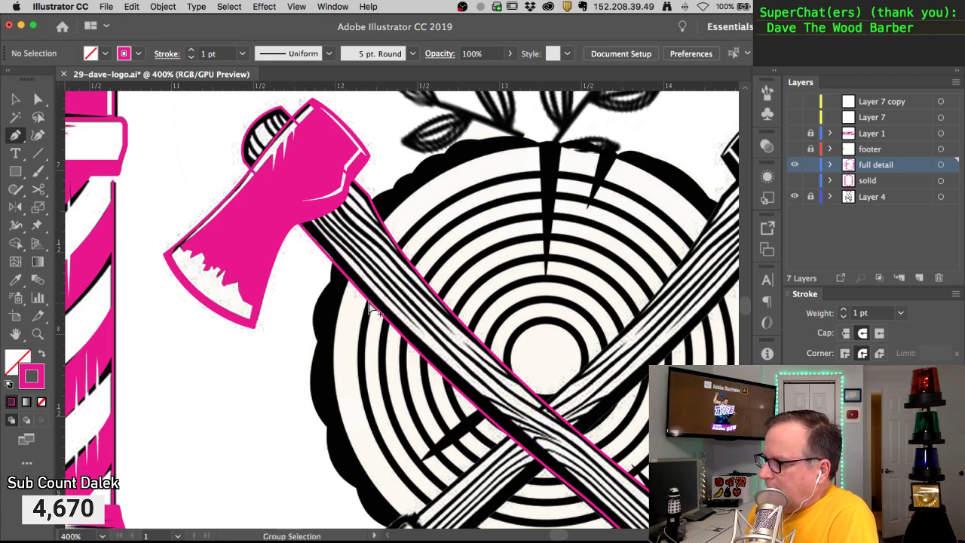
Offset the left axe's handle outline inward with Offset Path at -4 pt and mitered joins
{"action": "left_click", "coordinate": [368, 302], "text": "alt+super"}
{"action": "left_click", "coordinate": [163, 6]}
{"action": "mouse_move", "coordinate": [249, 263]}
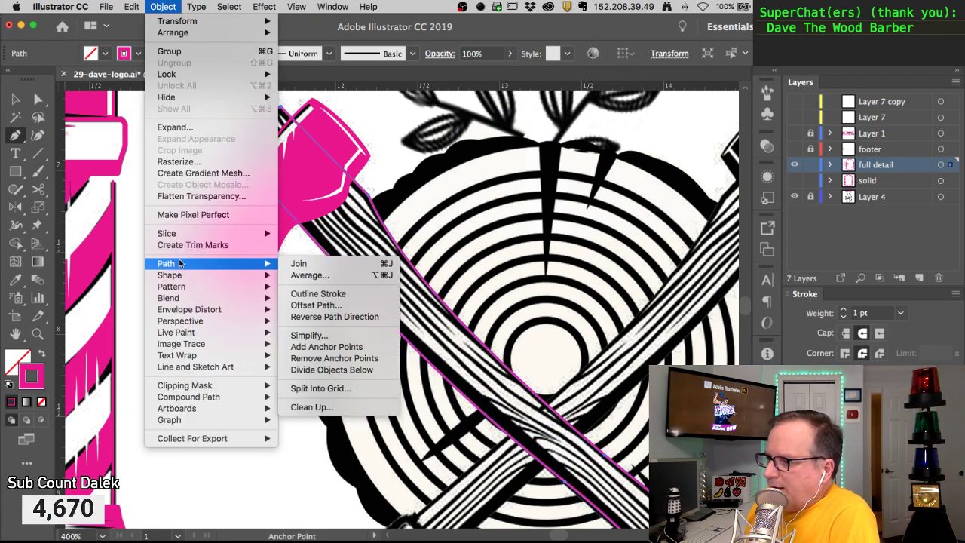
{"action": "left_click", "coordinate": [324, 305]}
{"action": "type", "text": "-4"}
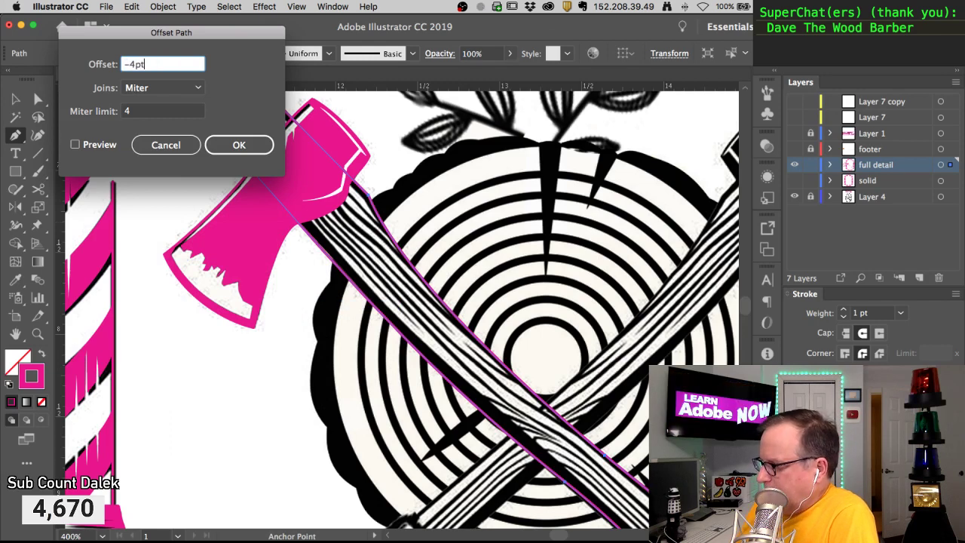
{"action": "type", "text": "pt"}
{"action": "key", "text": "Return"}
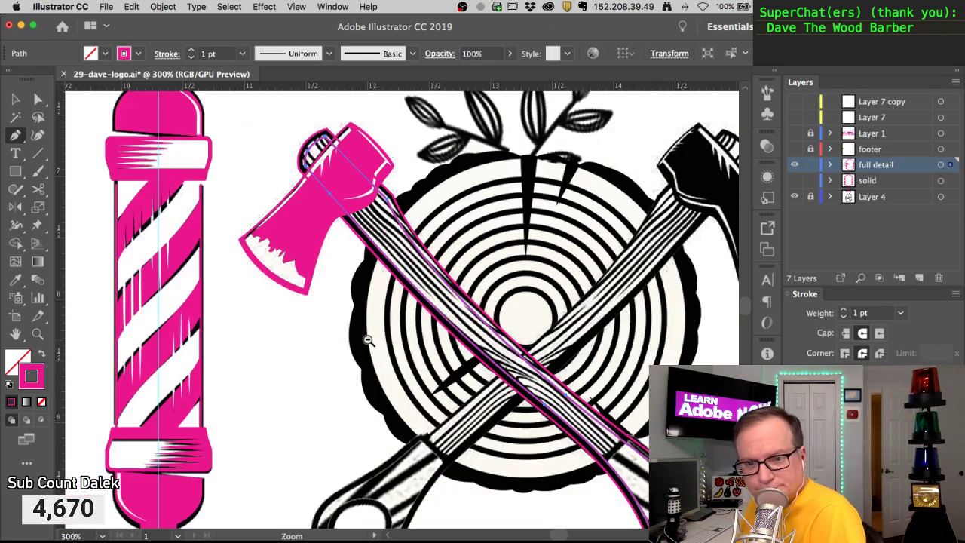
Cut the left axe handle's inner contour with Scissors near the butt and on the grip, and remove the segment along its upper edge
{"action": "key", "text": "super+minus"}
{"action": "left_click_drag", "start_coordinate": [369, 370], "coordinate": [292, 345]}
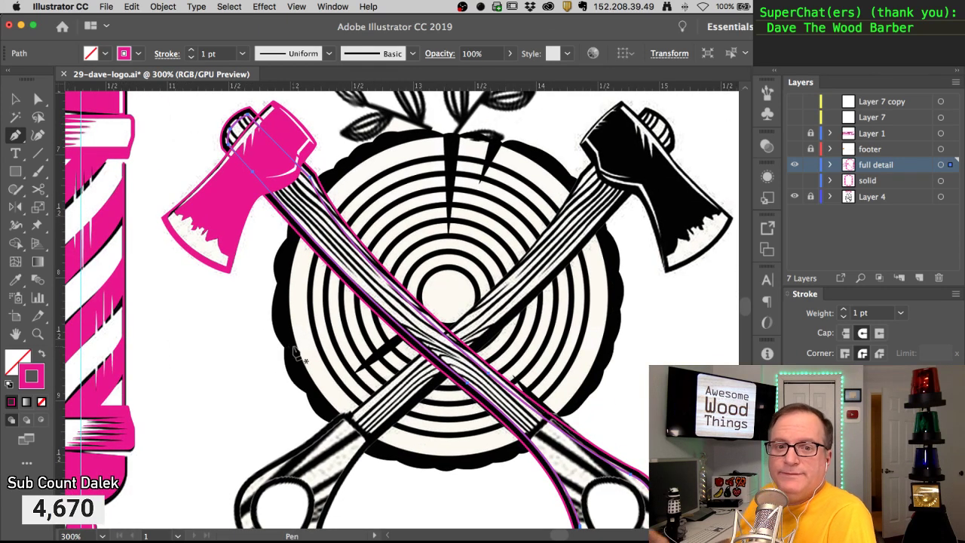
{"action": "right_click", "coordinate": [294, 348]}
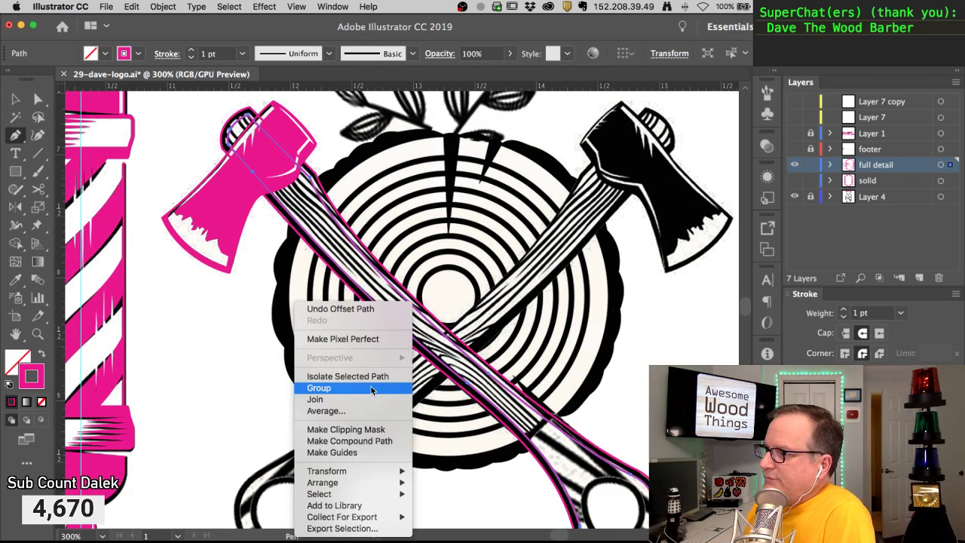
{"action": "left_click", "coordinate": [36, 101]}
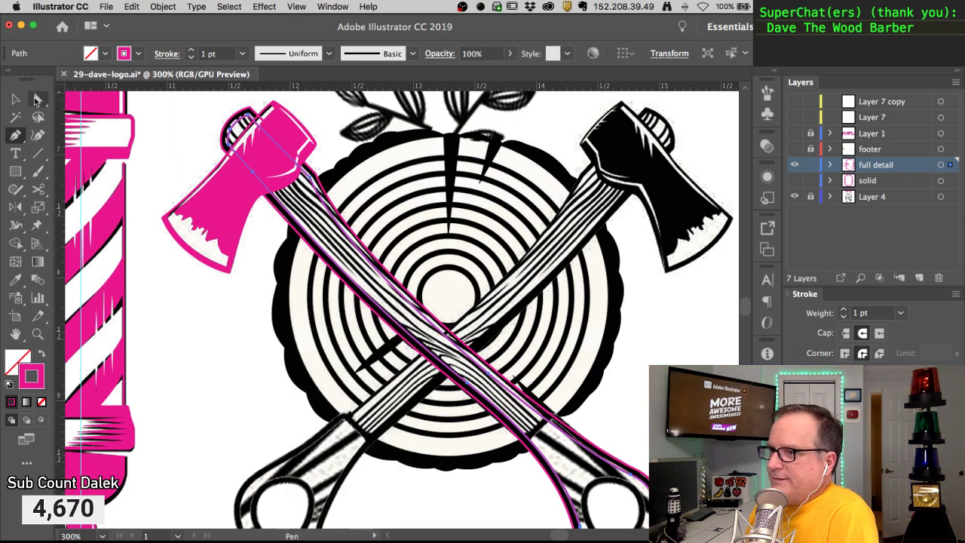
{"action": "left_click", "coordinate": [217, 119]}
{"action": "left_click", "coordinate": [226, 140]}
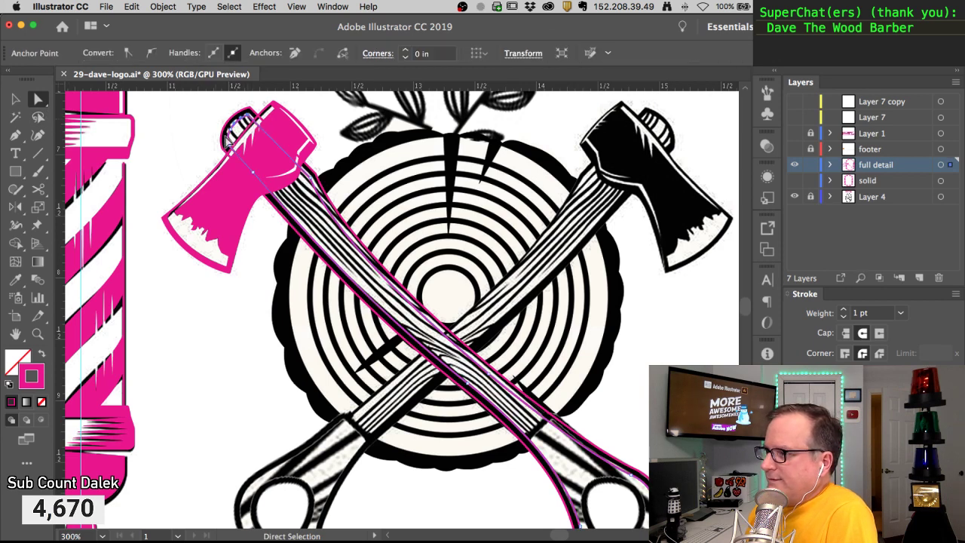
{"action": "left_click", "coordinate": [38, 192]}
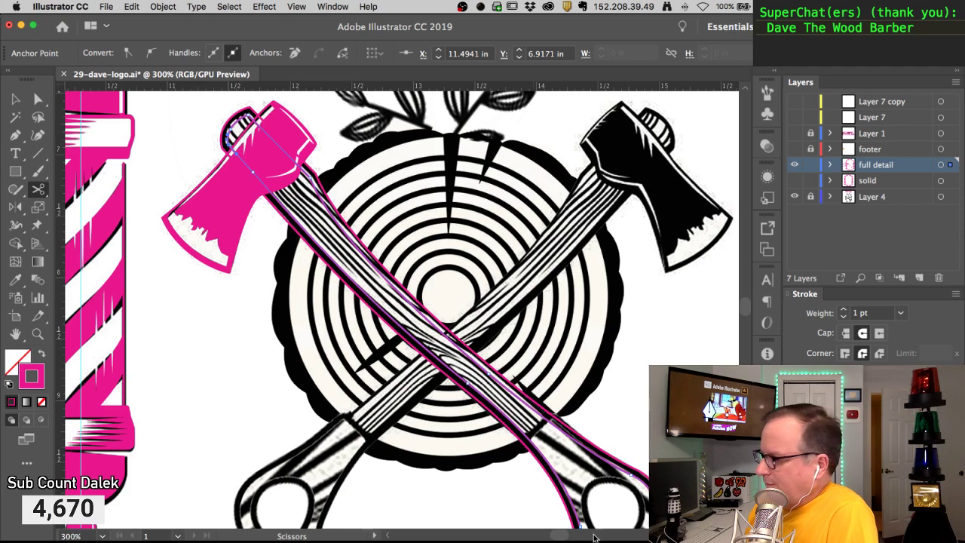
{"action": "scroll", "coordinate": [421, 350], "scroll_direction": "down", "scroll_amount": 3}
{"action": "scroll", "coordinate": [421, 349], "scroll_direction": "right", "scroll_amount": 3}
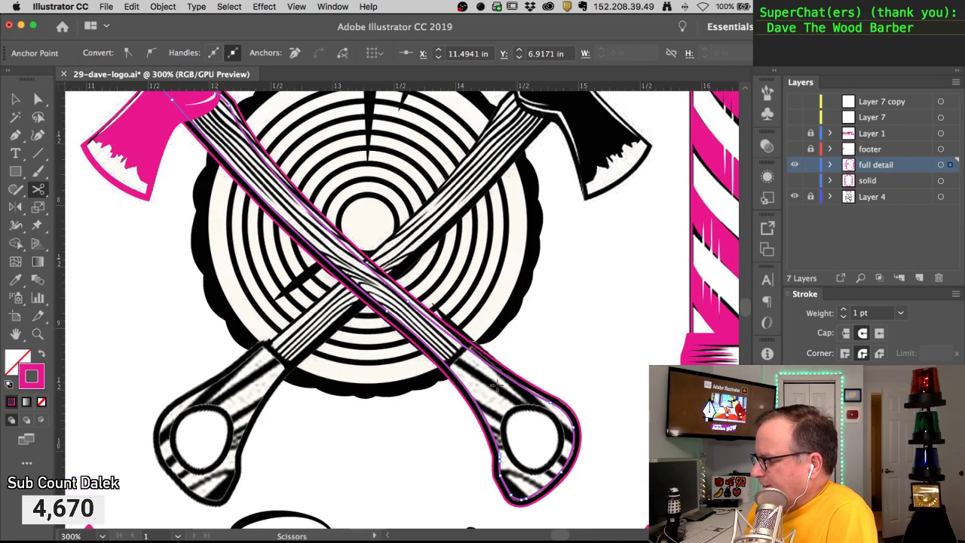
{"action": "left_click_drag", "start_coordinate": [355, 296], "coordinate": [351, 327]}
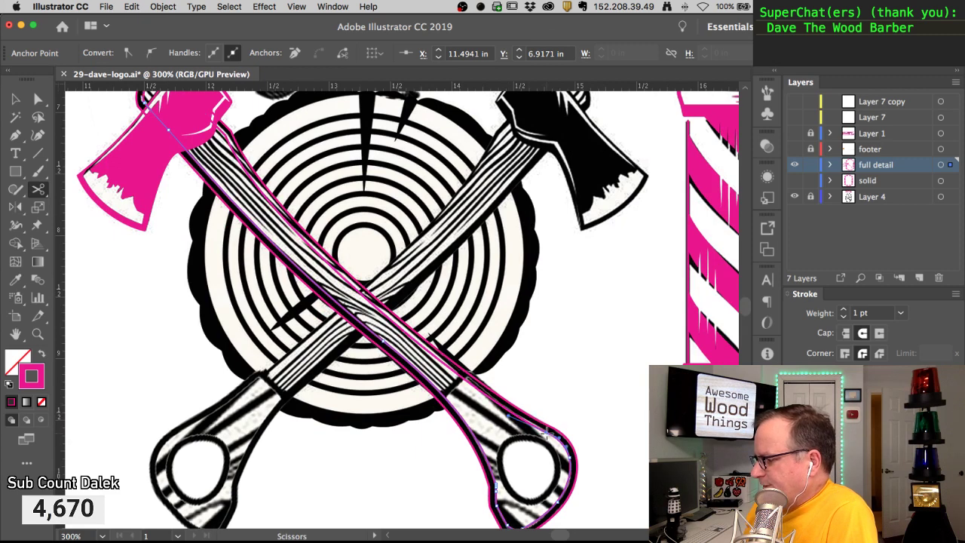
{"action": "left_click", "coordinate": [499, 403], "text": "alt+super"}
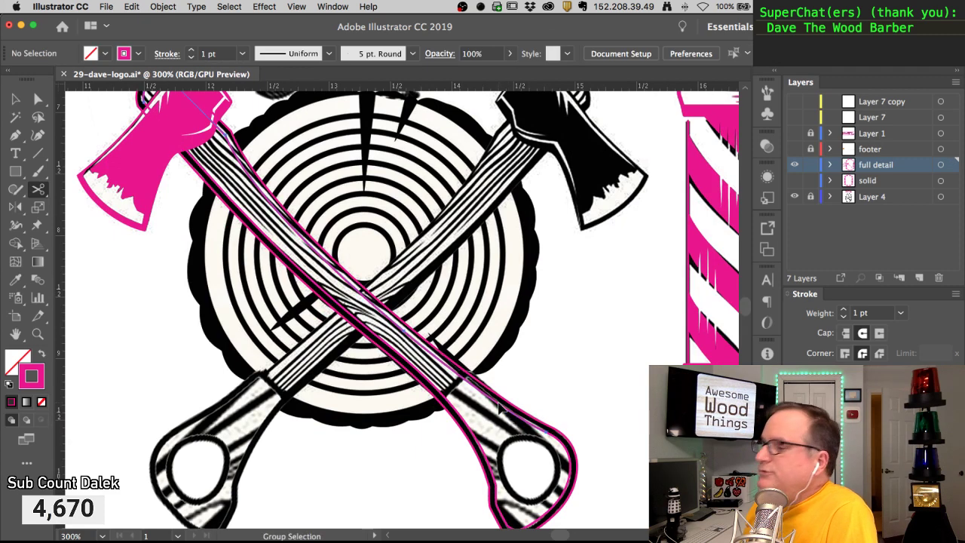
{"action": "key", "text": "super+shift+a"}
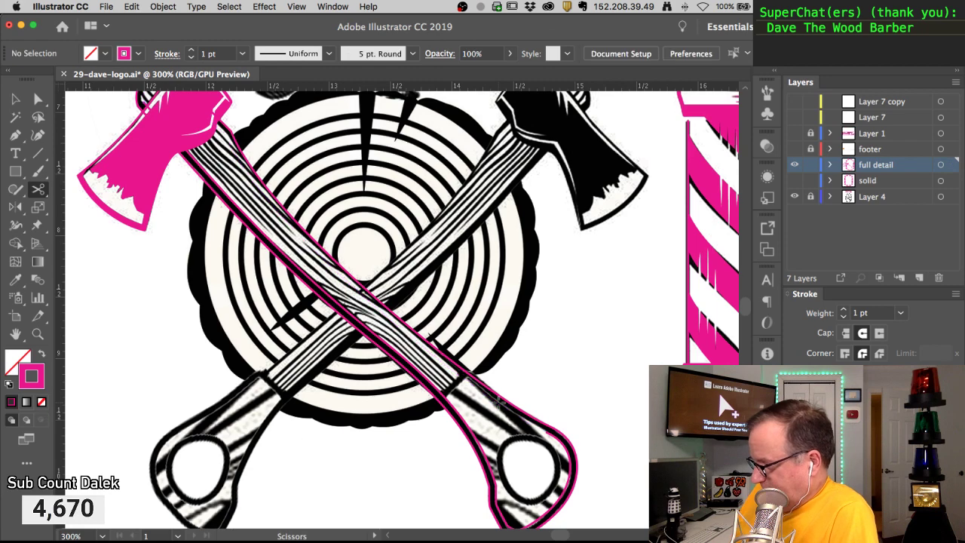
Extend the open inner contour with the Pen tool around the curved butt of the left axe's handle, following the sketch
{"action": "left_click_drag", "start_coordinate": [421, 407], "coordinate": [481, 479]}
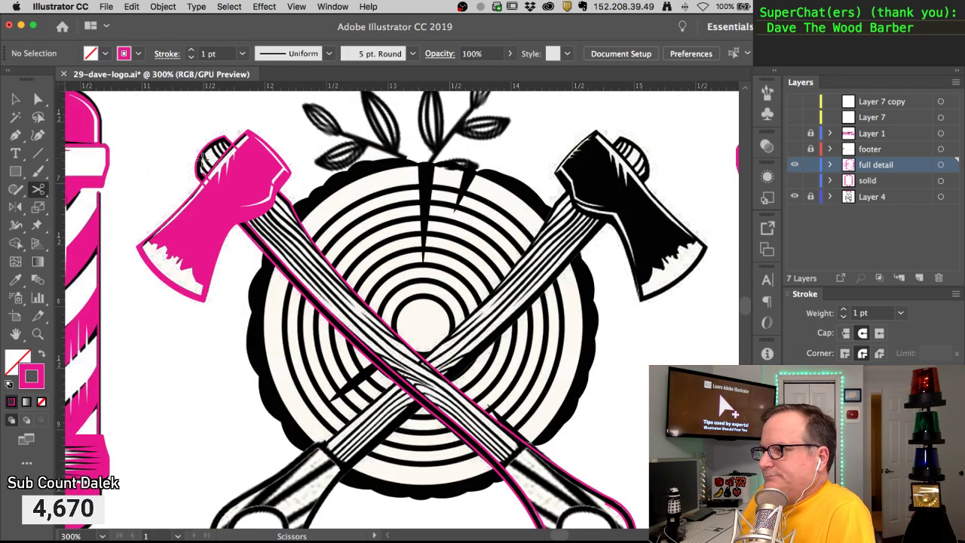
{"action": "left_click_drag", "start_coordinate": [194, 135], "coordinate": [347, 267]}
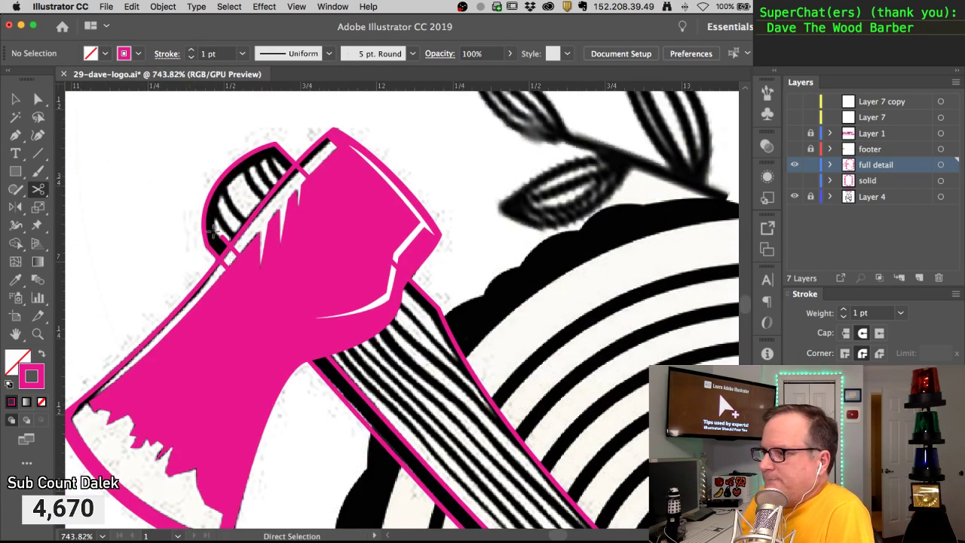
{"action": "left_click", "coordinate": [224, 241]}
{"action": "left_click", "coordinate": [15, 135]}
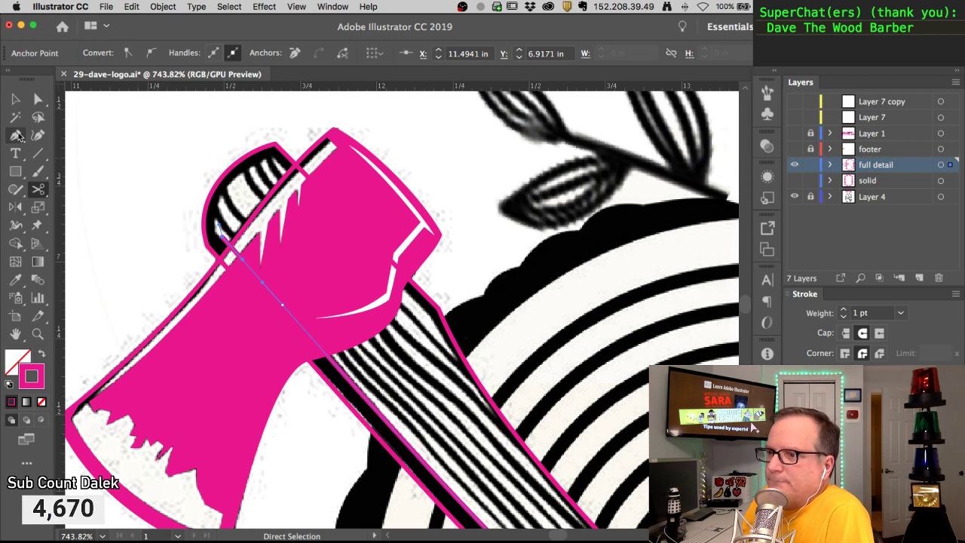
{"action": "left_click", "coordinate": [223, 241]}
{"action": "left_click", "coordinate": [217, 233]}
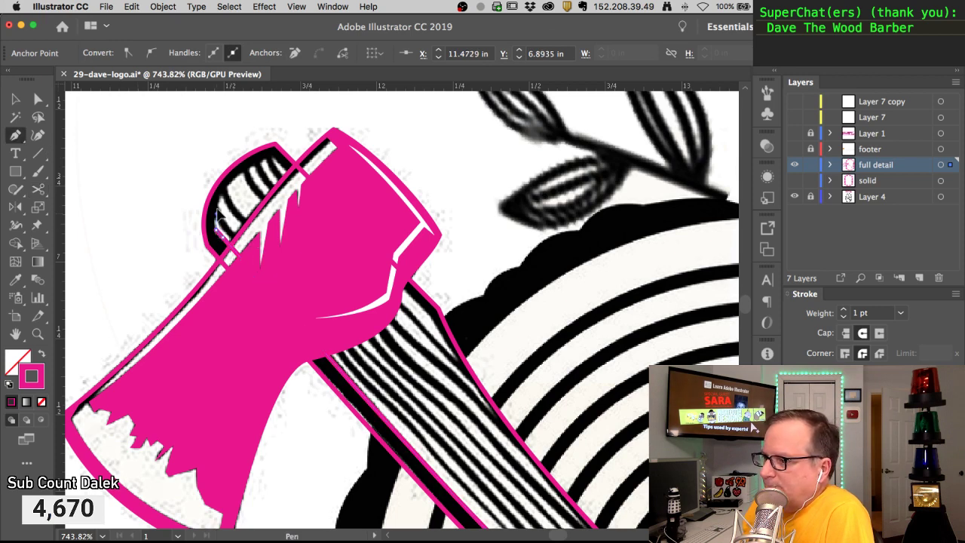
{"action": "left_click_drag", "start_coordinate": [217, 230], "coordinate": [217, 206]}
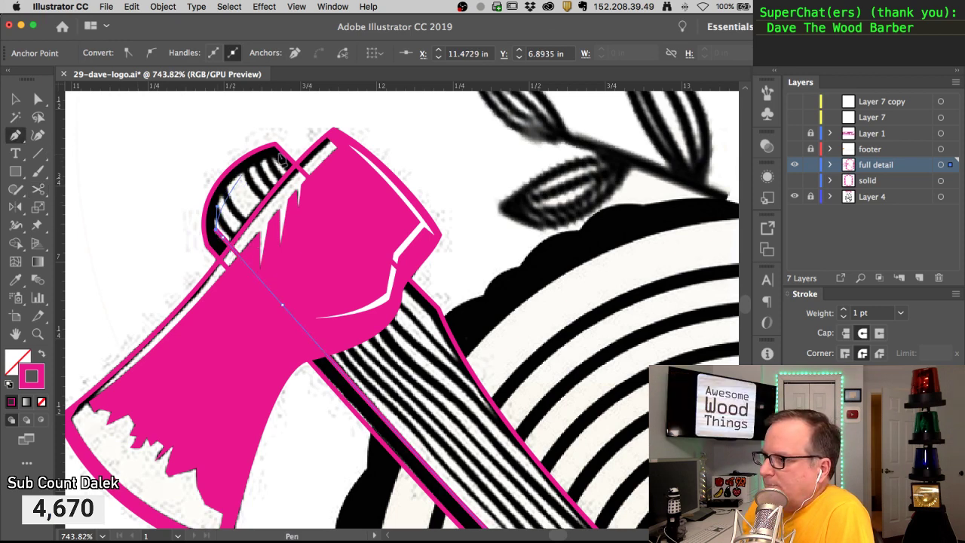
{"action": "left_click_drag", "start_coordinate": [273, 158], "coordinate": [322, 131]}
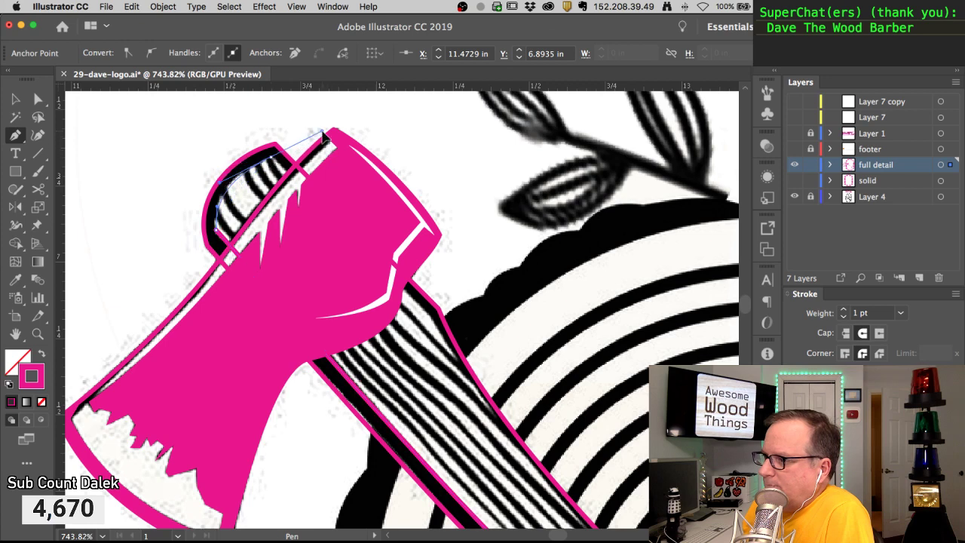
{"action": "key", "text": "super"}
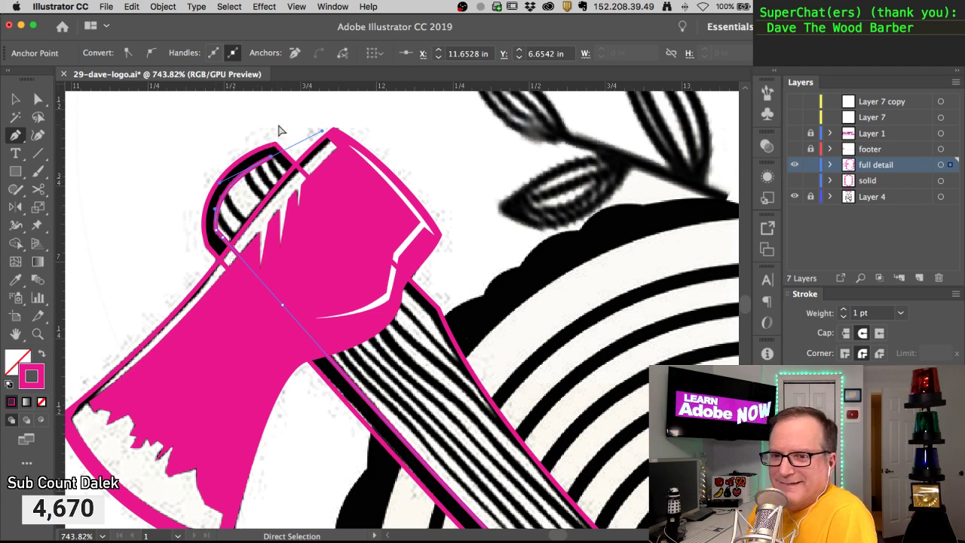
{"action": "left_click", "coordinate": [295, 131], "text": "super"}
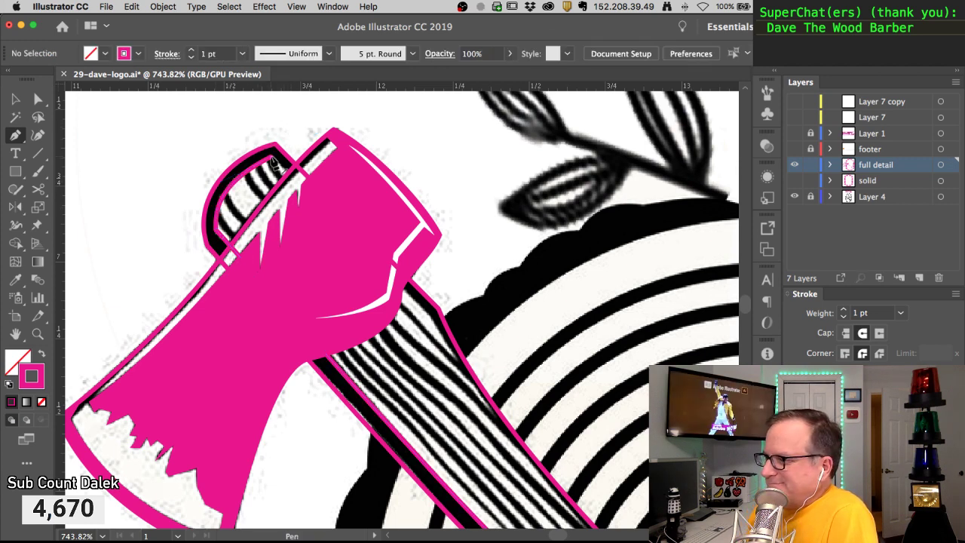
Continue the inner contour from the butt behind the axe head and along the handle's upper edge to the start of the grip
{"action": "key", "text": "alt+super+space"}
{"action": "left_click", "coordinate": [468, 263], "text": "alt+super"}
{"action": "left_click", "coordinate": [468, 262], "text": "alt+super"}
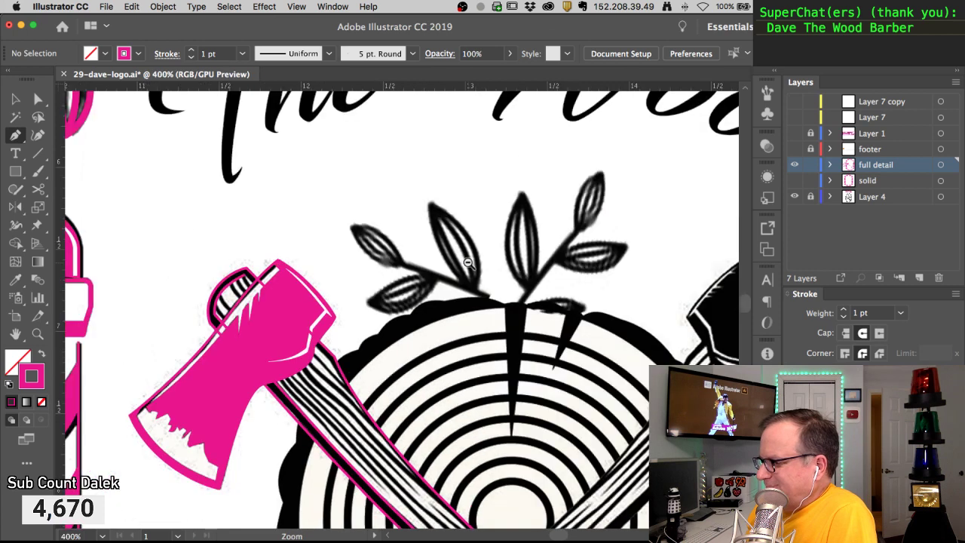
{"action": "left_click", "coordinate": [468, 262], "text": "alt+super"}
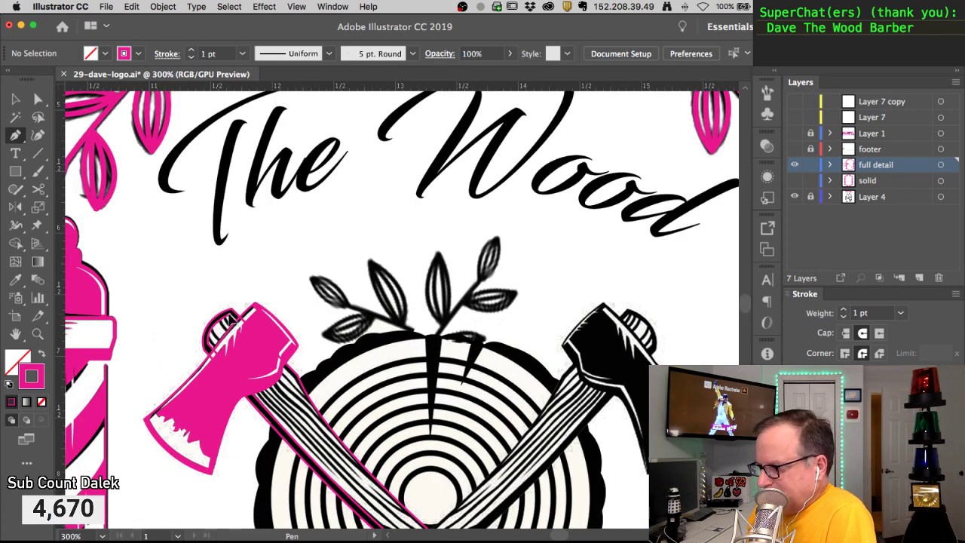
{"action": "left_click", "coordinate": [234, 320]}
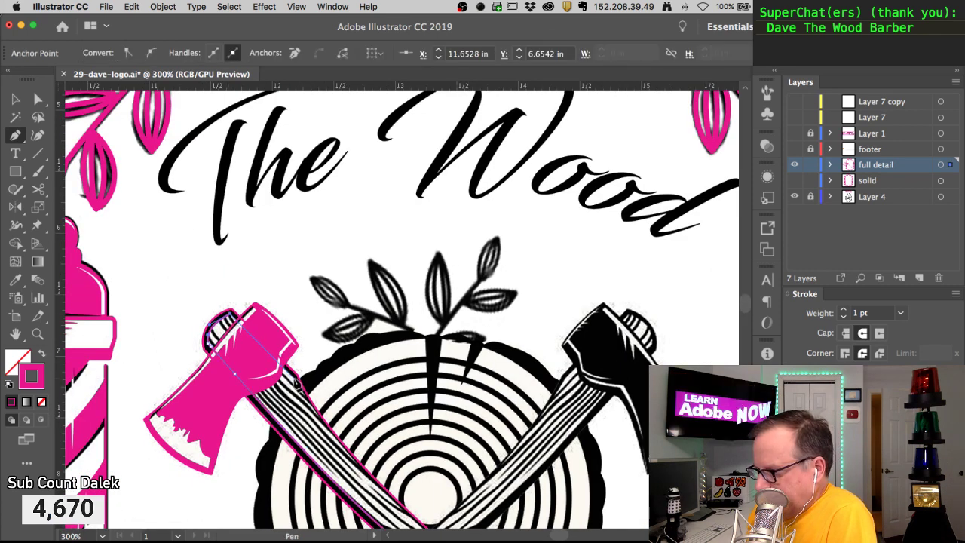
{"action": "left_click", "coordinate": [294, 377]}
{"action": "left_click_drag", "start_coordinate": [302, 387], "coordinate": [227, 261]}
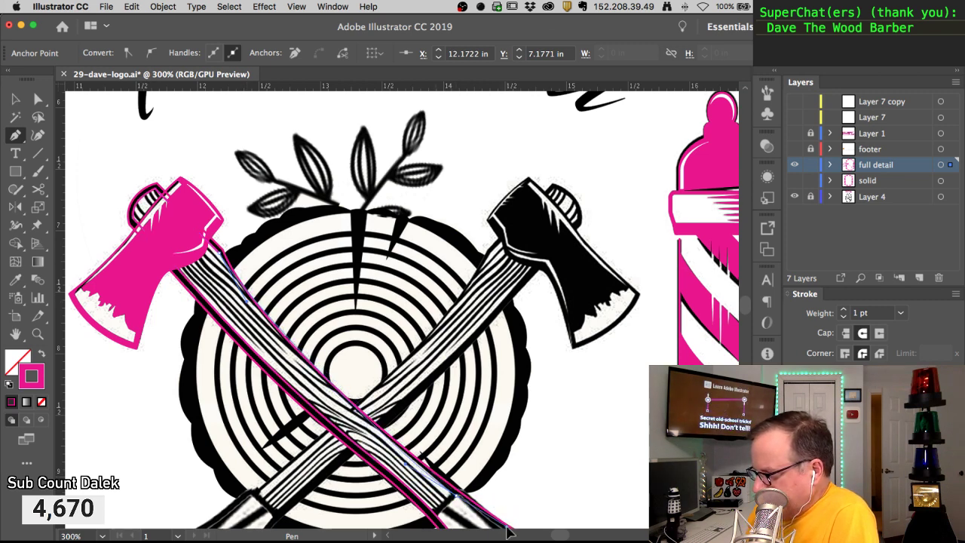
{"action": "left_click_drag", "start_coordinate": [508, 528], "coordinate": [508, 528]}
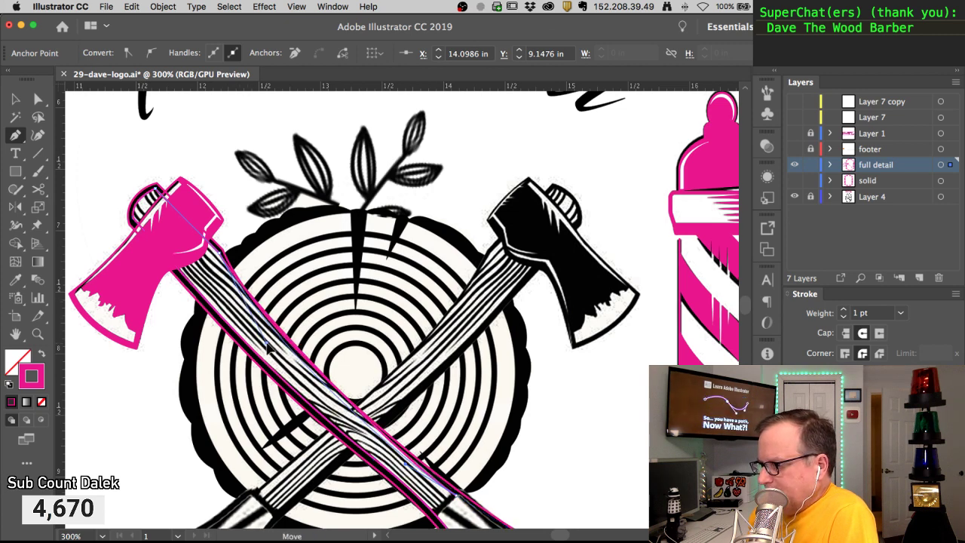
Shift the contour's grip anchor to X 14.117 in and refine the curve along the handle's upper edge with Direct Selection
{"action": "left_click_drag", "start_coordinate": [266, 342], "coordinate": [258, 332]}
{"action": "left_click_drag", "start_coordinate": [290, 305], "coordinate": [284, 295]}
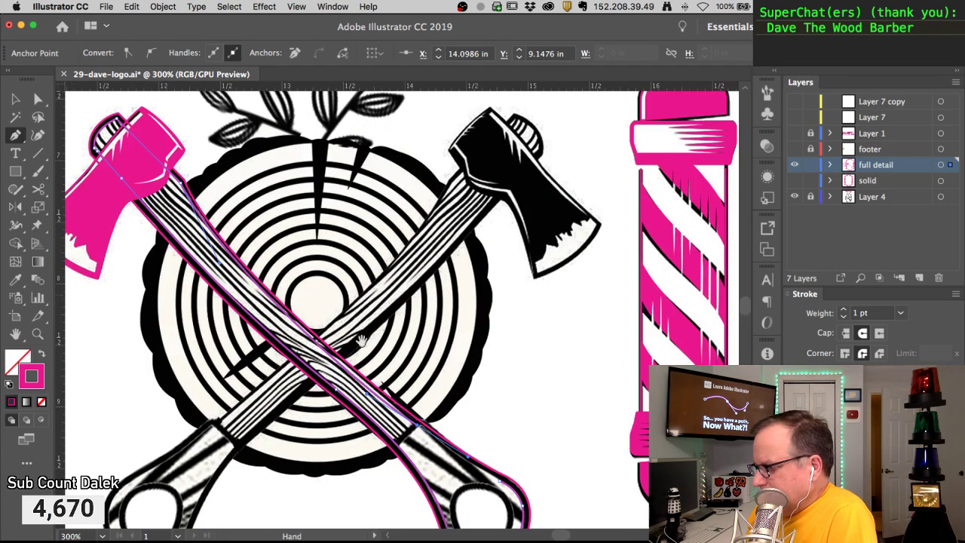
{"action": "left_click", "coordinate": [398, 394], "text": "super"}
{"action": "scroll", "coordinate": [373, 348], "scroll_direction": "up", "scroll_amount": 3}
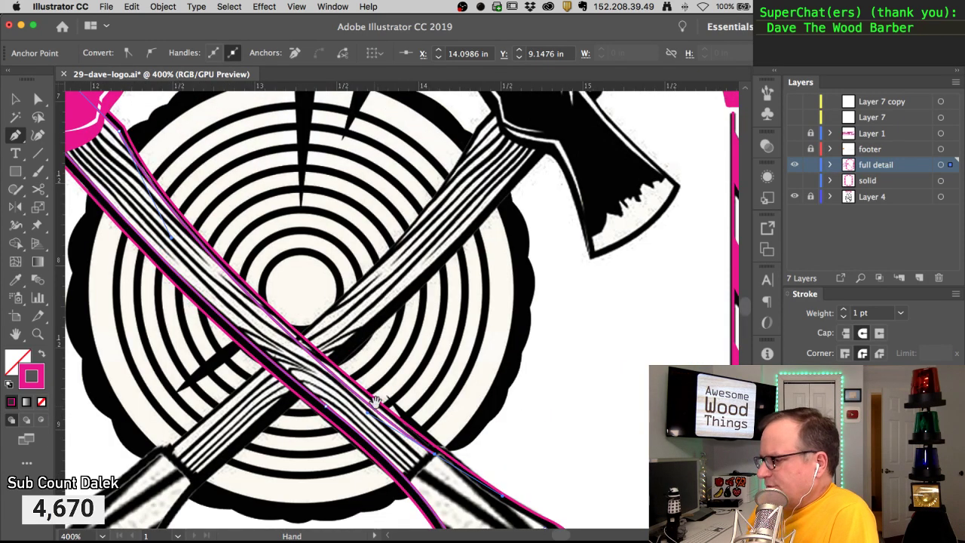
{"action": "left_click_drag", "start_coordinate": [438, 456], "coordinate": [440, 457]}
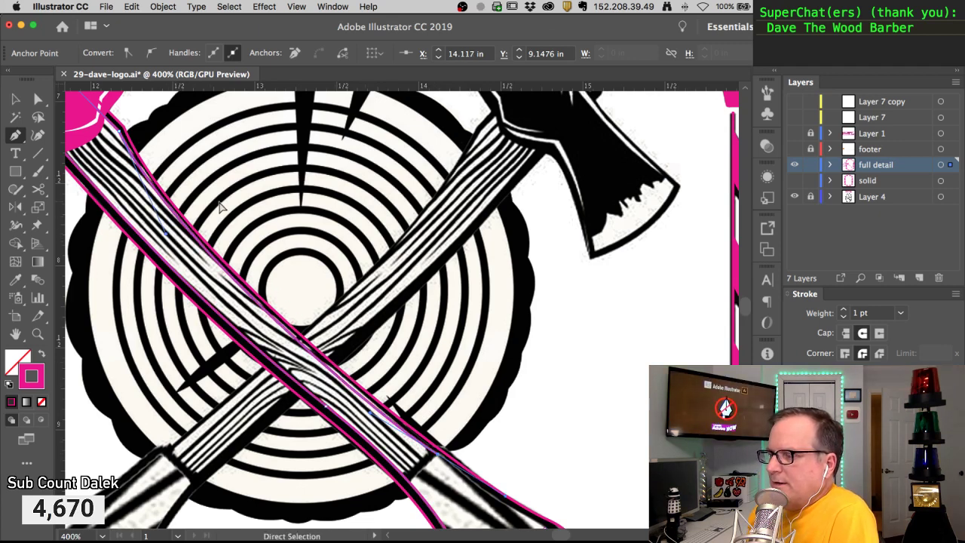
{"action": "left_click", "coordinate": [40, 100]}
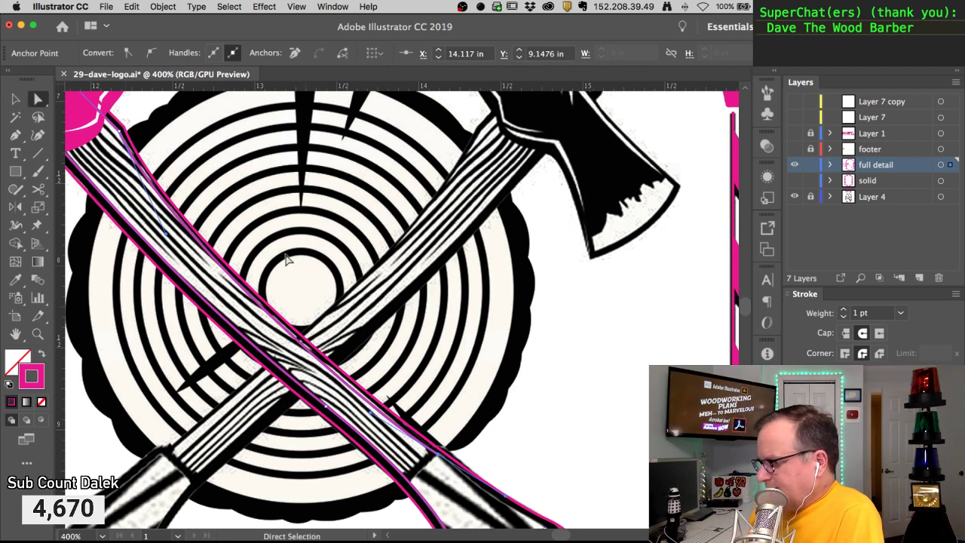
{"action": "left_click", "coordinate": [427, 367]}
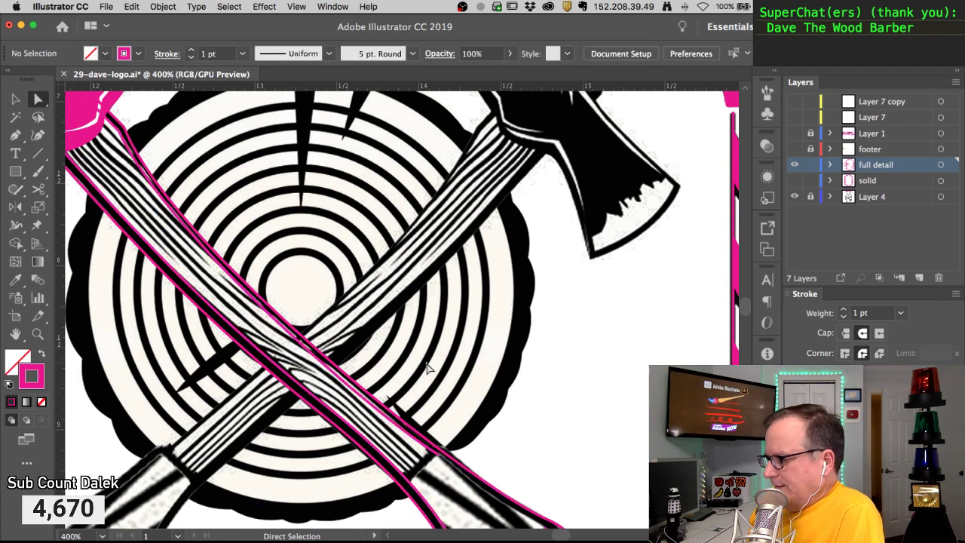
{"action": "left_click", "coordinate": [369, 424]}
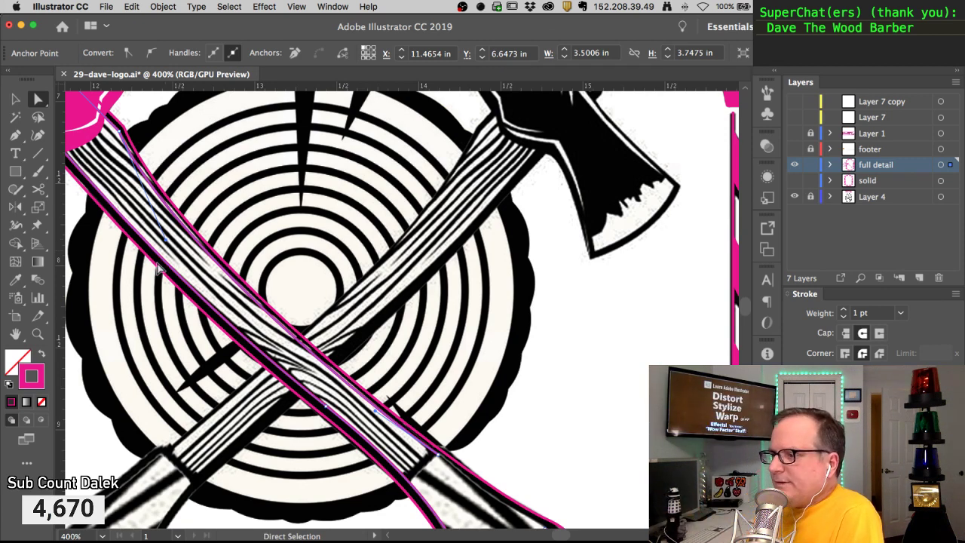
{"action": "left_click", "coordinate": [382, 339]}
{"action": "left_click_drag", "start_coordinate": [419, 362], "coordinate": [335, 269]}
{"action": "left_click", "coordinate": [392, 323], "text": "alt+super"}
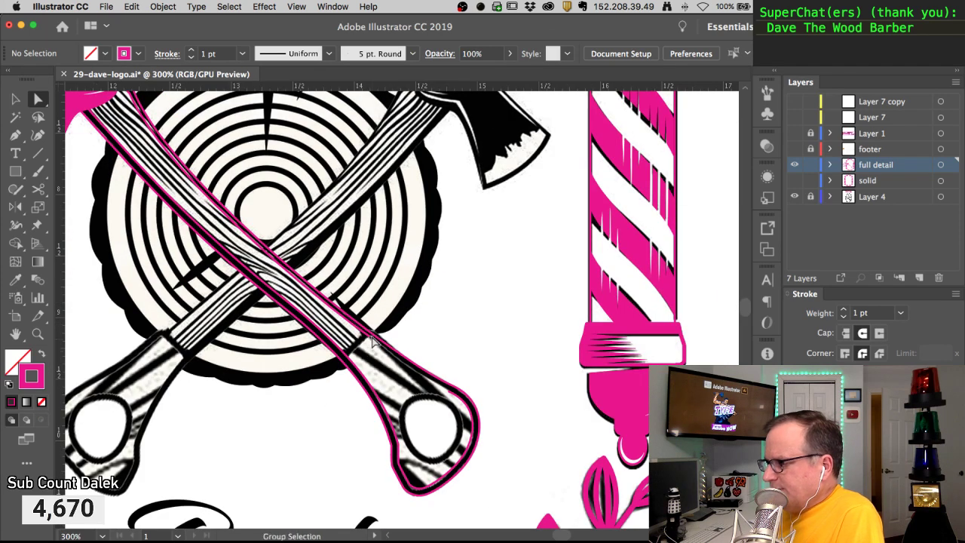
Join the upper-edge end of the inner contour to the cut end on the grip with the Pen tool
{"action": "key", "text": "p"}
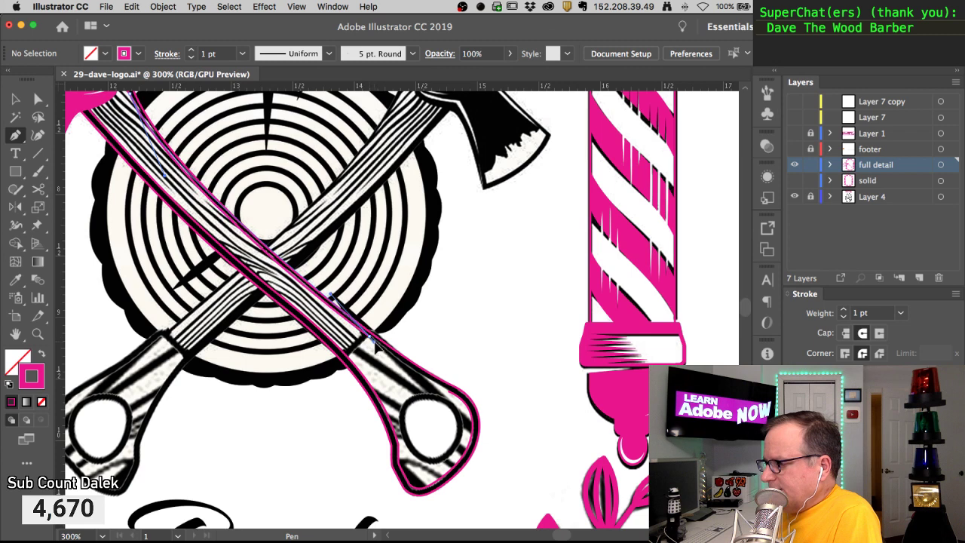
{"action": "left_click", "coordinate": [374, 345]}
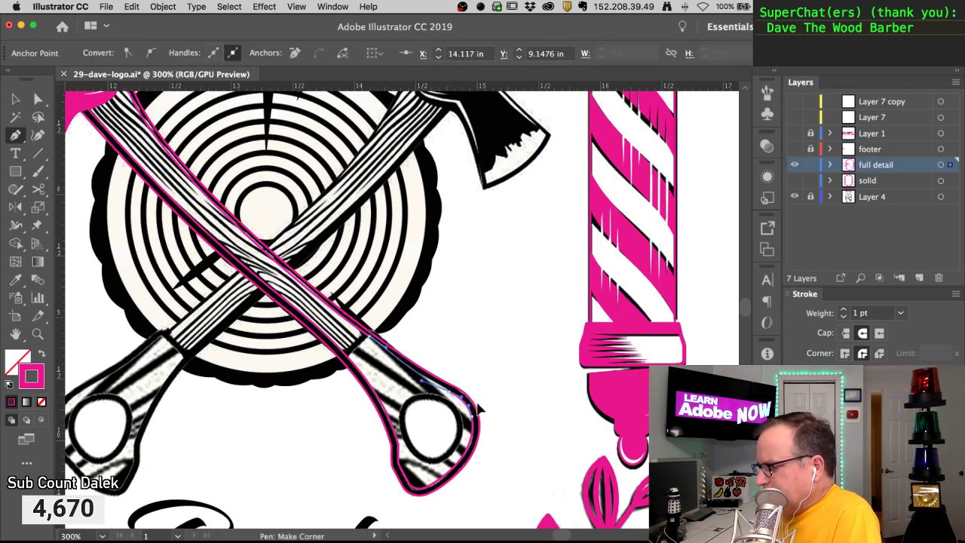
{"action": "left_click", "coordinate": [416, 325], "text": "super"}
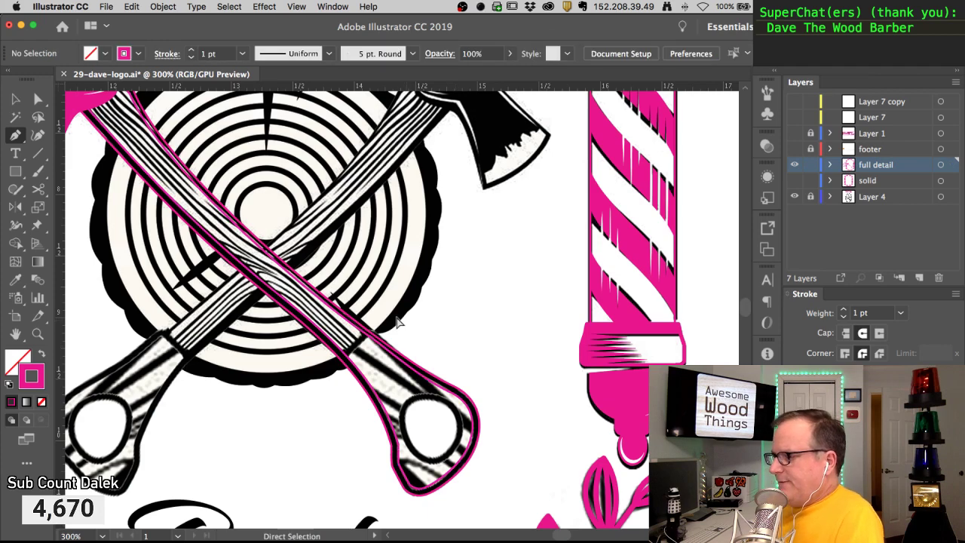
Fine-tune the inner contour's upper-edge curve between the axe crossing and the start of the grip with Direct Selection
{"action": "left_click_drag", "start_coordinate": [242, 236], "coordinate": [396, 362]}
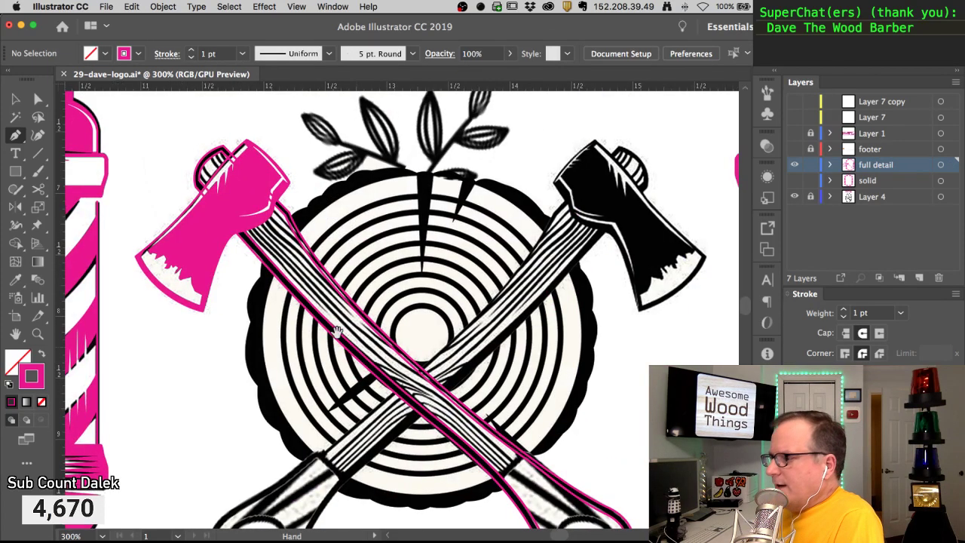
{"action": "scroll", "coordinate": [362, 317], "scroll_direction": "down", "scroll_amount": 5}
{"action": "scroll", "coordinate": [362, 317], "scroll_direction": "right", "scroll_amount": 3}
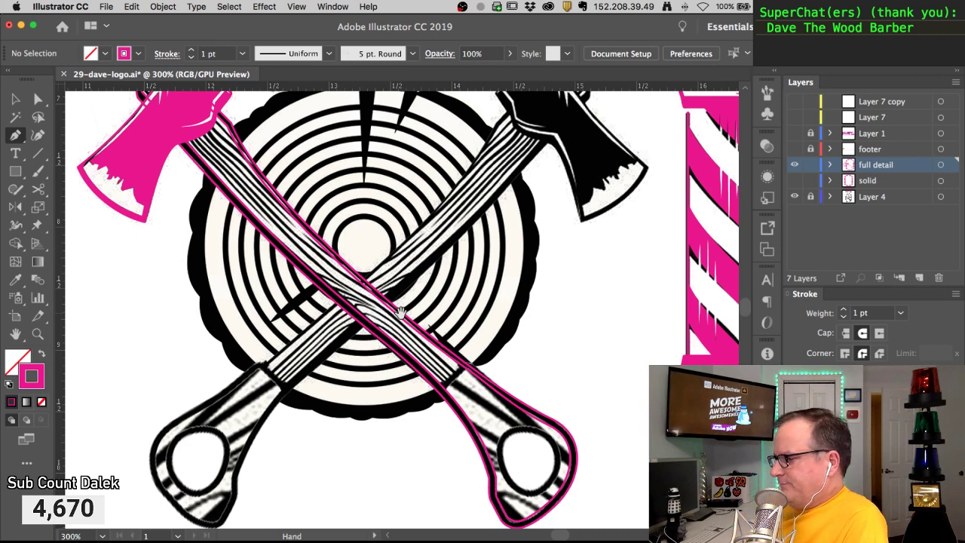
{"action": "left_click", "coordinate": [474, 381], "text": "super"}
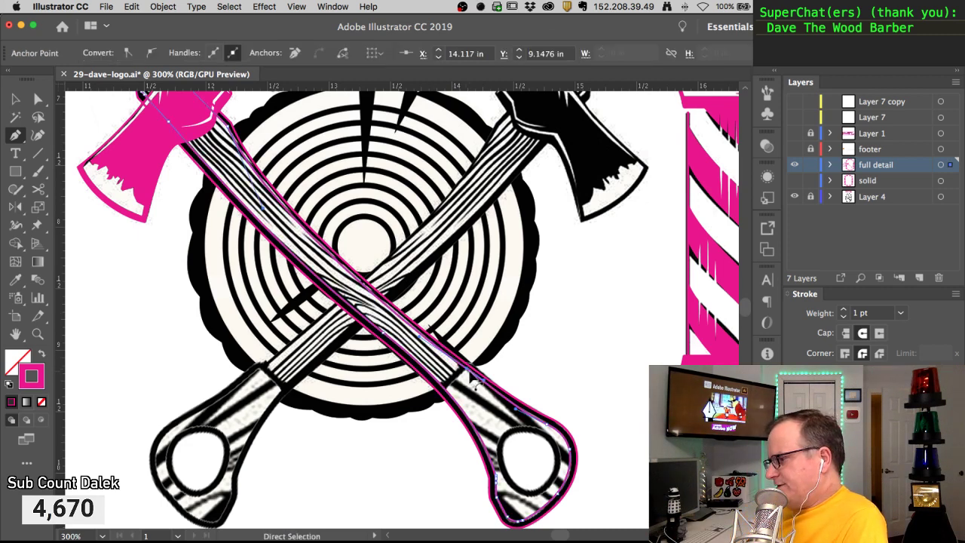
{"action": "left_click_drag", "start_coordinate": [420, 347], "coordinate": [423, 337]}
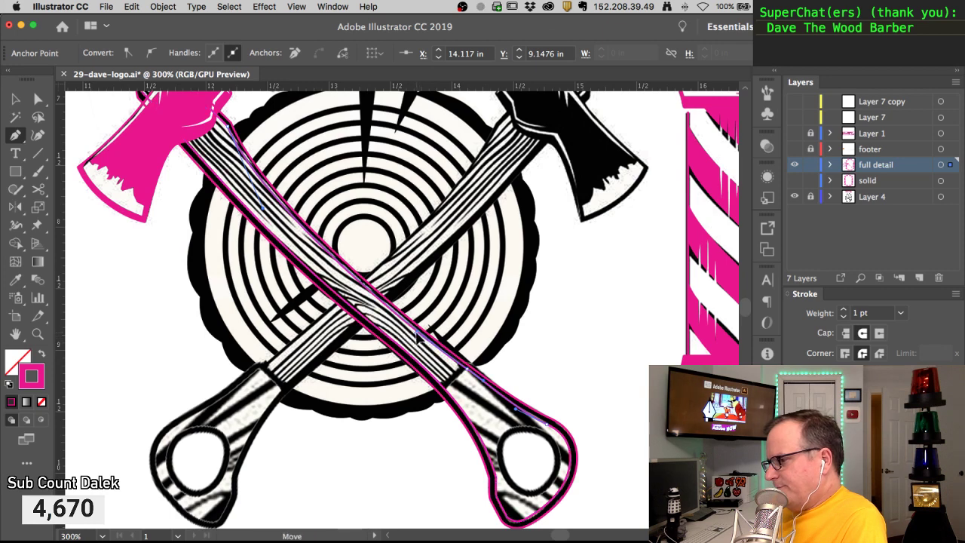
{"action": "left_click_drag", "start_coordinate": [417, 332], "coordinate": [418, 331]}
{"action": "left_click", "coordinate": [437, 309], "text": "super"}
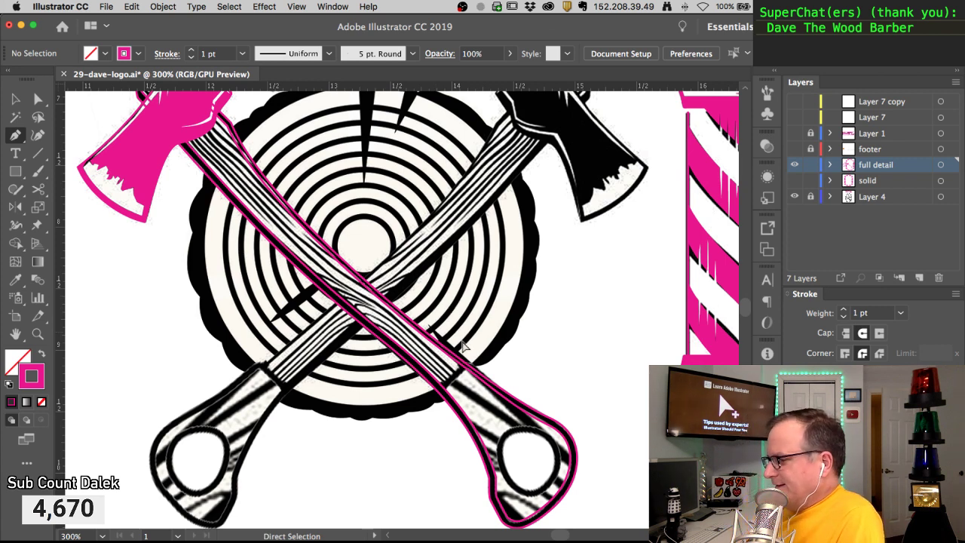
Draw a closed four-cornered band with the Pen tool across the left axe's handle where the grip begins
{"action": "key", "text": "super+space"}
{"action": "left_click", "coordinate": [360, 283], "text": "alt"}
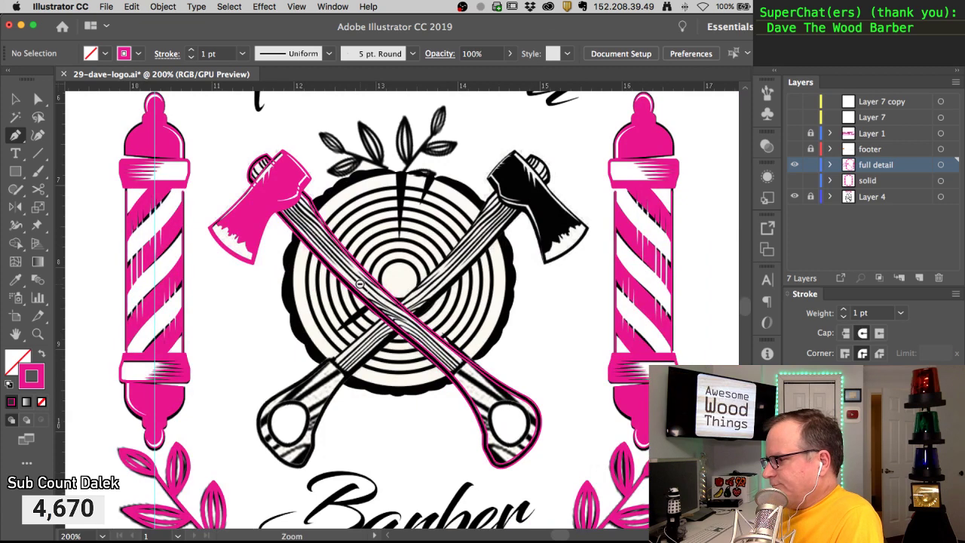
{"action": "left_click", "coordinate": [317, 204], "text": "alt"}
{"action": "left_click", "coordinate": [337, 230], "text": "alt+super"}
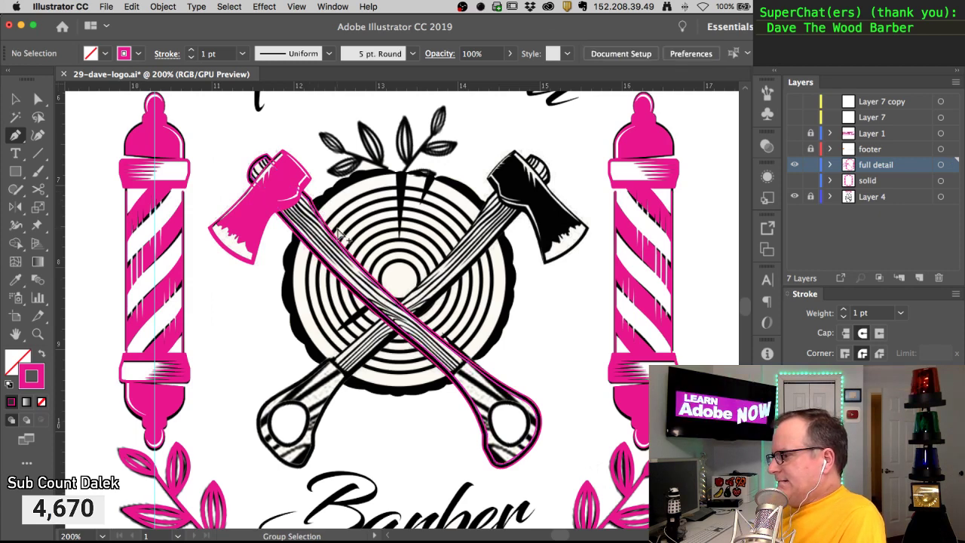
{"action": "key", "text": "super+space"}
{"action": "left_click", "coordinate": [471, 371], "text": "super"}
{"action": "left_click", "coordinate": [413, 325], "text": "super"}
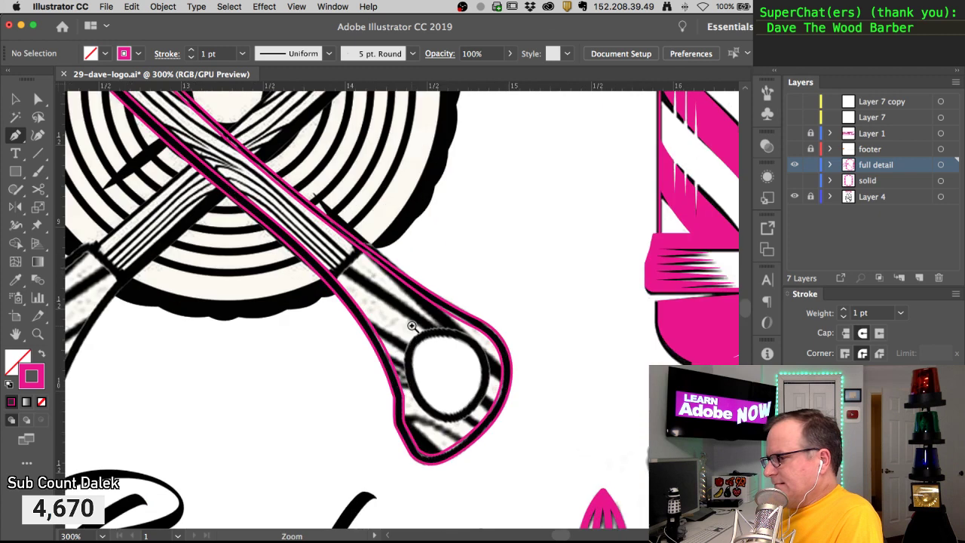
{"action": "left_click", "coordinate": [401, 322], "text": "super"}
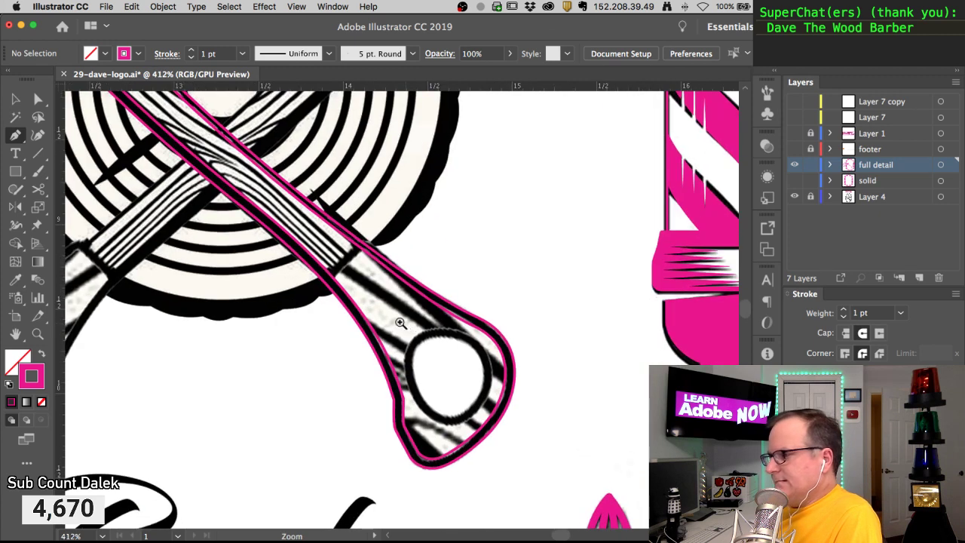
{"action": "left_click", "coordinate": [363, 254]}
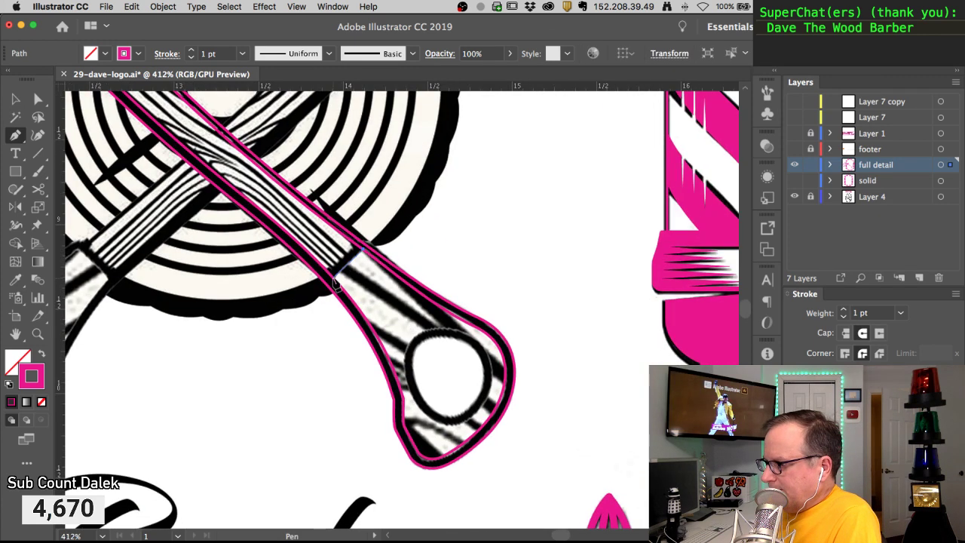
{"action": "left_click", "coordinate": [330, 277]}
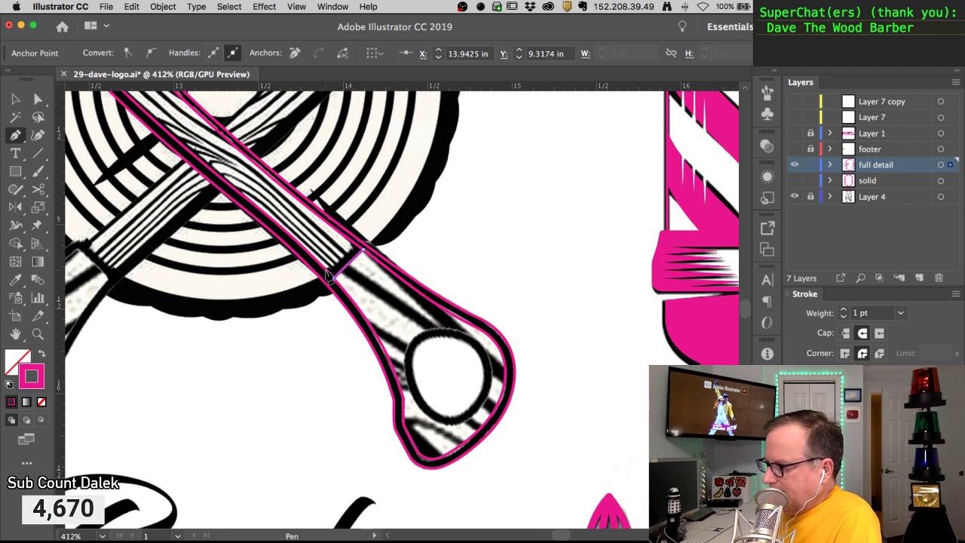
{"action": "left_click", "coordinate": [326, 270]}
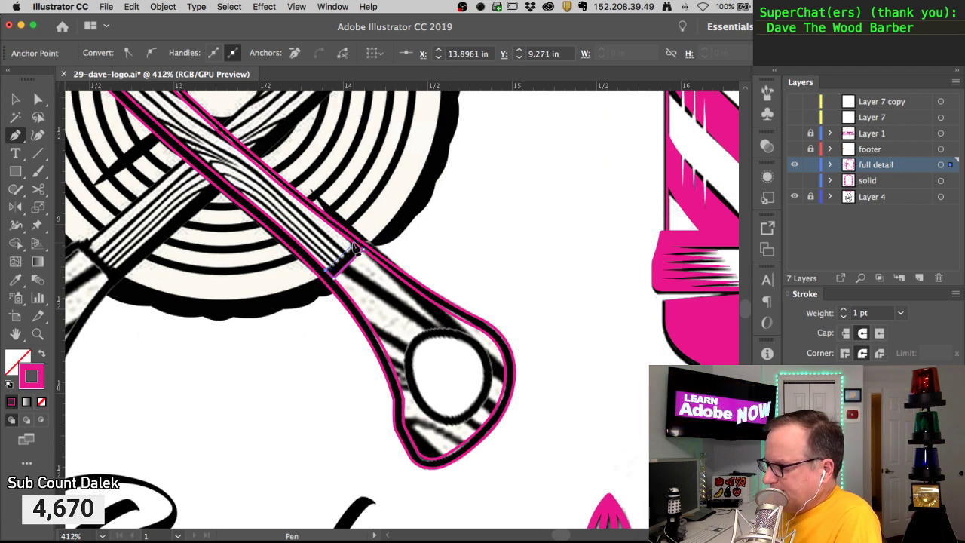
{"action": "left_click", "coordinate": [356, 247]}
{"action": "left_click", "coordinate": [363, 251]}
{"action": "left_click", "coordinate": [395, 254], "text": "super"}
Adjust the corner anchors of the band's shaft-side edge with Direct Selection so it fits the sketched black bar
{"action": "key", "text": "super+space"}
{"action": "key", "text": "super+space"}
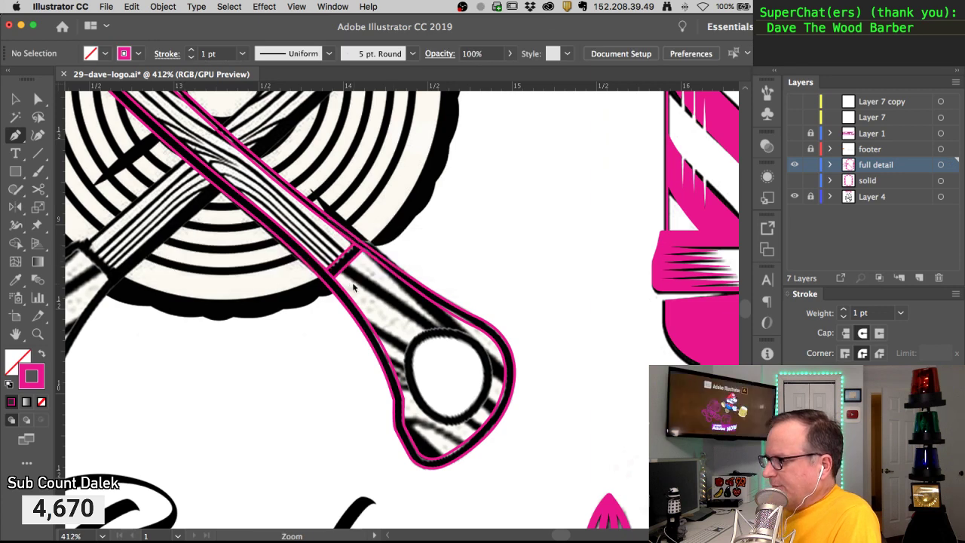
{"action": "left_click", "coordinate": [354, 287], "text": "super"}
{"action": "left_click", "coordinate": [422, 279], "text": "super"}
{"action": "left_click_drag", "start_coordinate": [368, 266], "coordinate": [373, 255]}
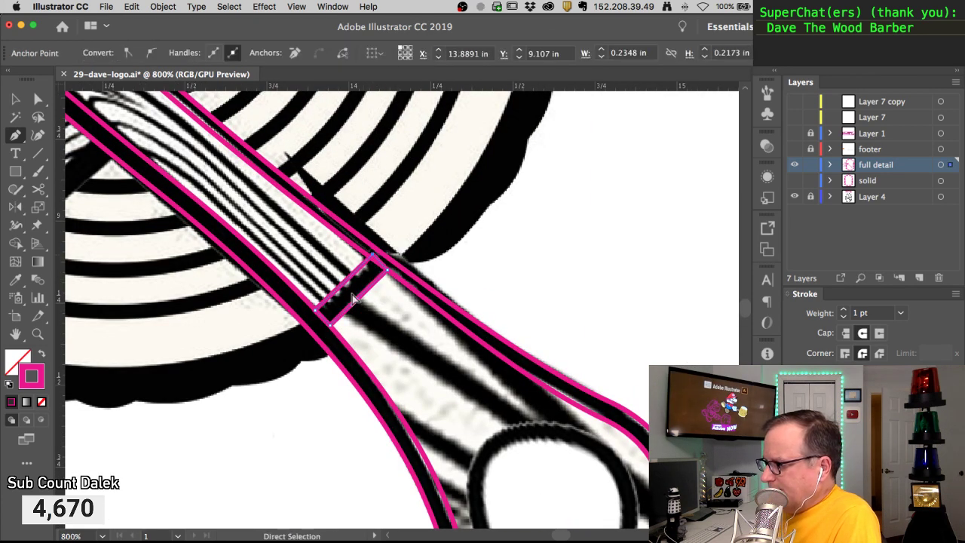
{"action": "left_click", "coordinate": [318, 317], "text": "super"}
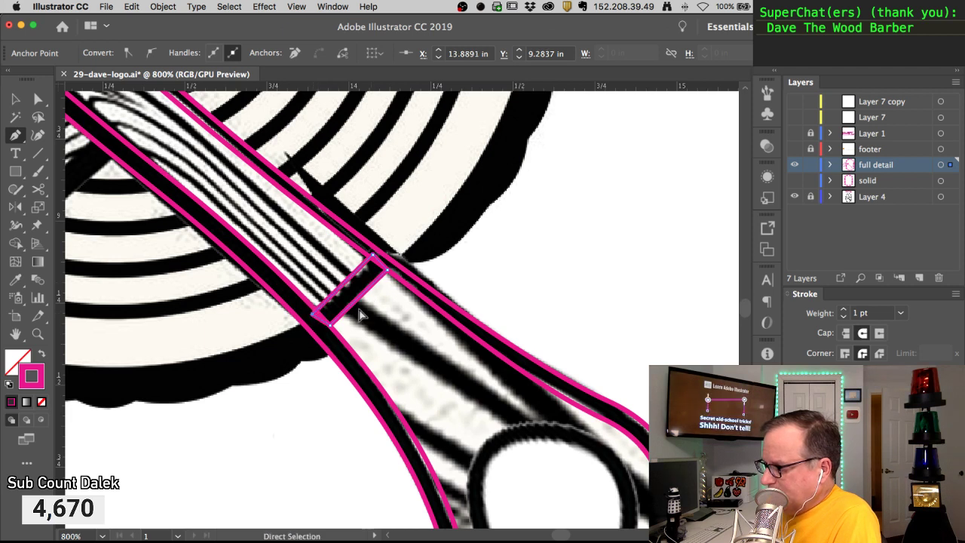
{"action": "left_click_drag", "start_coordinate": [374, 256], "coordinate": [375, 259]}
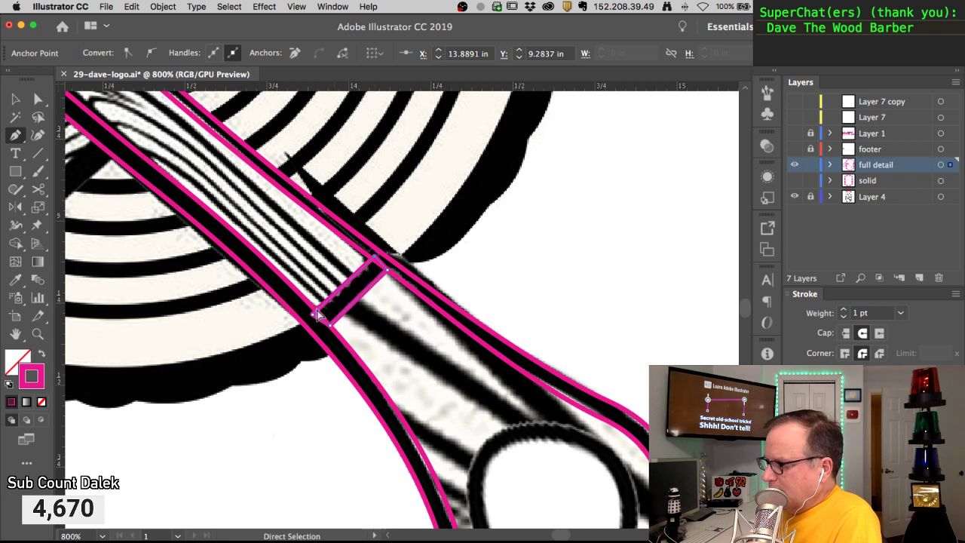
{"action": "left_click_drag", "start_coordinate": [316, 320], "coordinate": [317, 323]}
{"action": "left_click_drag", "start_coordinate": [375, 257], "coordinate": [378, 259]}
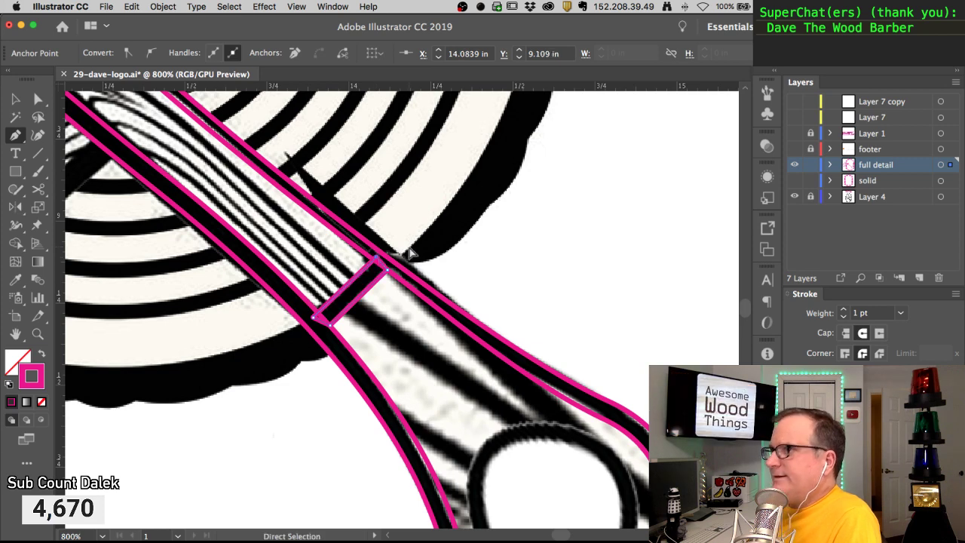
{"action": "left_click", "coordinate": [409, 242], "text": "super"}
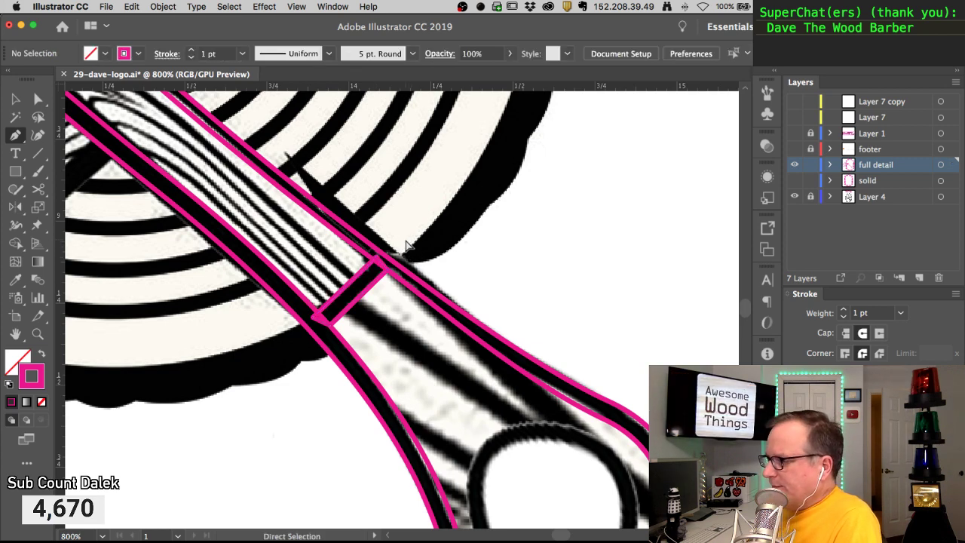
Trace the inside edge of the oval hole in the left axe's grip as a closed curved path with the Pen tool
{"action": "left_click", "coordinate": [383, 257], "text": "alt+super"}
{"action": "left_click", "coordinate": [383, 257], "text": "alt+super"}
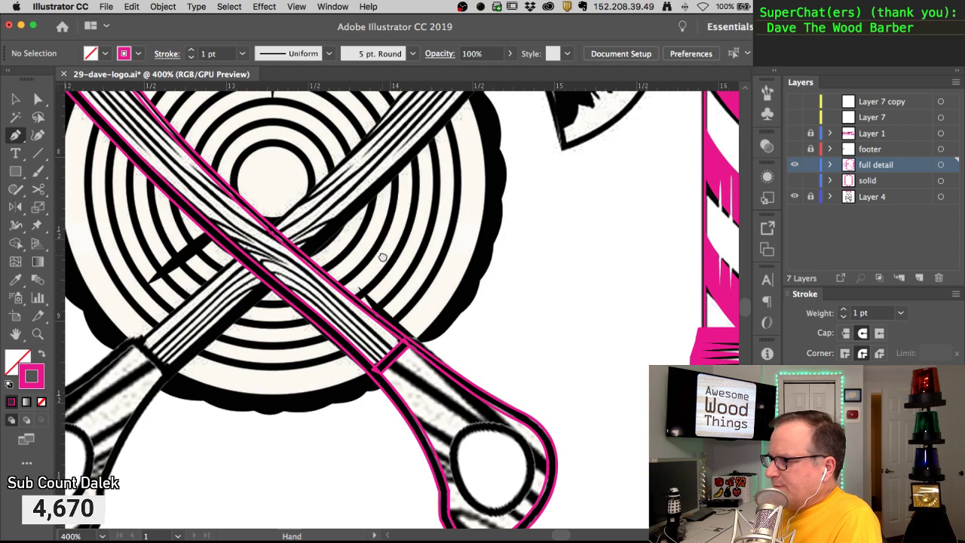
{"action": "left_click", "coordinate": [383, 255], "text": "alt+super"}
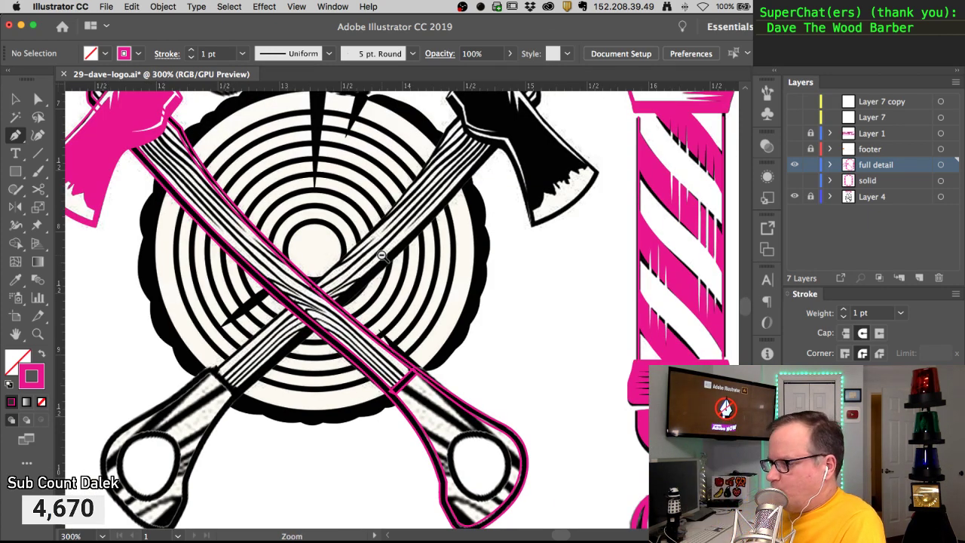
{"action": "left_click", "coordinate": [383, 257], "text": "alt+super"}
{"action": "left_click_drag", "start_coordinate": [323, 253], "coordinate": [304, 242]}
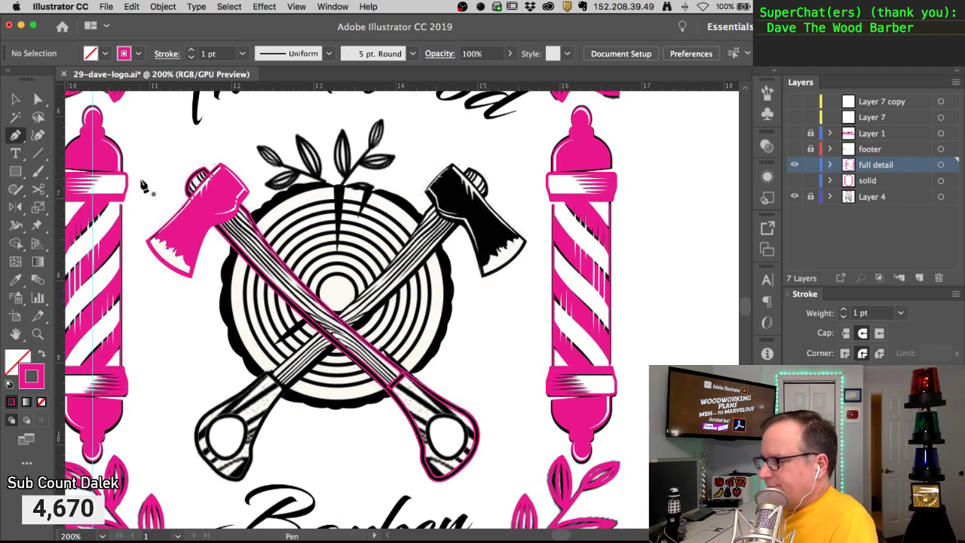
{"action": "left_click", "coordinate": [445, 435], "text": "super"}
{"action": "left_click", "coordinate": [394, 279], "text": "super"}
{"action": "left_click", "coordinate": [420, 334], "text": "super"}
{"action": "left_click_drag", "start_coordinate": [407, 343], "coordinate": [319, 325]}
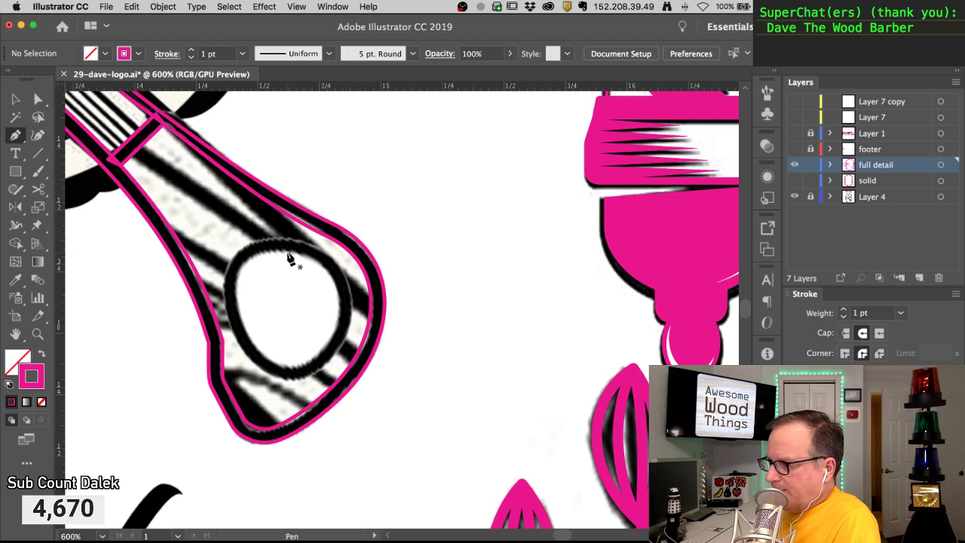
{"action": "left_click_drag", "start_coordinate": [314, 255], "coordinate": [324, 262]}
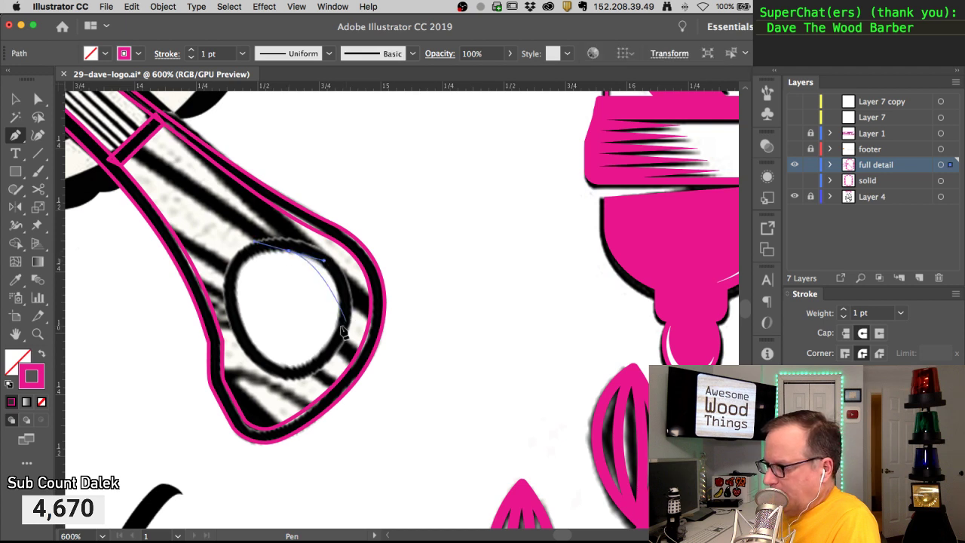
{"action": "left_click_drag", "start_coordinate": [336, 324], "coordinate": [251, 347]}
{"action": "left_click", "coordinate": [238, 291]}
{"action": "mouse_move", "coordinate": [236, 285]}
{"action": "left_mouse_down"}
{"action": "mouse_move", "coordinate": [238, 257]}
{"action": "mouse_move", "coordinate": [315, 257]}
{"action": "mouse_move", "coordinate": [302, 276]}
{"action": "left_mouse_up"}
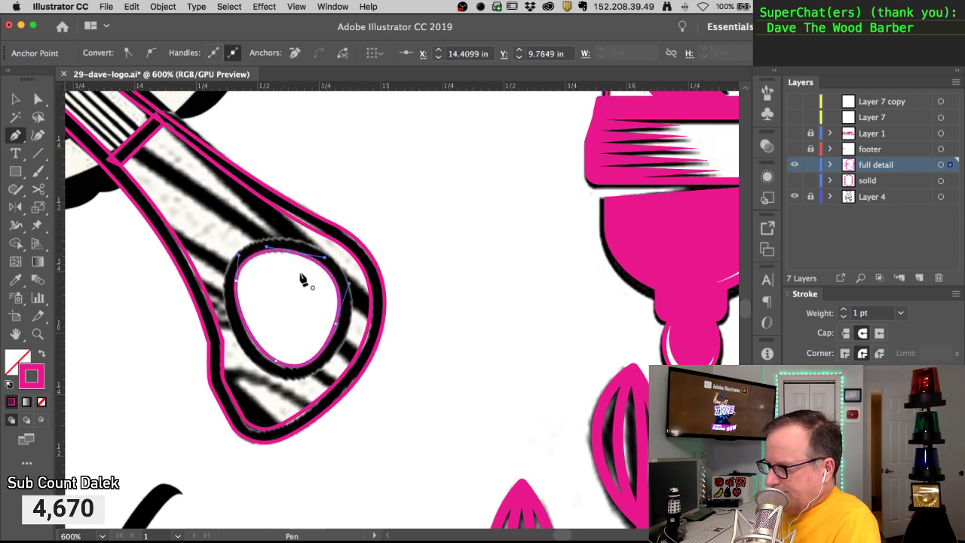
Refine the oval hole path's anchors and curve handles with Direct Selection to follow the sketched inner edge
{"action": "left_click", "coordinate": [263, 358], "text": "super"}
{"action": "left_click", "coordinate": [275, 368], "text": "super"}
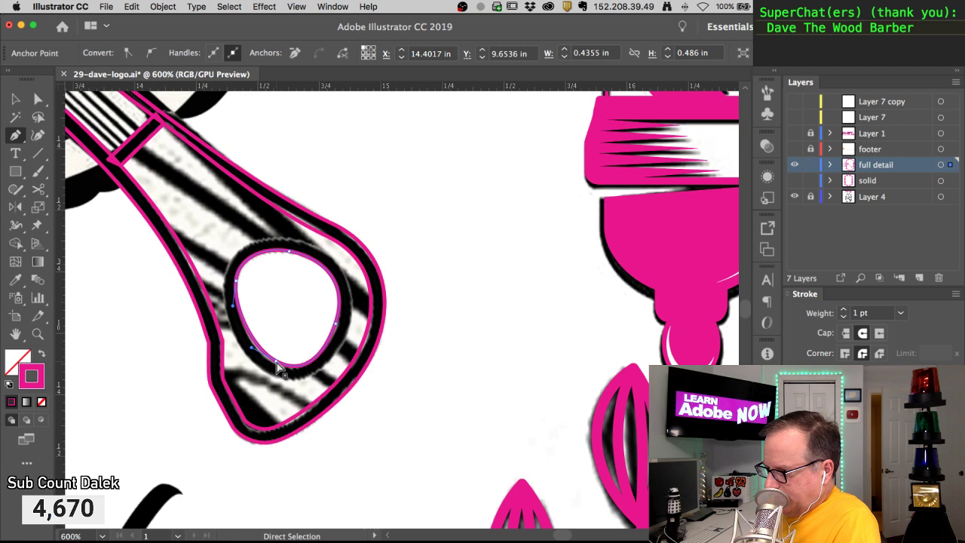
{"action": "left_click", "coordinate": [251, 355], "text": "super"}
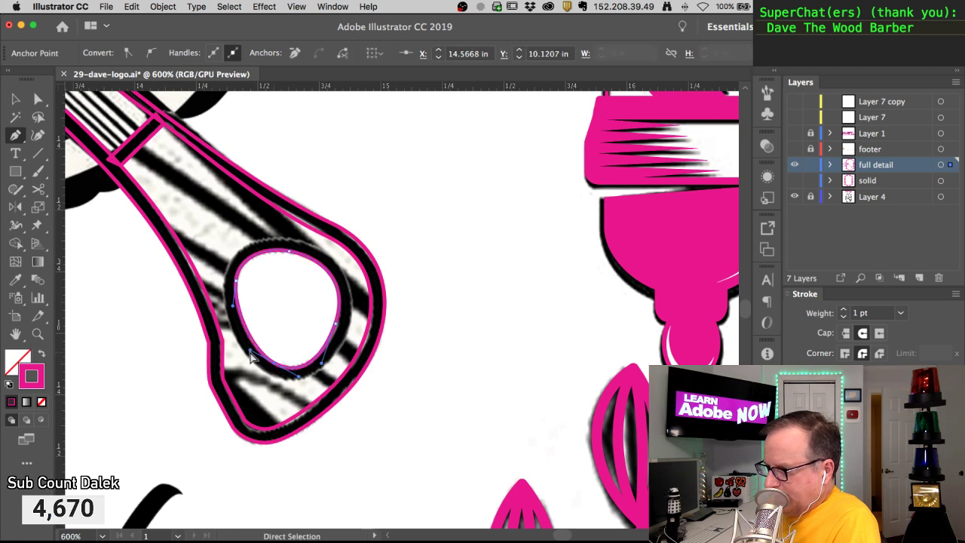
{"action": "left_click", "coordinate": [289, 305], "text": "super"}
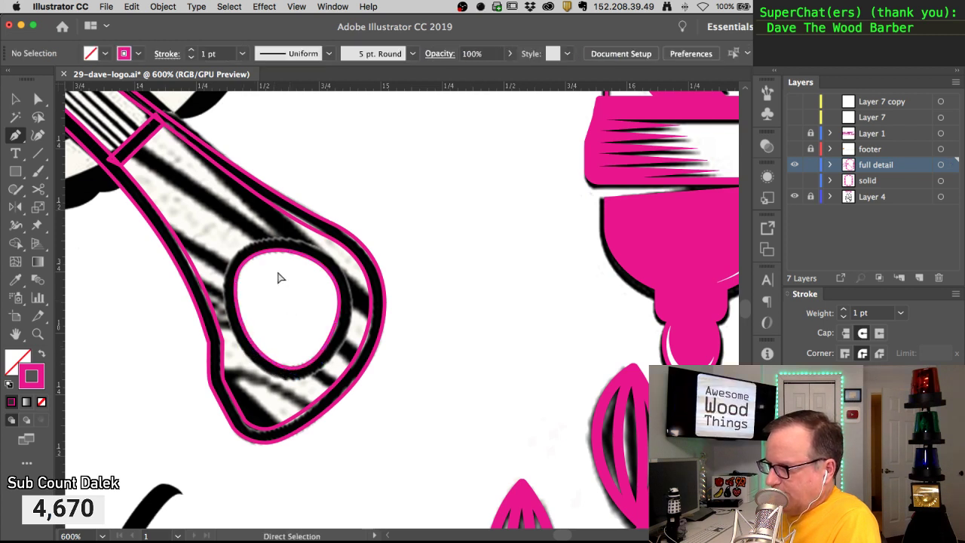
{"action": "left_click", "coordinate": [259, 260], "text": "super"}
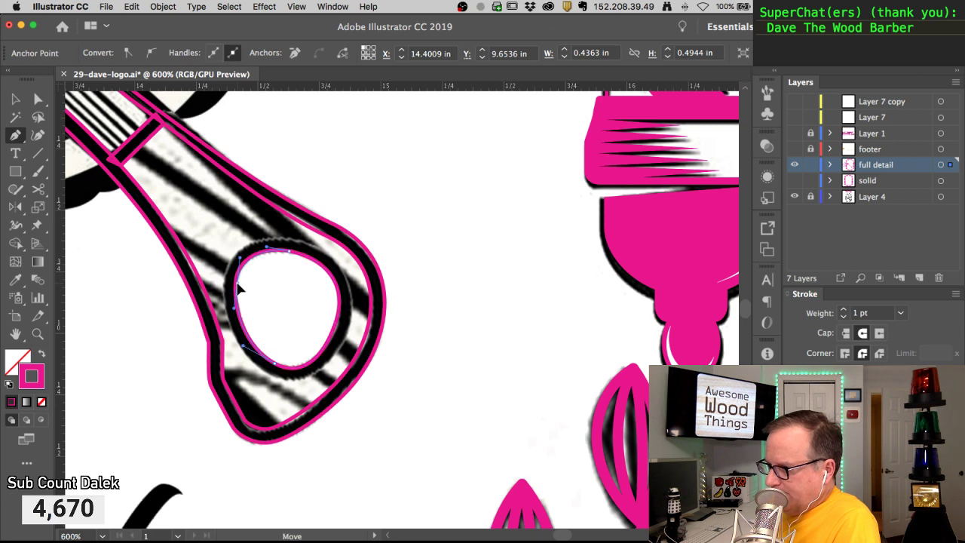
{"action": "left_click", "coordinate": [237, 289], "text": "super"}
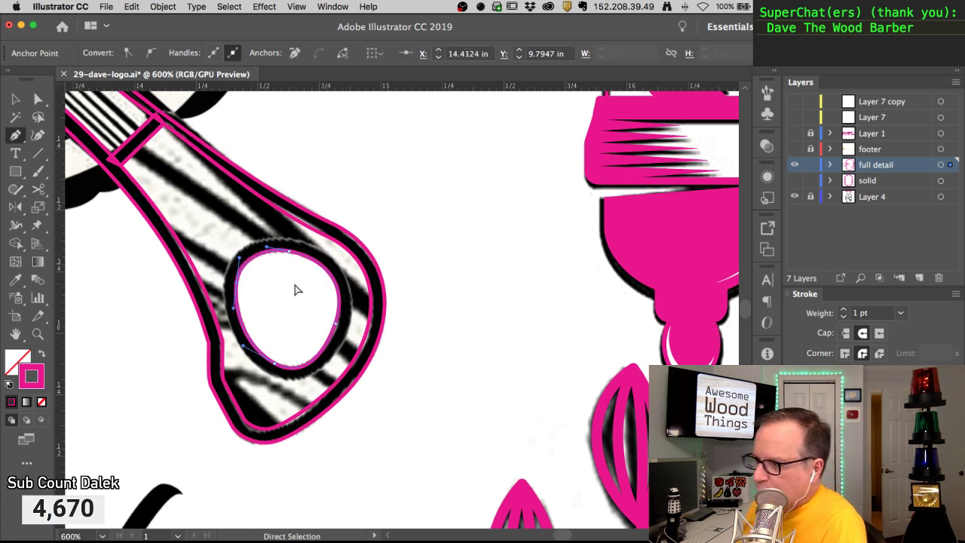
{"action": "mouse_move", "coordinate": [338, 326]}
{"action": "left_mouse_down"}
{"action": "mouse_move", "coordinate": [319, 319]}
{"action": "mouse_move", "coordinate": [337, 326]}
{"action": "left_mouse_up"}
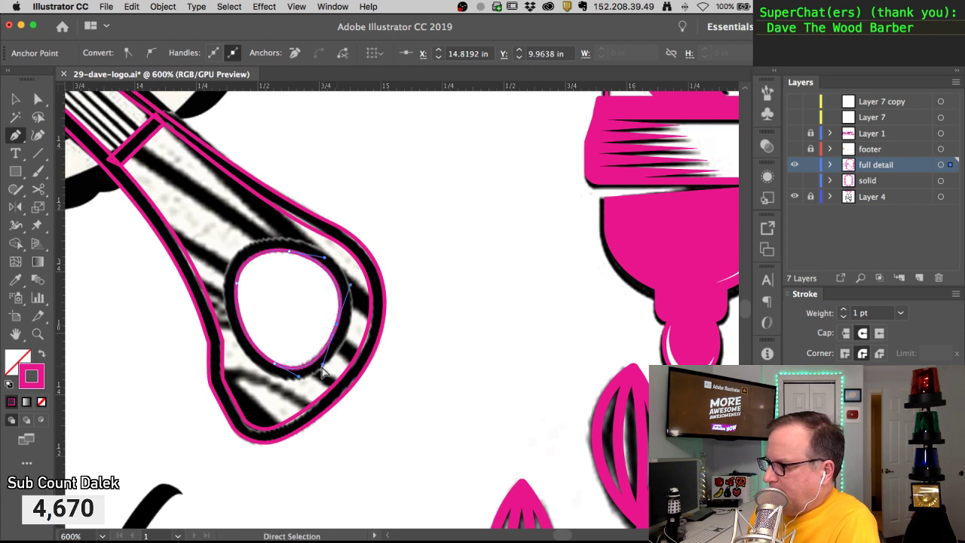
{"action": "left_click_drag", "start_coordinate": [323, 367], "coordinate": [298, 382]}
{"action": "left_click", "coordinate": [287, 343], "text": "super"}
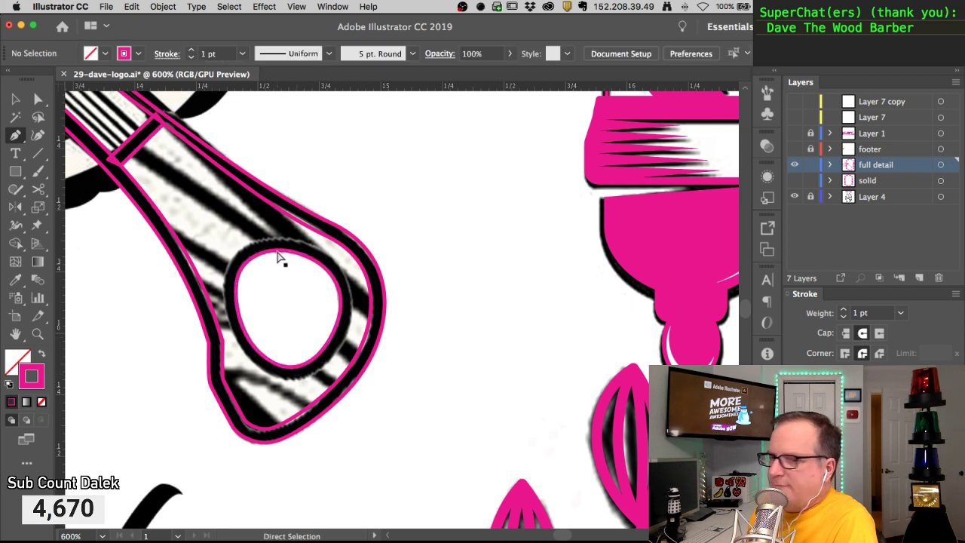
Offset the oval hole's path outward by 3 pt to form the ring's outer edge in the left axe's grip
{"action": "left_click", "coordinate": [296, 257], "text": "alt+super"}
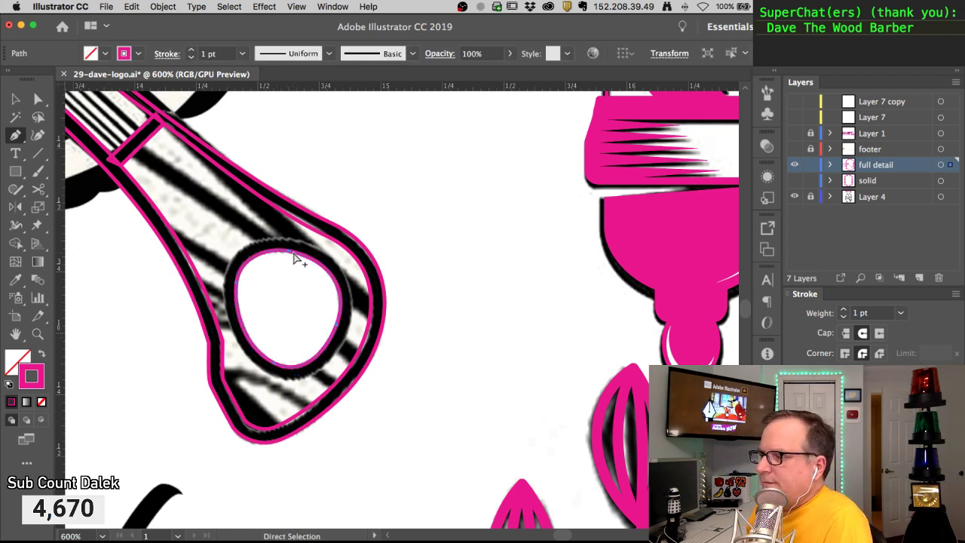
{"action": "left_click", "coordinate": [158, 6]}
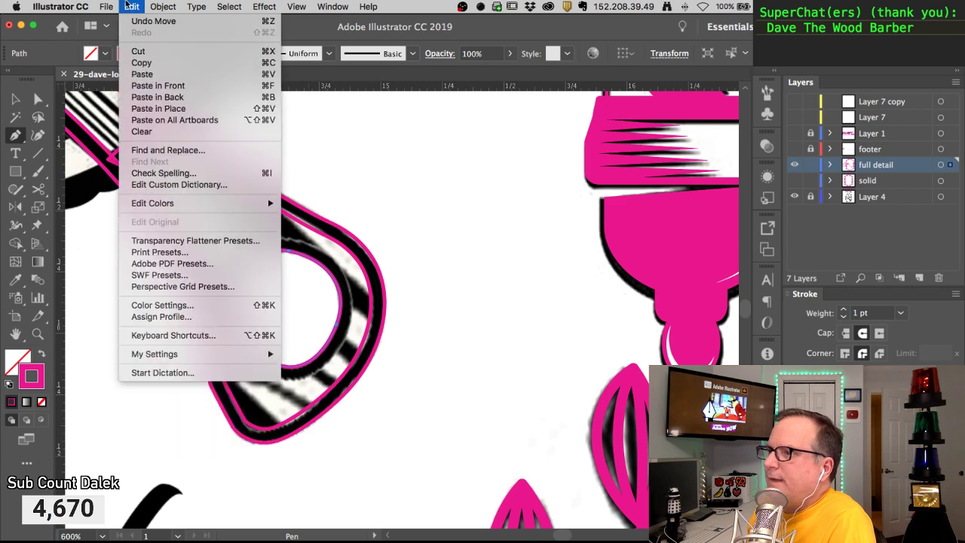
{"action": "mouse_move", "coordinate": [103, 6]}
{"action": "mouse_move", "coordinate": [159, 6]}
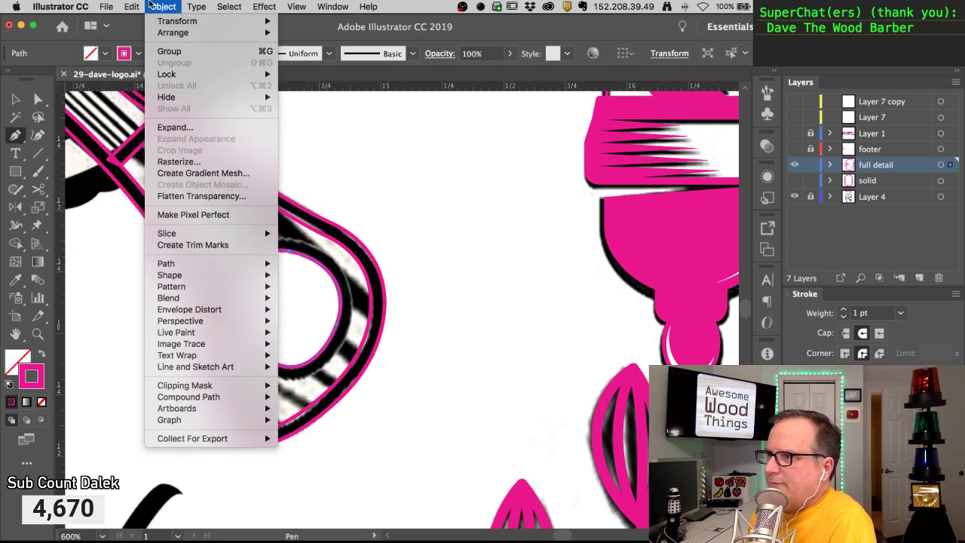
{"action": "mouse_move", "coordinate": [264, 263]}
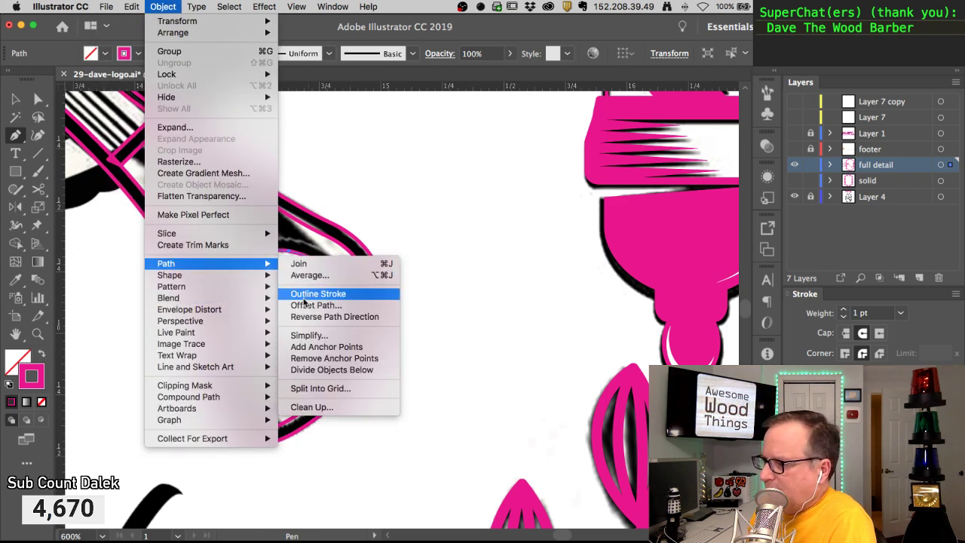
{"action": "left_click", "coordinate": [320, 305]}
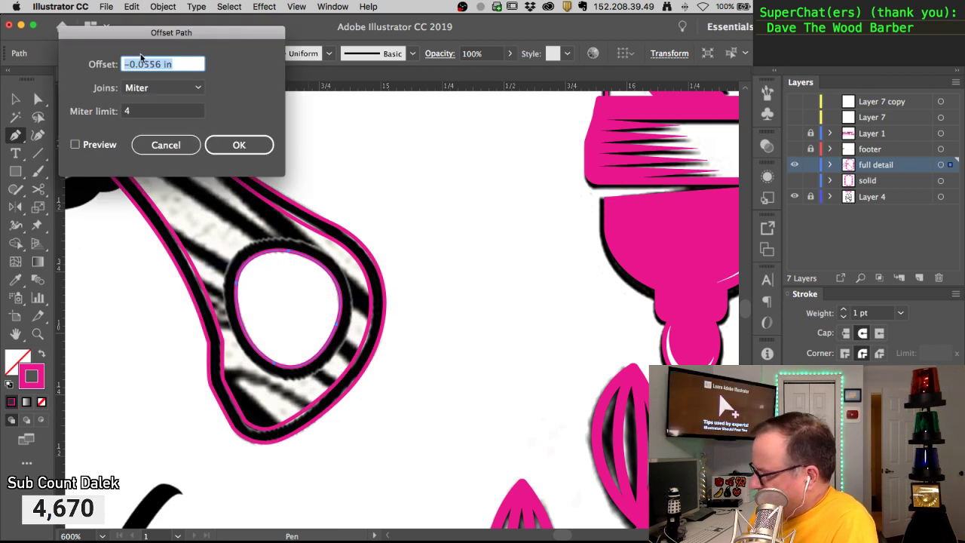
{"action": "type", "text": "3pt"}
{"action": "key", "text": "Return"}
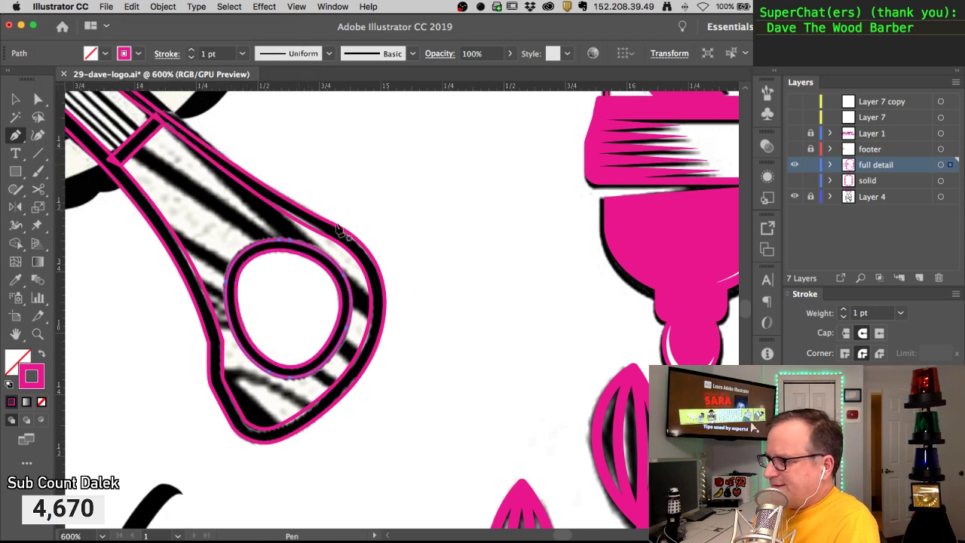
Deselect the offset path and examine how closely it follows the sketched ring around the oval hole
{"action": "key", "text": "super+shift+a"}
{"action": "key", "text": "space"}
{"action": "key", "text": "alt+super+space"}
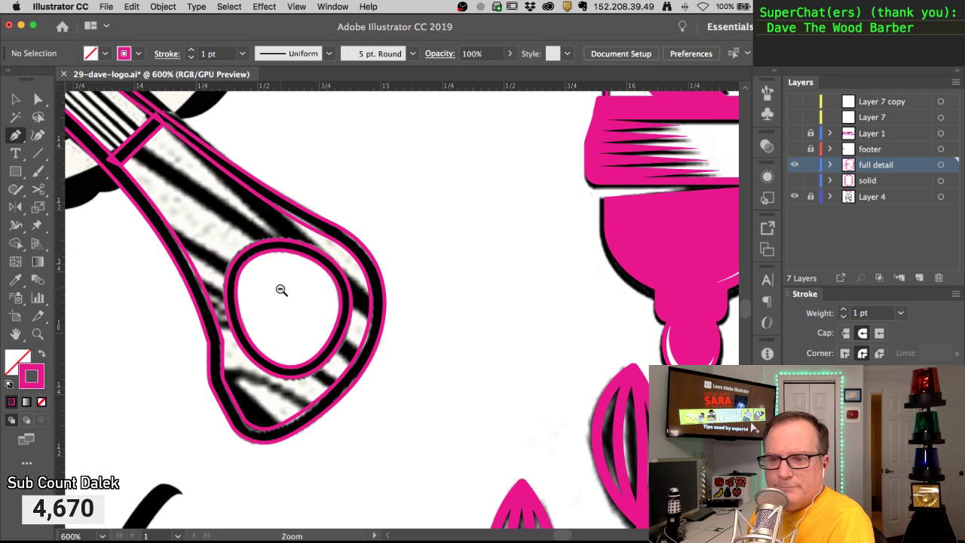
{"action": "left_click", "coordinate": [291, 278]}
{"action": "left_click", "coordinate": [387, 295]}
{"action": "left_click", "coordinate": [388, 294]}
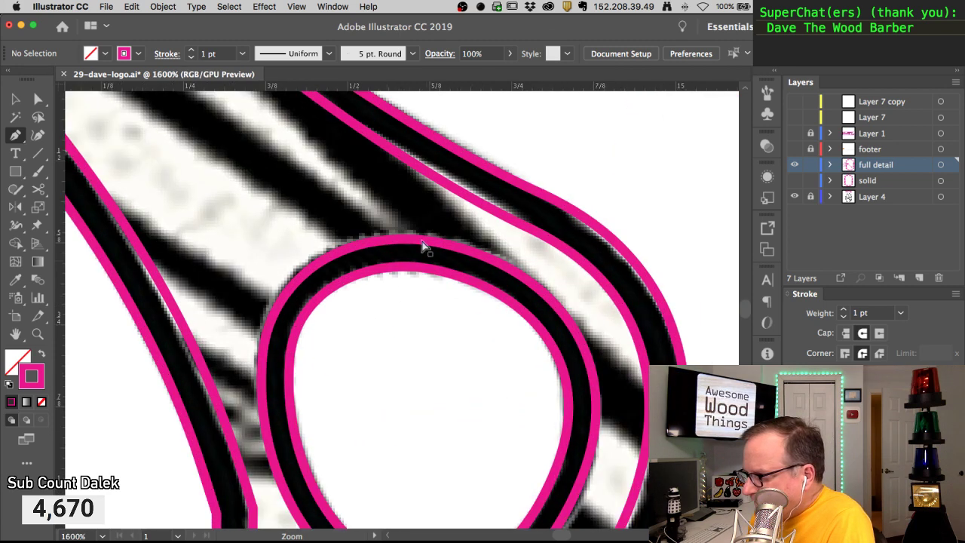
{"action": "key", "text": "super"}
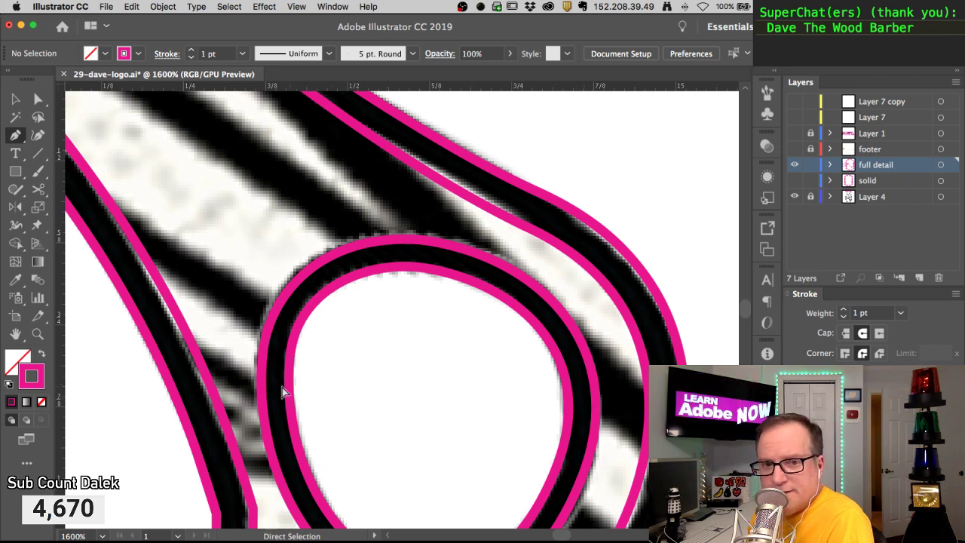
{"action": "left_click", "coordinate": [406, 341], "text": "alt+super"}
{"action": "left_click", "coordinate": [405, 340], "text": "alt+super"}
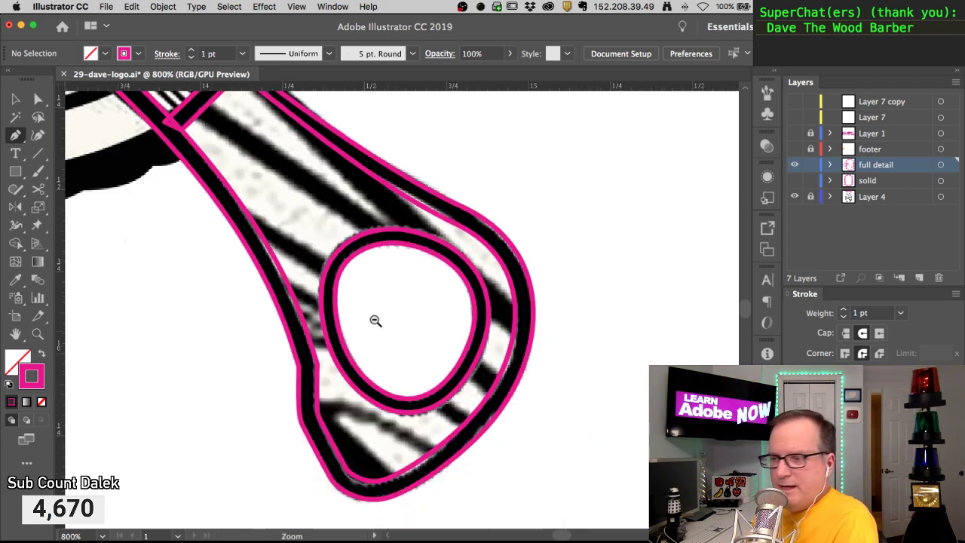
{"action": "left_click", "coordinate": [378, 321], "text": "alt+super"}
{"action": "left_click", "coordinate": [387, 314], "text": "alt+super"}
{"action": "left_click", "coordinate": [385, 312], "text": "alt+super"}
{"action": "left_click", "coordinate": [383, 315], "text": "alt+super"}
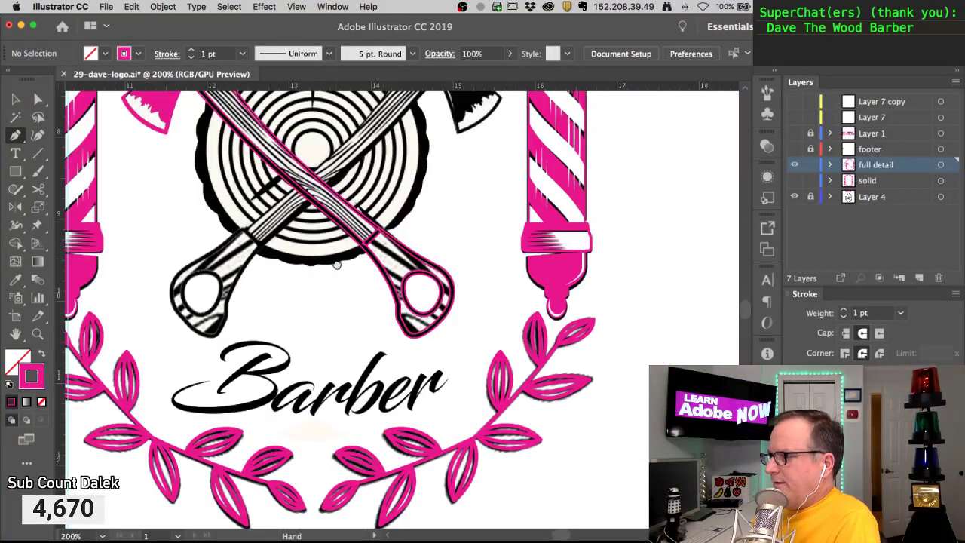
Draw a circle outward from the centre of the log slice with the Ellipse tool, matching the innermost growth ring
{"action": "left_click_drag", "start_coordinate": [335, 264], "coordinate": [347, 383]}
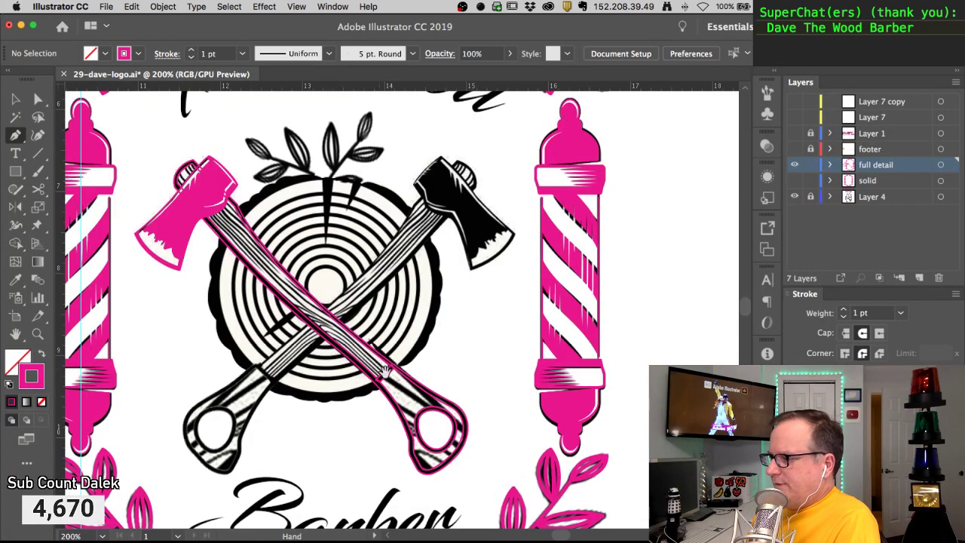
{"action": "left_click", "coordinate": [352, 286], "text": "super"}
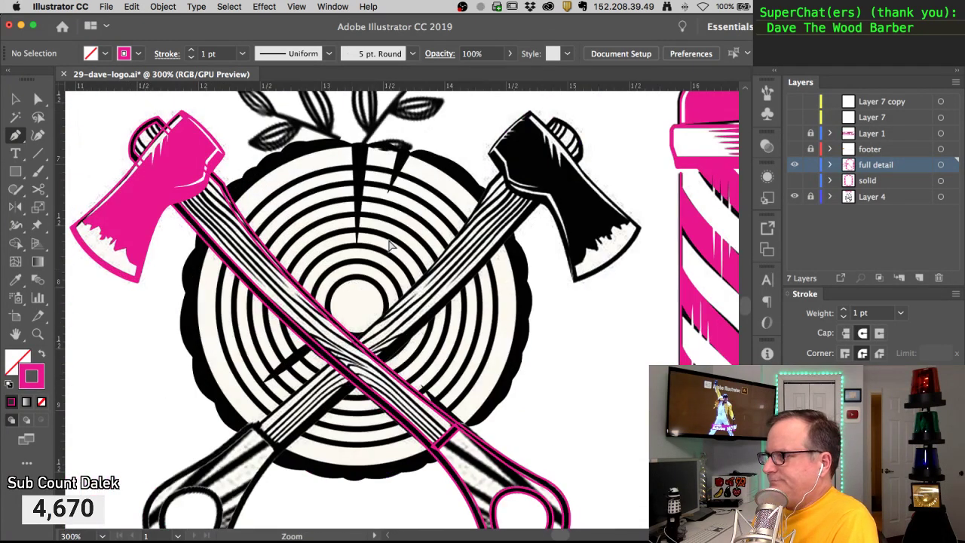
{"action": "left_click", "coordinate": [16, 172]}
{"action": "left_click_drag", "start_coordinate": [16, 173], "coordinate": [76, 207]}
{"action": "left_click", "coordinate": [355, 309]}
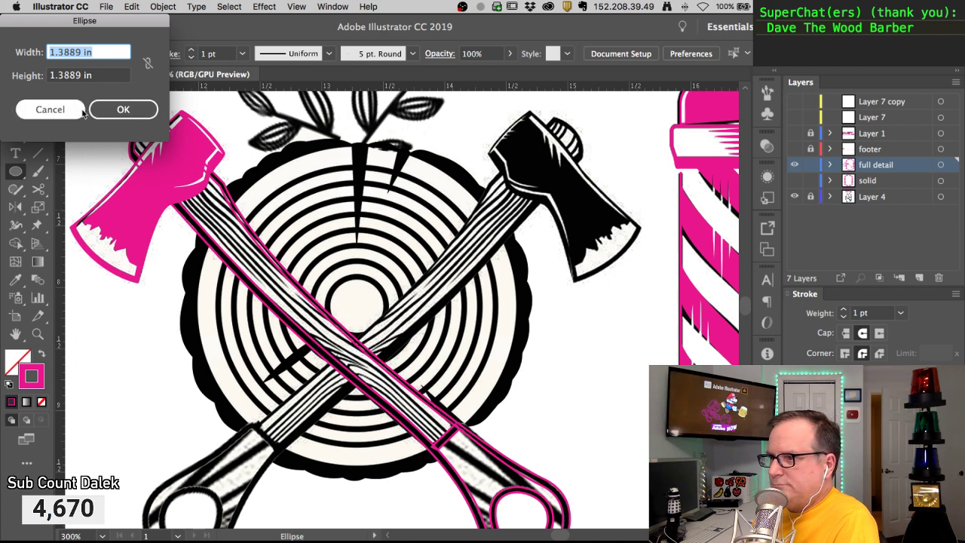
{"action": "key", "text": "Escape"}
{"action": "left_click", "coordinate": [343, 328], "text": "alt+super"}
{"action": "left_click", "coordinate": [357, 310], "text": "super"}
{"action": "left_click", "coordinate": [337, 322], "text": "alt+super"}
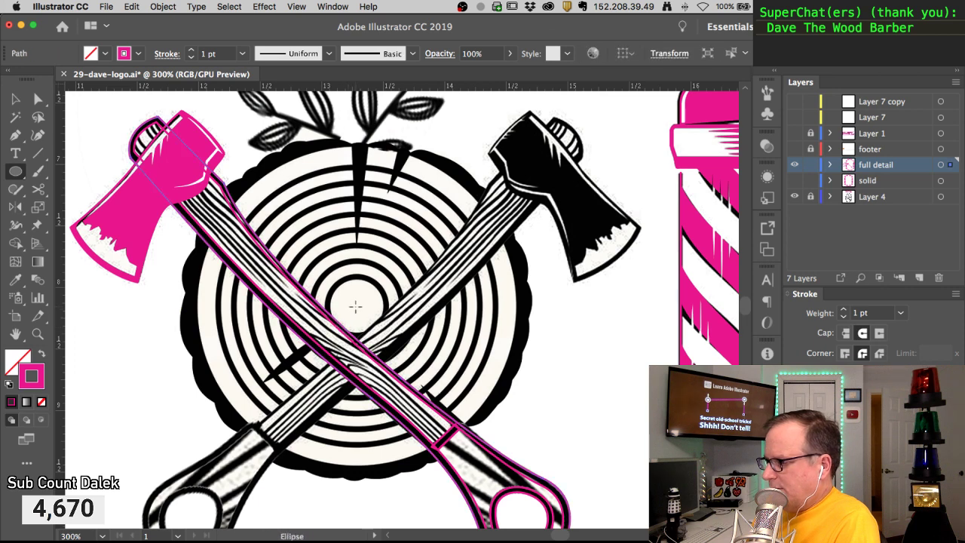
{"action": "left_click_drag", "start_coordinate": [357, 306], "coordinate": [388, 337]}
Set the innermost ring circle's stroke weight to 3 pt
{"action": "left_click", "coordinate": [844, 310]}
{"action": "left_click", "coordinate": [844, 310]}
{"action": "left_click", "coordinate": [844, 310]}
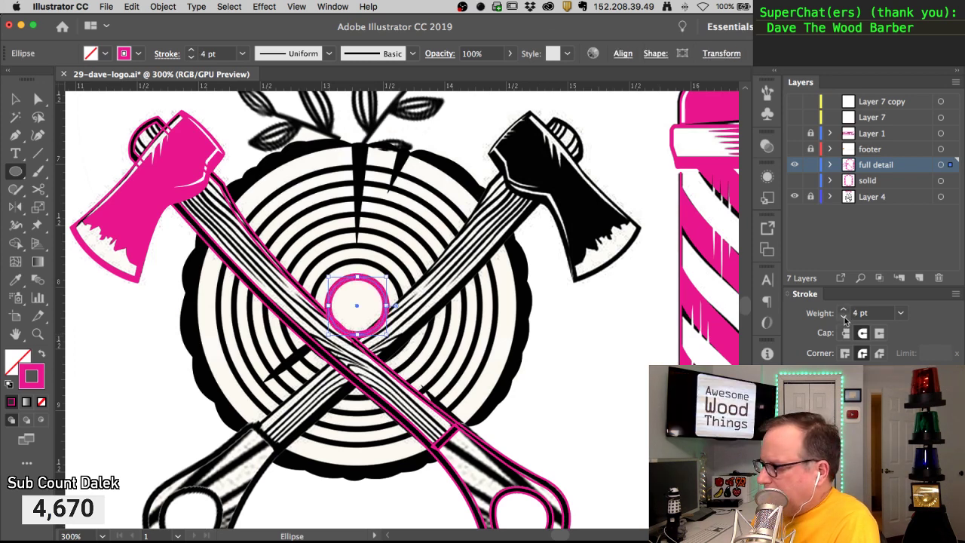
{"action": "left_click", "coordinate": [845, 318]}
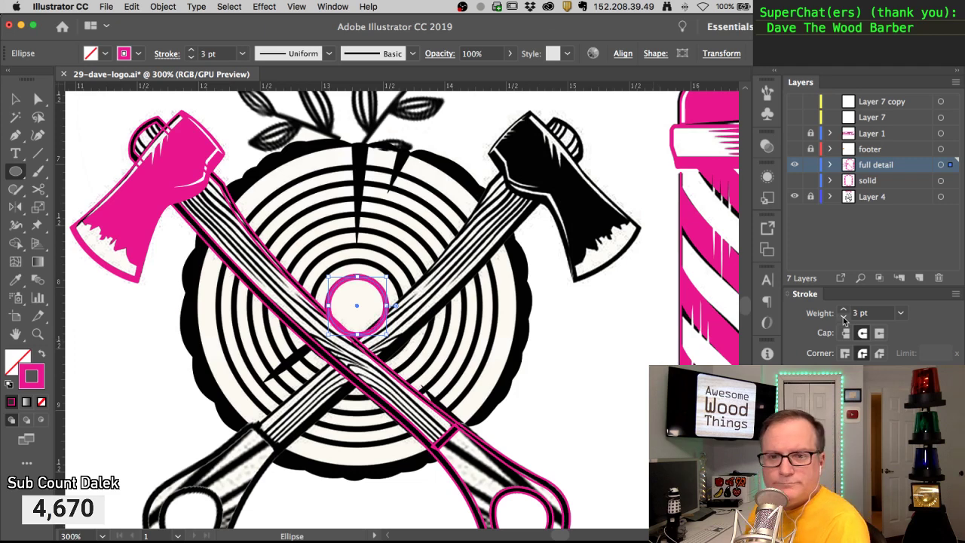
Scale the ring circle uniformly to 110% about its centre with Scale Corners and Scale Strokes & Effects turned off
{"action": "key", "text": "super"}
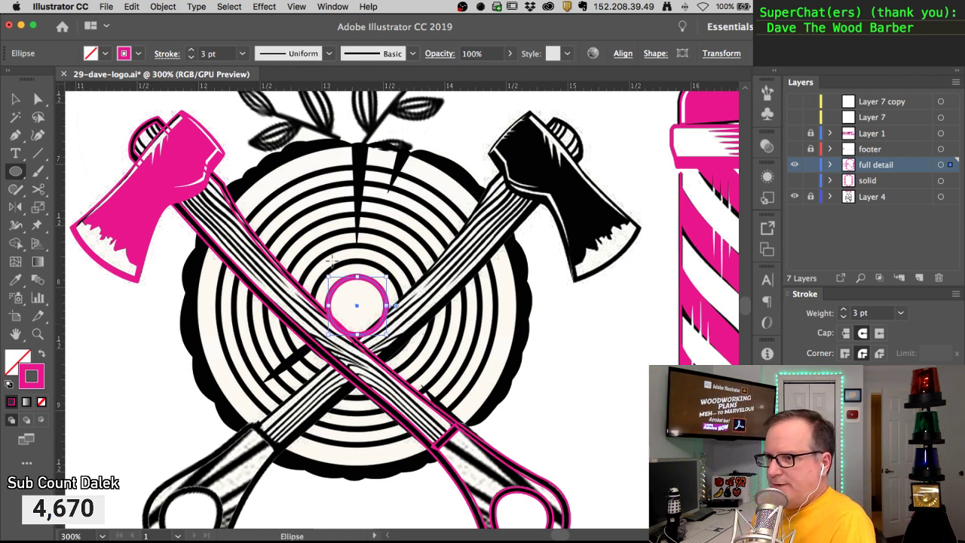
{"action": "key", "text": "s"}
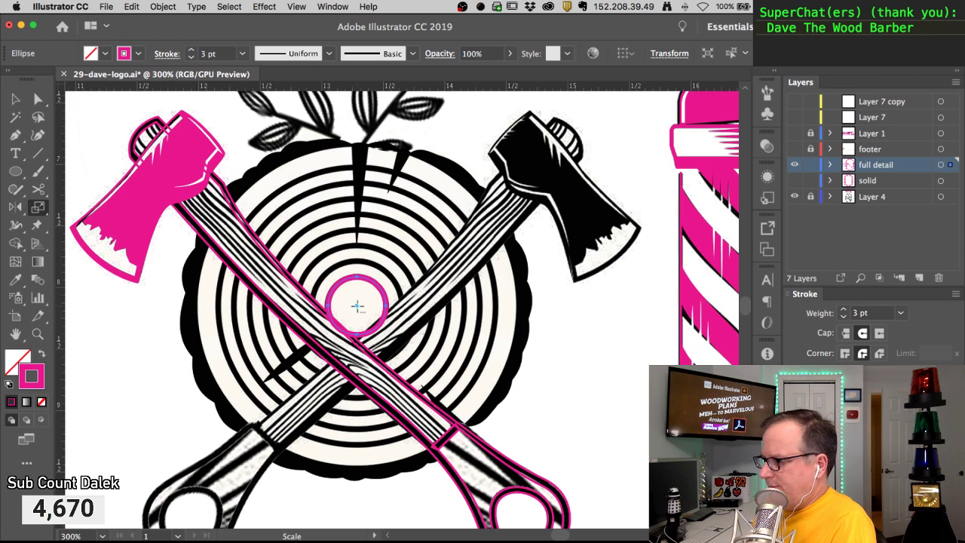
{"action": "left_click", "coordinate": [357, 306], "text": "alt"}
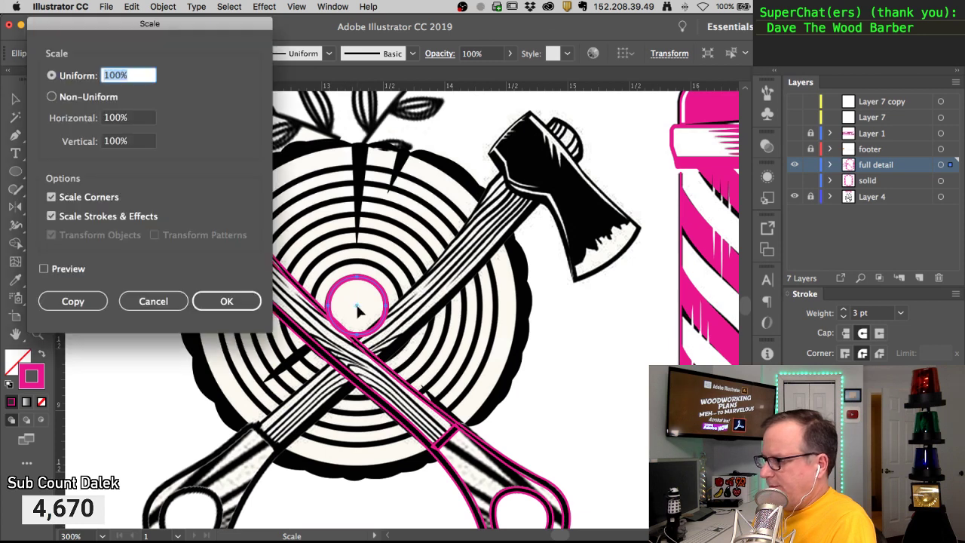
{"action": "left_click", "coordinate": [74, 219]}
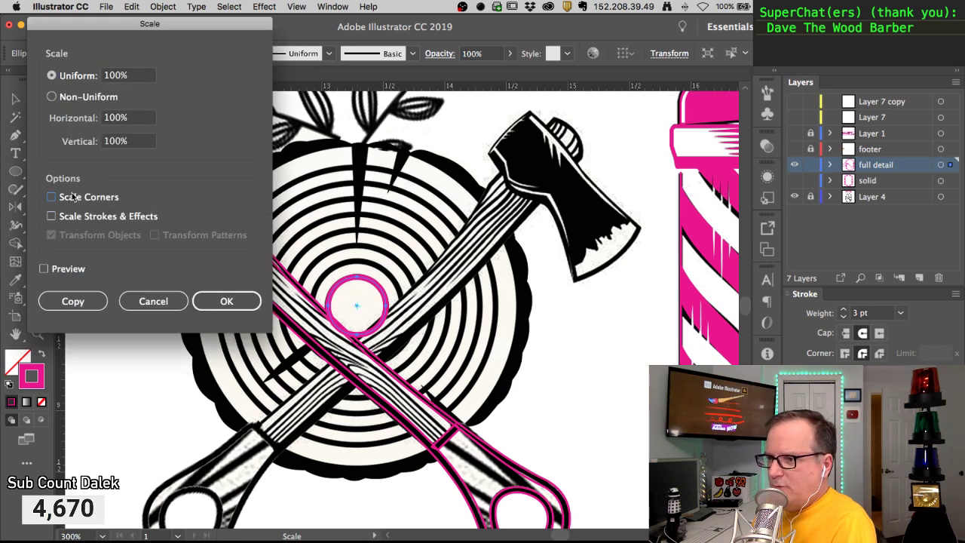
{"action": "left_click", "coordinate": [114, 77]}
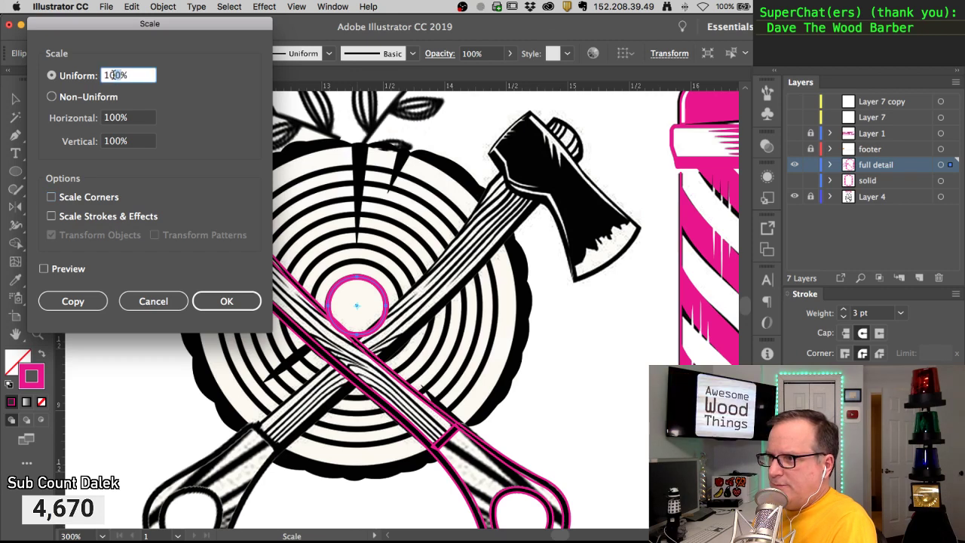
{"action": "type", "text": "110"}
{"action": "key", "text": "Return"}
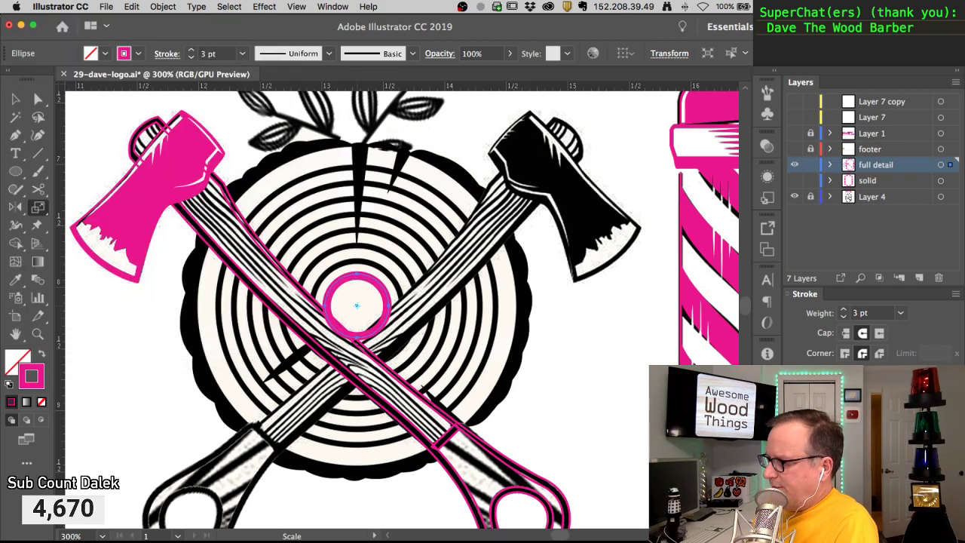
Undo the 110% scaling and make enlarged concentric copies of the circle with the Scale tool to match the second and third growth rings
{"action": "left_click", "coordinate": [35, 207]}
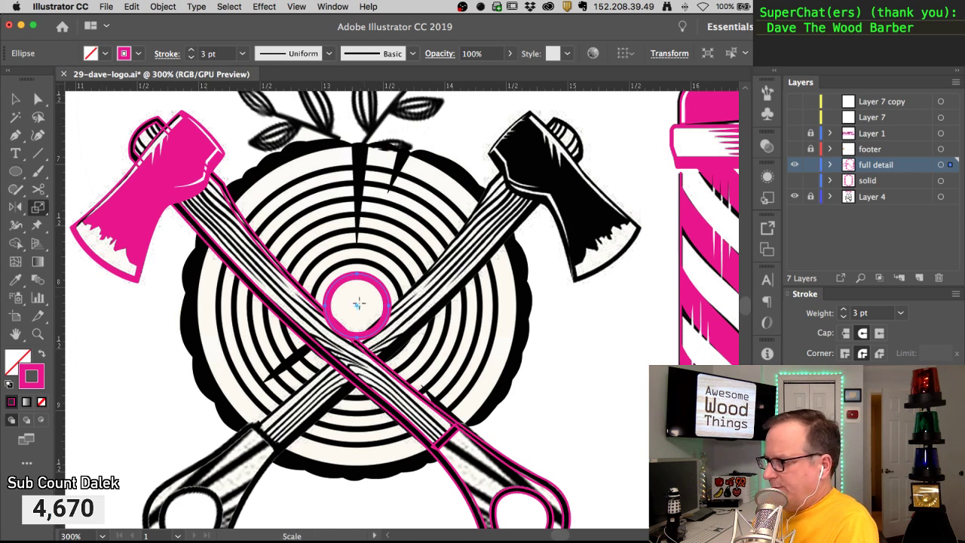
{"action": "left_click_drag", "start_coordinate": [411, 346], "coordinate": [419, 355]}
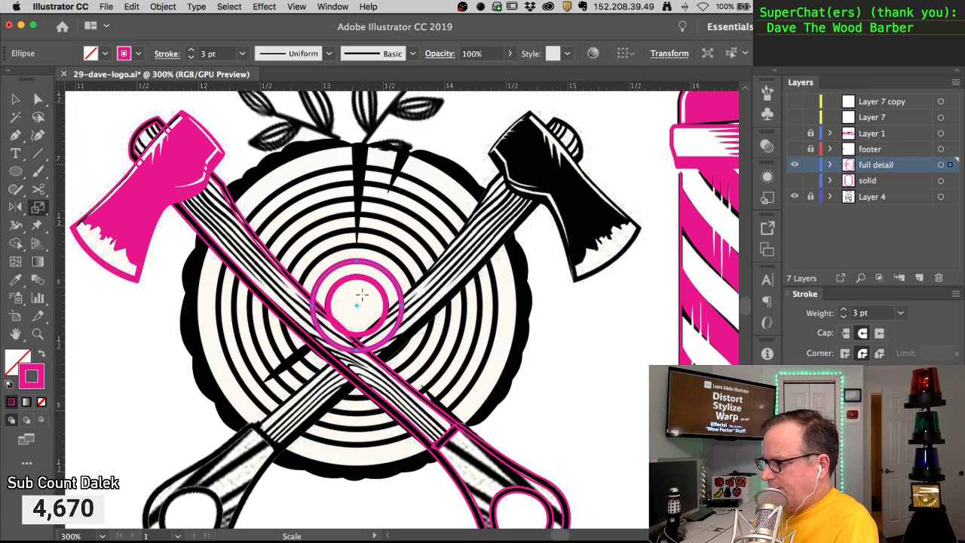
{"action": "key", "text": "super"}
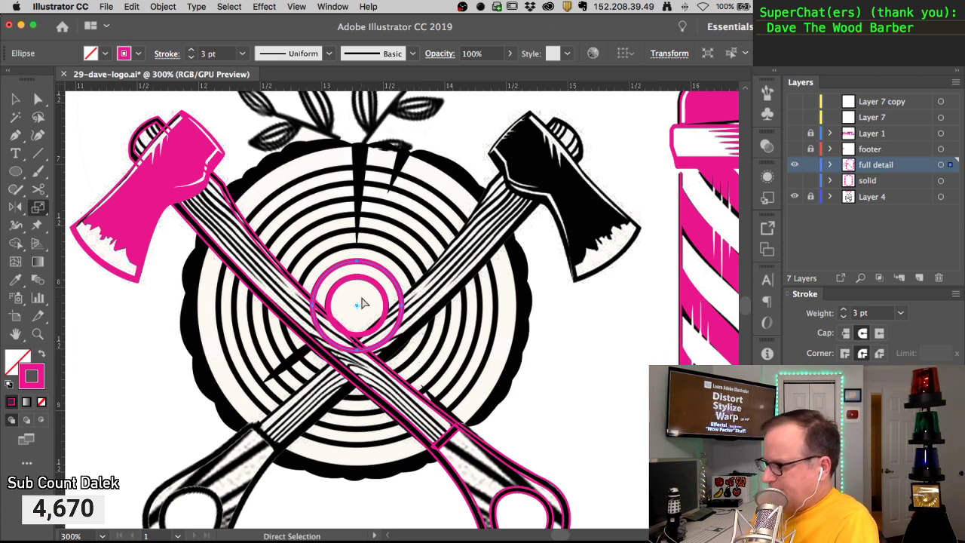
{"action": "key", "text": "s"}
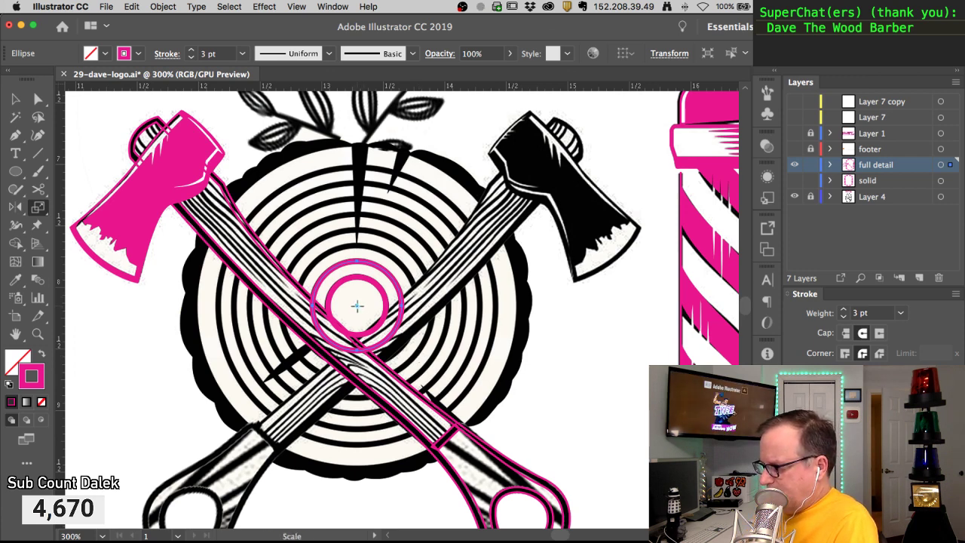
{"action": "mouse_move", "coordinate": [417, 350]}
{"action": "left_mouse_down"}
{"action": "mouse_move", "coordinate": [435, 366]}
{"action": "mouse_move", "coordinate": [431, 358]}
{"action": "left_mouse_up"}
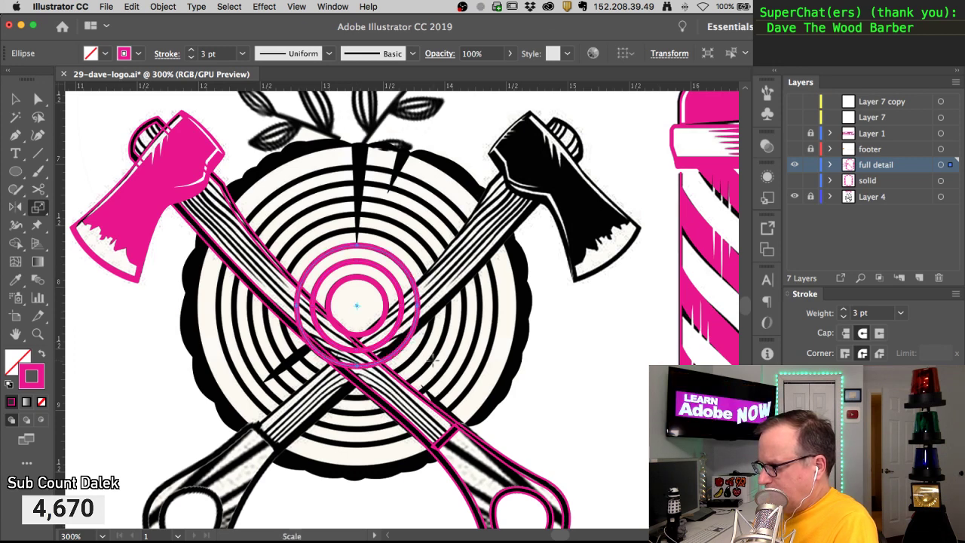
Scale further enlarged copies about the log's centre to match the fourth and fifth growth rings
{"action": "key", "text": "a"}
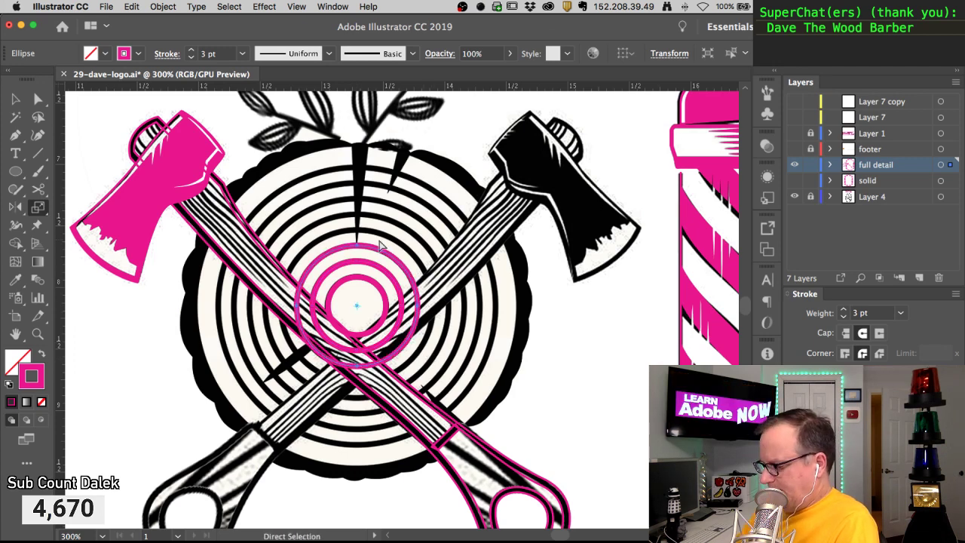
{"action": "key", "text": "s"}
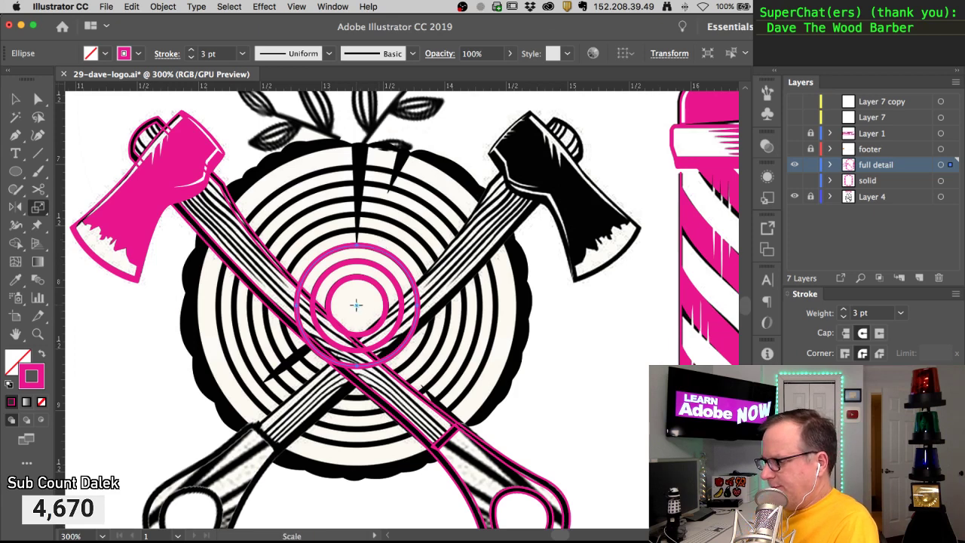
{"action": "left_click_drag", "start_coordinate": [452, 375], "coordinate": [469, 397]}
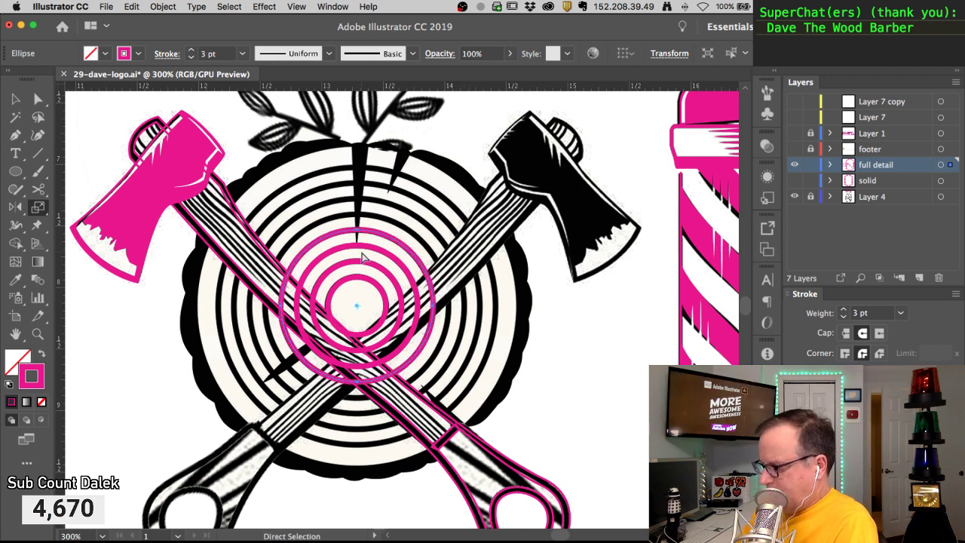
{"action": "left_click_drag", "start_coordinate": [483, 364], "coordinate": [498, 386]}
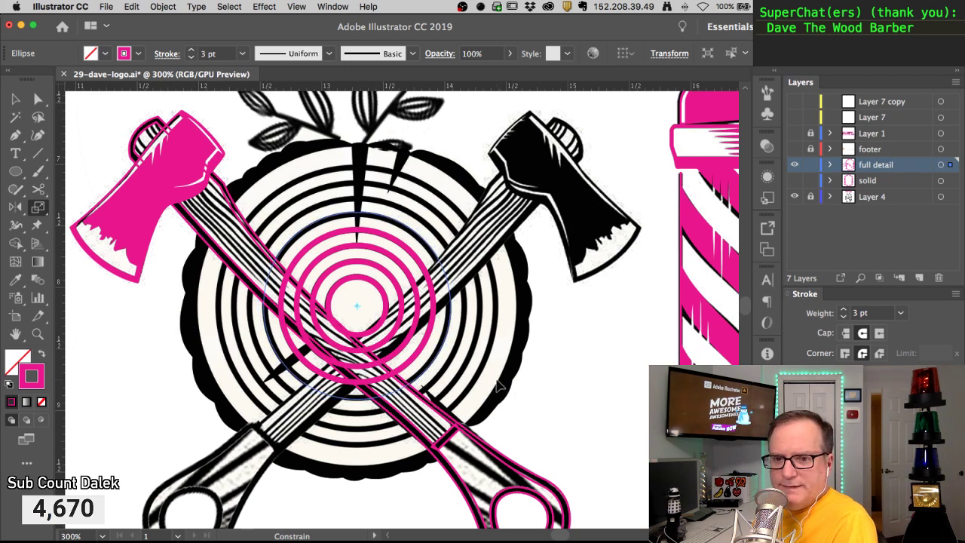
Add an enlarged concentric copy of the outermost magenta ring over the next growth ring of the log
{"action": "left_click_drag", "start_coordinate": [497, 386], "coordinate": [496, 385]}
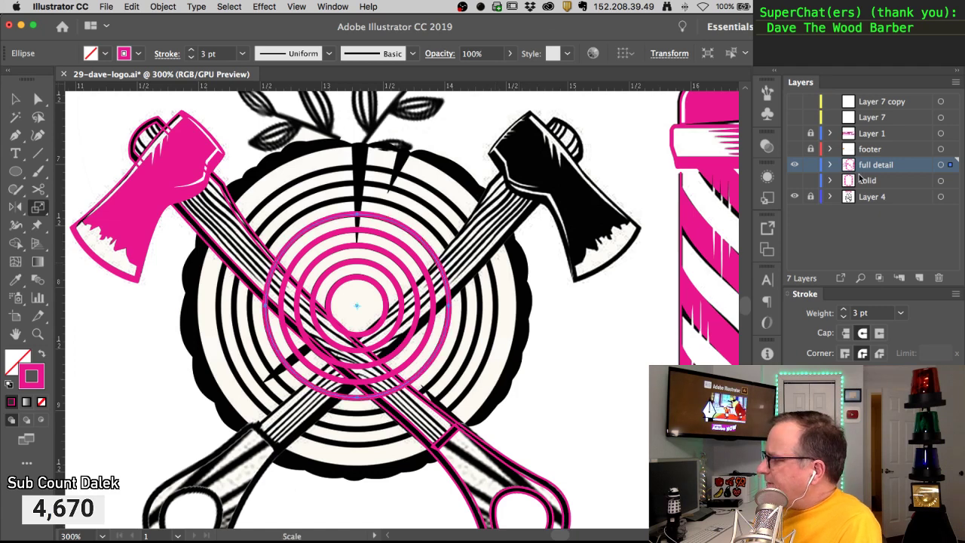
Compare the solid and full detail layers by switching their visibility at the barber pole and the upper laurel leaves
{"action": "left_click", "coordinate": [795, 165]}
{"action": "left_click", "coordinate": [794, 180]}
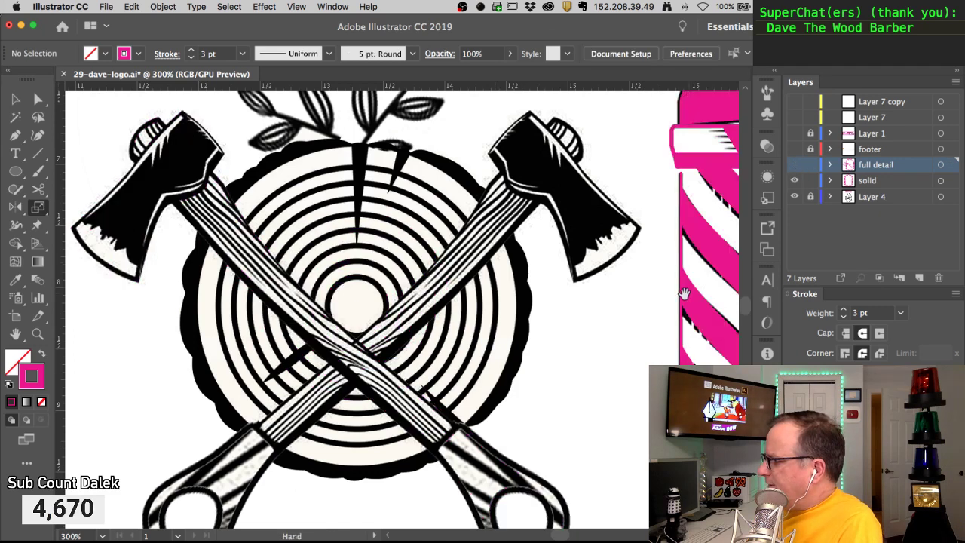
{"action": "left_click_drag", "start_coordinate": [688, 294], "coordinate": [464, 306]}
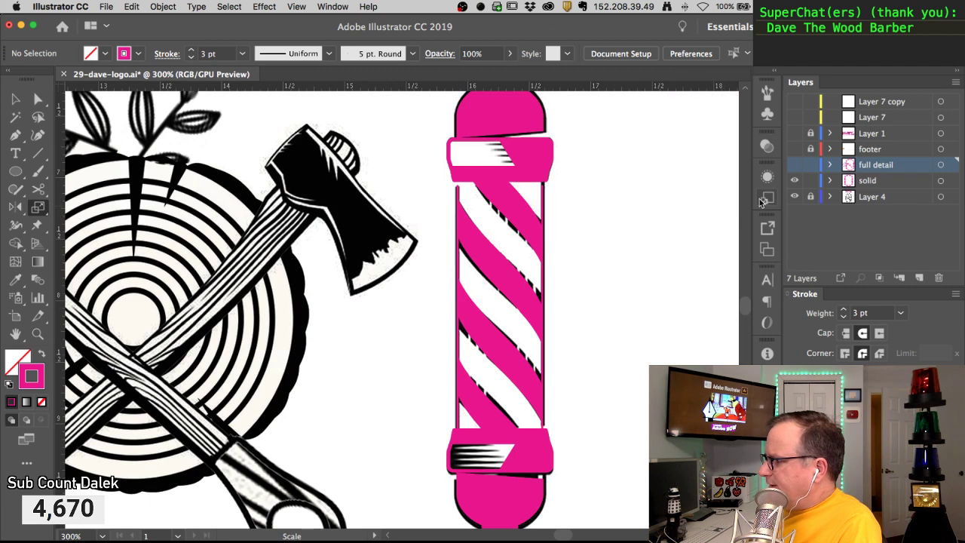
{"action": "left_click", "coordinate": [794, 164]}
{"action": "left_click", "coordinate": [794, 180]}
{"action": "left_click_drag", "start_coordinate": [295, 187], "coordinate": [497, 435]}
{"action": "left_click_drag", "start_coordinate": [519, 213], "coordinate": [454, 349]}
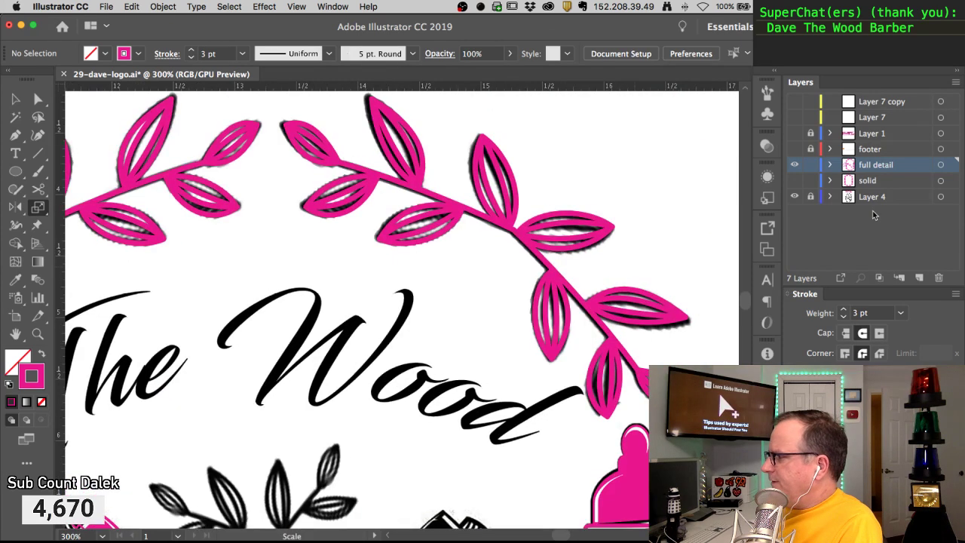
{"action": "left_click", "coordinate": [795, 166]}
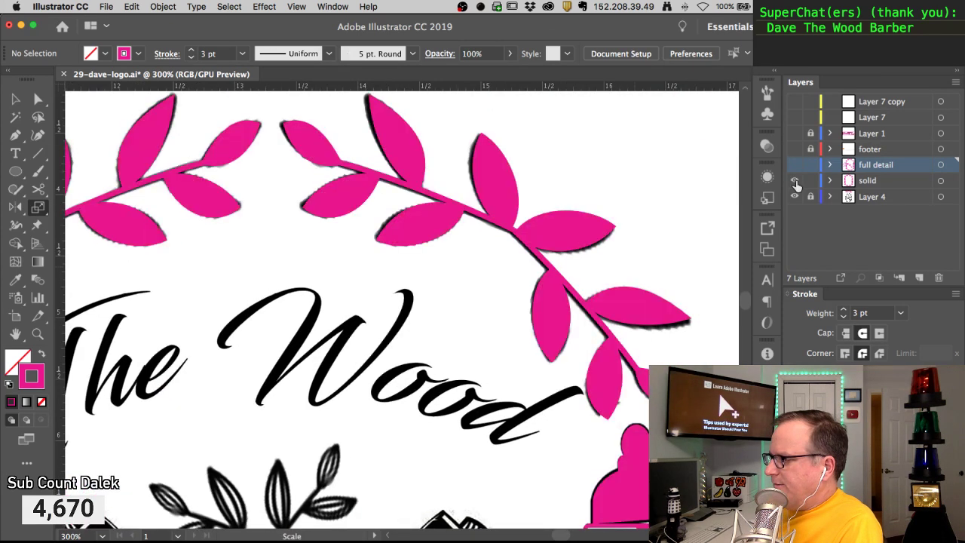
{"action": "left_click", "coordinate": [794, 167]}
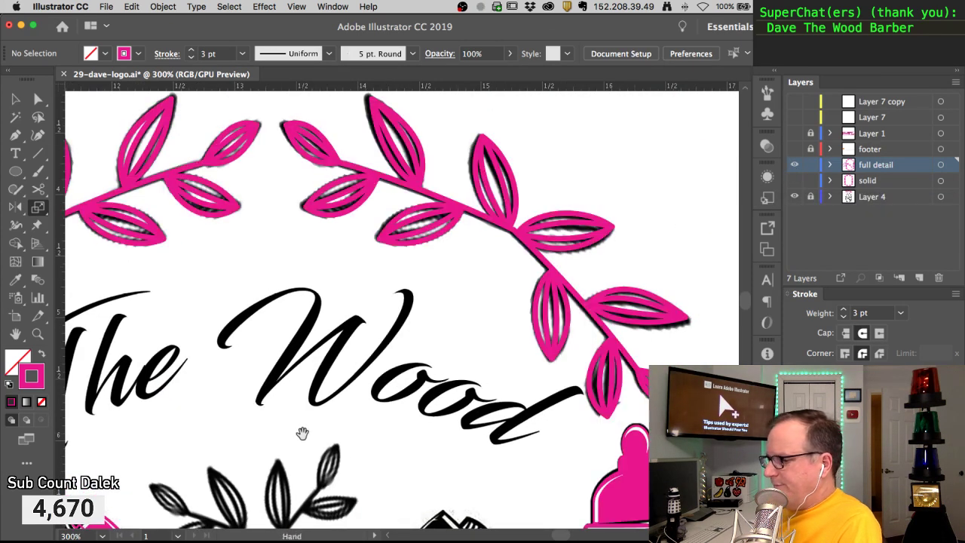
{"action": "left_click_drag", "start_coordinate": [302, 431], "coordinate": [373, 155]}
{"action": "left_click_drag", "start_coordinate": [370, 351], "coordinate": [368, 238]}
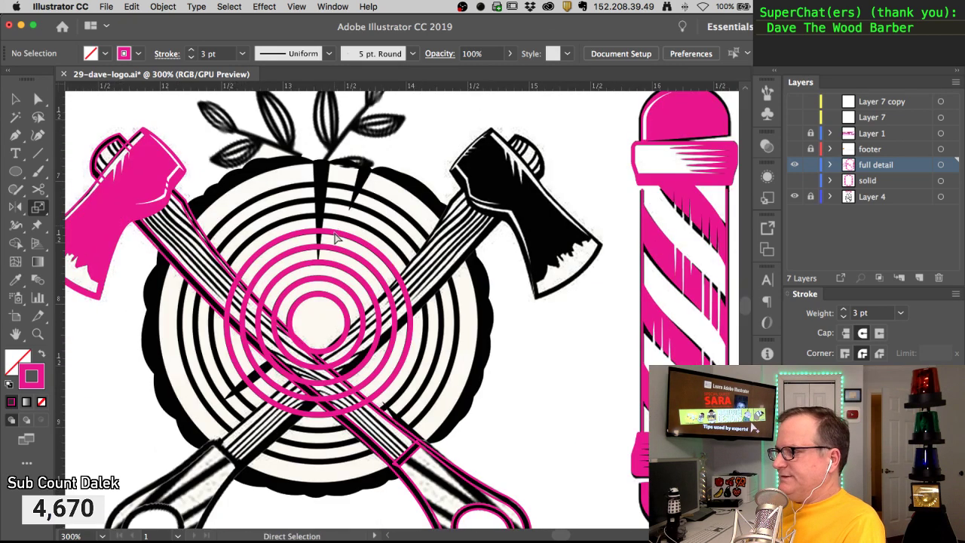
Scale a copy of the outermost traced ring about the log's centre to match the next growth ring
{"action": "left_click", "coordinate": [337, 237], "text": "alt"}
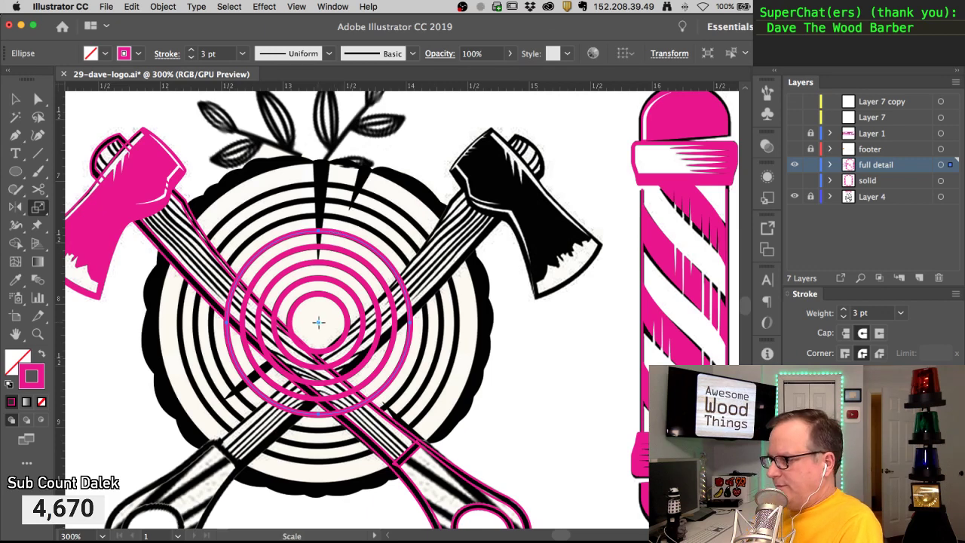
{"action": "left_click_drag", "start_coordinate": [411, 386], "coordinate": [423, 386]}
{"action": "key", "text": "super+c"}
{"action": "key", "text": "super+v"}
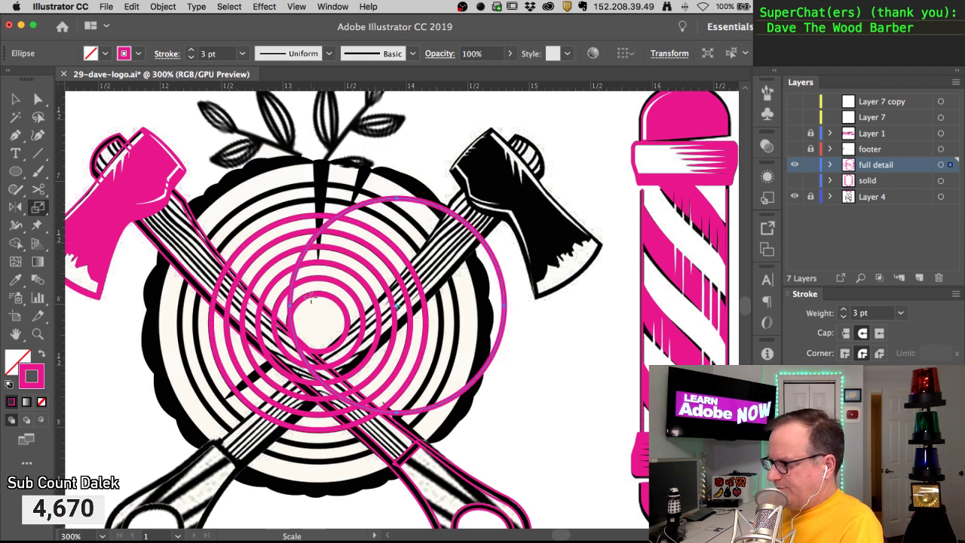
{"action": "key", "text": "Delete"}
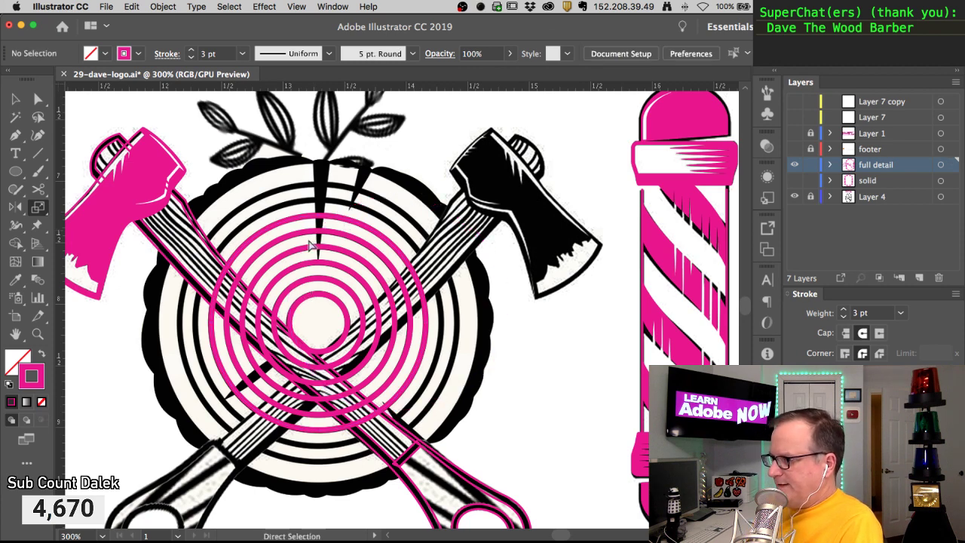
Add three progressively larger concentric copies of the outermost ring, the last one reaching the edge of the log's pale face
{"action": "left_click", "coordinate": [315, 217]}
{"action": "key", "text": "s"}
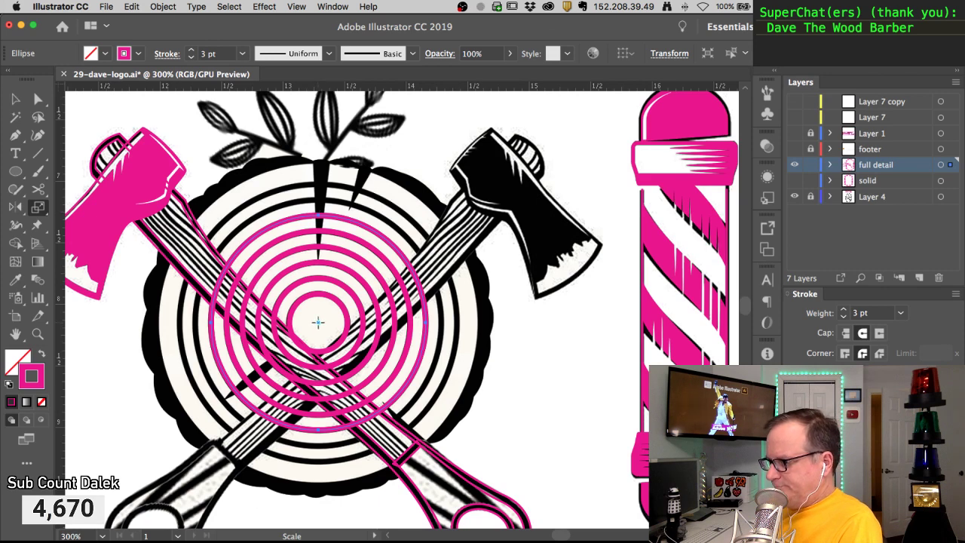
{"action": "left_click_drag", "start_coordinate": [462, 415], "coordinate": [482, 428]}
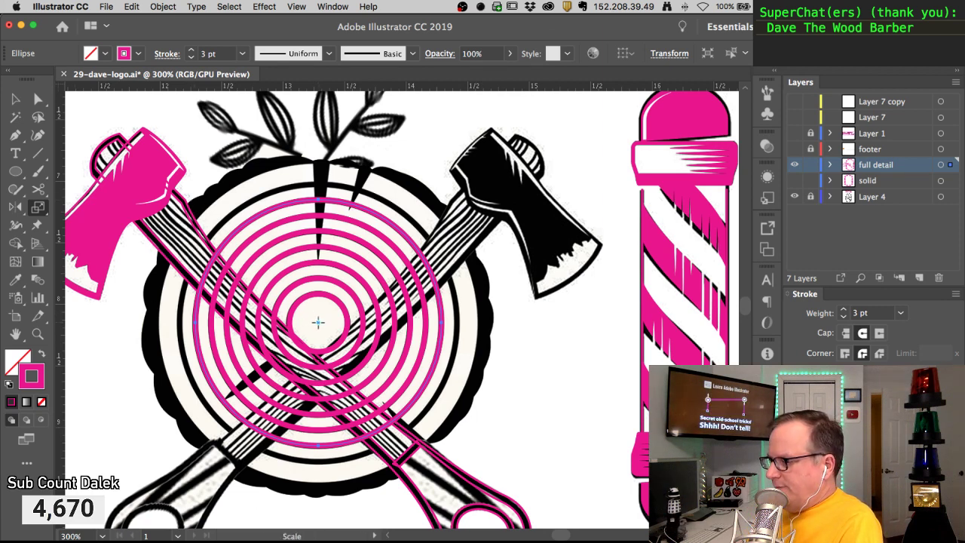
{"action": "left_click_drag", "start_coordinate": [487, 393], "coordinate": [493, 395]}
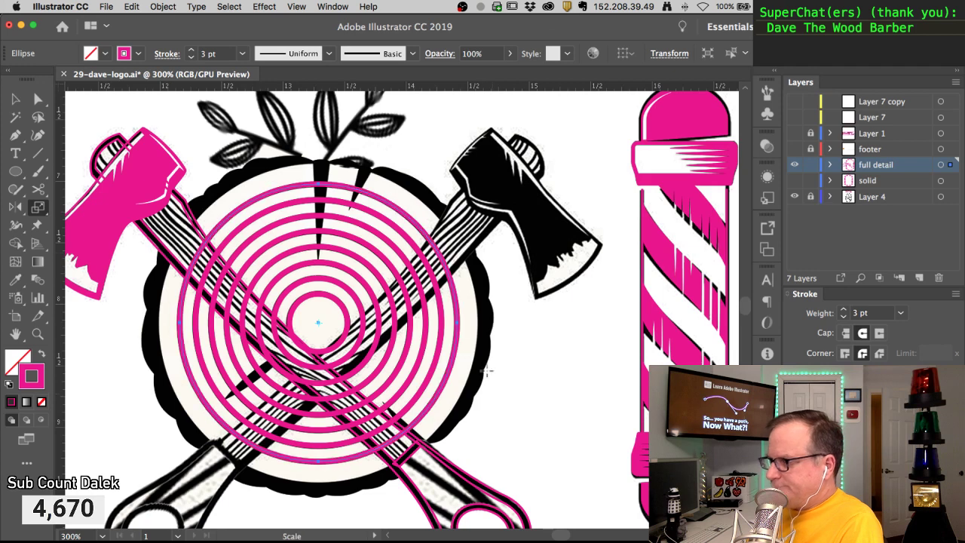
{"action": "key", "text": "a"}
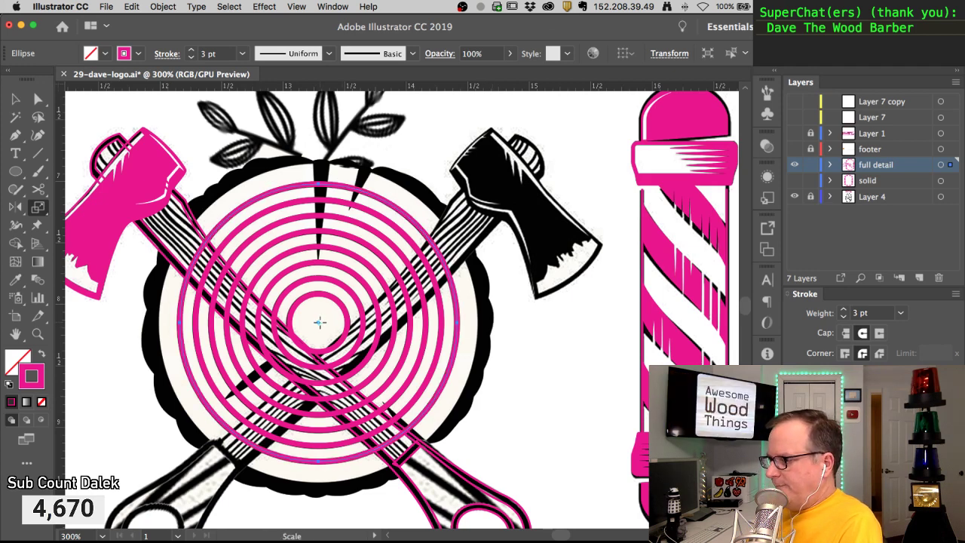
{"action": "left_click_drag", "start_coordinate": [470, 398], "coordinate": [484, 414]}
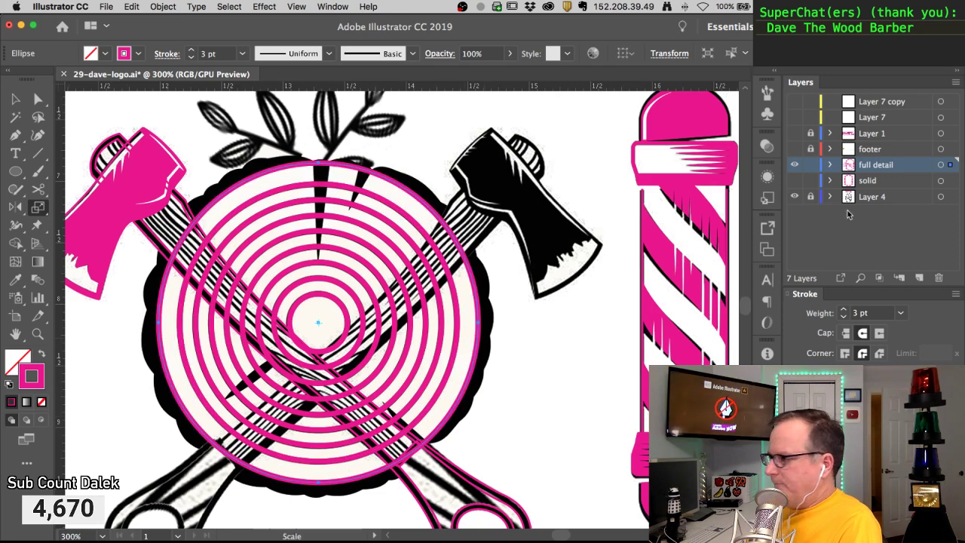
Reduce the outermost ring's stroke weight to 1 pt, deselect it and save the file
{"action": "left_click", "coordinate": [844, 316]}
{"action": "left_click", "coordinate": [844, 316]}
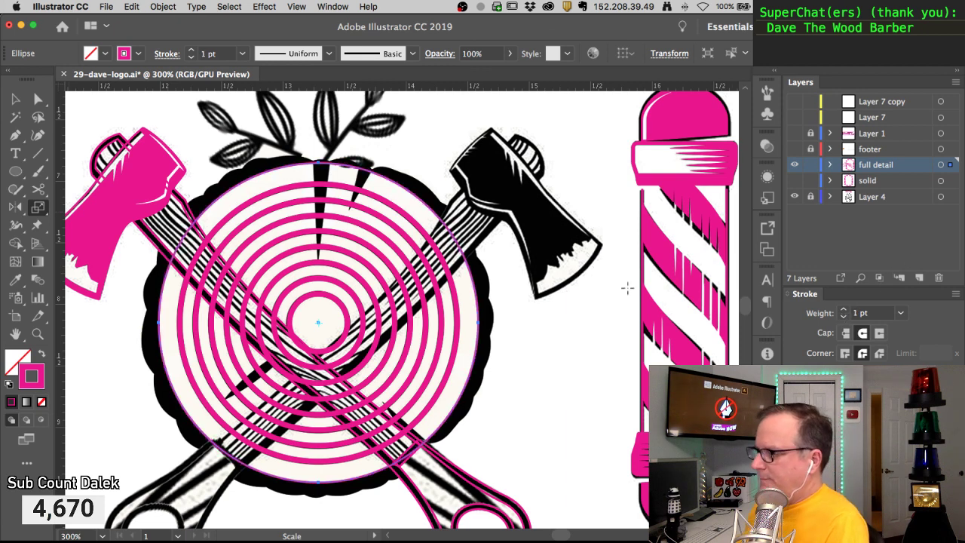
{"action": "key", "text": "a"}
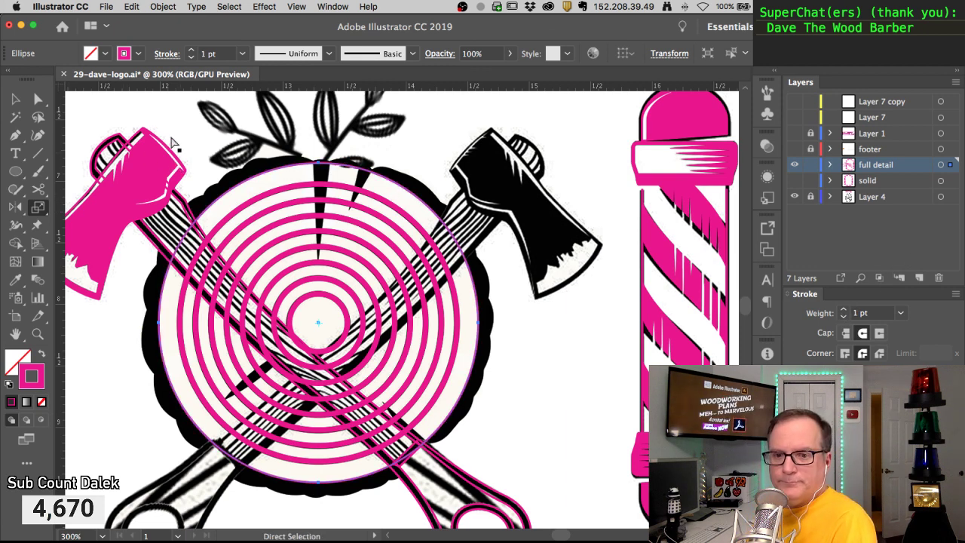
{"action": "left_click", "coordinate": [40, 100]}
{"action": "key", "text": "super+shift+a"}
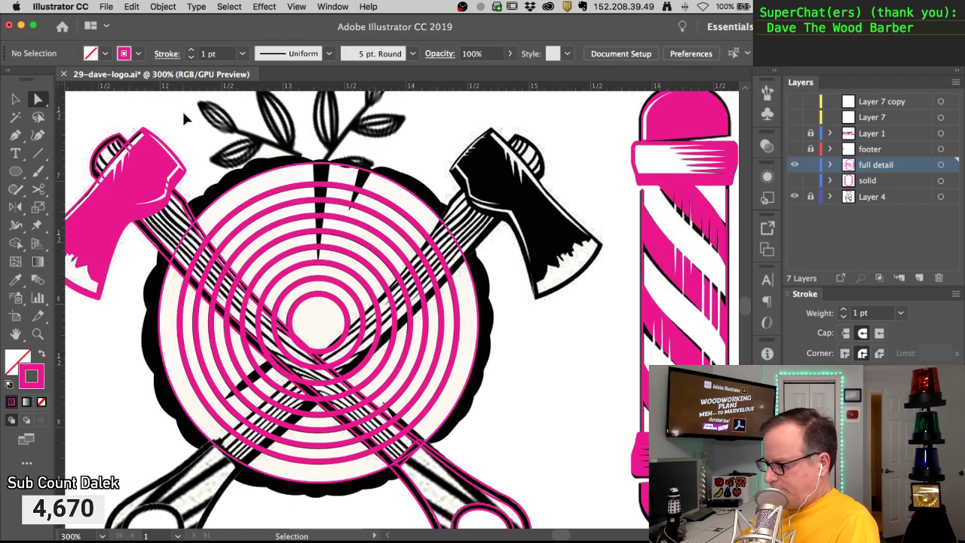
{"action": "key", "text": "super+s"}
{"action": "left_click", "coordinate": [109, 11]}
{"action": "left_click", "coordinate": [110, 10]}
Trace the long central crack at the top of the log as a closed triangular path with the Pen tool
{"action": "key", "text": "super+space"}
{"action": "left_click", "coordinate": [332, 191]}
{"action": "scroll", "coordinate": [369, 265], "scroll_direction": "up", "scroll_amount": 4}
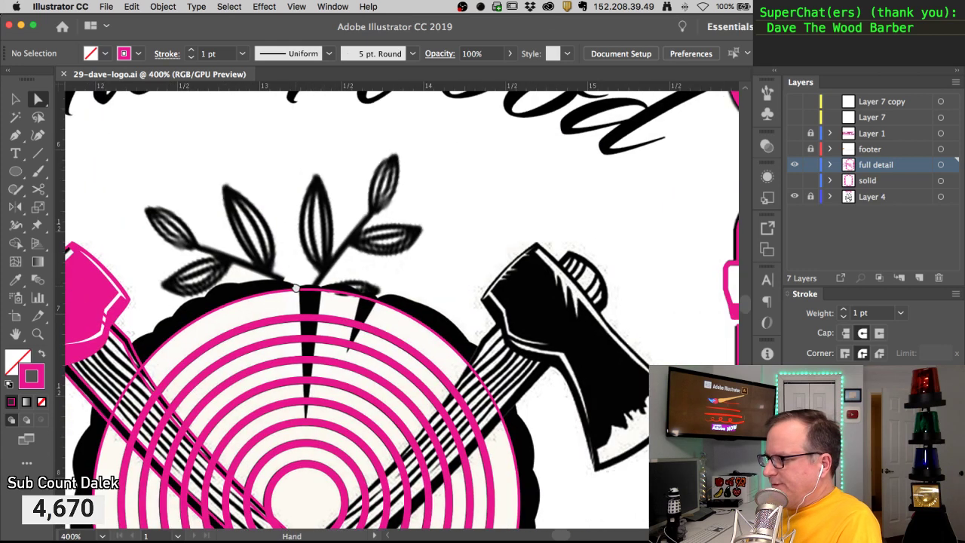
{"action": "left_click", "coordinate": [13, 135]}
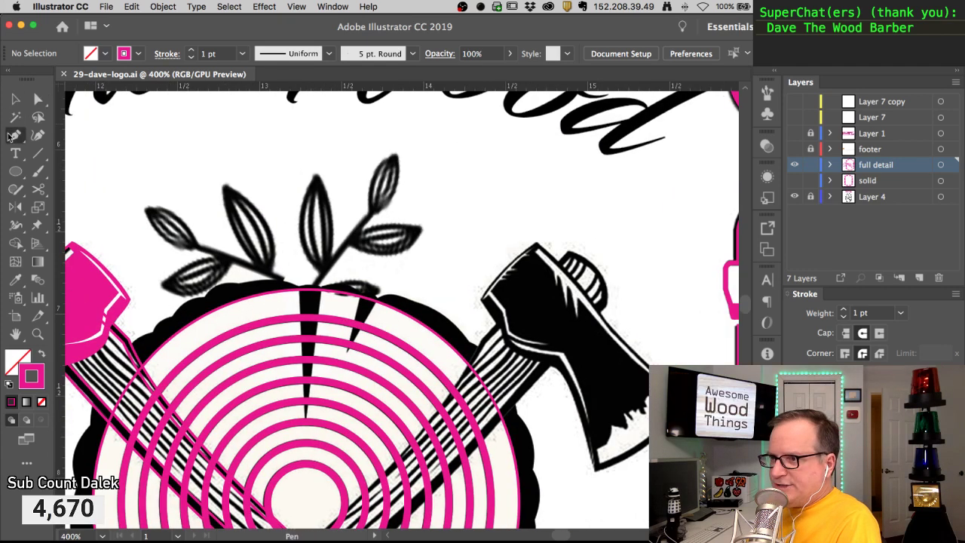
{"action": "left_click", "coordinate": [298, 284]}
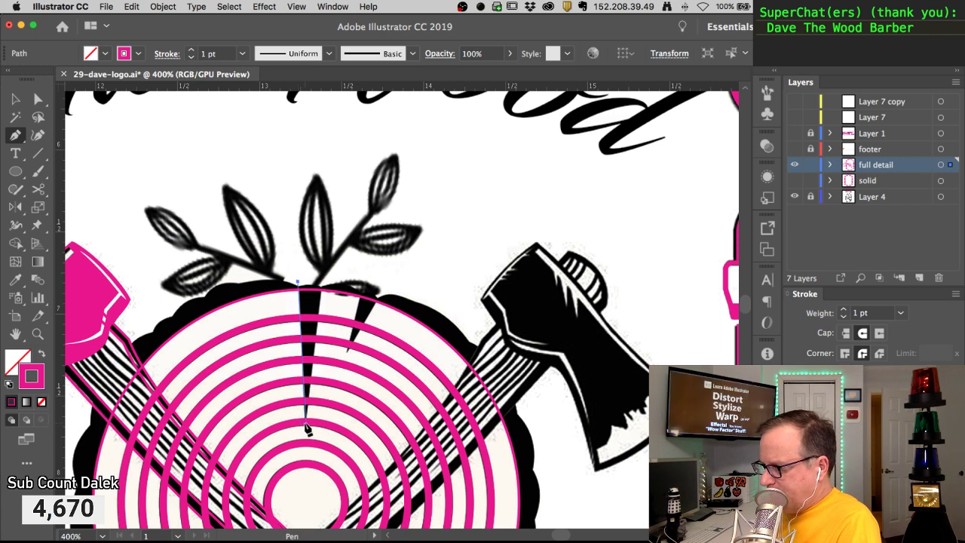
{"action": "left_click", "coordinate": [305, 421]}
{"action": "left_click", "coordinate": [322, 279]}
{"action": "left_click", "coordinate": [298, 284]}
{"action": "left_click", "coordinate": [321, 285], "text": "super"}
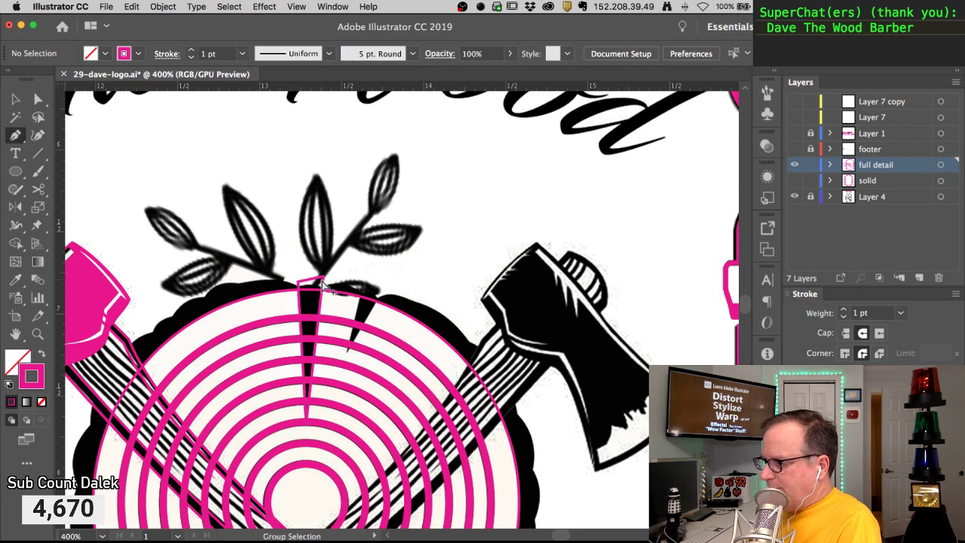
{"action": "left_click", "coordinate": [127, 300], "text": "super"}
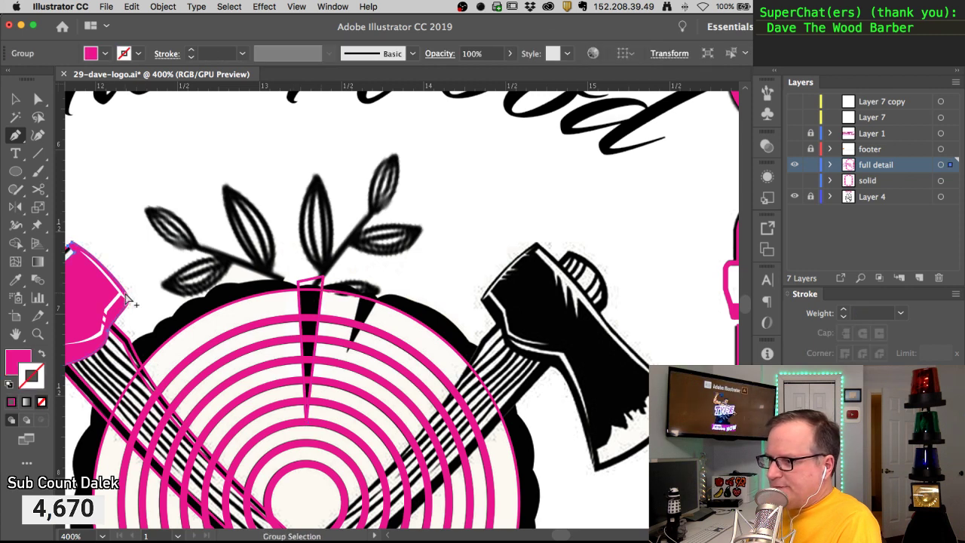
{"action": "left_click", "coordinate": [163, 7]}
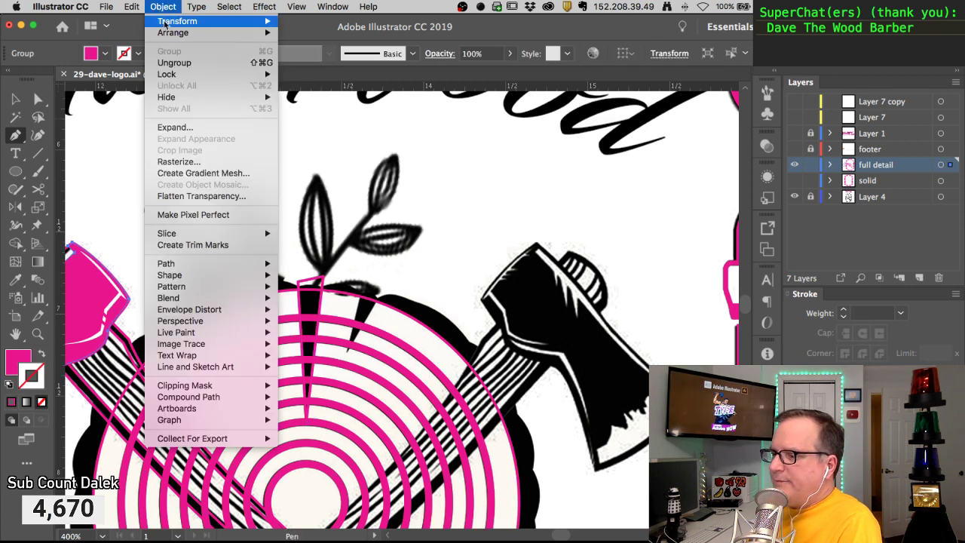
{"action": "mouse_move", "coordinate": [186, 269]}
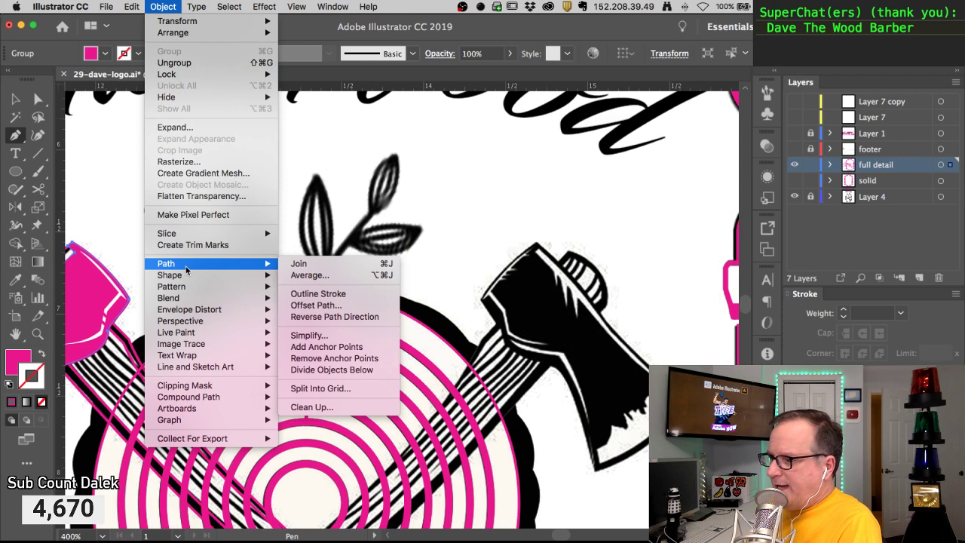
{"action": "left_click", "coordinate": [326, 294]}
{"action": "left_click", "coordinate": [264, 7]}
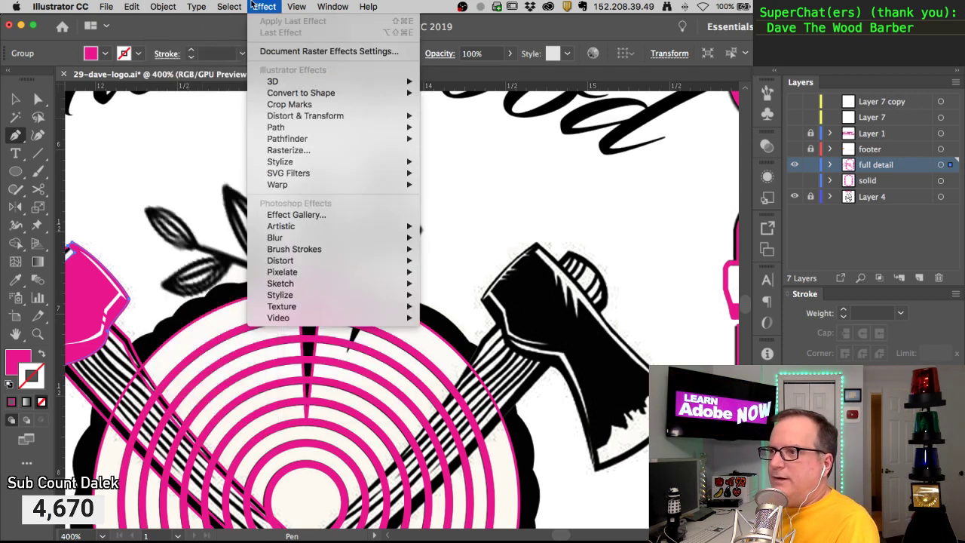
{"action": "left_click", "coordinate": [171, 6]}
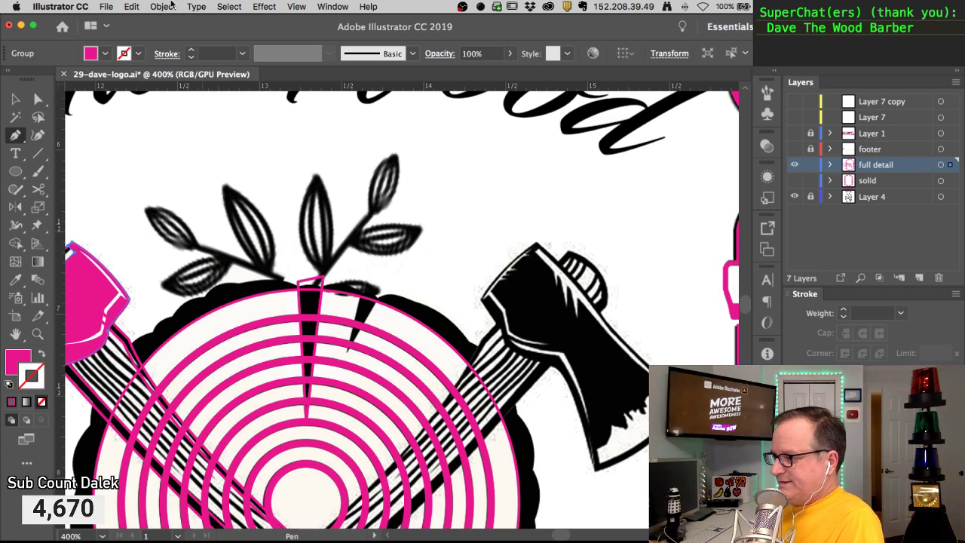
Trace the short slanted crack beside the long one as a closed triangular path with the Pen tool
{"action": "left_click", "coordinate": [315, 260], "text": "super"}
{"action": "left_click", "coordinate": [363, 291]}
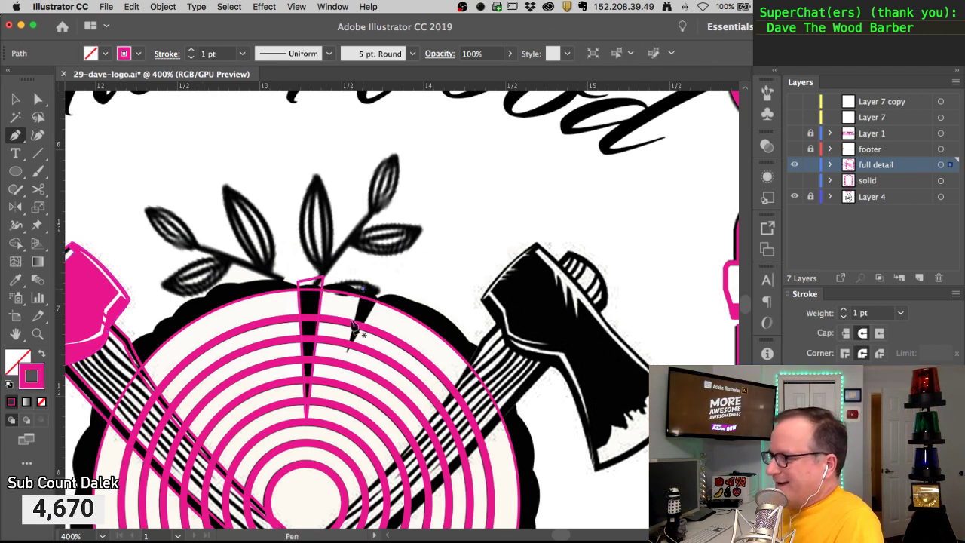
{"action": "left_click", "coordinate": [347, 352]}
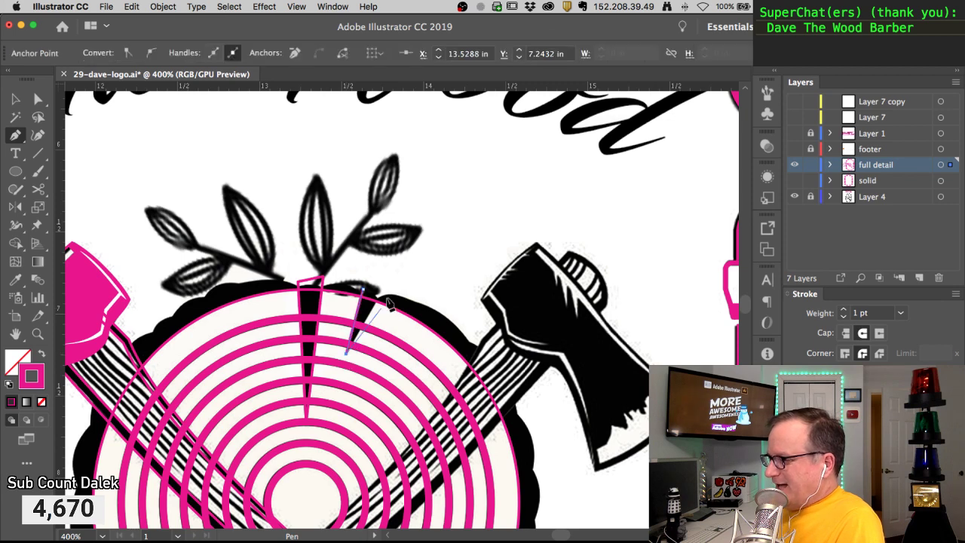
{"action": "left_click", "coordinate": [382, 289]}
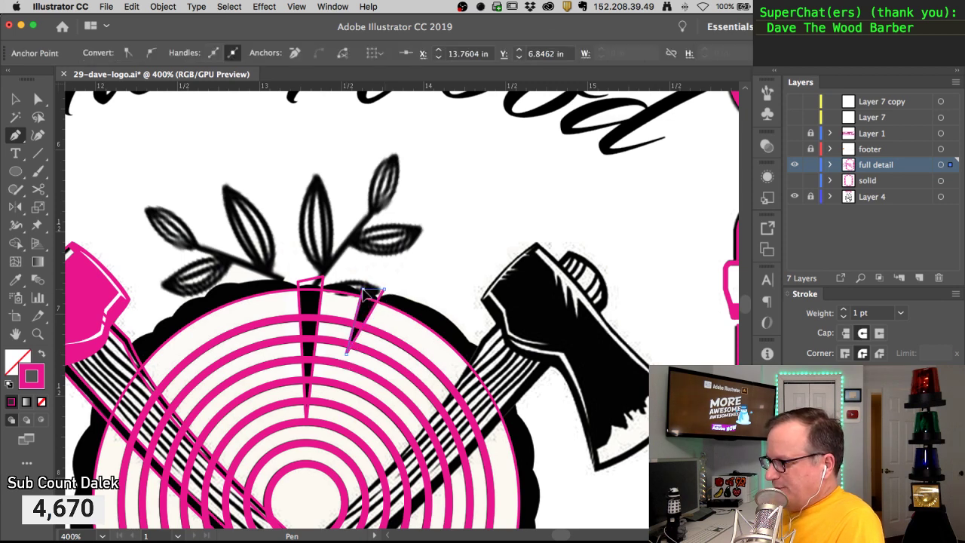
{"action": "left_click", "coordinate": [363, 291]}
{"action": "left_click", "coordinate": [352, 265], "text": "super"}
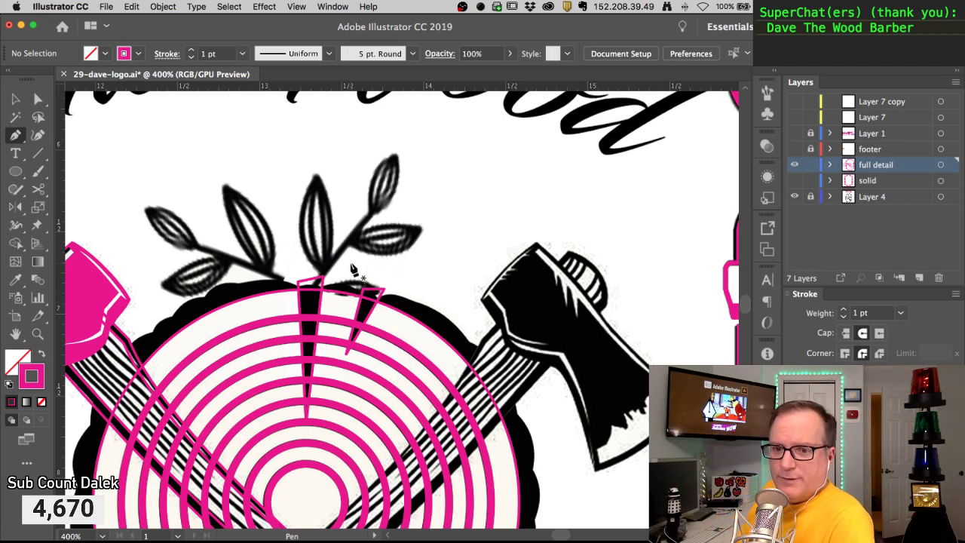
{"action": "scroll", "coordinate": [352, 271], "scroll_direction": "up", "scroll_amount": 1}
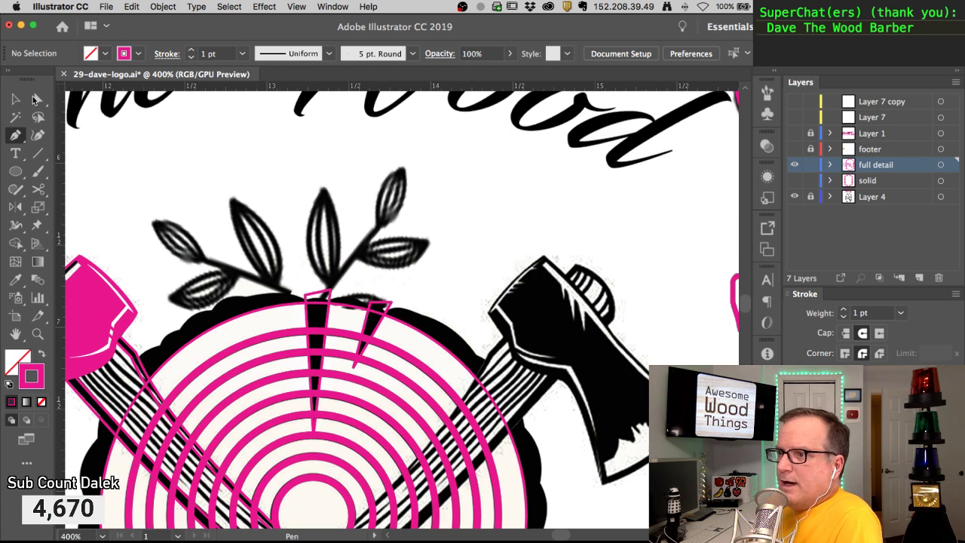
{"action": "left_click", "coordinate": [36, 99]}
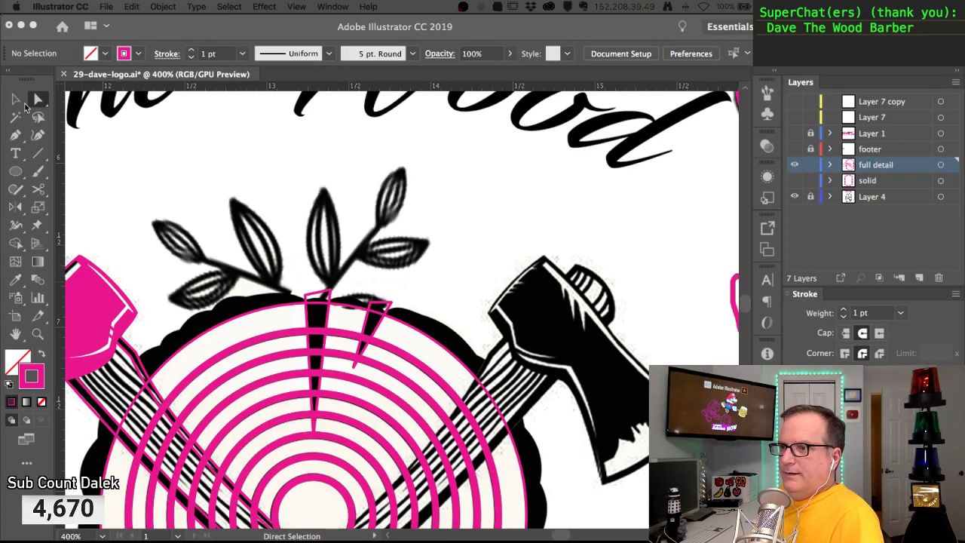
{"action": "left_click", "coordinate": [373, 304], "text": "alt+super"}
{"action": "left_click", "coordinate": [364, 308], "text": "alt"}
{"action": "left_click_drag", "start_coordinate": [364, 308], "coordinate": [372, 237]}
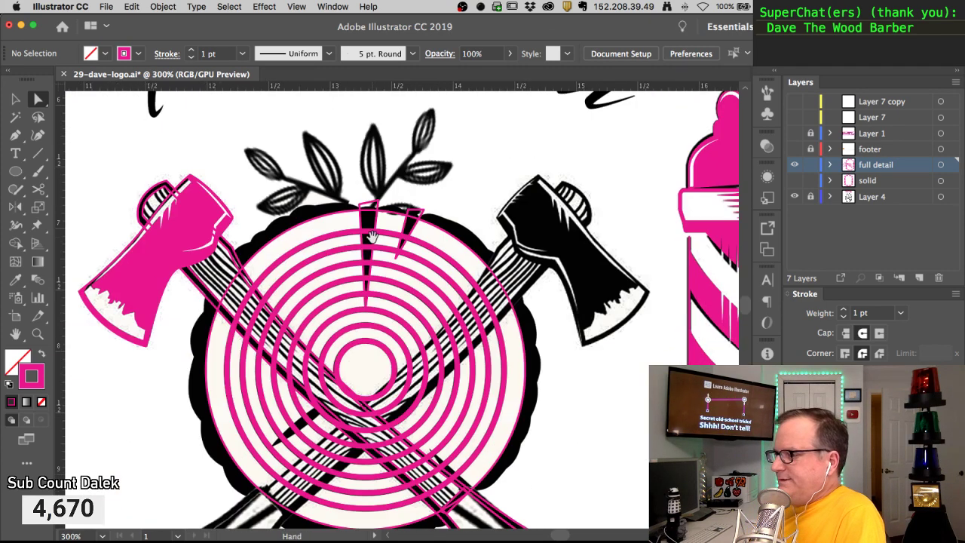
{"action": "left_click", "coordinate": [351, 223], "text": "alt"}
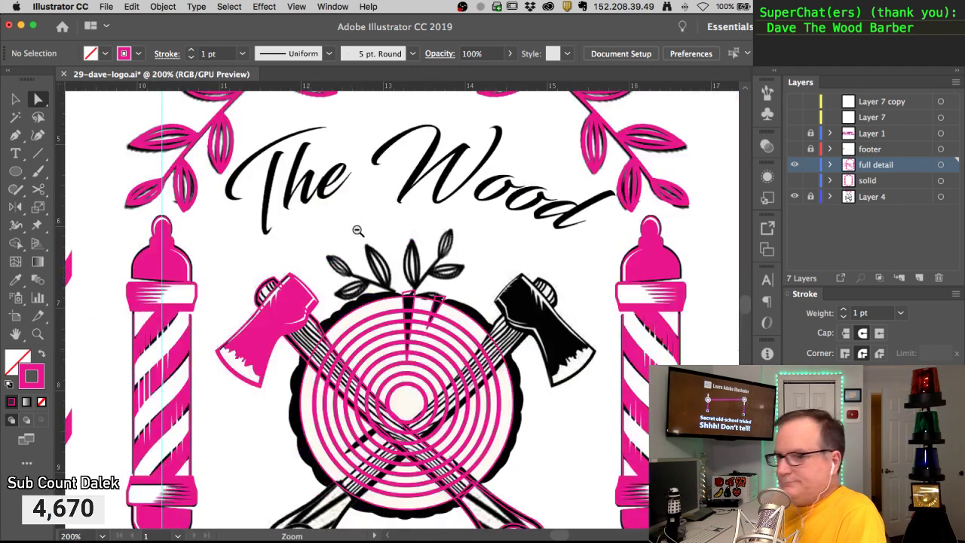
Start the log's bark outline with the Pen tool, curving from the central crack over the first bump to its left
{"action": "left_click", "coordinate": [453, 315]}
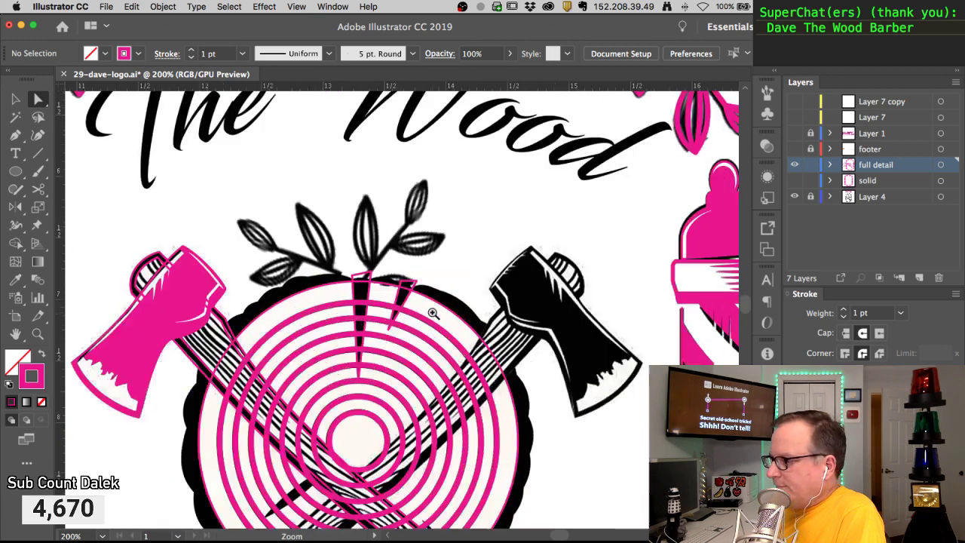
{"action": "left_click", "coordinate": [361, 278]}
{"action": "left_click", "coordinate": [346, 261]}
{"action": "left_click_drag", "start_coordinate": [126, 197], "coordinate": [123, 169]}
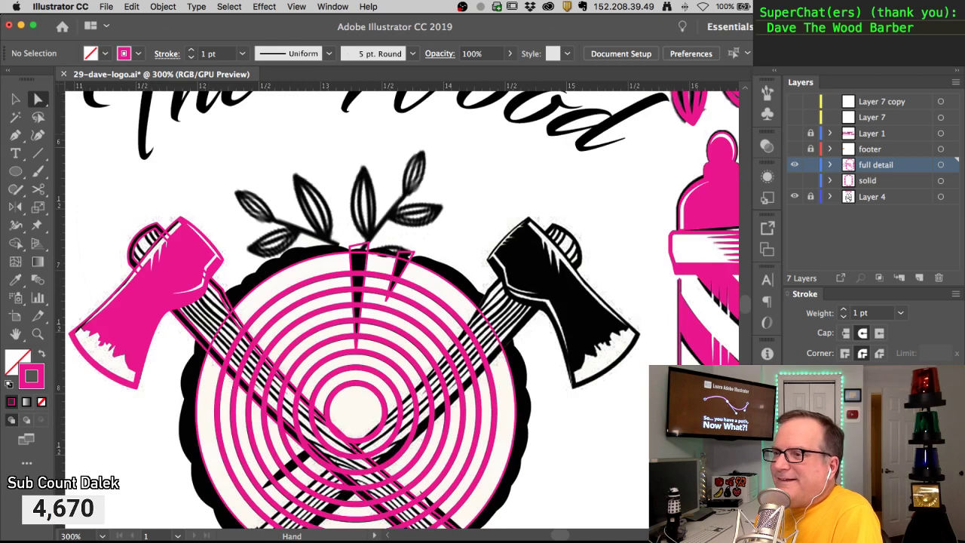
{"action": "left_click", "coordinate": [17, 135]}
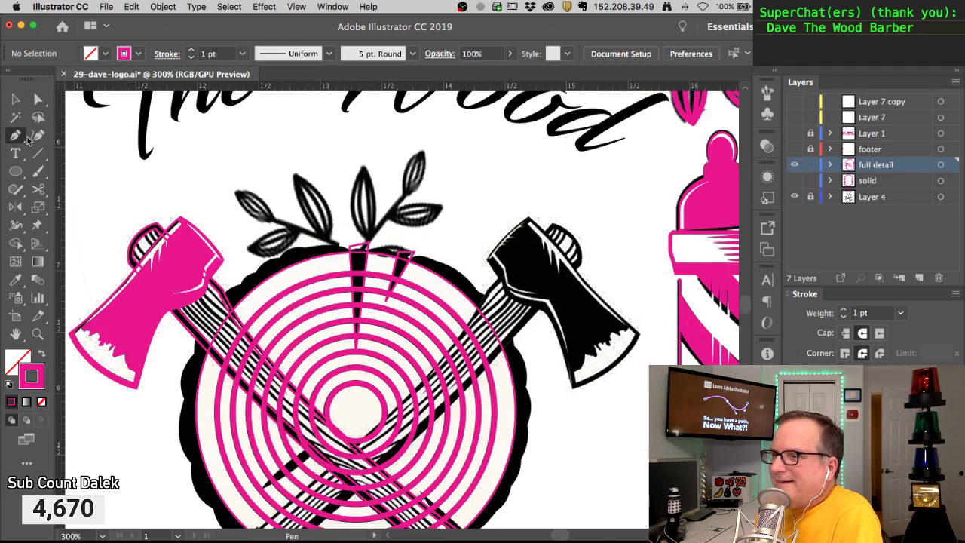
{"action": "left_click", "coordinate": [338, 243]}
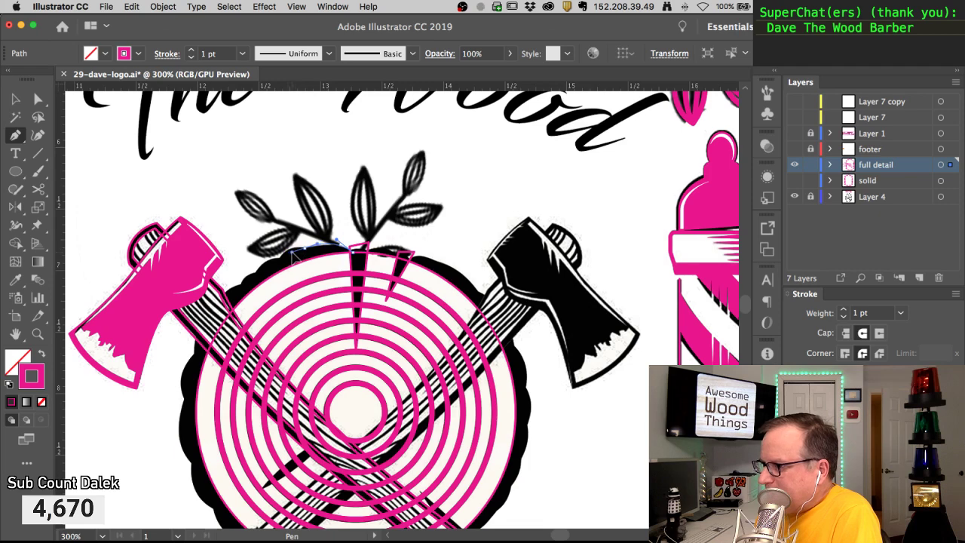
{"action": "left_click", "coordinate": [305, 248]}
{"action": "left_click_drag", "start_coordinate": [337, 240], "coordinate": [338, 243]}
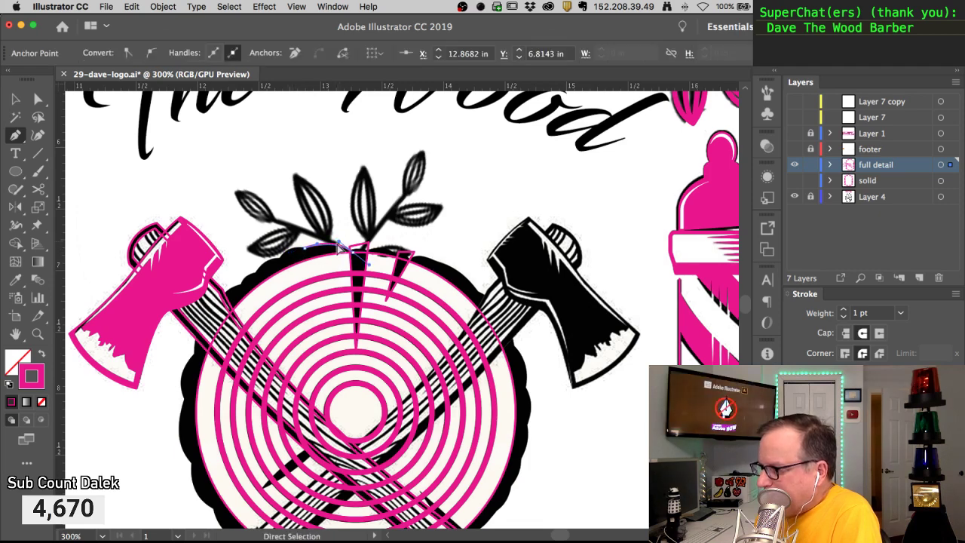
{"action": "key", "text": "super+equal"}
{"action": "left_click", "coordinate": [407, 325]}
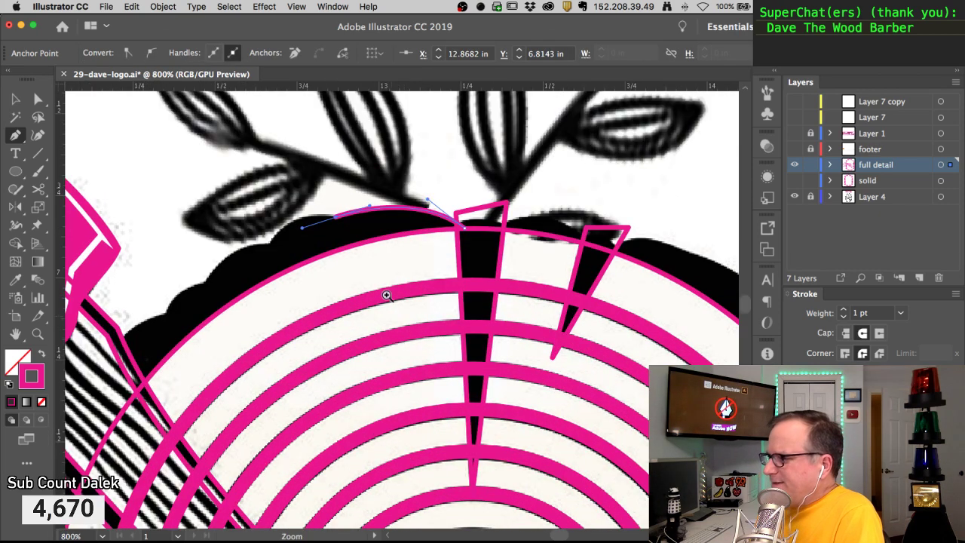
Extend the bark outline over the scallops down to the left axe's handle, with a corner at each notch
{"action": "left_click", "coordinate": [317, 219]}
{"action": "left_click_drag", "start_coordinate": [269, 243], "coordinate": [262, 266]}
{"action": "left_click_drag", "start_coordinate": [320, 213], "coordinate": [312, 208]}
{"action": "left_click_drag", "start_coordinate": [269, 243], "coordinate": [252, 242]}
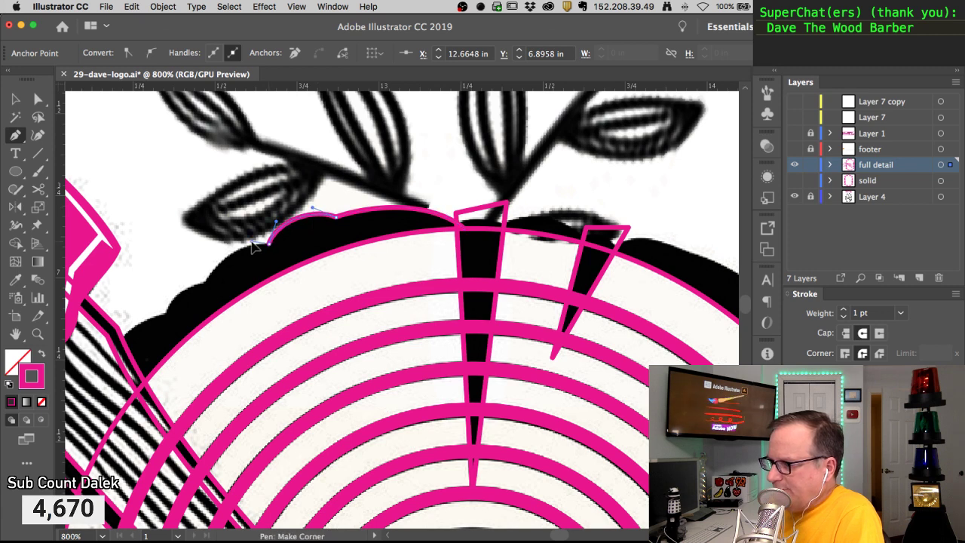
{"action": "left_click_drag", "start_coordinate": [205, 283], "coordinate": [195, 308]}
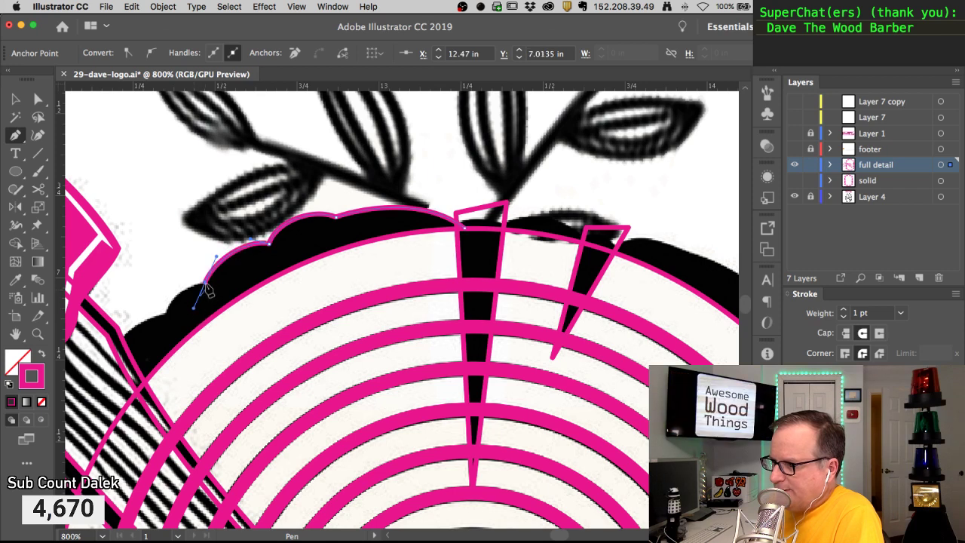
{"action": "left_click", "coordinate": [191, 287]}
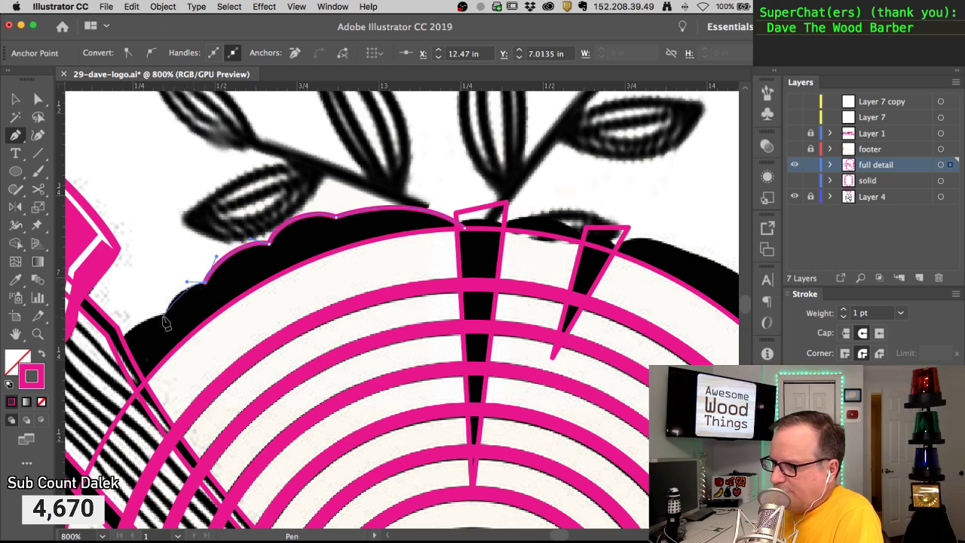
{"action": "left_click_drag", "start_coordinate": [165, 315], "coordinate": [146, 315]}
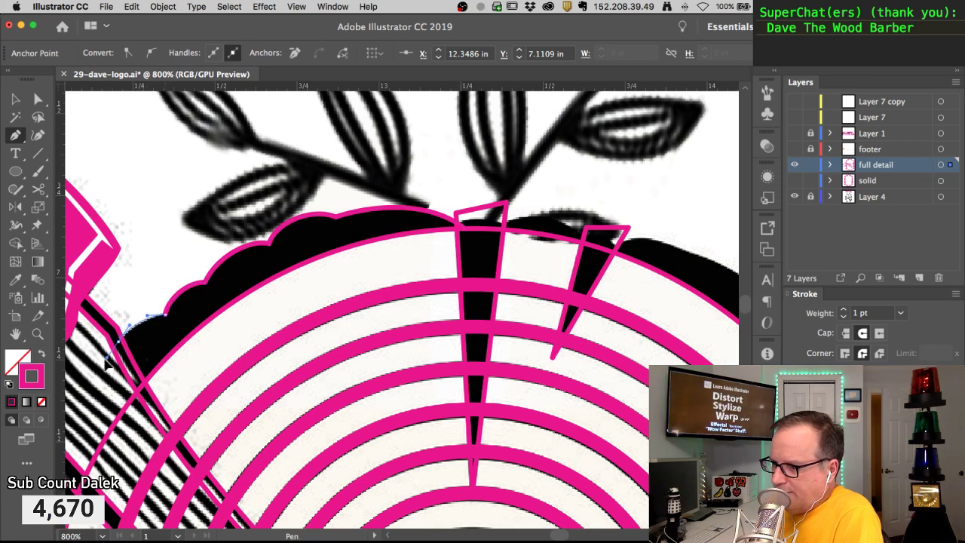
{"action": "left_click_drag", "start_coordinate": [106, 359], "coordinate": [108, 357]}
Carry the bark outline straight across the left axe's handle and around the first full scallop below it
{"action": "left_click", "coordinate": [149, 293], "text": "alt+super"}
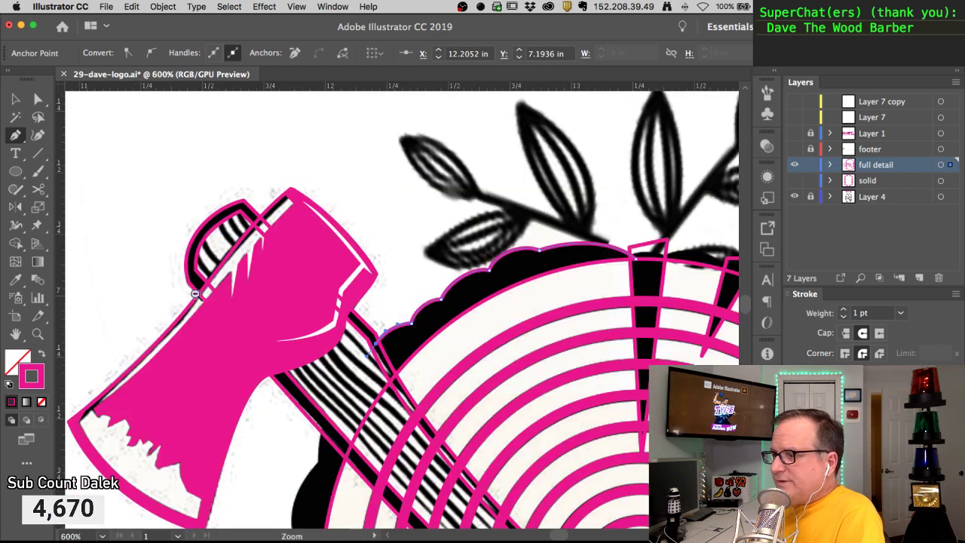
{"action": "left_click", "coordinate": [262, 309], "text": "alt+super"}
{"action": "scroll", "coordinate": [364, 375], "scroll_direction": "down", "scroll_amount": 3}
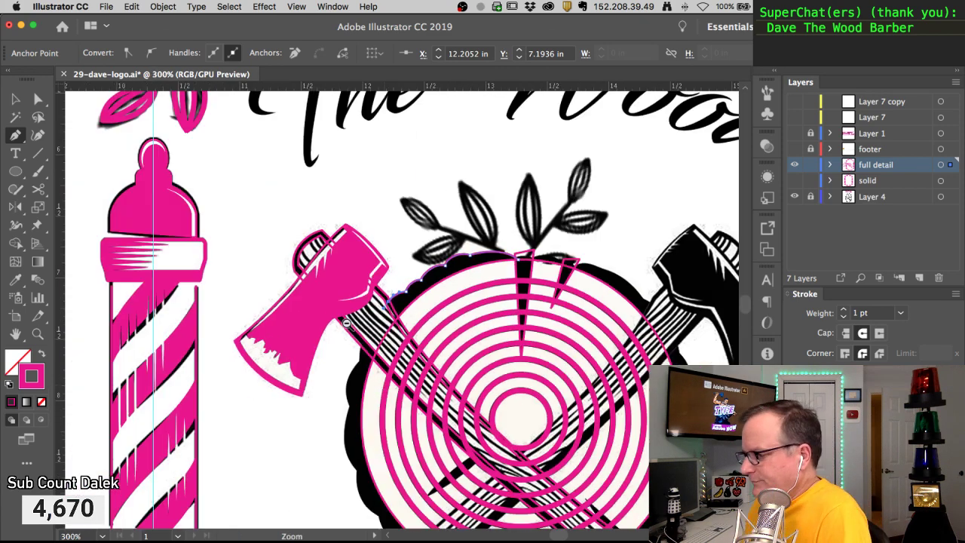
{"action": "scroll", "coordinate": [366, 344], "scroll_direction": "up", "scroll_amount": 3}
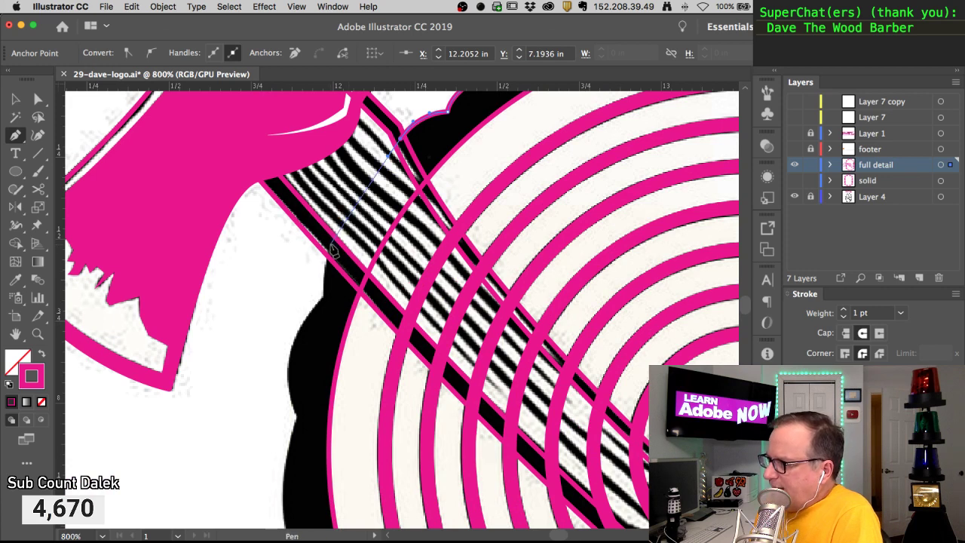
{"action": "left_click", "coordinate": [329, 247]}
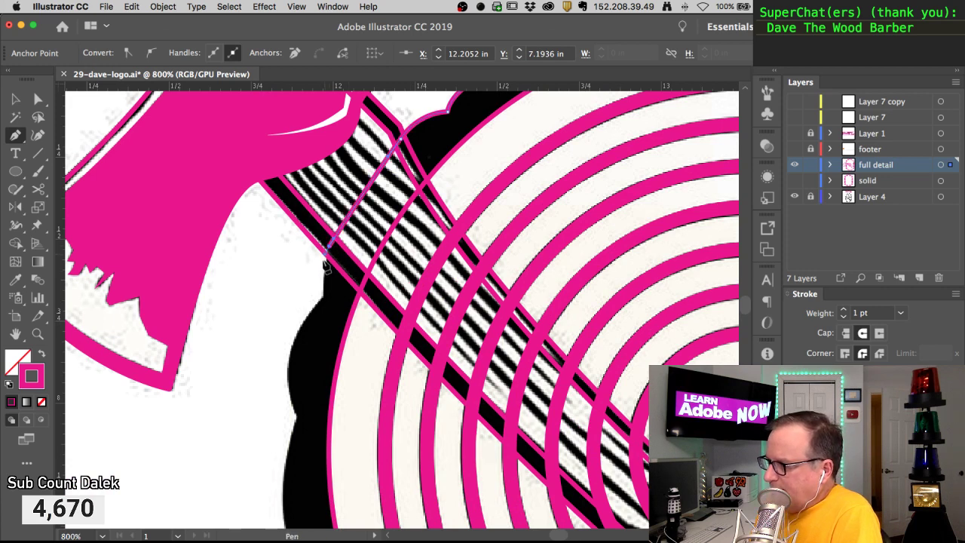
{"action": "left_click_drag", "start_coordinate": [325, 311], "coordinate": [295, 308]}
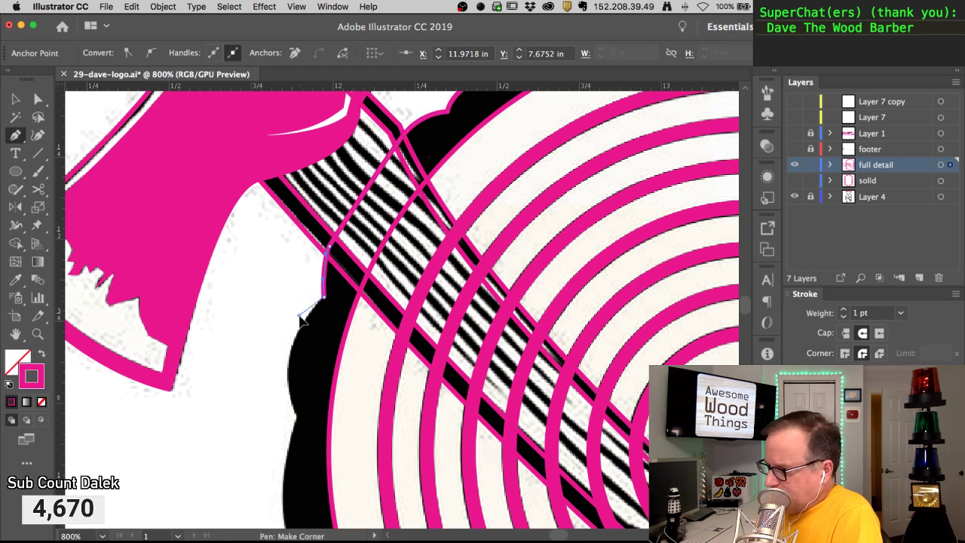
{"action": "left_click_drag", "start_coordinate": [297, 418], "coordinate": [313, 457]}
{"action": "left_click_drag", "start_coordinate": [296, 317], "coordinate": [287, 324]}
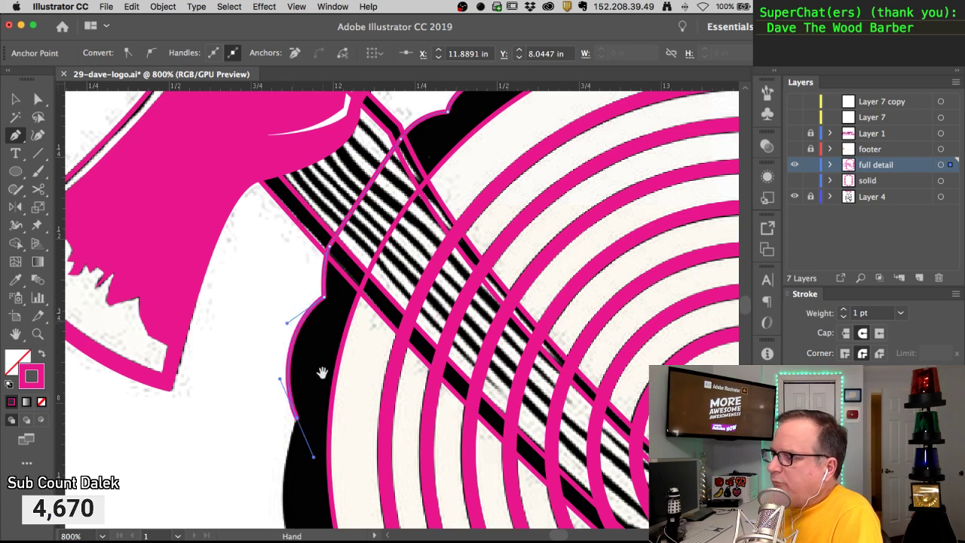
Trace the long scallop on the log's left edge as the next curve of the bark outline
{"action": "scroll", "coordinate": [319, 373], "scroll_direction": "down", "scroll_amount": 5}
{"action": "left_click_drag", "start_coordinate": [284, 285], "coordinate": [268, 326]}
{"action": "mouse_move", "coordinate": [302, 450]}
{"action": "left_mouse_down"}
{"action": "mouse_move", "coordinate": [349, 481]}
{"action": "mouse_move", "coordinate": [341, 480]}
{"action": "left_mouse_up"}
{"action": "left_click_drag", "start_coordinate": [266, 324], "coordinate": [263, 330]}
Trace the two lower-left scallops of the bark, ending where the other axe's handle crosses the log's edge
{"action": "left_click_drag", "start_coordinate": [303, 368], "coordinate": [250, 162]}
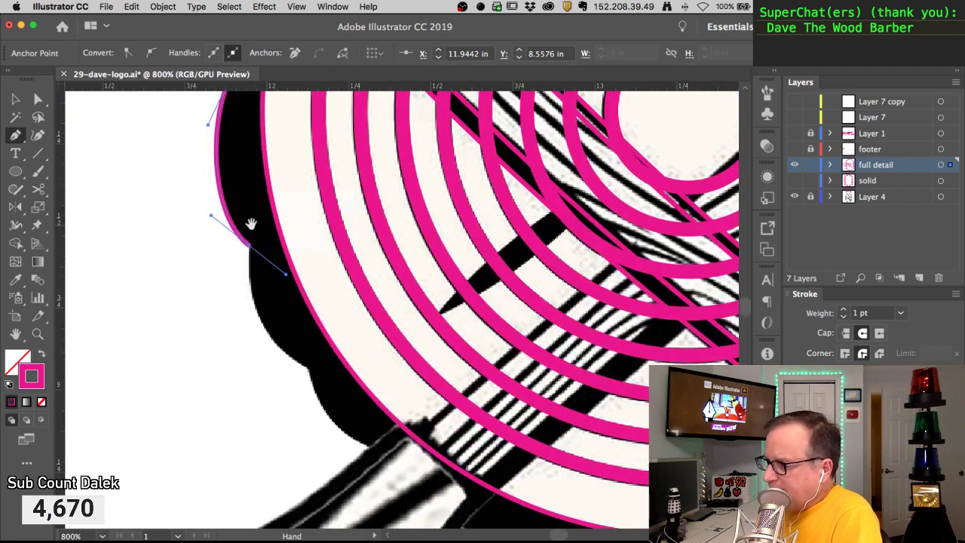
{"action": "left_click_drag", "start_coordinate": [248, 253], "coordinate": [248, 290]}
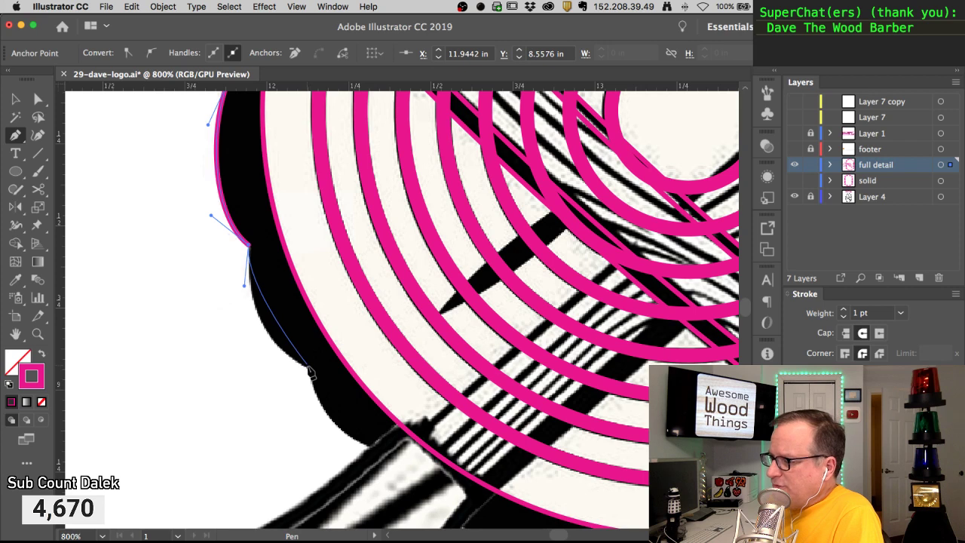
{"action": "left_click_drag", "start_coordinate": [308, 369], "coordinate": [356, 388]}
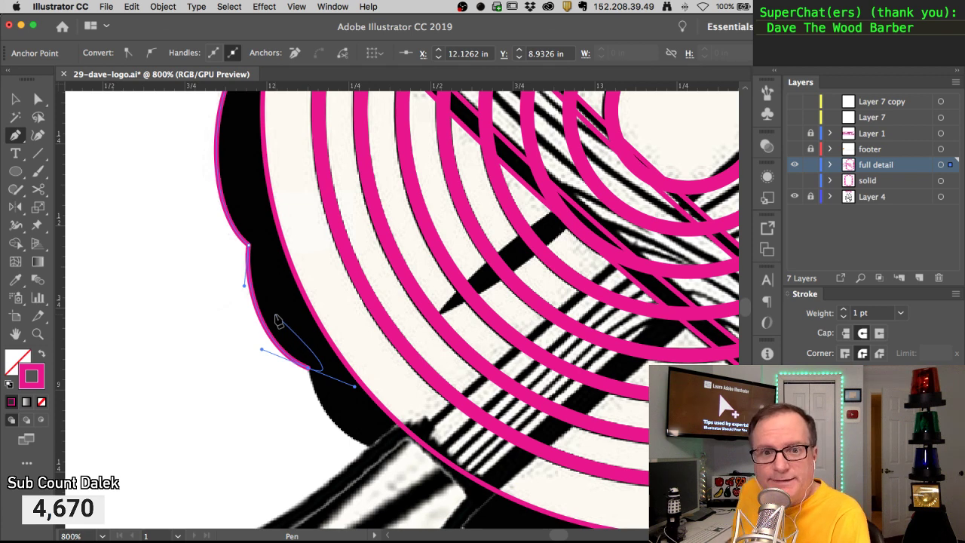
{"action": "left_click_drag", "start_coordinate": [309, 368], "coordinate": [308, 407]}
{"action": "left_click_drag", "start_coordinate": [374, 449], "coordinate": [267, 230]}
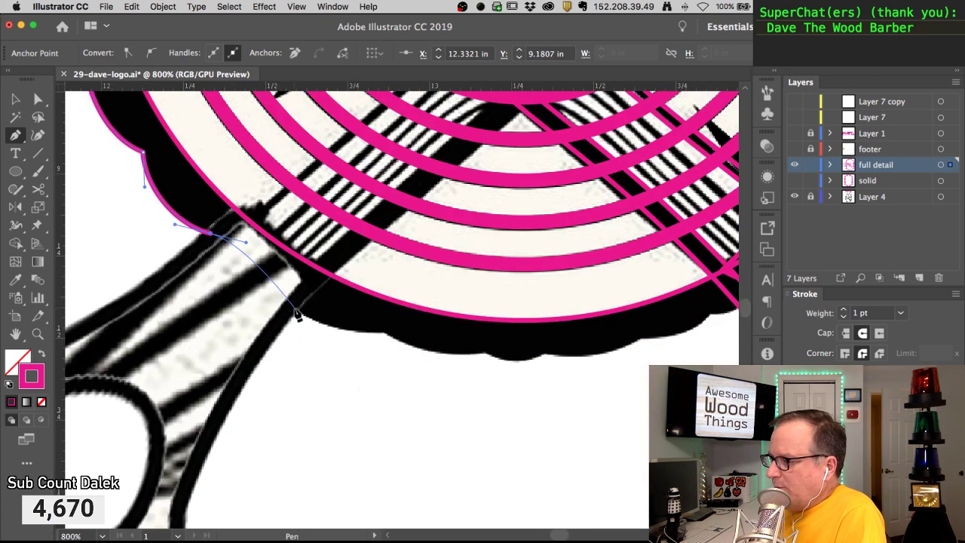
Carry the bark outline across the lower-left handle and around the first scallop on the log's underside
{"action": "left_click_drag", "start_coordinate": [306, 328], "coordinate": [311, 330]}
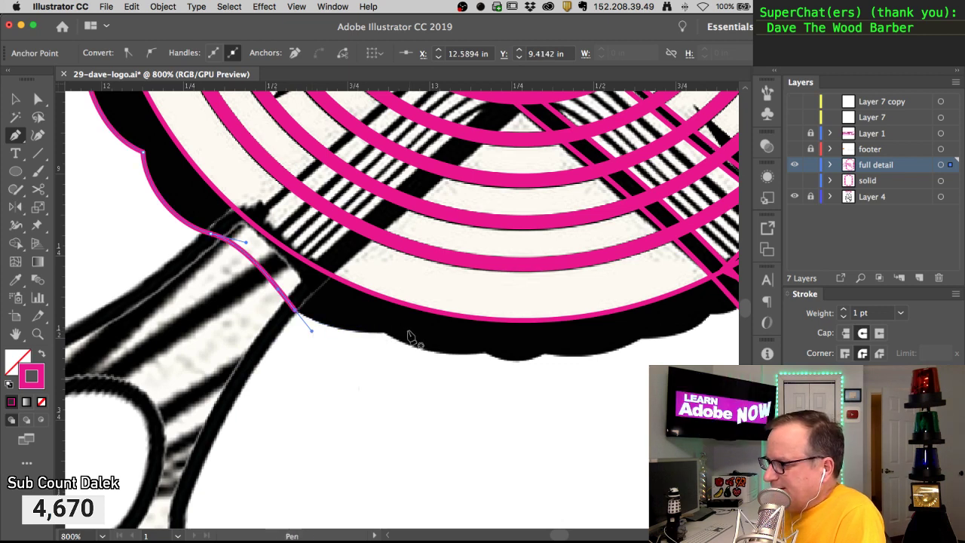
{"action": "left_click", "coordinate": [407, 339], "text": "super"}
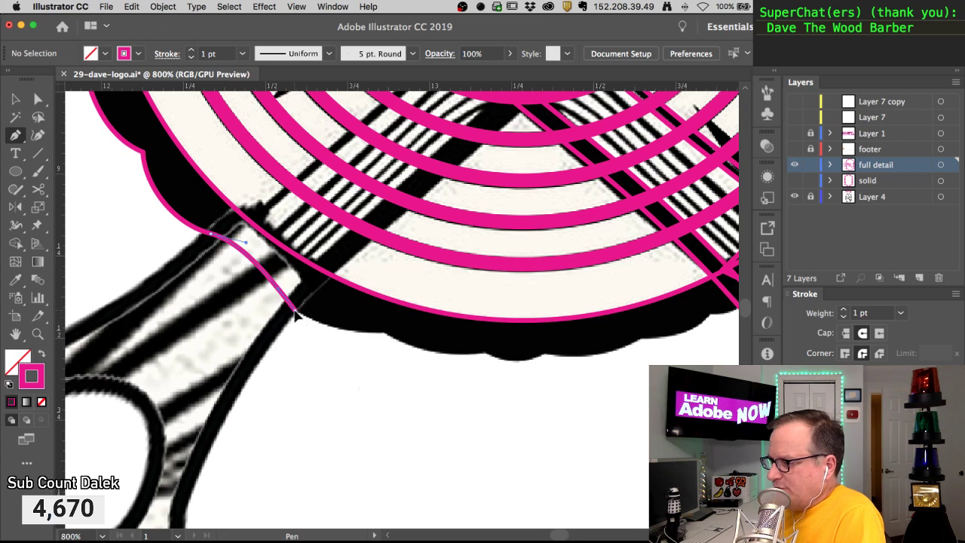
{"action": "mouse_move", "coordinate": [315, 330]}
{"action": "left_mouse_down"}
{"action": "mouse_move", "coordinate": [415, 337]}
{"action": "mouse_move", "coordinate": [401, 338]}
{"action": "left_mouse_up"}
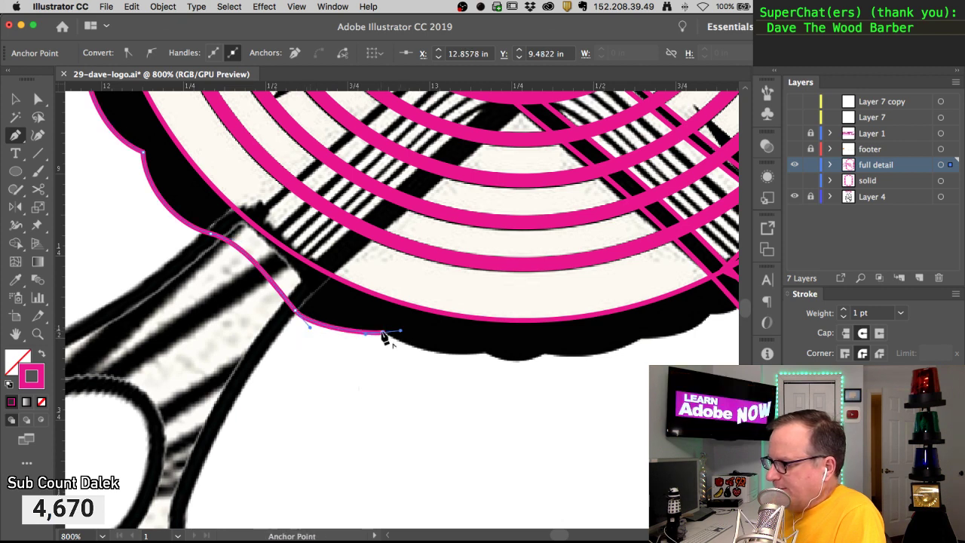
Trace the remaining scallops along the log's underside up to the near edge of the lower-right axe handle
{"action": "mouse_move", "coordinate": [484, 352]}
{"action": "left_mouse_down"}
{"action": "mouse_move", "coordinate": [519, 349]}
{"action": "mouse_move", "coordinate": [509, 350]}
{"action": "left_mouse_up"}
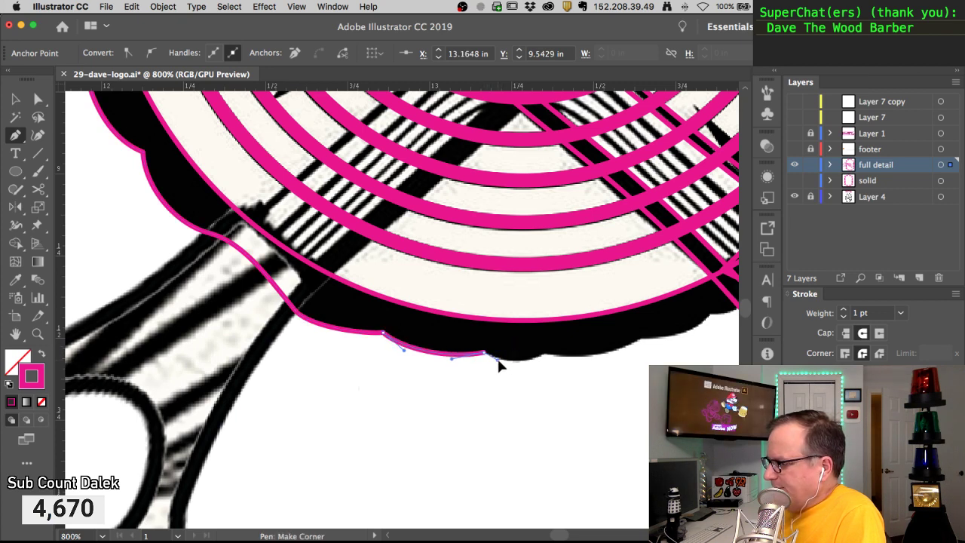
{"action": "left_click_drag", "start_coordinate": [530, 362], "coordinate": [334, 327]}
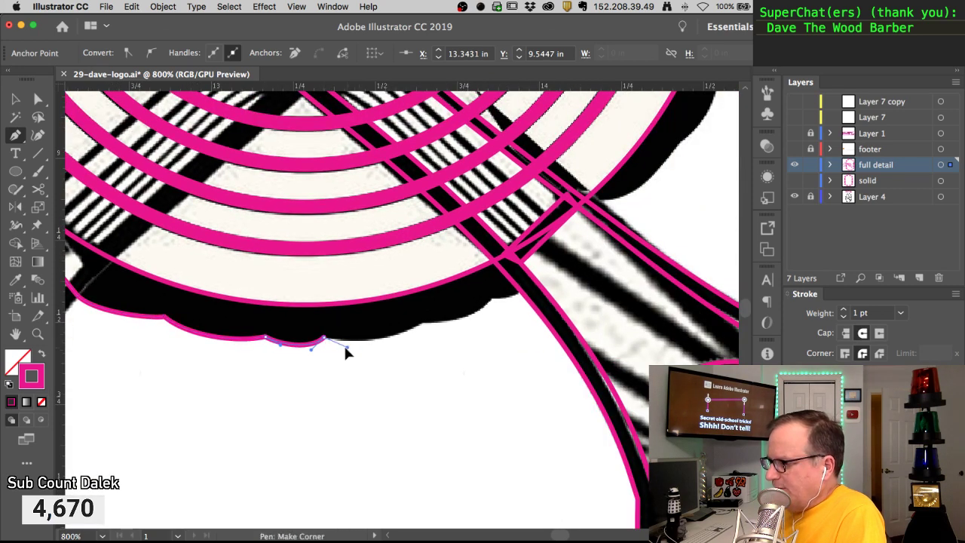
{"action": "left_click_drag", "start_coordinate": [421, 323], "coordinate": [439, 304]}
{"action": "left_click", "coordinate": [421, 323]}
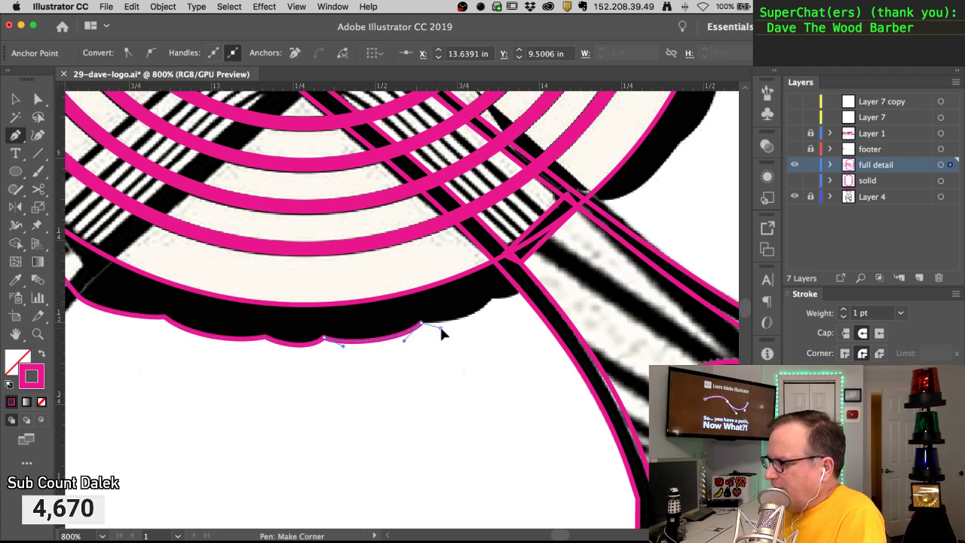
{"action": "left_click_drag", "start_coordinate": [489, 301], "coordinate": [494, 280]}
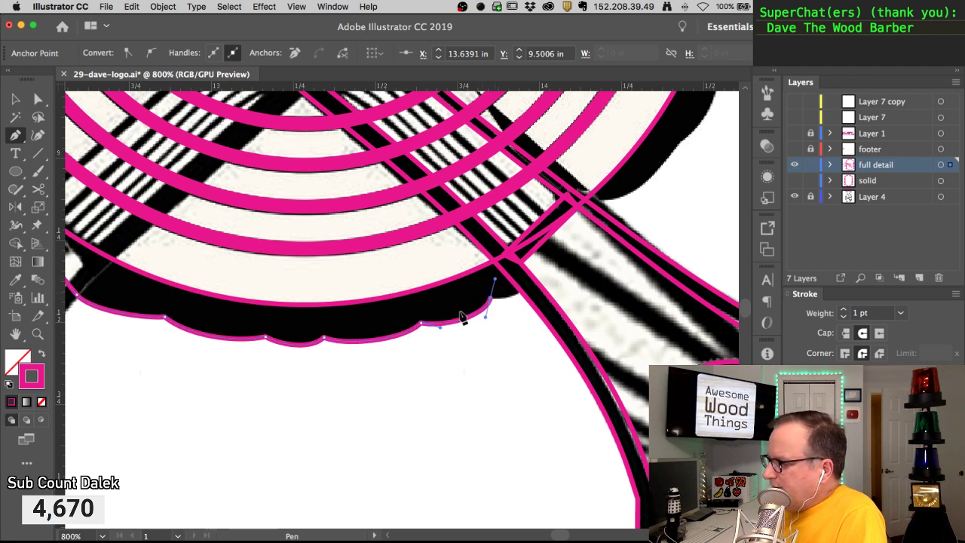
{"action": "left_click_drag", "start_coordinate": [436, 327], "coordinate": [439, 327]}
{"action": "left_click_drag", "start_coordinate": [491, 298], "coordinate": [516, 296]}
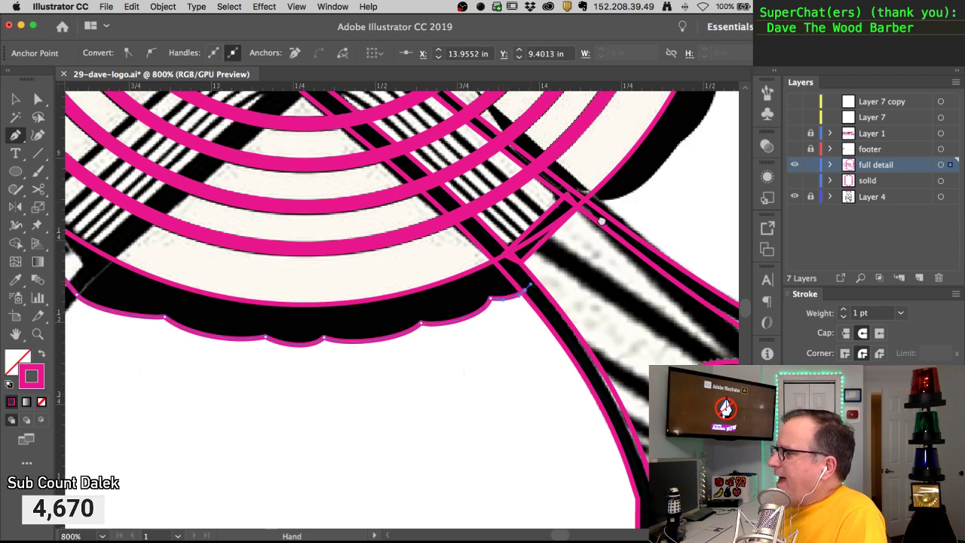
Carry the bark outline across the lower-right handle and fit a curve to the first scallop above it
{"action": "left_click_drag", "start_coordinate": [625, 206], "coordinate": [495, 320]}
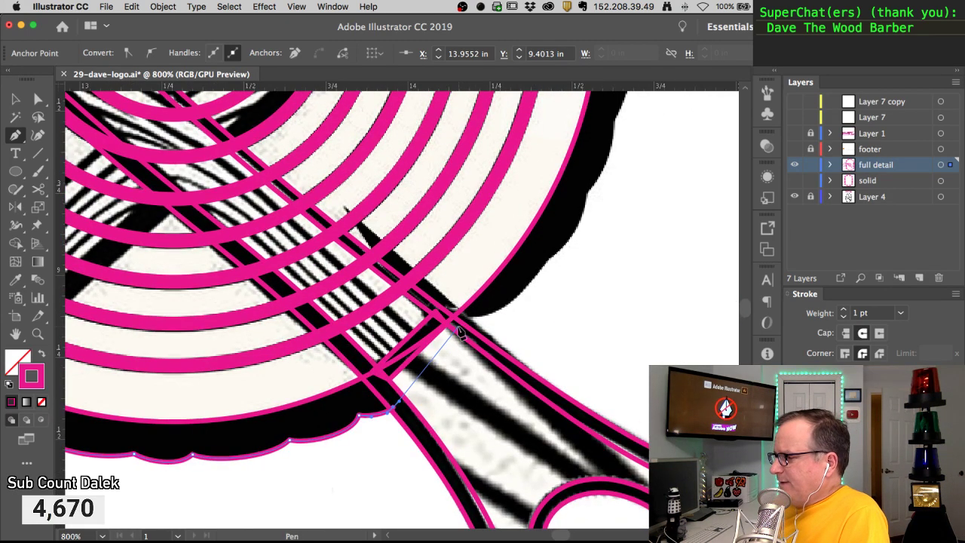
{"action": "left_click", "coordinate": [457, 327]}
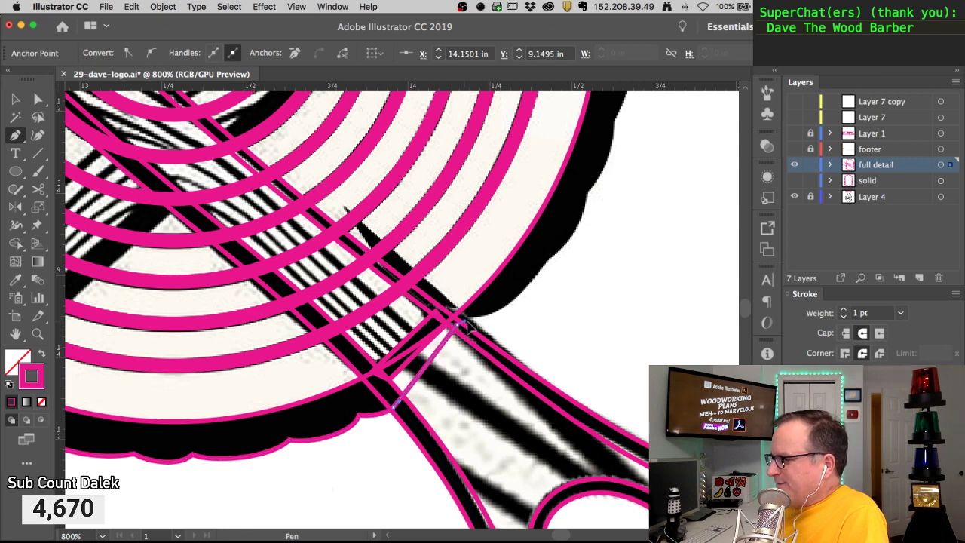
{"action": "left_click_drag", "start_coordinate": [547, 260], "coordinate": [565, 220]}
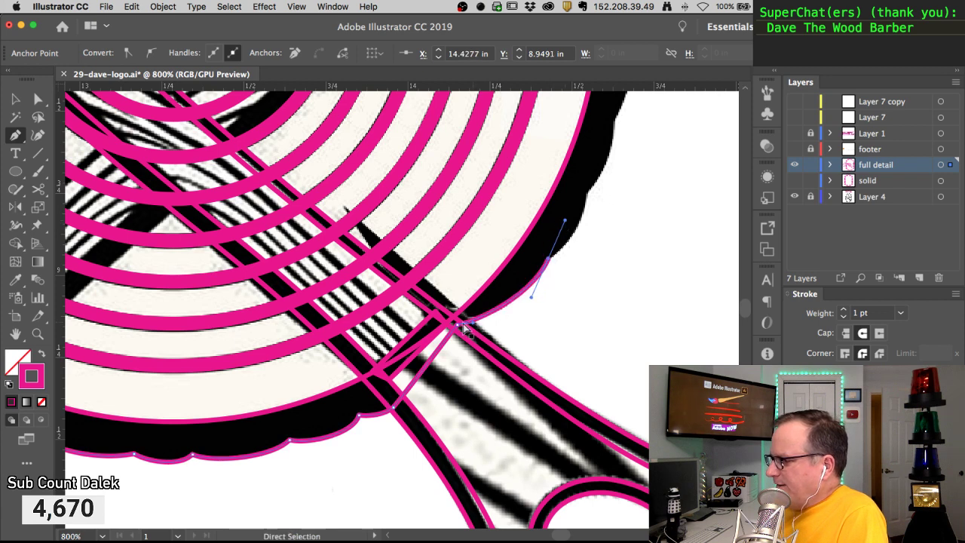
{"action": "left_click", "coordinate": [457, 325], "text": "super"}
{"action": "left_click_drag", "start_coordinate": [461, 324], "coordinate": [477, 324]}
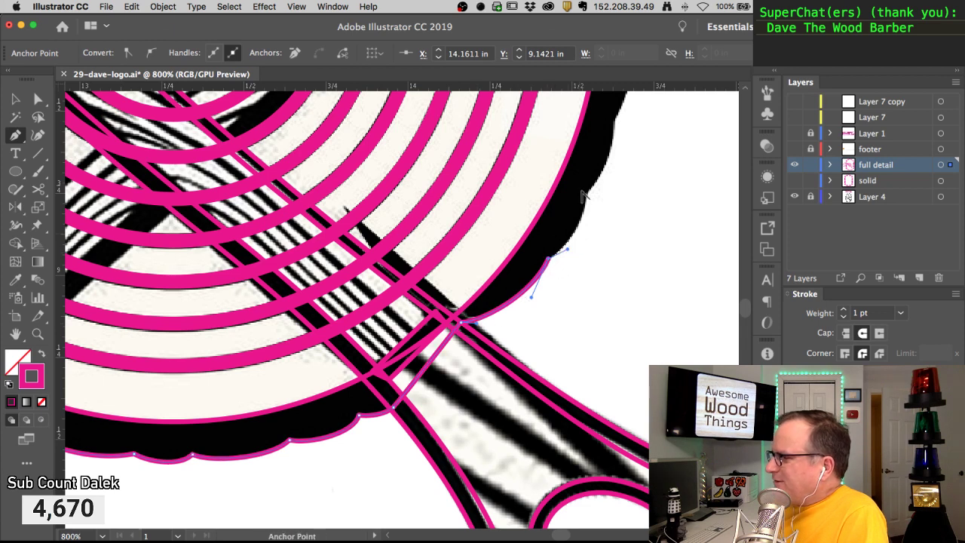
Trace the next run of bark scallops up the log's right edge with curved segments meeting at corner points
{"action": "left_click_drag", "start_coordinate": [586, 194], "coordinate": [492, 335]}
{"action": "key", "text": "space"}
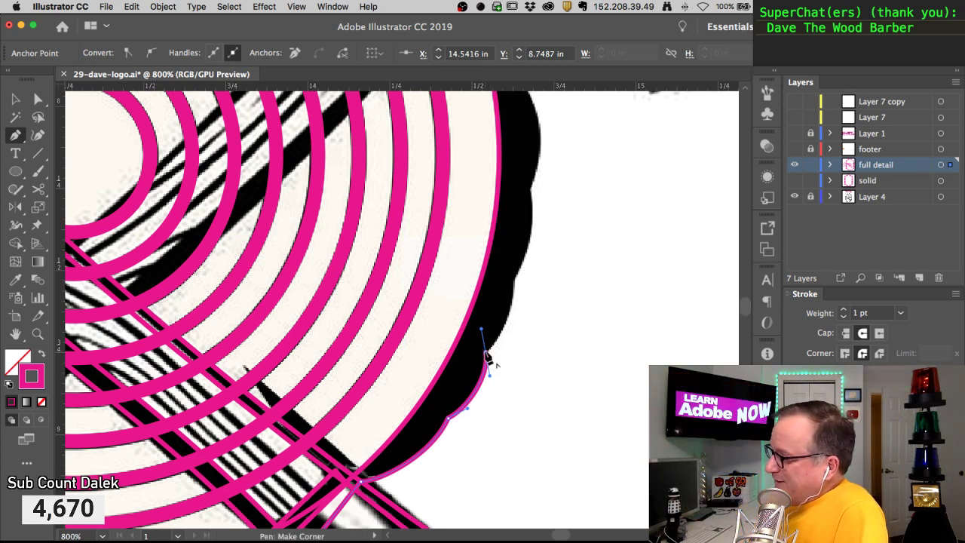
{"action": "left_click_drag", "start_coordinate": [513, 280], "coordinate": [532, 252]}
{"action": "left_click_drag", "start_coordinate": [530, 189], "coordinate": [522, 167]}
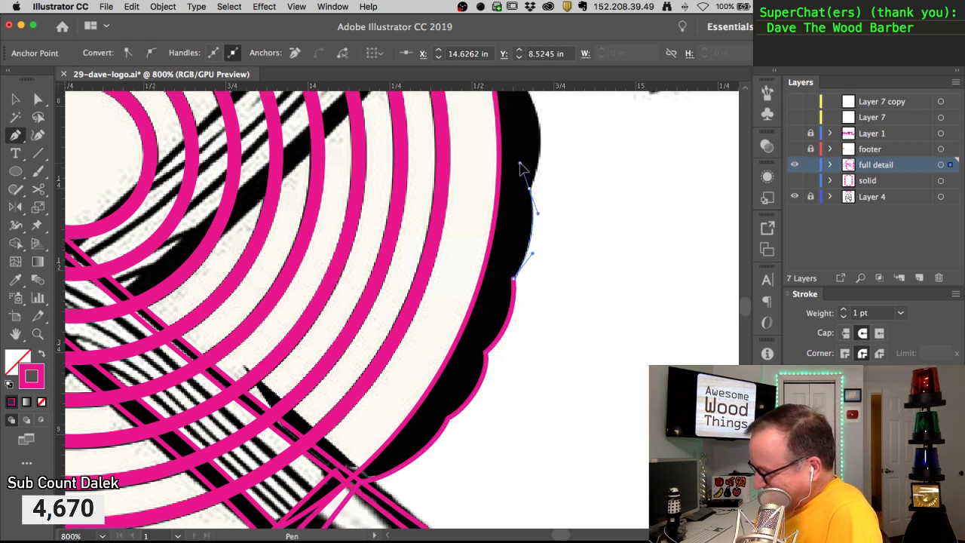
{"action": "scroll", "coordinate": [513, 317], "scroll_direction": "up", "scroll_amount": 5}
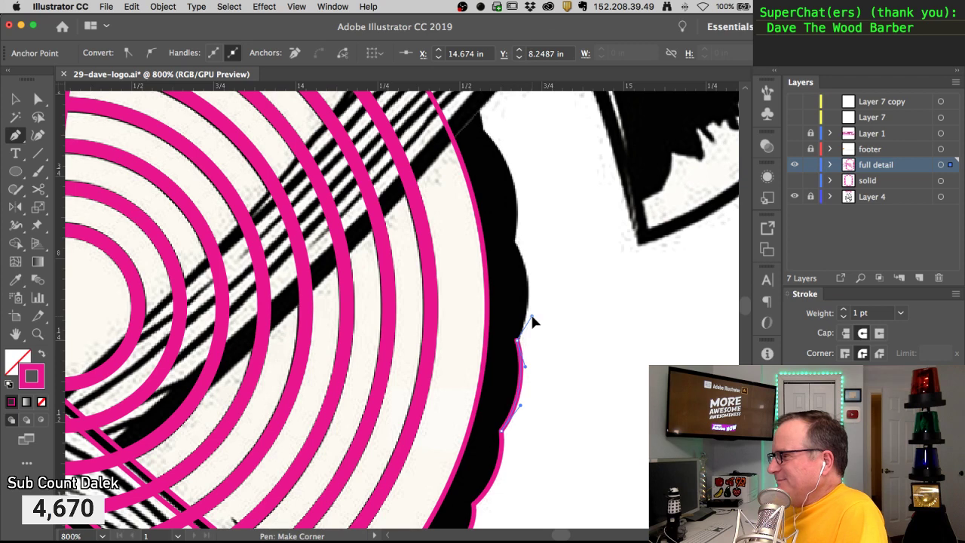
{"action": "left_click_drag", "start_coordinate": [512, 241], "coordinate": [486, 213]}
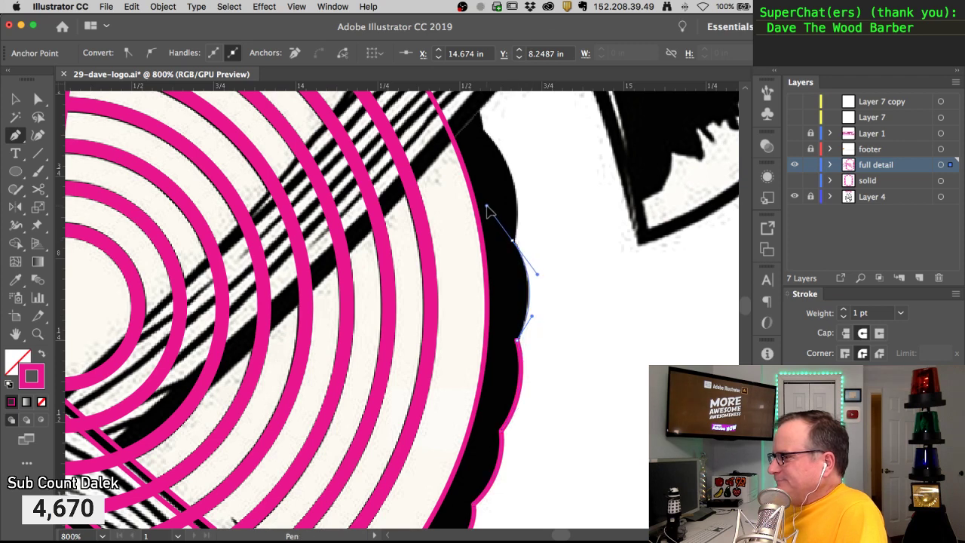
Trace the last right-hand scallop below the upper-right axe handle and nudge its lower anchor onto the bark's edge
{"action": "scroll", "coordinate": [489, 226], "scroll_direction": "up", "scroll_amount": 5}
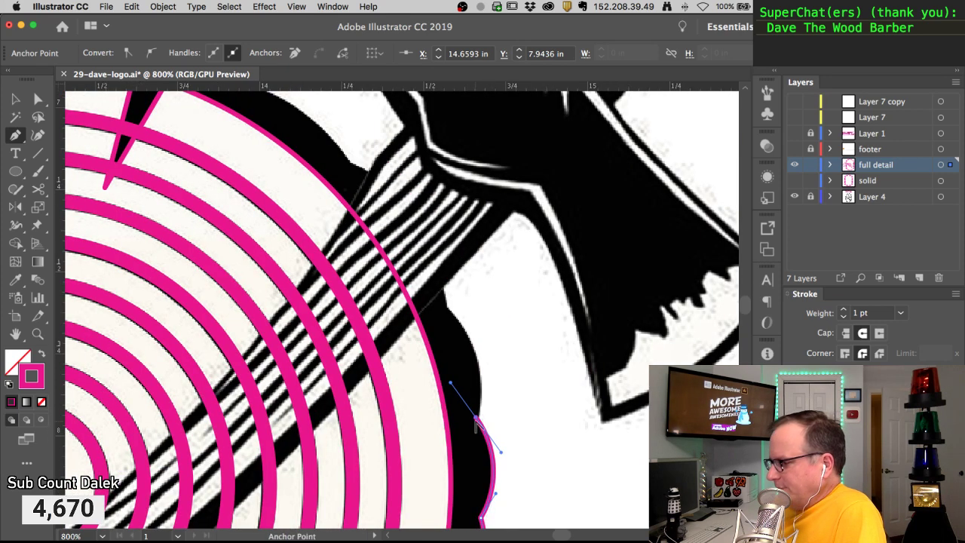
{"action": "left_click_drag", "start_coordinate": [448, 308], "coordinate": [424, 290]}
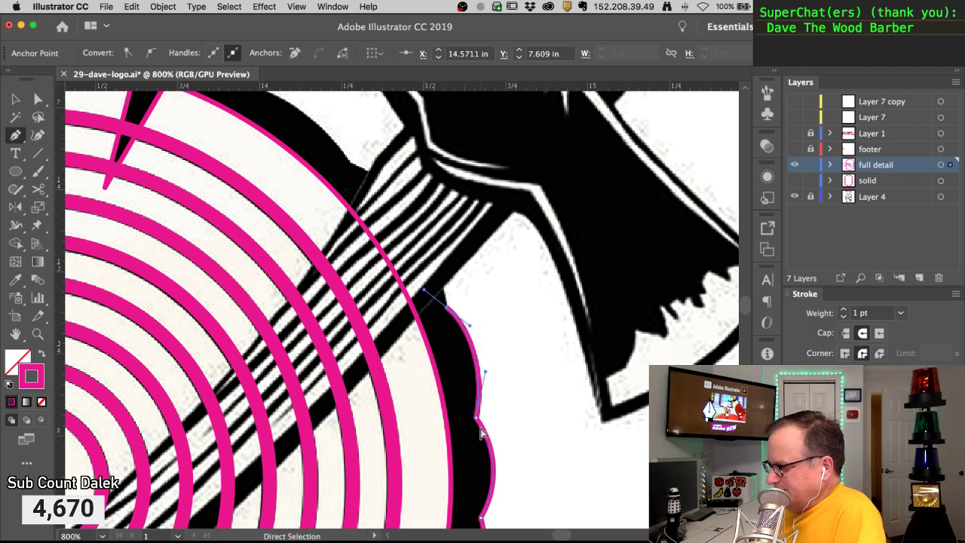
{"action": "mouse_move", "coordinate": [476, 418]}
{"action": "left_mouse_down"}
{"action": "mouse_move", "coordinate": [496, 414]}
{"action": "mouse_move", "coordinate": [481, 425]}
{"action": "left_mouse_up"}
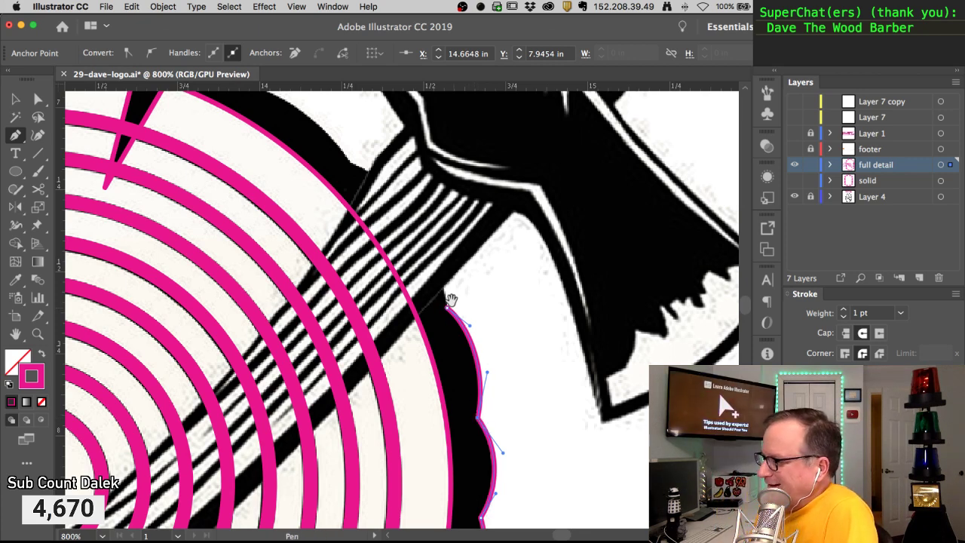
Carry the bark outline across the upper-right axe handle and fit the curve of the long scallop beyond it
{"action": "left_click_drag", "start_coordinate": [448, 302], "coordinate": [457, 422]}
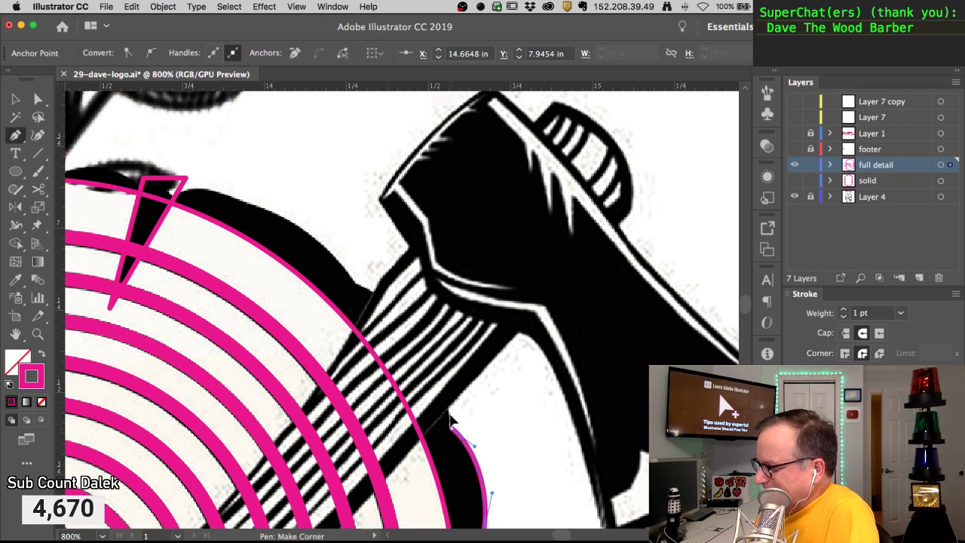
{"action": "left_click", "coordinate": [450, 389]}
{"action": "mouse_move", "coordinate": [354, 284]}
{"action": "left_mouse_down"}
{"action": "mouse_move", "coordinate": [294, 263]}
{"action": "mouse_move", "coordinate": [425, 388]}
{"action": "mouse_move", "coordinate": [412, 340]}
{"action": "left_mouse_up"}
{"action": "left_click_drag", "start_coordinate": [319, 315], "coordinate": [289, 315]}
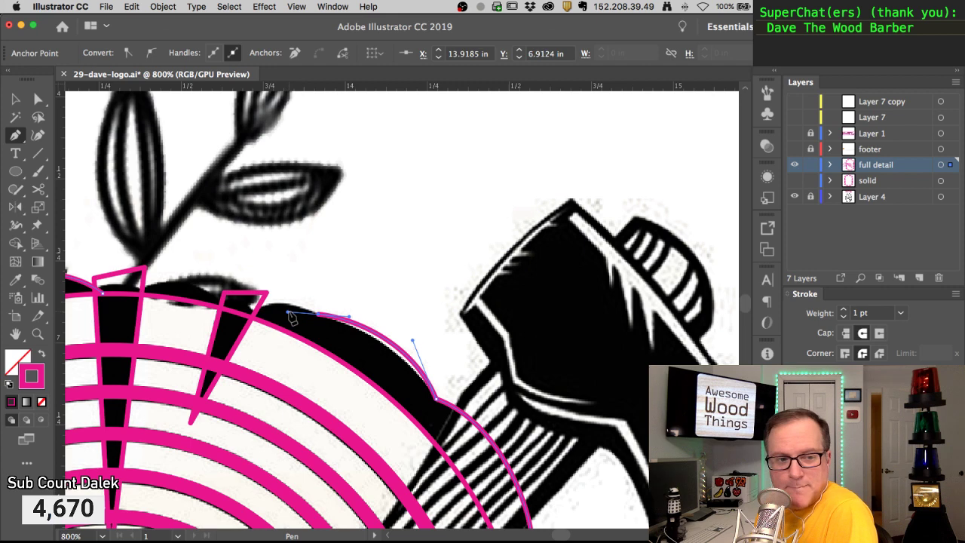
{"action": "left_click_drag", "start_coordinate": [413, 341], "coordinate": [409, 352]}
{"action": "left_click", "coordinate": [319, 315], "text": "super"}
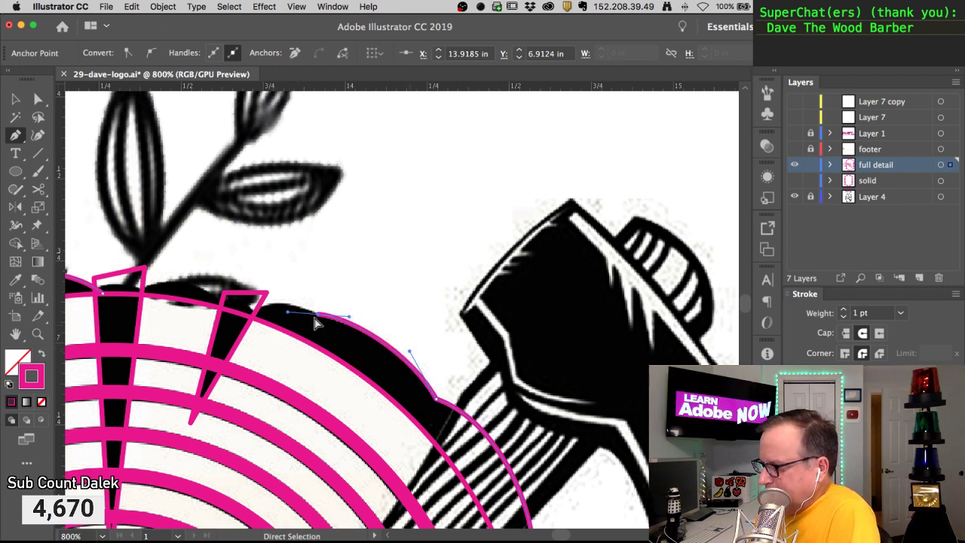
{"action": "left_click_drag", "start_coordinate": [317, 314], "coordinate": [305, 303]}
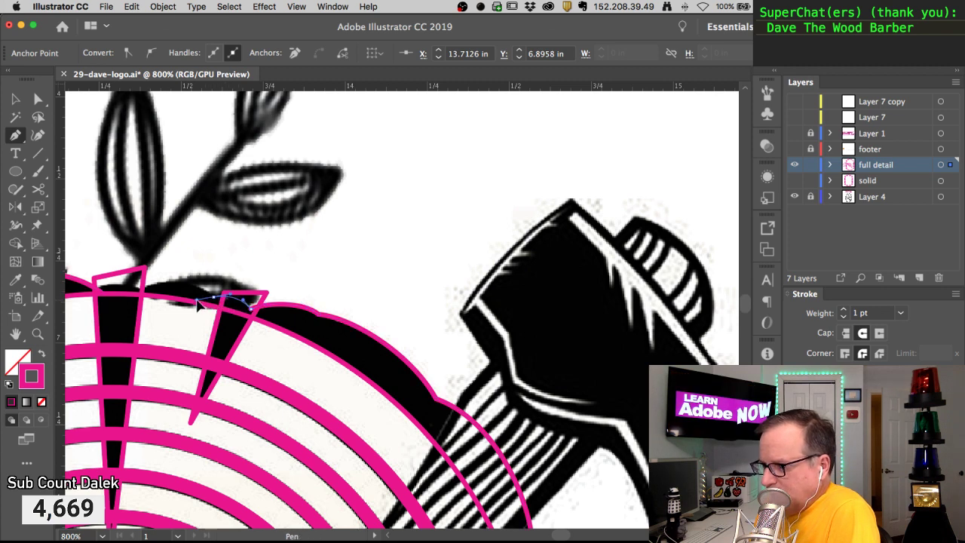
Trace the scallop between the small crack and the central crack, and join the bark outline to its starting point
{"action": "left_click_drag", "start_coordinate": [196, 279], "coordinate": [118, 297]}
{"action": "scroll", "coordinate": [127, 302], "scroll_direction": "left", "scroll_amount": 5}
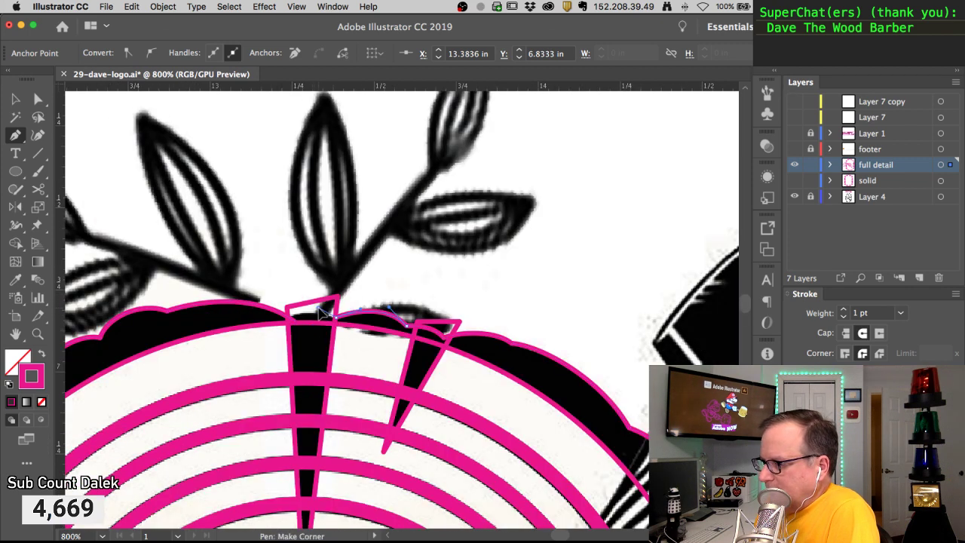
{"action": "left_click", "coordinate": [293, 321]}
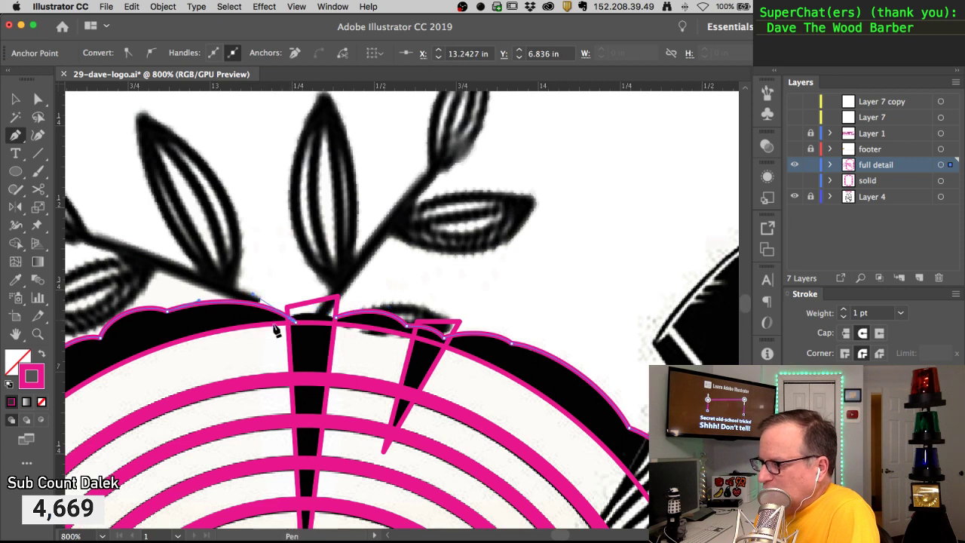
Split the bark outline with the Scissors at its anchor beside the central crack's left edge and deselect it
{"action": "left_click", "coordinate": [318, 321], "text": "super"}
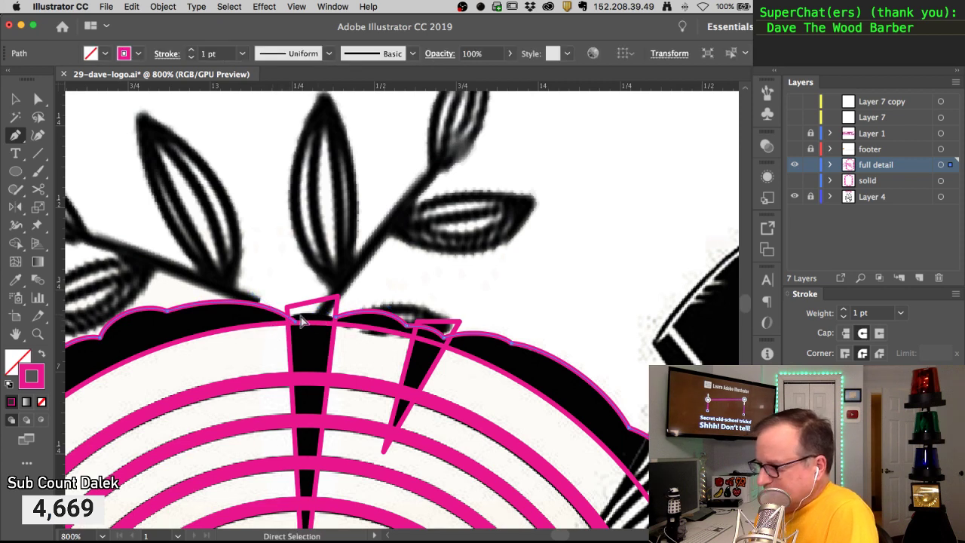
{"action": "left_click", "coordinate": [303, 316], "text": "super"}
{"action": "left_click", "coordinate": [291, 319], "text": "super"}
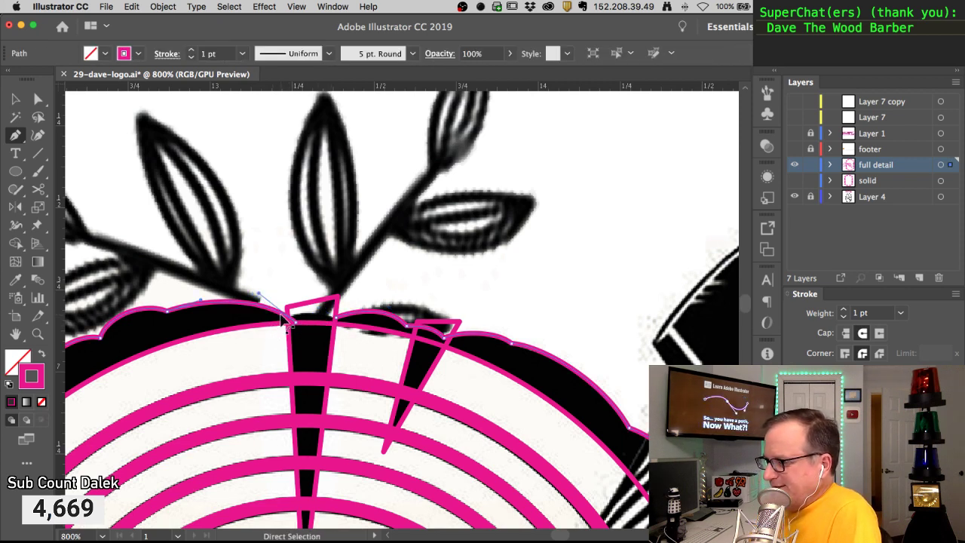
{"action": "left_click", "coordinate": [295, 322], "text": "super"}
{"action": "left_click", "coordinate": [38, 190]}
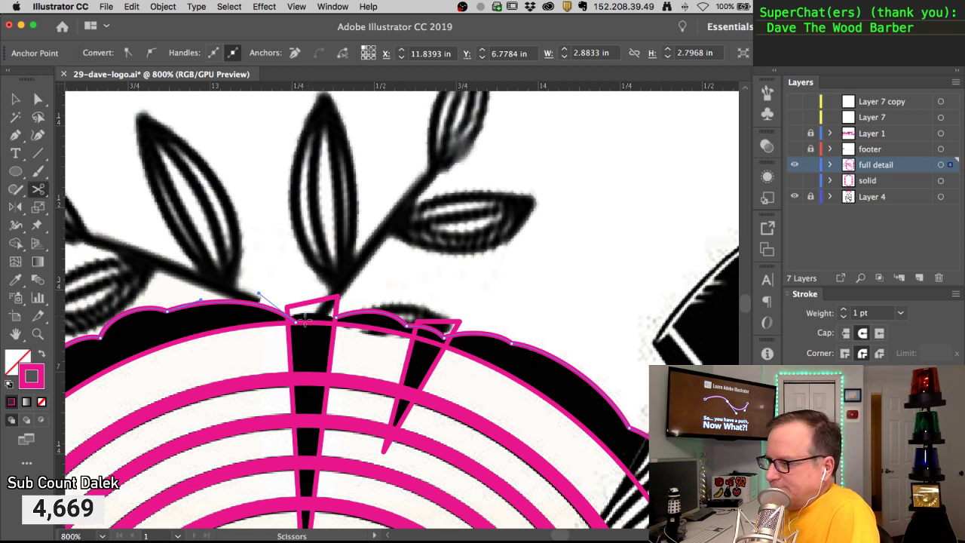
{"action": "left_click", "coordinate": [290, 319]}
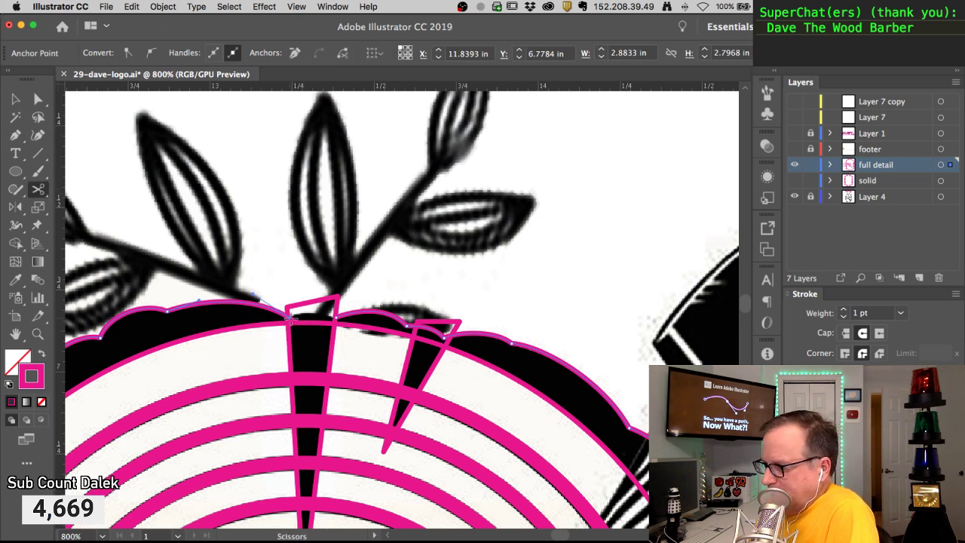
{"action": "key", "text": "shift+super+a"}
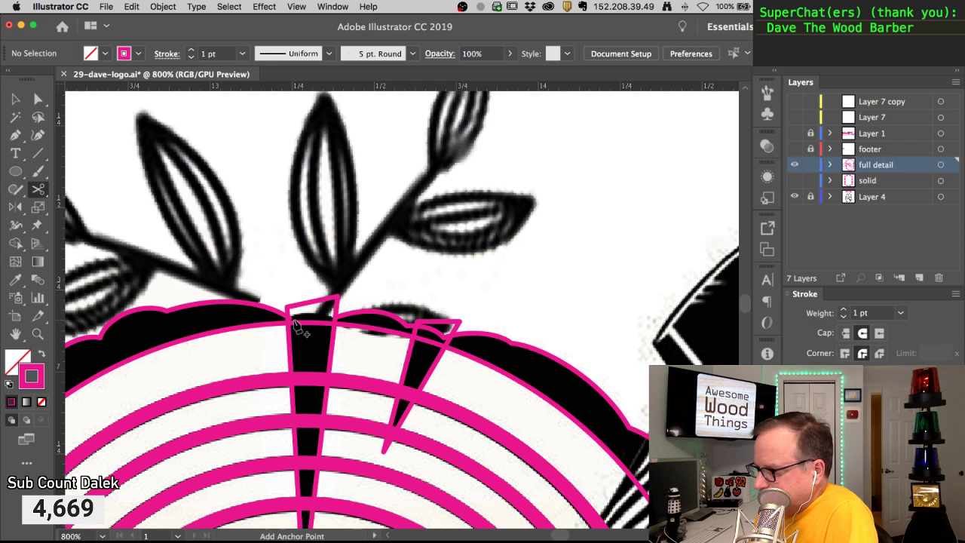
Try to adjust the bark outline's curve handle at the central crack's right edge, undo that, and deselect the outline
{"action": "left_click", "coordinate": [335, 318]}
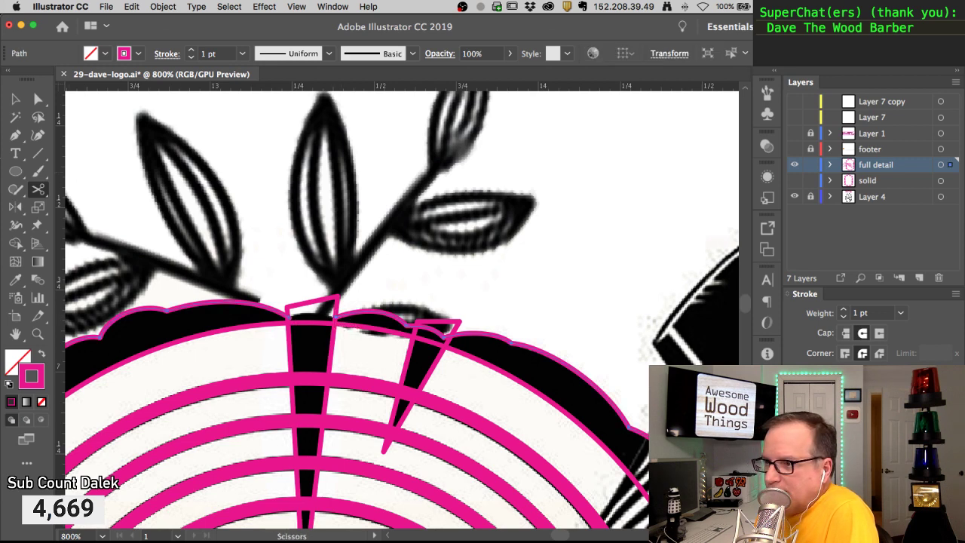
{"action": "left_click", "coordinate": [20, 137]}
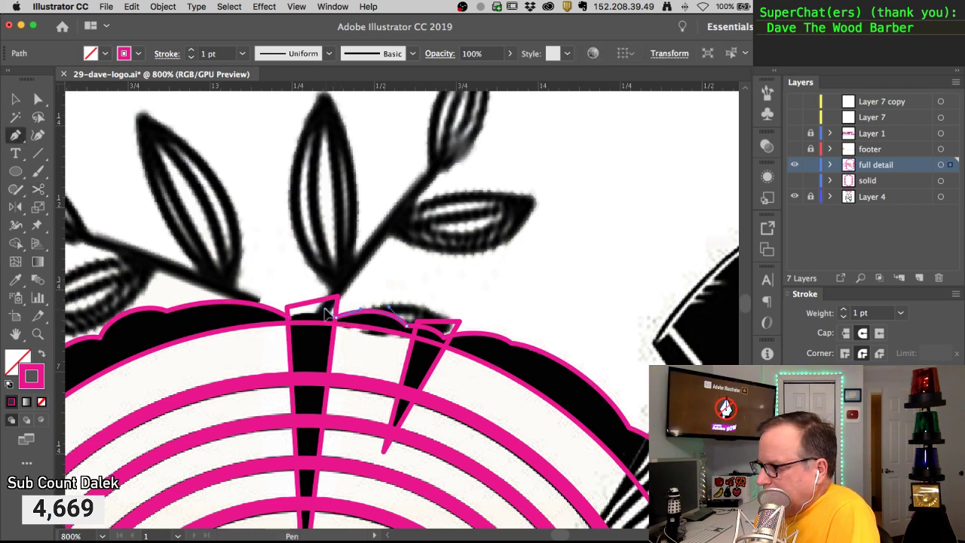
{"action": "mouse_move", "coordinate": [322, 305]}
{"action": "left_mouse_down"}
{"action": "mouse_move", "coordinate": [276, 326]}
{"action": "mouse_move", "coordinate": [326, 309]}
{"action": "left_mouse_up"}
{"action": "key", "text": "super+z"}
{"action": "left_click", "coordinate": [276, 244], "text": "super"}
Check the traced bark outline around the whole log and the area where the two axe handles cross
{"action": "left_click", "coordinate": [299, 243], "text": "alt+super"}
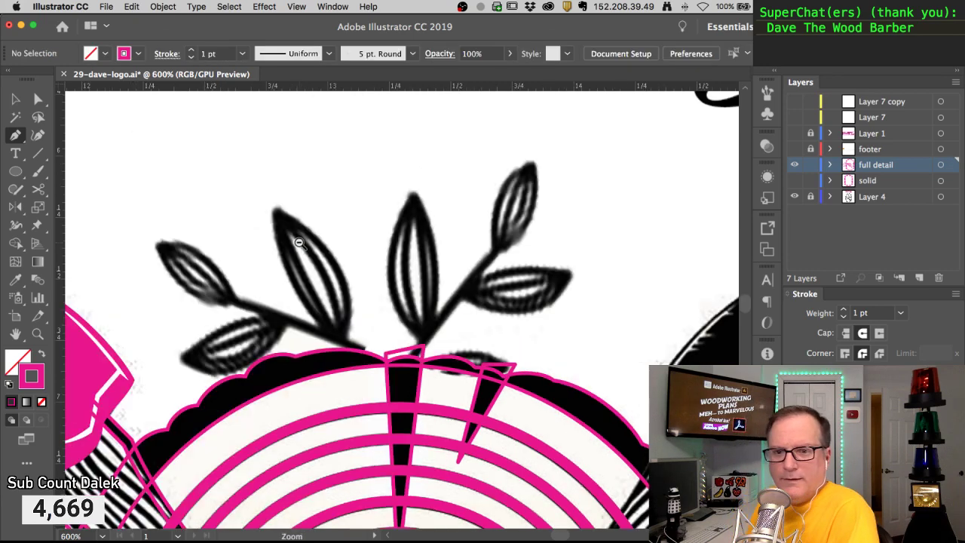
{"action": "left_click", "coordinate": [319, 285], "text": "alt+super"}
{"action": "left_click_drag", "start_coordinate": [354, 337], "coordinate": [312, 185]}
{"action": "left_click_drag", "start_coordinate": [322, 265], "coordinate": [316, 232]}
{"action": "scroll", "coordinate": [315, 230], "scroll_direction": "down", "scroll_amount": 2}
{"action": "left_click", "coordinate": [33, 99]}
{"action": "left_click", "coordinate": [408, 232], "text": "alt+super"}
{"action": "left_click_drag", "start_coordinate": [401, 281], "coordinate": [399, 176]}
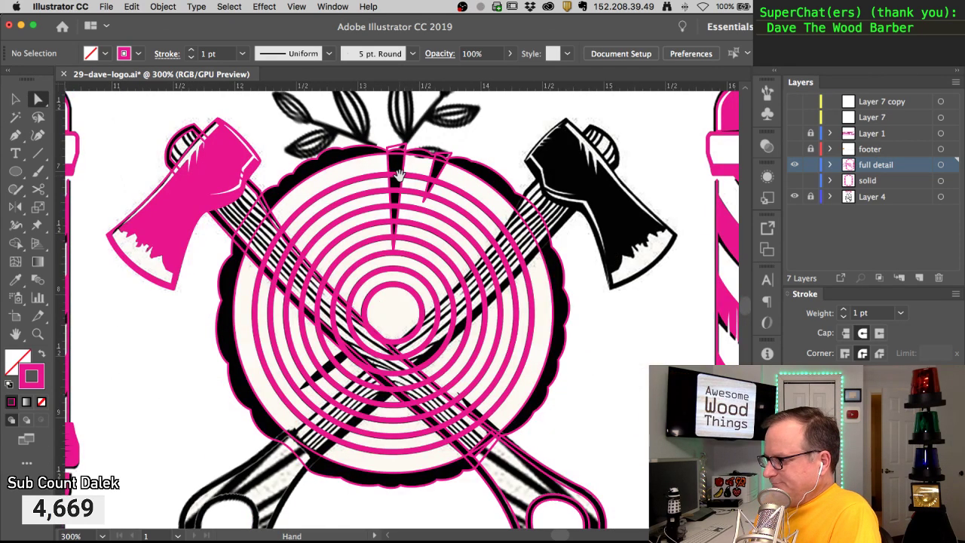
{"action": "left_click", "coordinate": [379, 346], "text": "super"}
{"action": "left_click", "coordinate": [379, 346], "text": "super"}
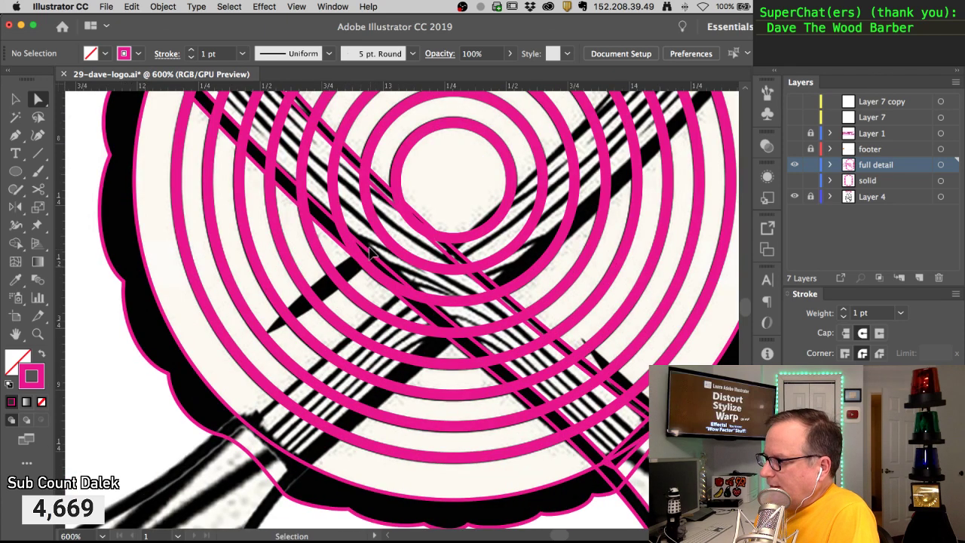
{"action": "left_click", "coordinate": [370, 255], "text": "alt"}
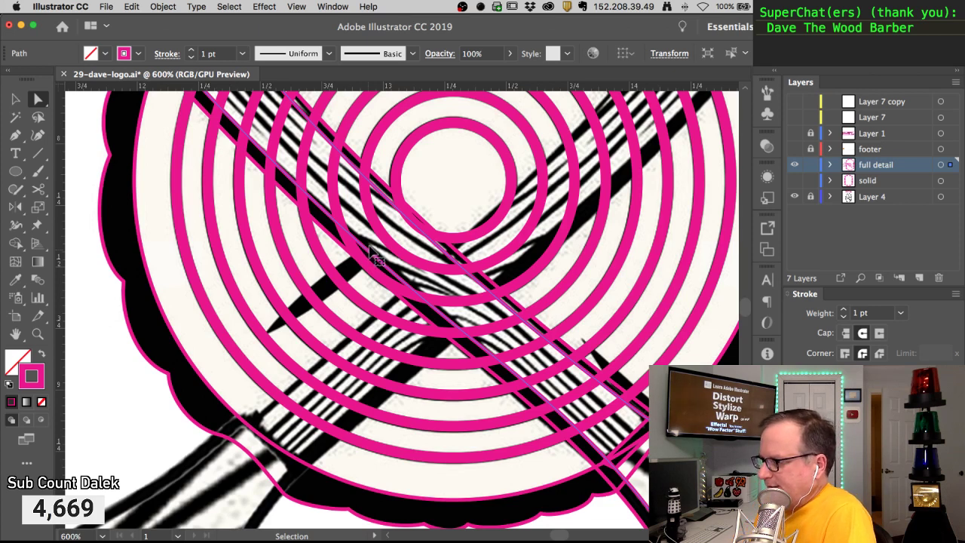
{"action": "left_click", "coordinate": [377, 249]}
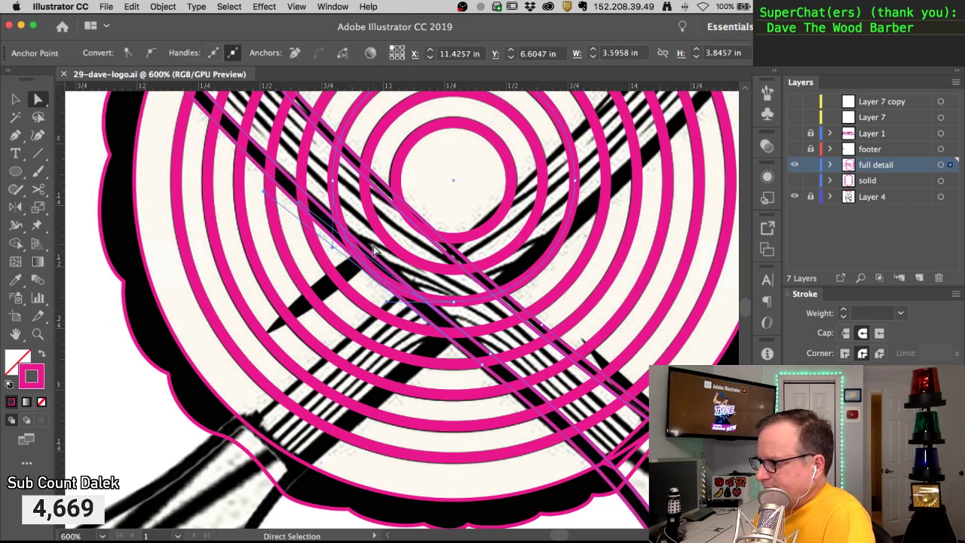
{"action": "left_click", "coordinate": [316, 247]}
{"action": "left_click", "coordinate": [338, 218]}
{"action": "key", "text": "Delete"}
{"action": "left_click", "coordinate": [116, 129]}
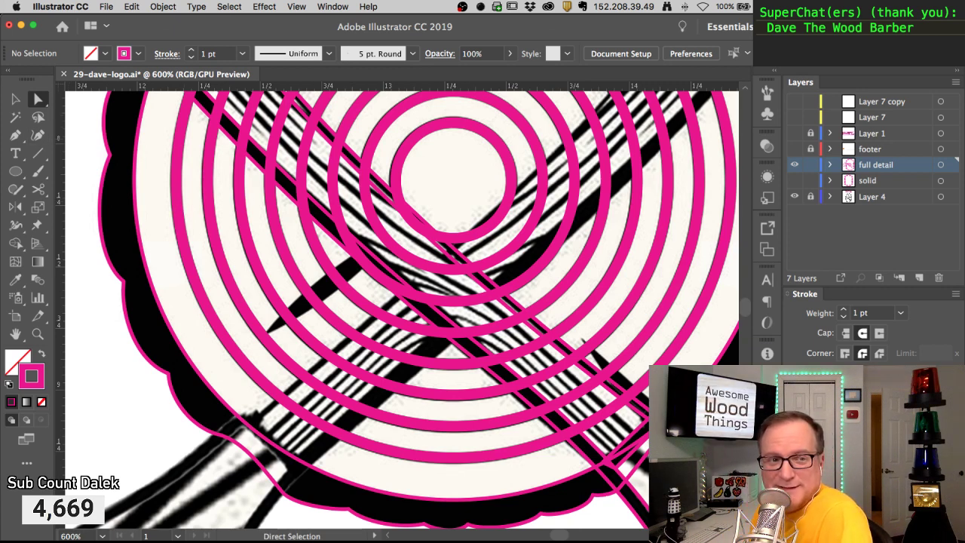
Trace the tapered crack running from the upper-left axe handle towards the log's lower left as a closed curved wedge
{"action": "left_click", "coordinate": [368, 262]}
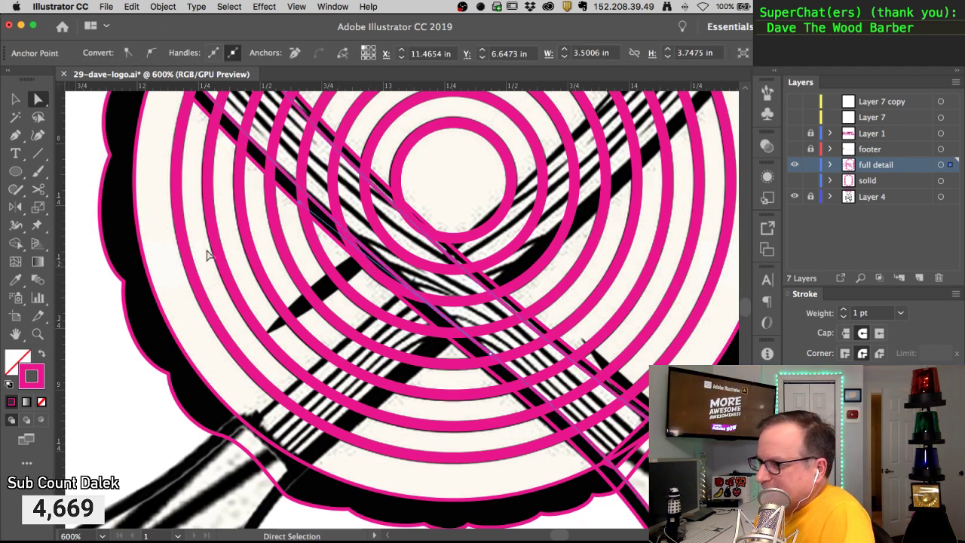
{"action": "left_click", "coordinate": [15, 135]}
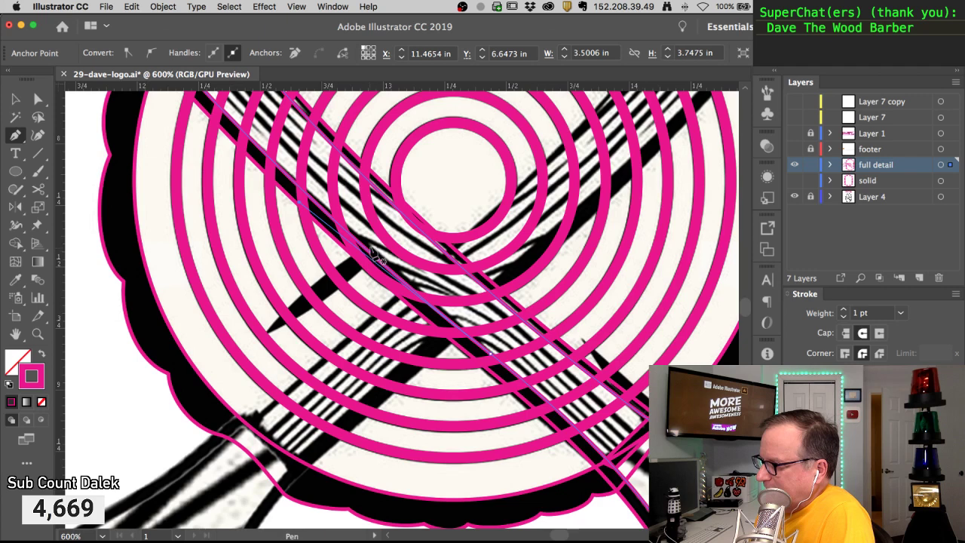
{"action": "left_click_drag", "start_coordinate": [344, 257], "coordinate": [400, 235]}
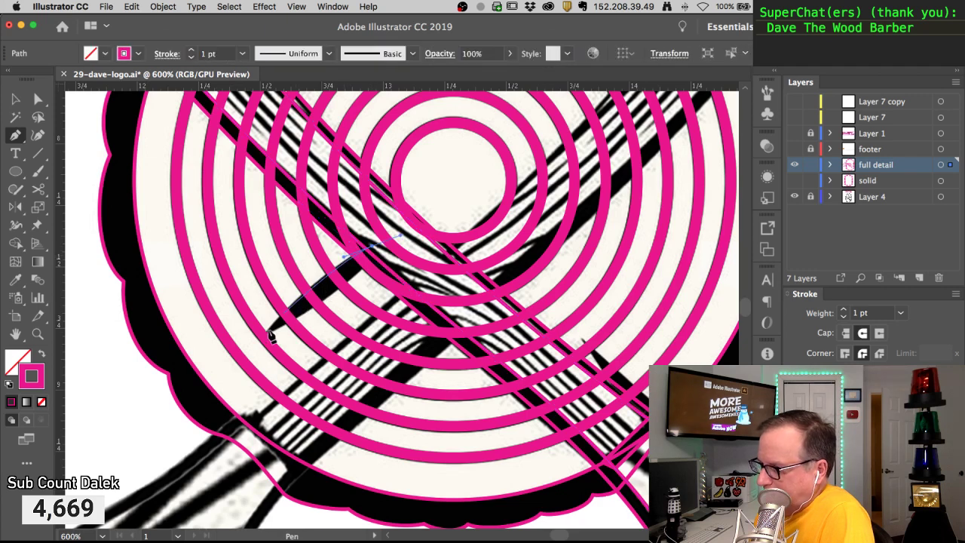
{"action": "left_click_drag", "start_coordinate": [264, 336], "coordinate": [225, 381]}
{"action": "left_click_drag", "start_coordinate": [266, 338], "coordinate": [309, 320]}
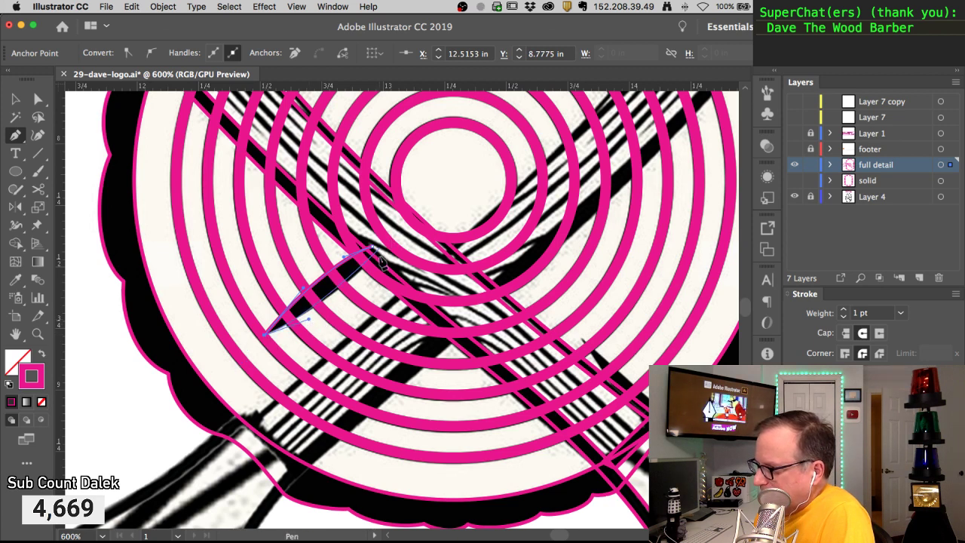
{"action": "mouse_move", "coordinate": [379, 255]}
{"action": "left_mouse_down"}
{"action": "mouse_move", "coordinate": [386, 239]}
{"action": "mouse_move", "coordinate": [383, 260]}
{"action": "left_mouse_up"}
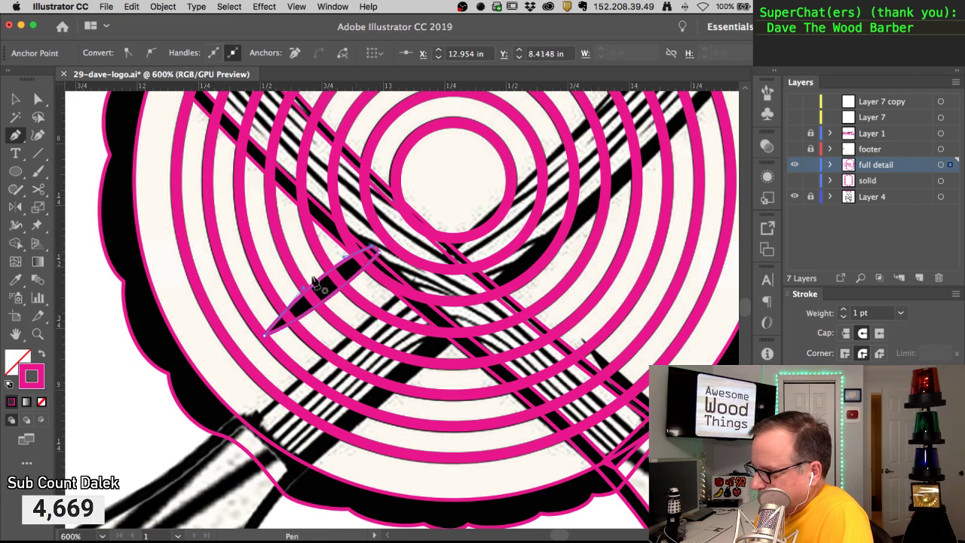
{"action": "left_click", "coordinate": [298, 239], "text": "super"}
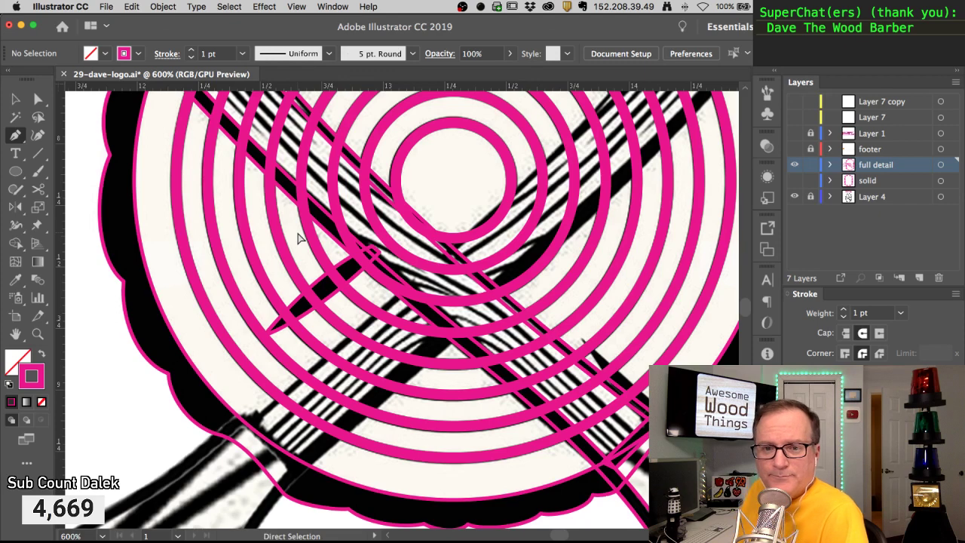
Bring the untraced leaf sprigs above the log into view
{"action": "left_click", "coordinate": [349, 290], "text": "alt+super"}
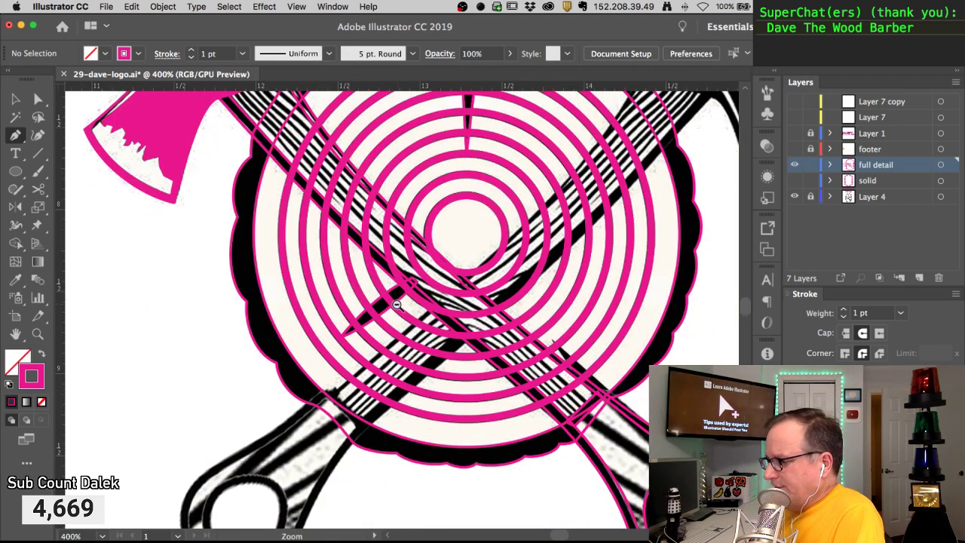
{"action": "left_click", "coordinate": [398, 306], "text": "alt+super"}
{"action": "left_click_drag", "start_coordinate": [460, 299], "coordinate": [322, 351]}
{"action": "left_click_drag", "start_coordinate": [326, 251], "coordinate": [402, 345]}
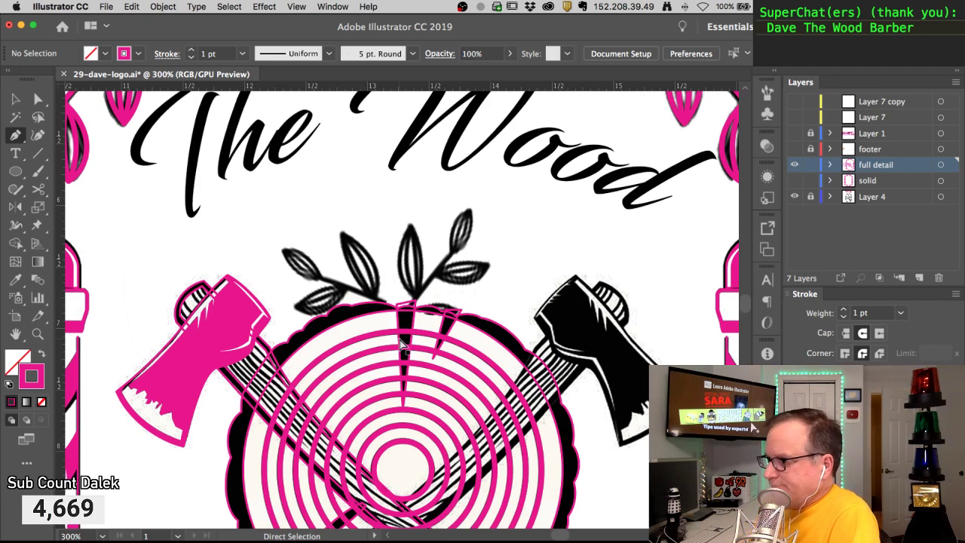
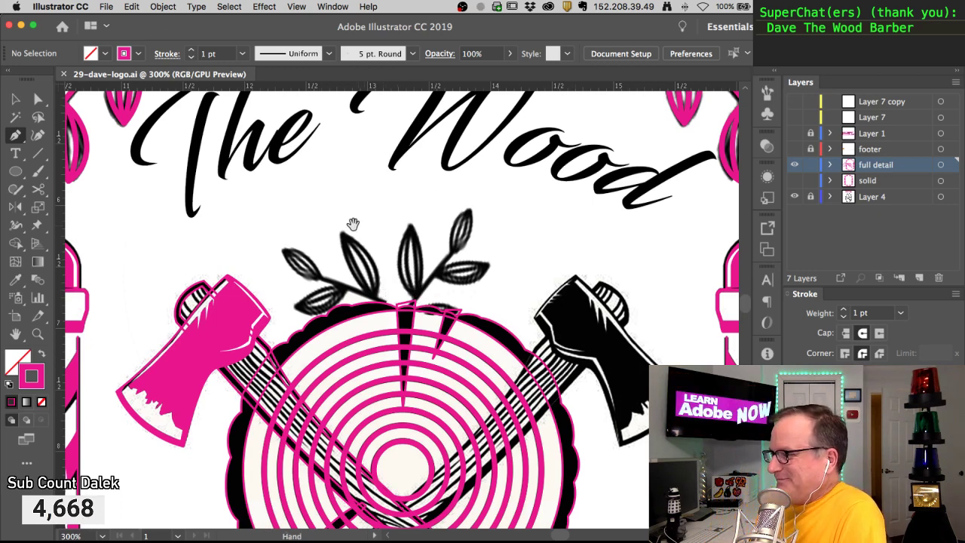
Trace the right-hand sprig's stem with a 3 pt stroke, curving from the central crack's top edge up to the uppermost leaf's base
{"action": "left_click", "coordinate": [134, 111], "text": "alt+super"}
{"action": "left_click_drag", "start_coordinate": [290, 207], "coordinate": [362, 253]}
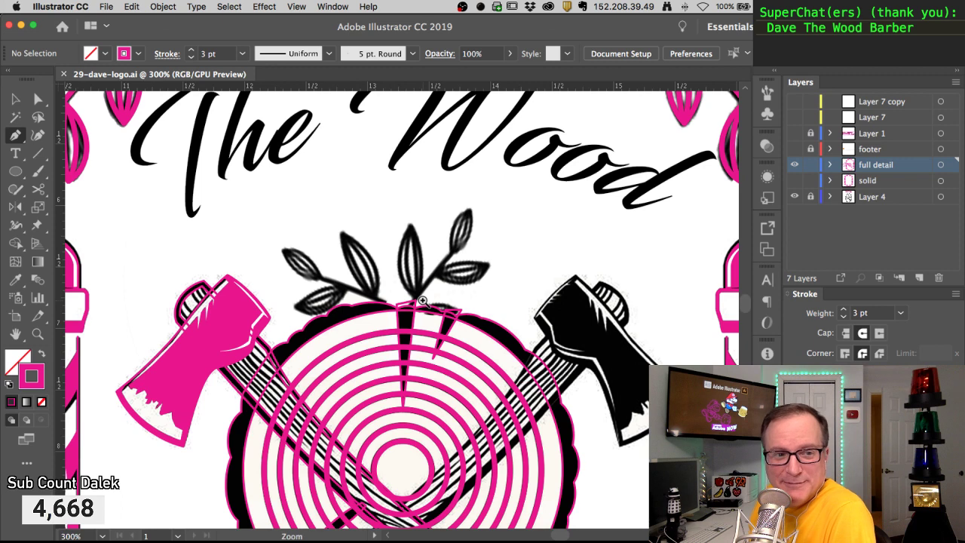
{"action": "left_click", "coordinate": [423, 301]}
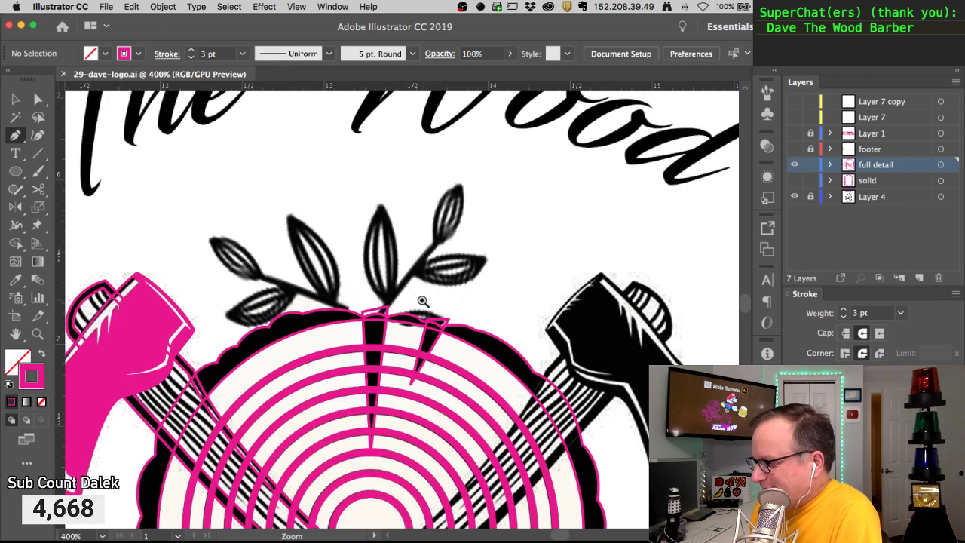
{"action": "left_click", "coordinate": [417, 298]}
{"action": "left_click_drag", "start_coordinate": [338, 337], "coordinate": [356, 322]}
{"action": "left_click_drag", "start_coordinate": [427, 225], "coordinate": [455, 204]}
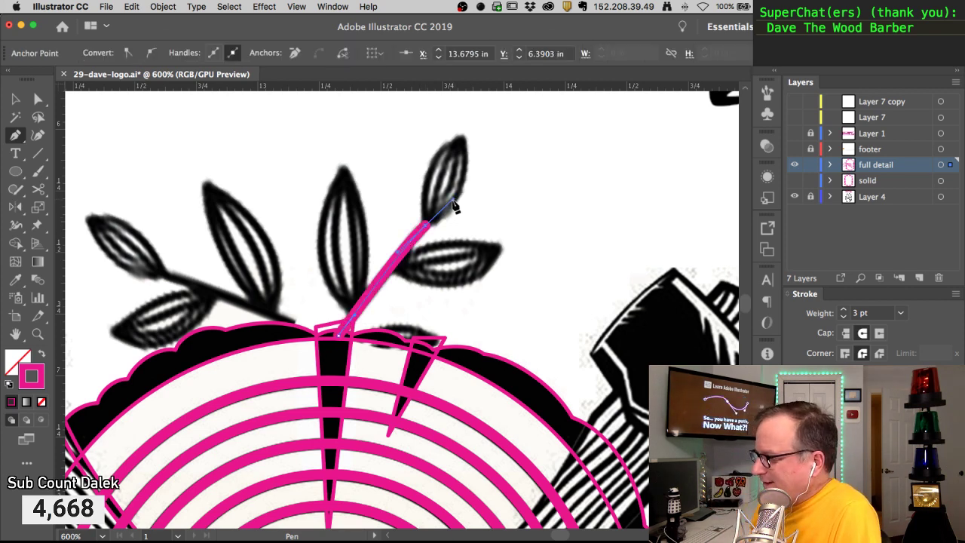
Match the traced stem's stroke to the 1 pt bark outline and deselect it
{"action": "key", "text": "super"}
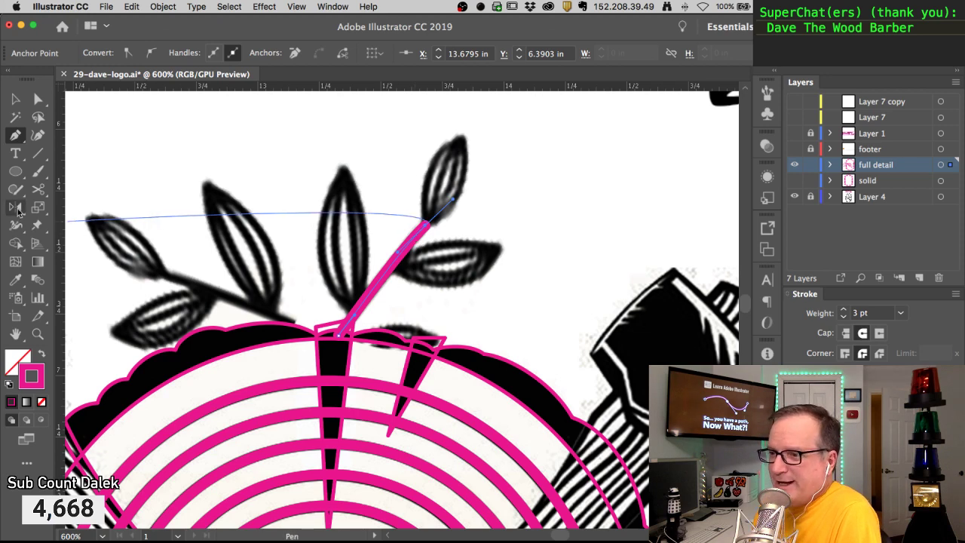
{"action": "left_click", "coordinate": [15, 279]}
{"action": "left_click", "coordinate": [394, 326]}
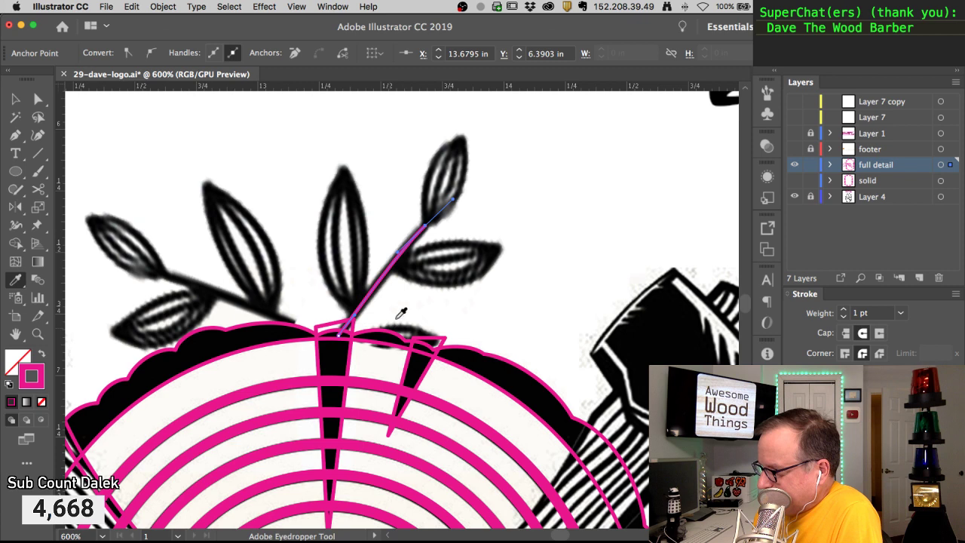
{"action": "left_click", "coordinate": [424, 251], "text": "super"}
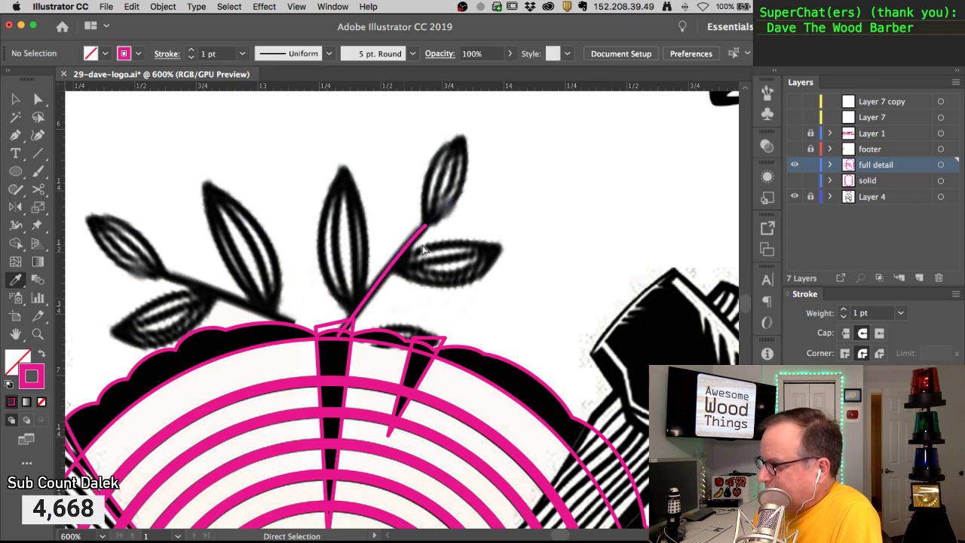
Trace the left edge of the right-hand sprig's uppermost leaf as a curve from its tip to the stem's end
{"action": "left_click", "coordinate": [15, 135]}
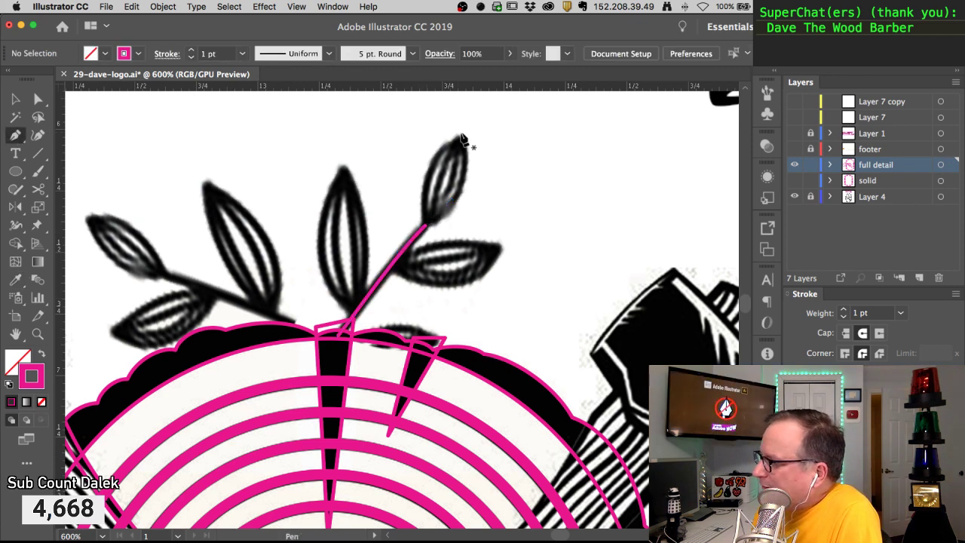
{"action": "left_click_drag", "start_coordinate": [460, 138], "coordinate": [492, 128]}
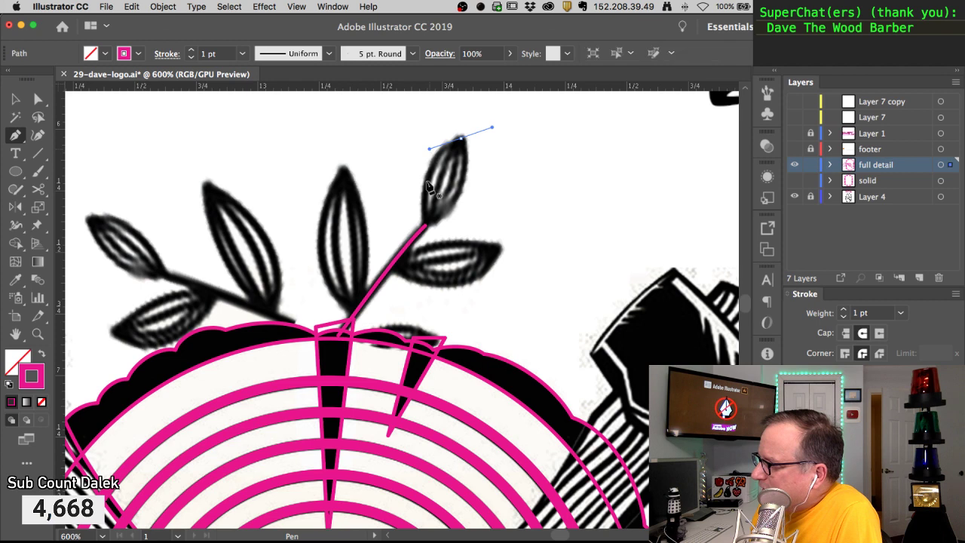
{"action": "left_click", "coordinate": [427, 229]}
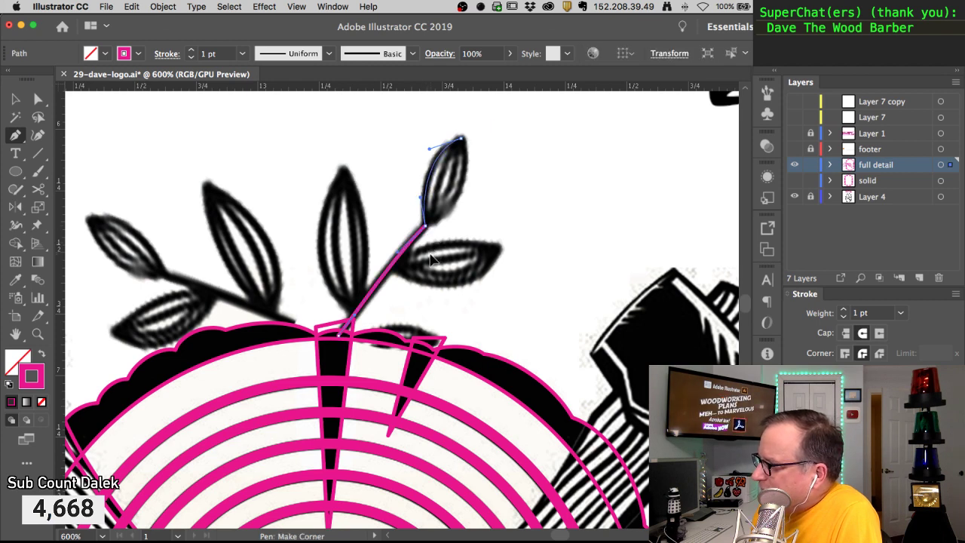
{"action": "left_click", "coordinate": [452, 173], "text": "super"}
Try to trace the uppermost leaf's right edge back to the stem's end, then undo the change and deselect
{"action": "left_click_drag", "start_coordinate": [462, 139], "coordinate": [468, 171]}
{"action": "left_click_drag", "start_coordinate": [426, 227], "coordinate": [397, 234]}
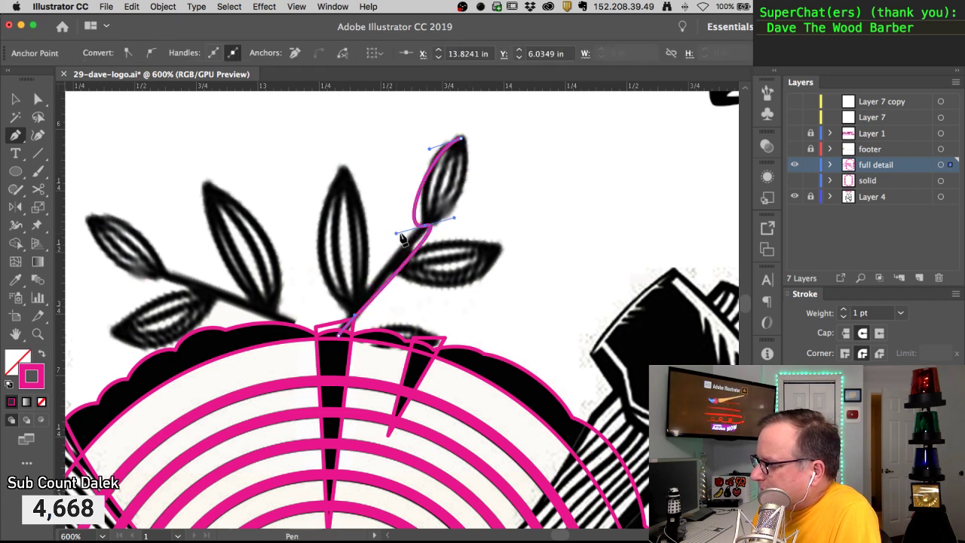
{"action": "key", "text": "super+z"}
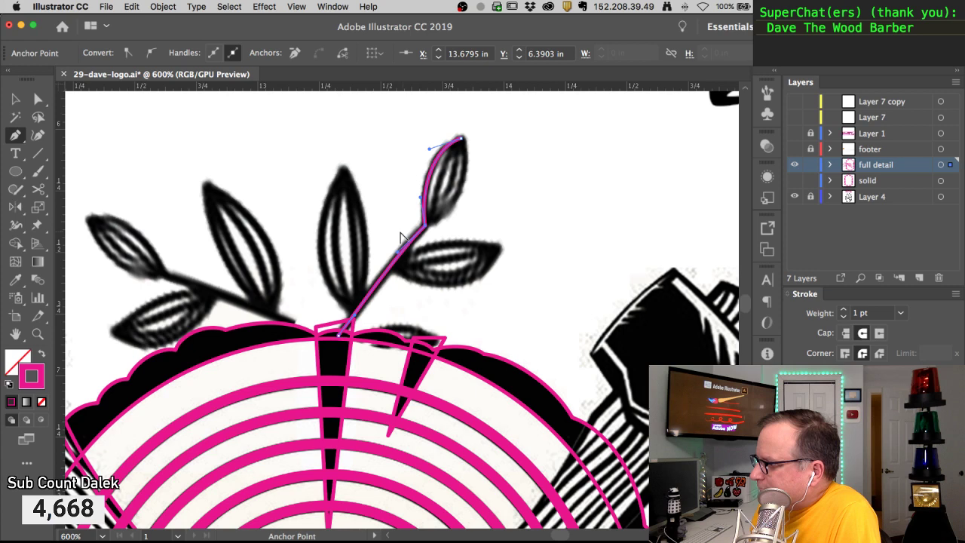
{"action": "key", "text": "super+shift+a"}
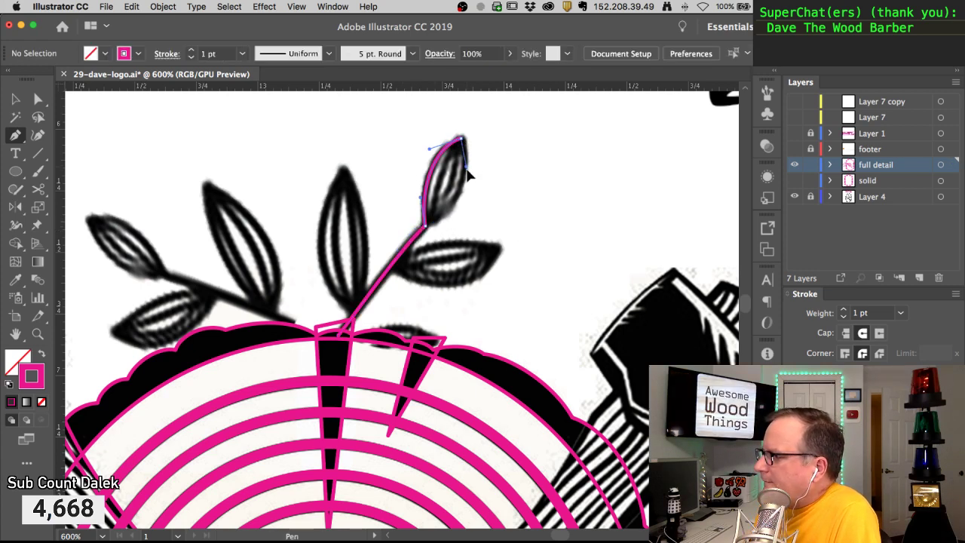
Close the uppermost leaf's outline with a curved right edge meeting the stem's end, adjusting its handle at the tip
{"action": "left_click_drag", "start_coordinate": [468, 168], "coordinate": [468, 169]}
{"action": "mouse_move", "coordinate": [432, 224]}
{"action": "left_mouse_down"}
{"action": "mouse_move", "coordinate": [402, 236]}
{"action": "mouse_move", "coordinate": [426, 225]}
{"action": "left_mouse_up"}
{"action": "left_click_drag", "start_coordinate": [467, 168], "coordinate": [471, 173]}
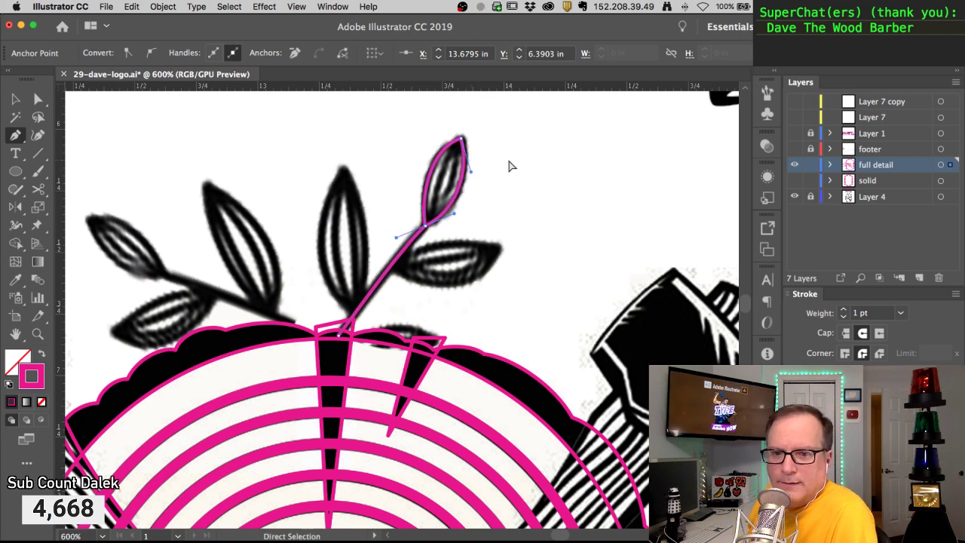
{"action": "left_click", "coordinate": [491, 184], "text": "super"}
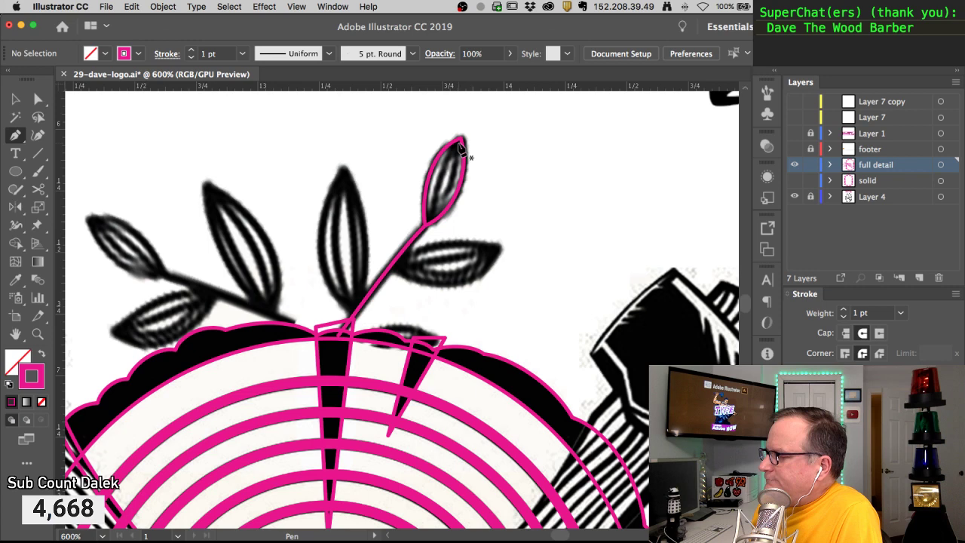
Trace the left inner vein of the uppermost leaf and snap its ends to the leaf's tip and base
{"action": "left_click_drag", "start_coordinate": [432, 192], "coordinate": [433, 190]}
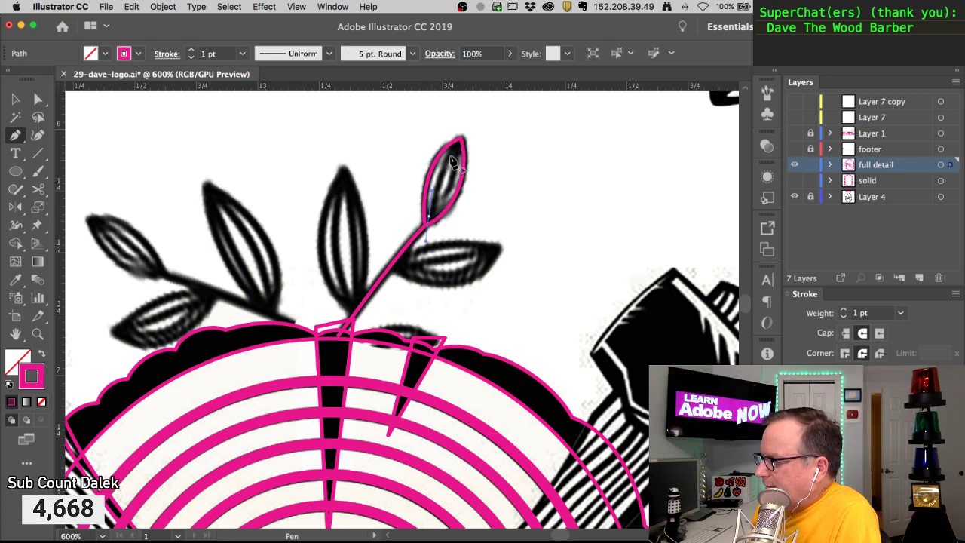
{"action": "mouse_move", "coordinate": [455, 147]}
{"action": "left_mouse_down"}
{"action": "mouse_move", "coordinate": [467, 136]}
{"action": "mouse_move", "coordinate": [448, 153]}
{"action": "left_mouse_up"}
{"action": "left_click_drag", "start_coordinate": [432, 221], "coordinate": [427, 226]}
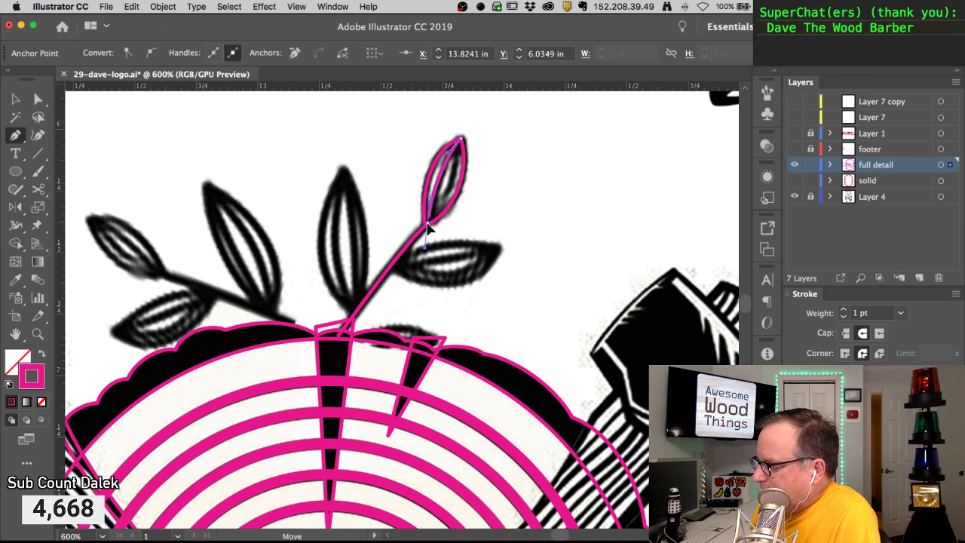
{"action": "left_click", "coordinate": [486, 189], "text": "super"}
Trace the right inner vein of the uppermost leaf as a curve from tip to base, refine its bend and deselect
{"action": "key", "text": "super+0"}
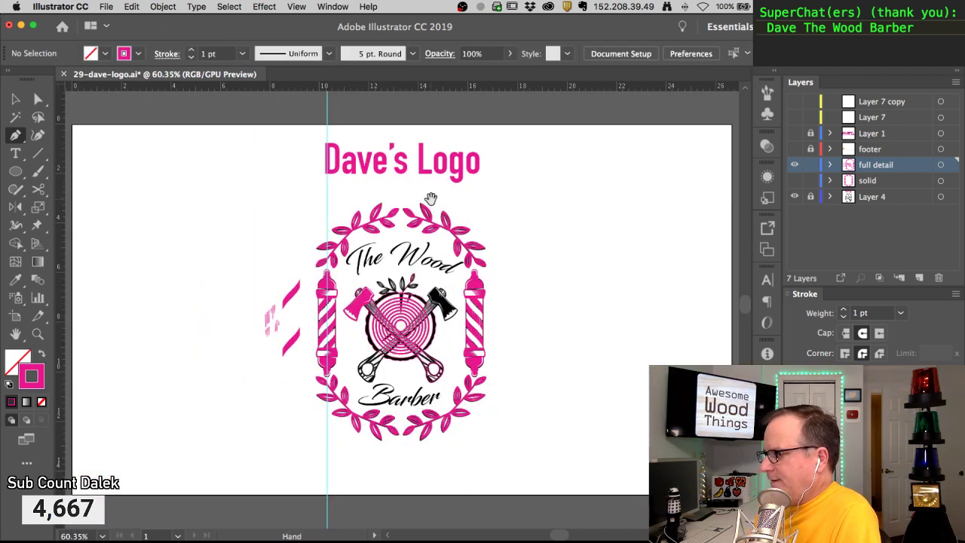
{"action": "left_click", "coordinate": [406, 318], "text": "super"}
{"action": "left_click", "coordinate": [400, 316], "text": "super"}
{"action": "left_click", "coordinate": [374, 310], "text": "super"}
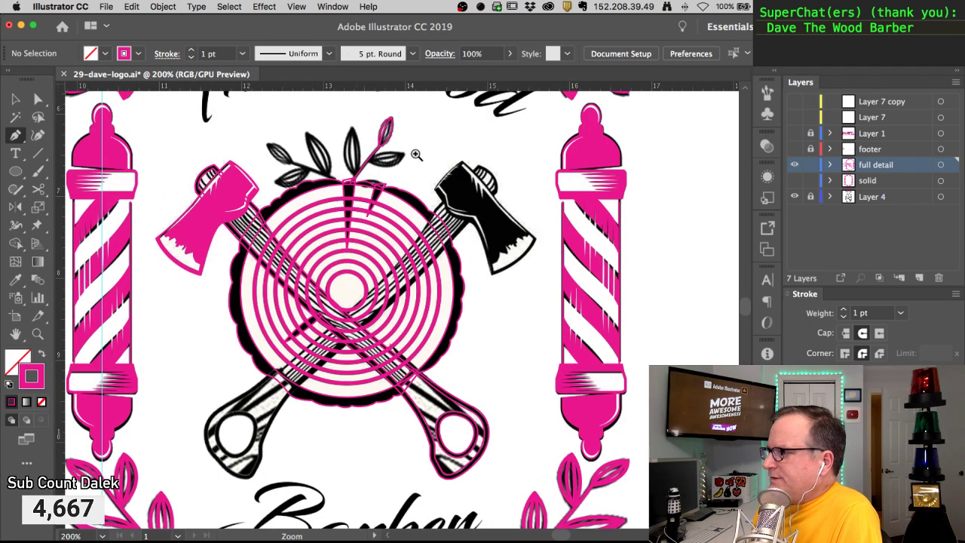
{"action": "scroll", "coordinate": [392, 132], "scroll_direction": "up", "scroll_amount": 5}
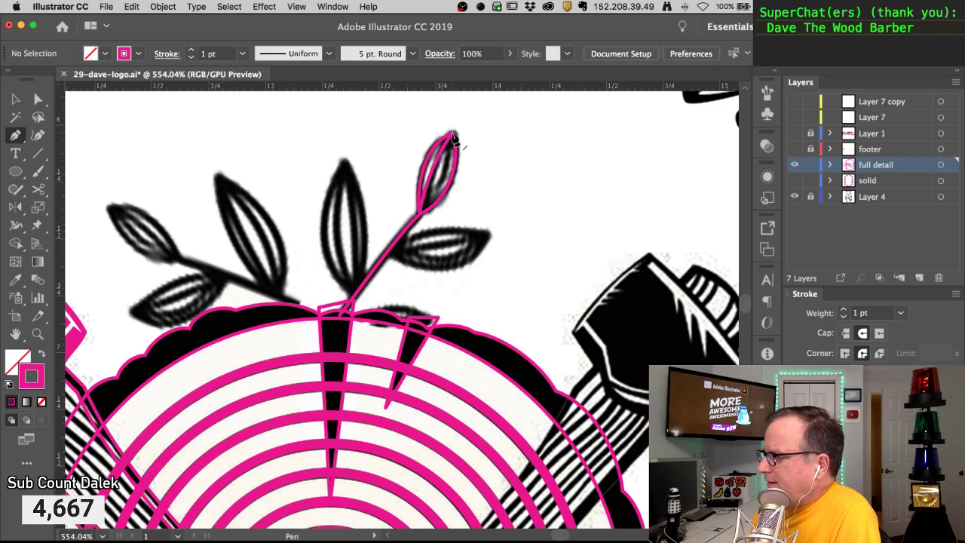
{"action": "left_click_drag", "start_coordinate": [447, 162], "coordinate": [447, 163]}
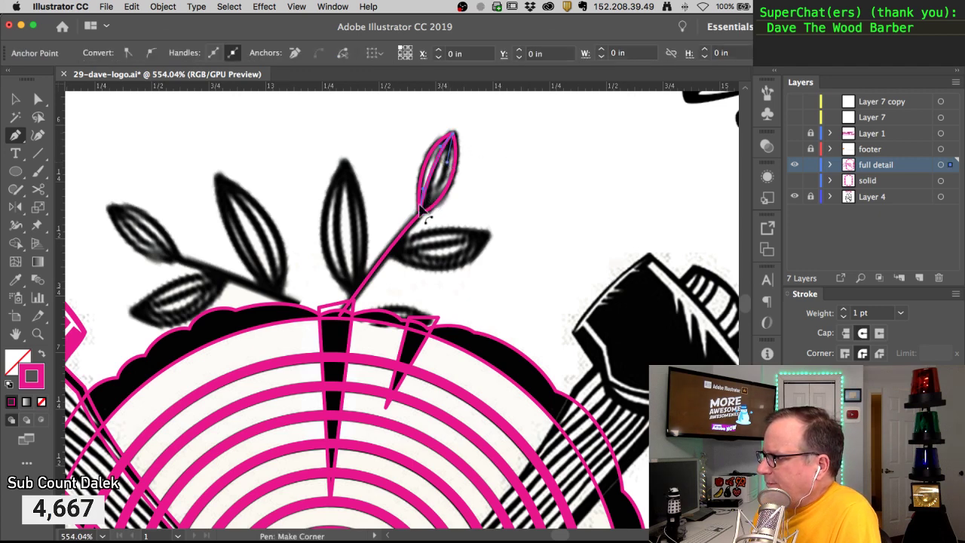
{"action": "left_click_drag", "start_coordinate": [420, 213], "coordinate": [404, 227]}
{"action": "left_click_drag", "start_coordinate": [448, 162], "coordinate": [449, 166]}
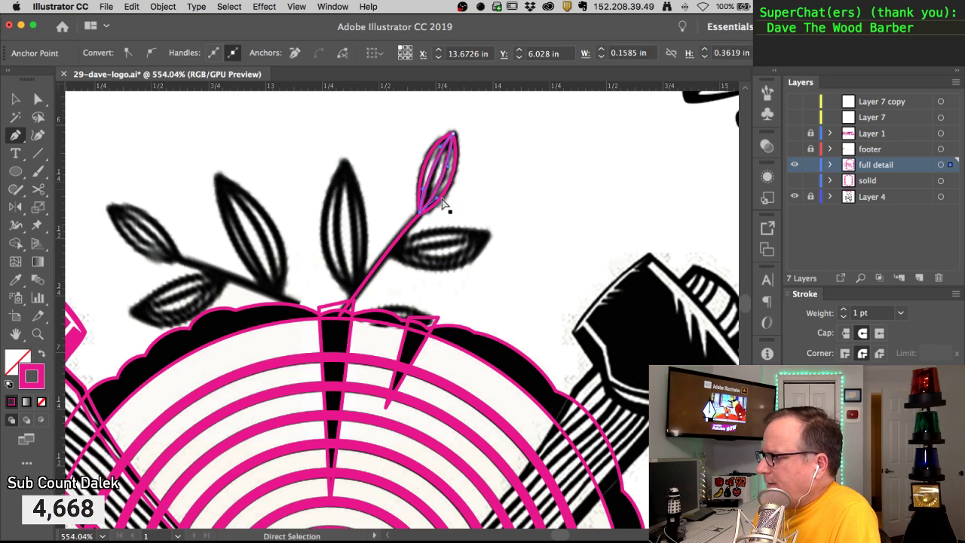
{"action": "left_click", "coordinate": [492, 194], "text": "super"}
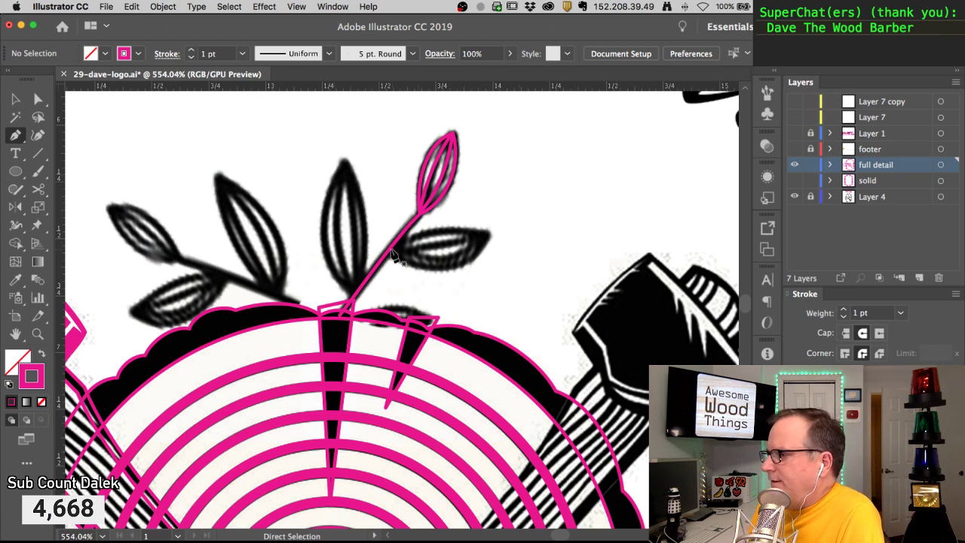
Trace the upper edge of the leaf to the right of the stem, curving from the stem to a corner at the leaf's tip
{"action": "left_click_drag", "start_coordinate": [421, 232], "coordinate": [422, 231]}
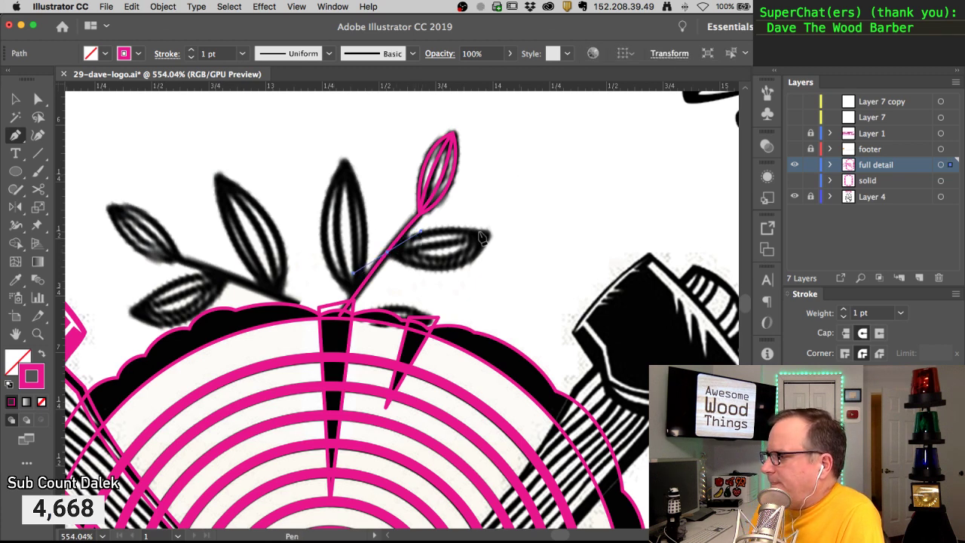
{"action": "mouse_move", "coordinate": [486, 235]}
{"action": "left_mouse_down"}
{"action": "mouse_move", "coordinate": [526, 247]}
{"action": "mouse_move", "coordinate": [483, 243]}
{"action": "mouse_move", "coordinate": [474, 259]}
{"action": "left_mouse_up"}
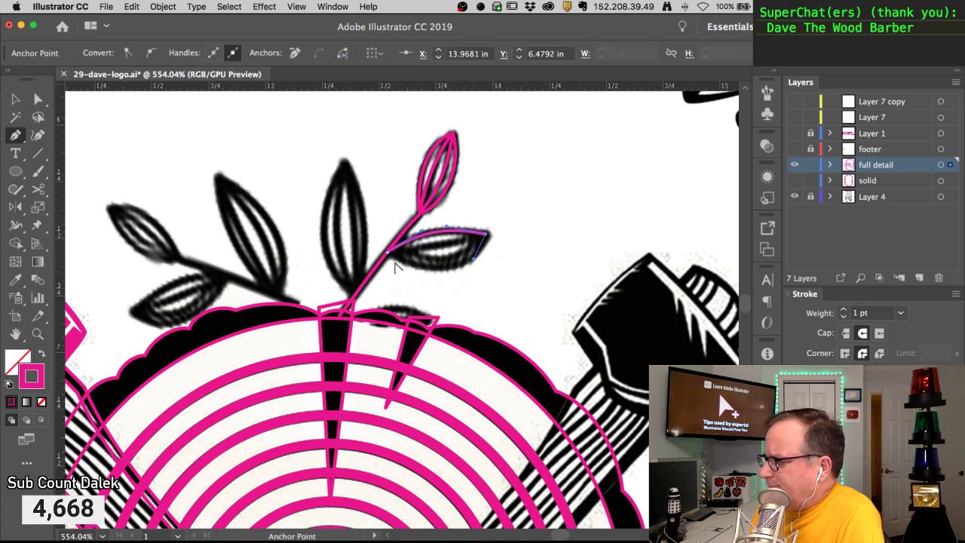
{"action": "left_click_drag", "start_coordinate": [387, 251], "coordinate": [355, 229]}
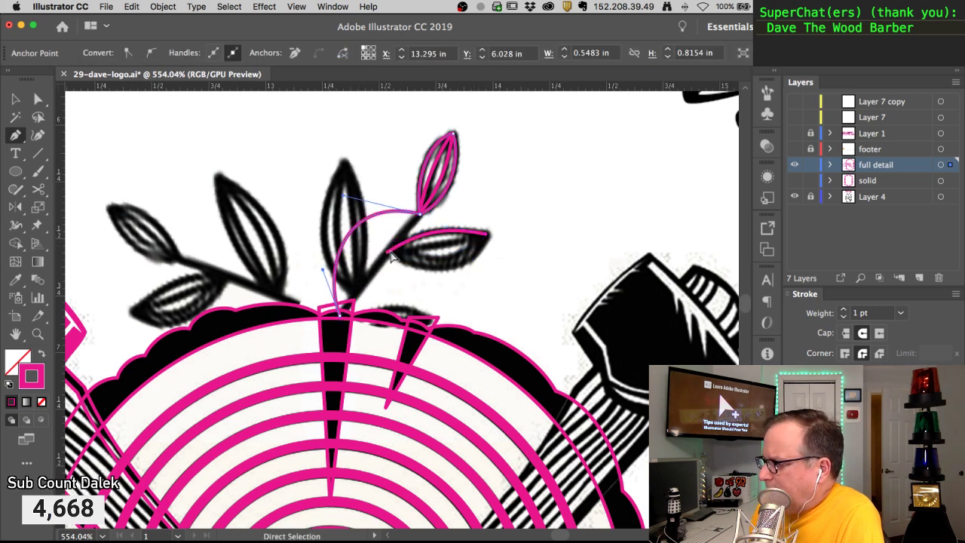
{"action": "key", "text": "super+z"}
{"action": "left_click", "coordinate": [408, 241], "text": "super"}
{"action": "left_click_drag", "start_coordinate": [486, 235], "coordinate": [473, 259]}
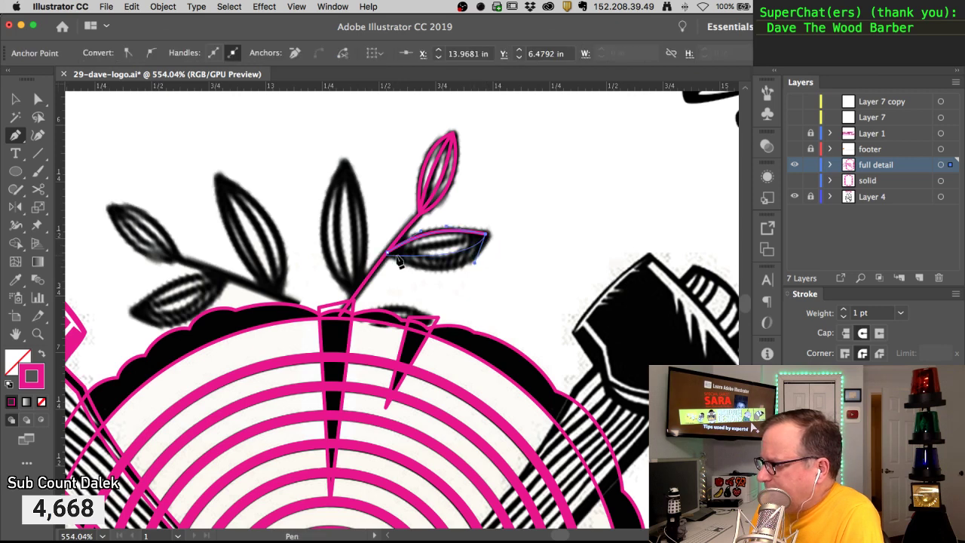
Trace that leaf's curved lower edge back to the stem, align its base and tip anchors with the sketch, and deselect the outline
{"action": "left_click_drag", "start_coordinate": [394, 255], "coordinate": [361, 235]}
{"action": "left_click_drag", "start_coordinate": [357, 230], "coordinate": [356, 230]}
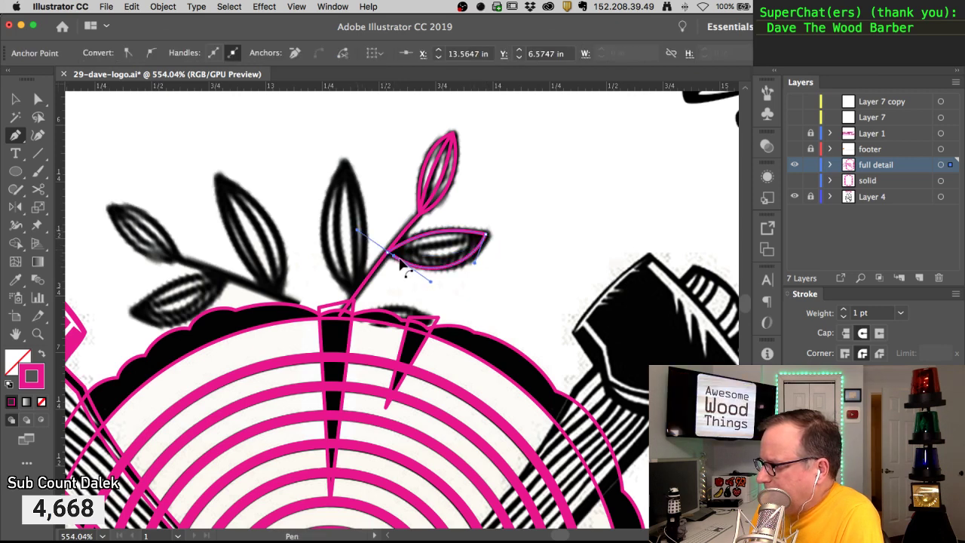
{"action": "left_click_drag", "start_coordinate": [394, 257], "coordinate": [387, 253]}
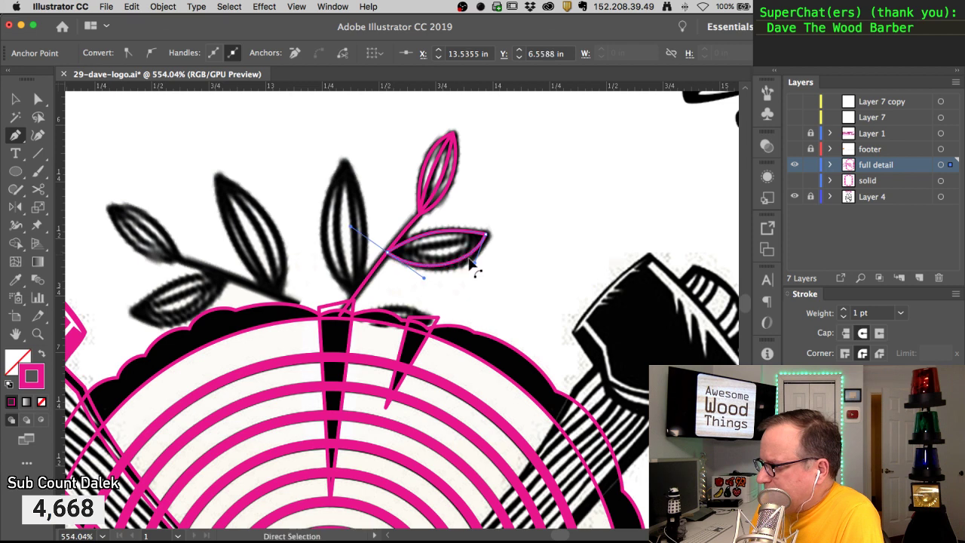
{"action": "left_click_drag", "start_coordinate": [487, 240], "coordinate": [488, 240]}
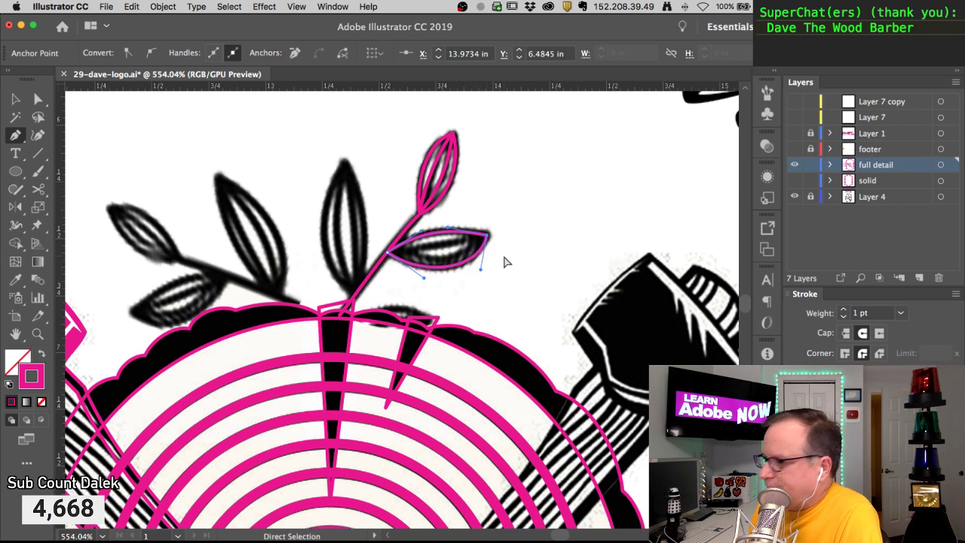
{"action": "left_click", "coordinate": [502, 261]}
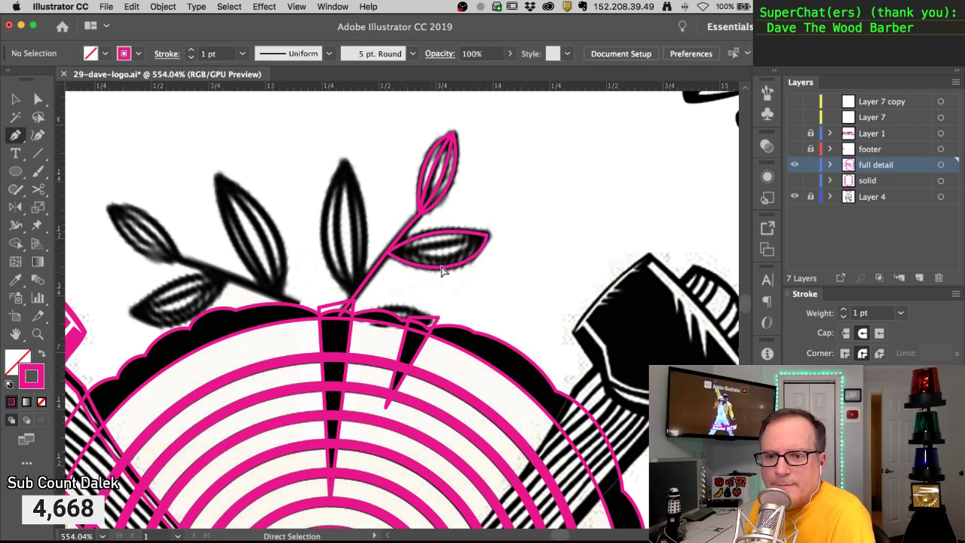
{"action": "left_click", "coordinate": [453, 267], "text": "alt+super"}
{"action": "left_click", "coordinate": [456, 273], "text": "super"}
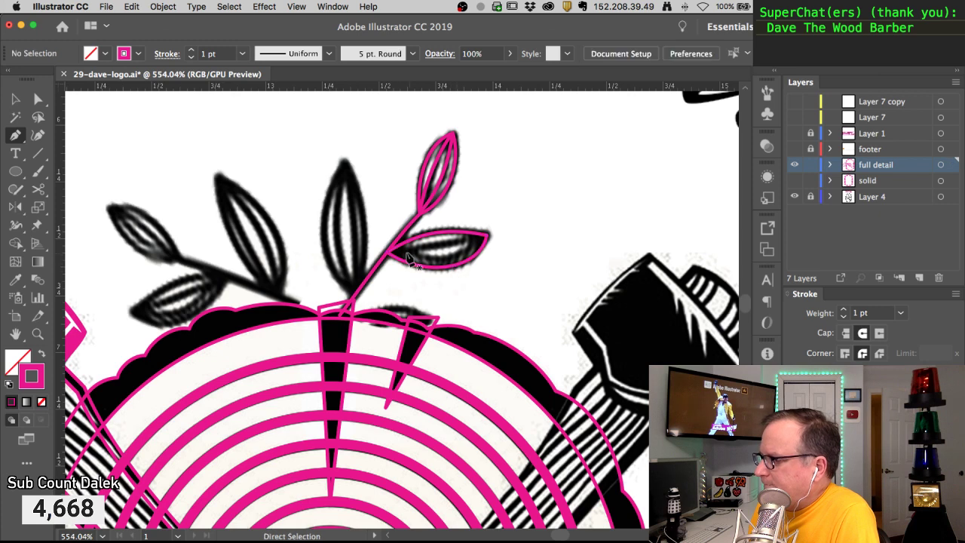
Trace the upper inner vein of the leaf right of the stem, snapping its ends to the leaf's base and tip
{"action": "left_click_drag", "start_coordinate": [426, 251], "coordinate": [488, 236]}
{"action": "left_click_drag", "start_coordinate": [399, 251], "coordinate": [388, 252]}
{"action": "left_click_drag", "start_coordinate": [464, 236], "coordinate": [457, 238]}
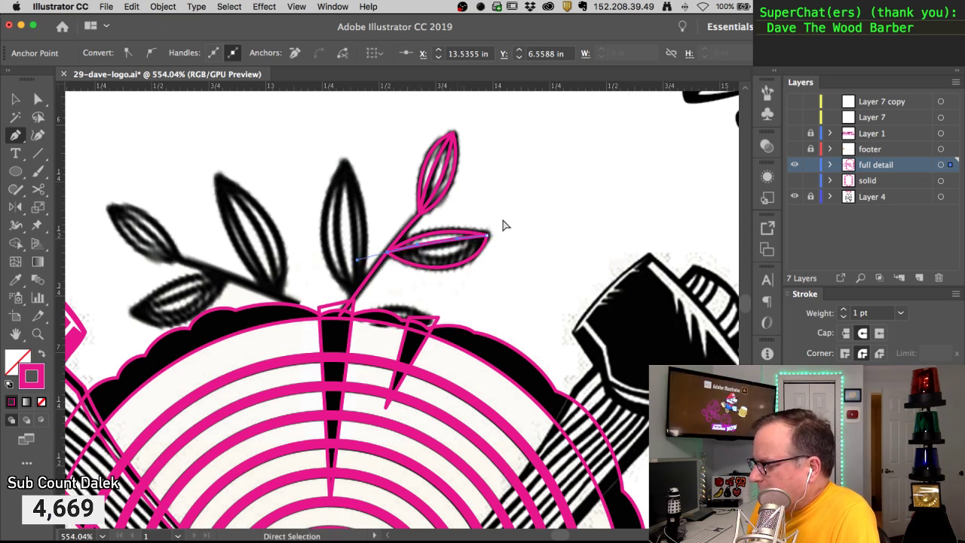
{"action": "left_click", "coordinate": [452, 240], "text": "super"}
{"action": "left_click", "coordinate": [400, 226], "text": "super"}
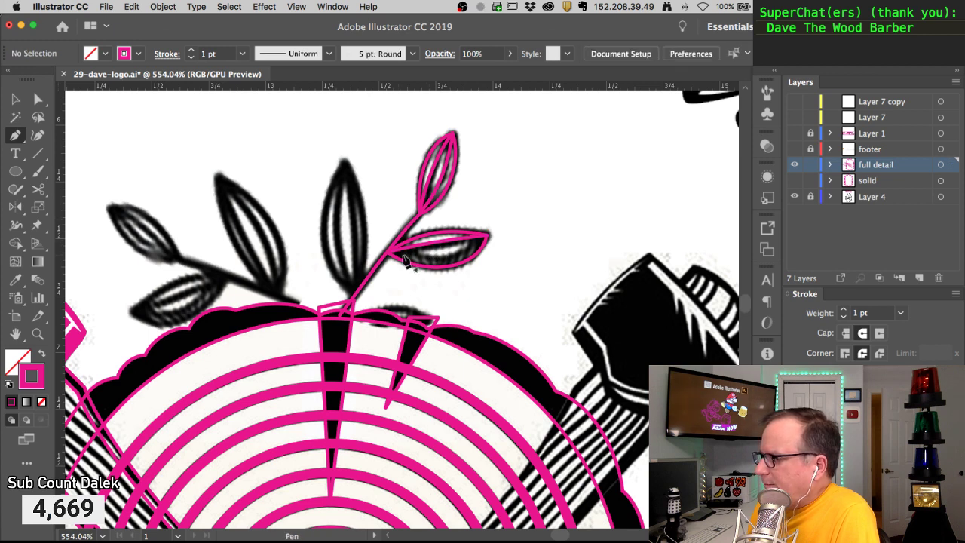
Trace the lower inner vein of the same leaf as a sagging curve and snap its ends to the leaf's tip and base
{"action": "left_click", "coordinate": [471, 245], "text": "super"}
{"action": "mouse_move", "coordinate": [473, 246]}
{"action": "left_mouse_down"}
{"action": "mouse_move", "coordinate": [500, 222]}
{"action": "mouse_move", "coordinate": [486, 236]}
{"action": "left_mouse_up"}
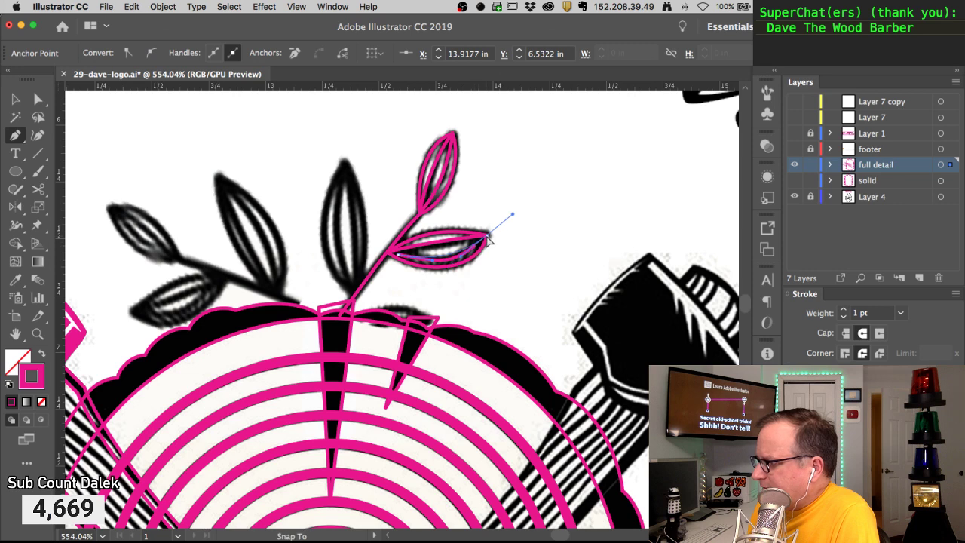
{"action": "left_click", "coordinate": [385, 256], "text": "super"}
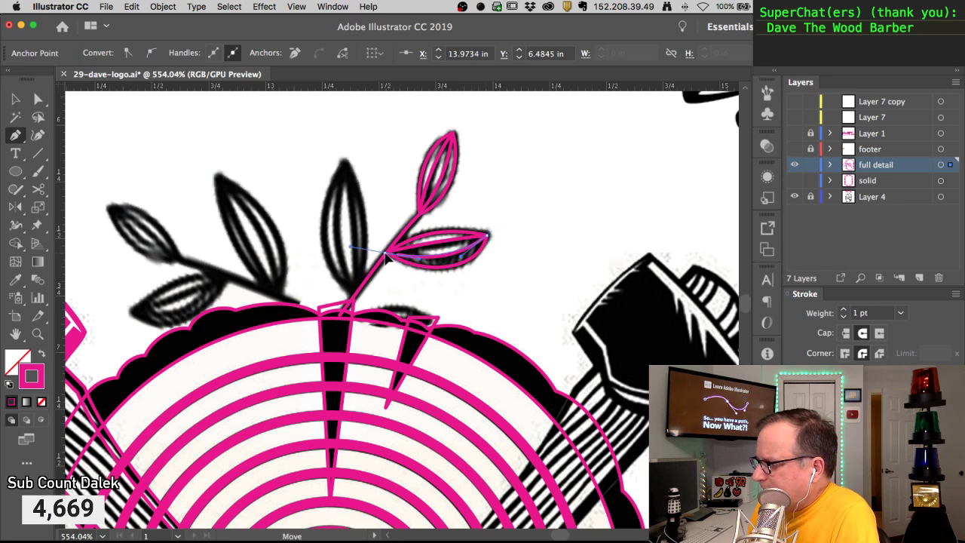
Adjust the curve of the lower inner vein in the leaf right of the stem to follow the sketch and deselect it
{"action": "left_click_drag", "start_coordinate": [388, 252], "coordinate": [463, 259]}
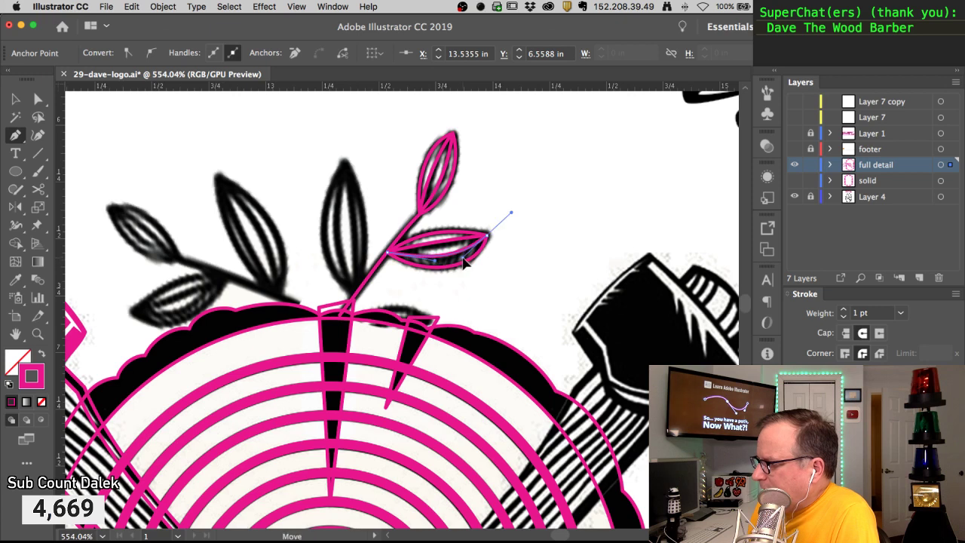
{"action": "left_click", "coordinate": [486, 207]}
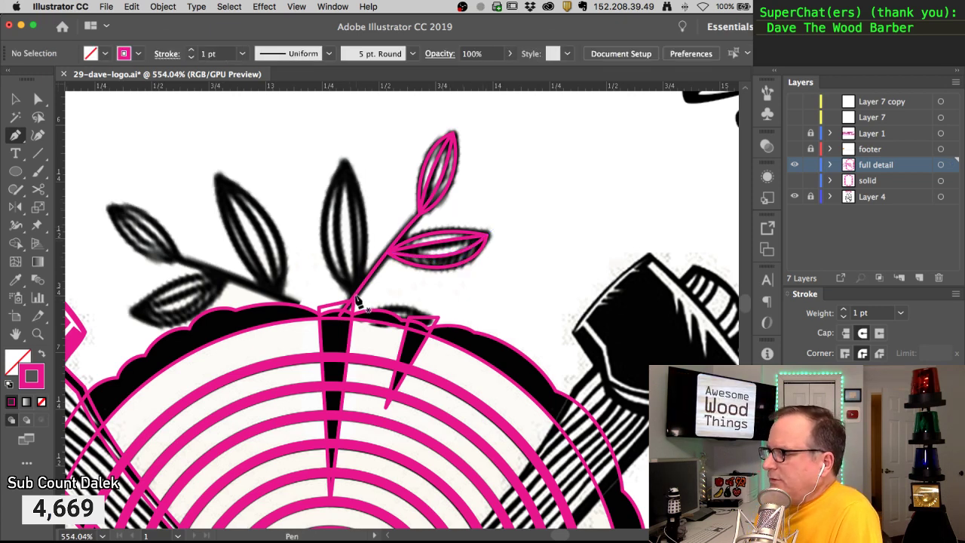
Trace the closed outline of the tall upright leaf at the stem's base, with corners at its tip and base
{"action": "left_click_drag", "start_coordinate": [368, 270], "coordinate": [369, 252]}
{"action": "left_click_drag", "start_coordinate": [344, 163], "coordinate": [324, 121]}
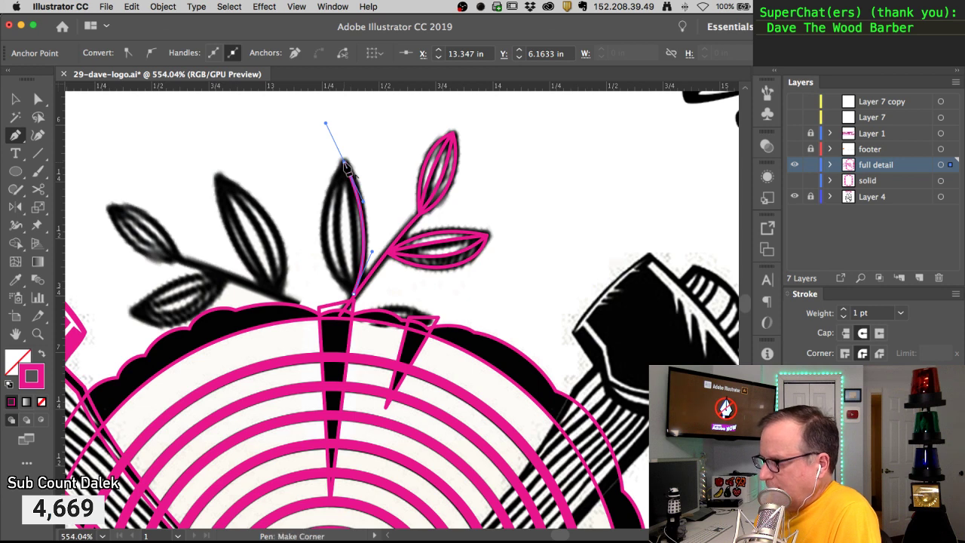
{"action": "left_click_drag", "start_coordinate": [343, 163], "coordinate": [315, 192]}
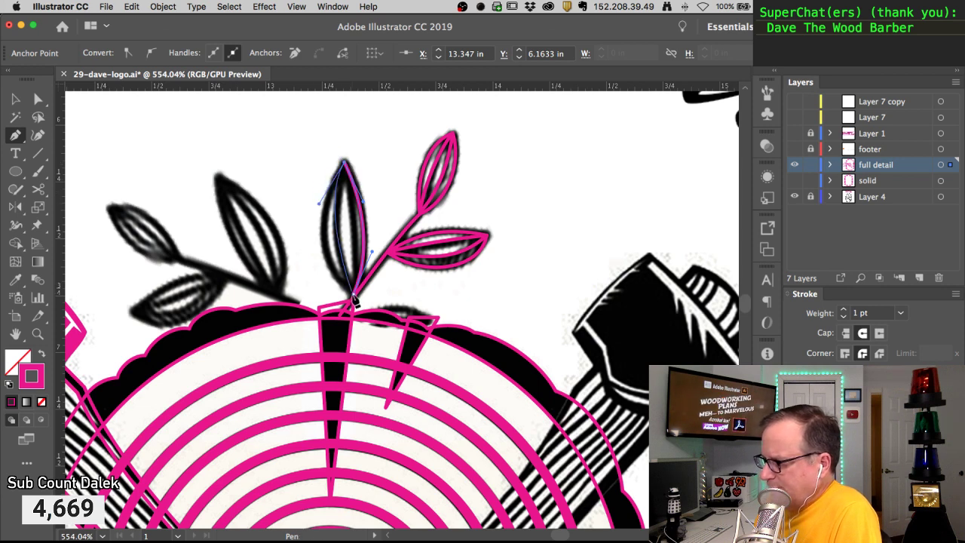
{"action": "left_click_drag", "start_coordinate": [353, 293], "coordinate": [392, 320]}
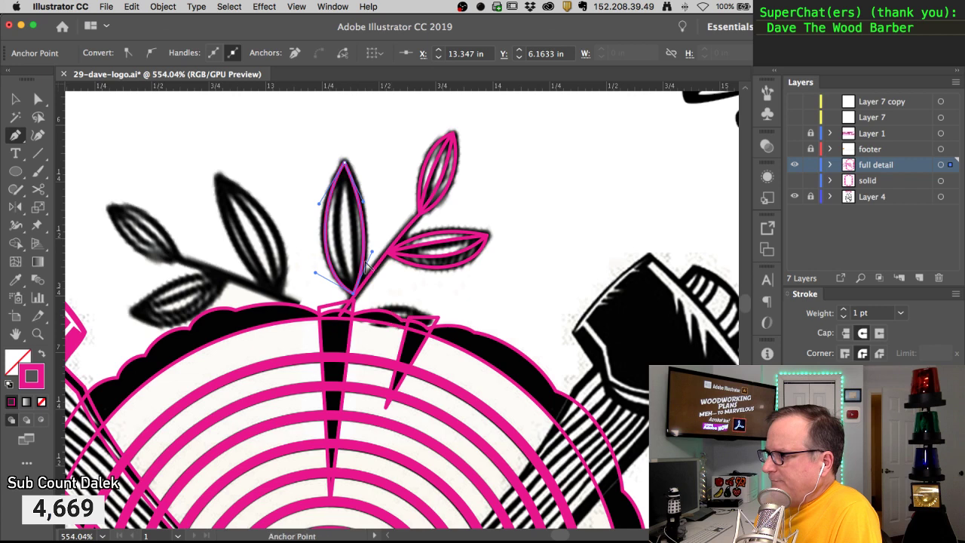
{"action": "left_click", "coordinate": [304, 179], "text": "super"}
{"action": "left_click", "coordinate": [343, 163], "text": "super"}
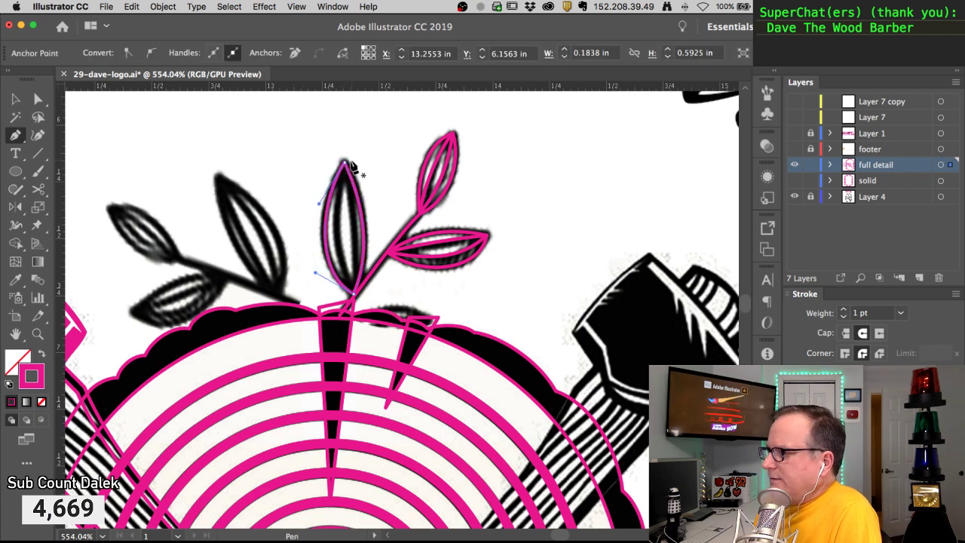
Trace the left inner vein of the upright leaf between its base and tip and deselect the path
{"action": "mouse_move", "coordinate": [349, 285]}
{"action": "left_mouse_down"}
{"action": "mouse_move", "coordinate": [367, 311]}
{"action": "mouse_move", "coordinate": [353, 295]}
{"action": "left_mouse_up"}
{"action": "left_click_drag", "start_coordinate": [344, 172], "coordinate": [344, 161]}
{"action": "left_click_drag", "start_coordinate": [334, 207], "coordinate": [331, 213]}
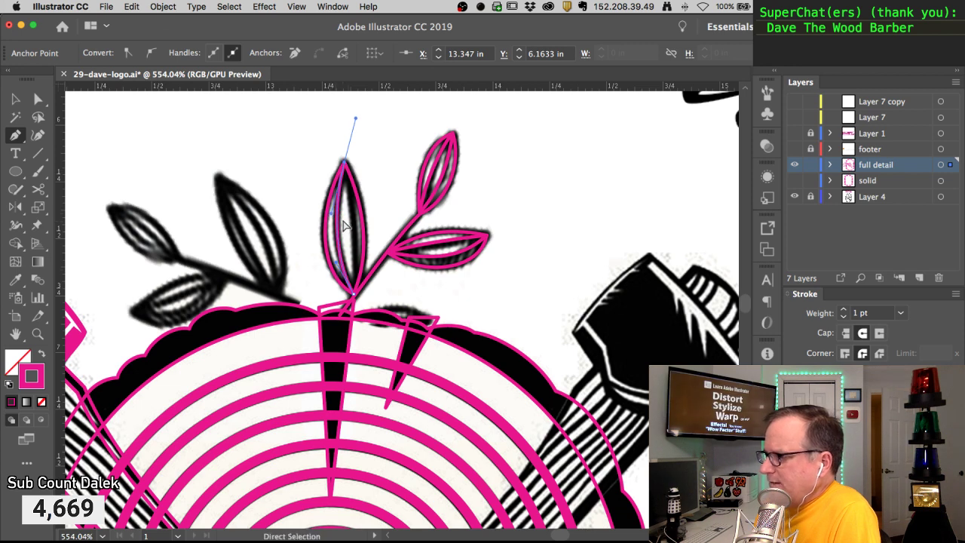
{"action": "left_click", "coordinate": [342, 228], "text": "super"}
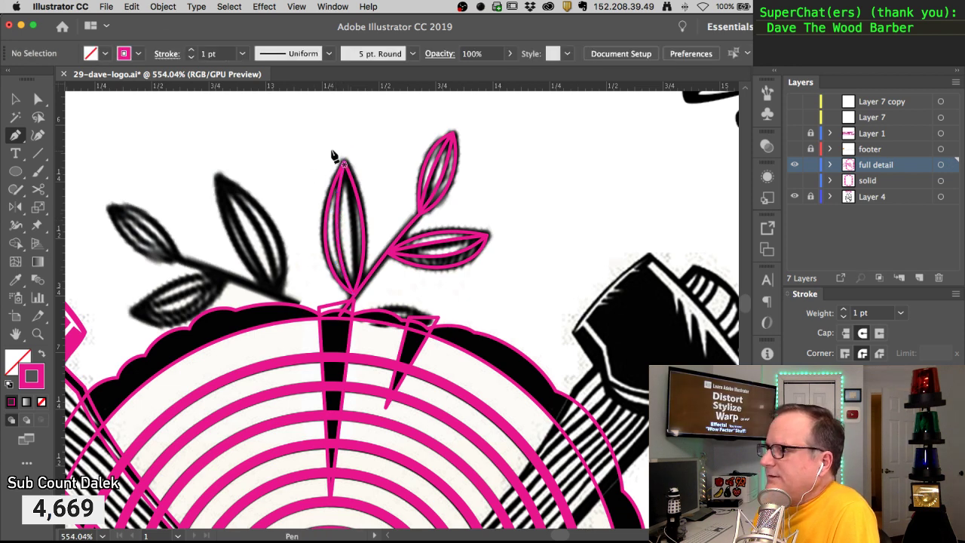
Trace the right inner vein of the upright leaf as a curved path, snapping its ends to the leaf's tip and base
{"action": "left_click_drag", "start_coordinate": [332, 148], "coordinate": [319, 100]}
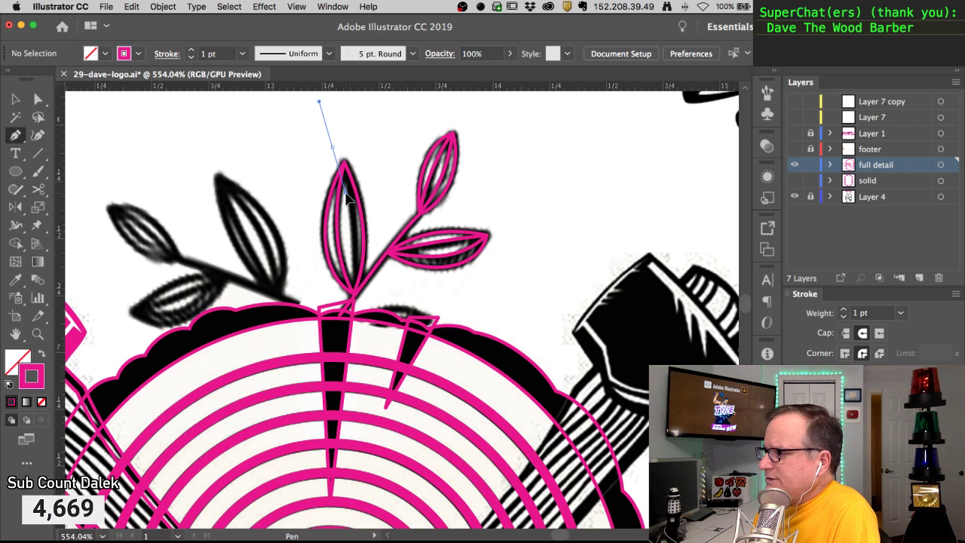
{"action": "left_click", "coordinate": [354, 284]}
{"action": "left_click_drag", "start_coordinate": [354, 281], "coordinate": [354, 294]}
{"action": "left_click_drag", "start_coordinate": [332, 149], "coordinate": [355, 215]}
{"action": "left_click", "coordinate": [364, 191], "text": "super"}
Duplicate the upright leaf onto the large sketched leaf of the left sprig and reflect the copy to match its slant
{"action": "key", "text": "space"}
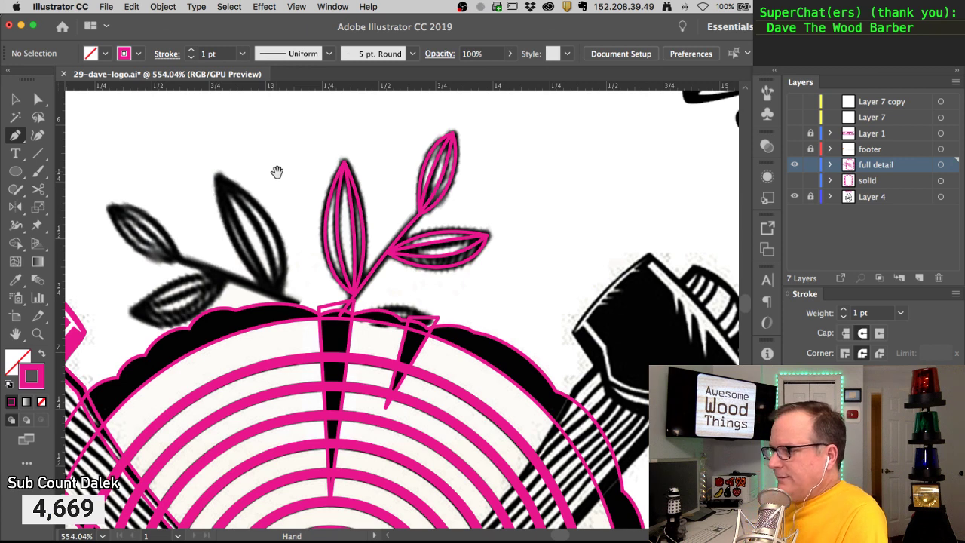
{"action": "left_click_drag", "start_coordinate": [278, 202], "coordinate": [362, 181]}
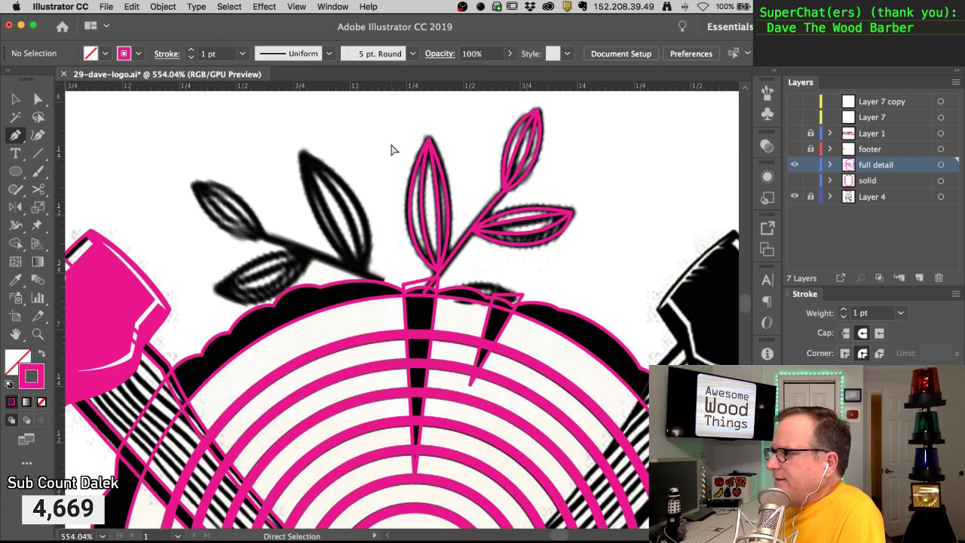
{"action": "left_click_drag", "start_coordinate": [455, 166], "coordinate": [437, 178]}
{"action": "left_click_drag", "start_coordinate": [427, 143], "coordinate": [305, 142]}
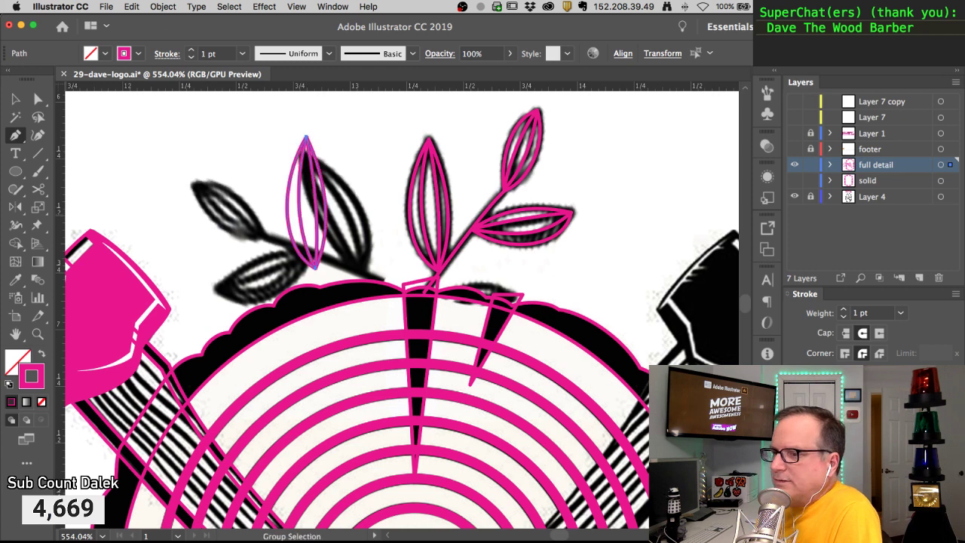
{"action": "left_click", "coordinate": [16, 208]}
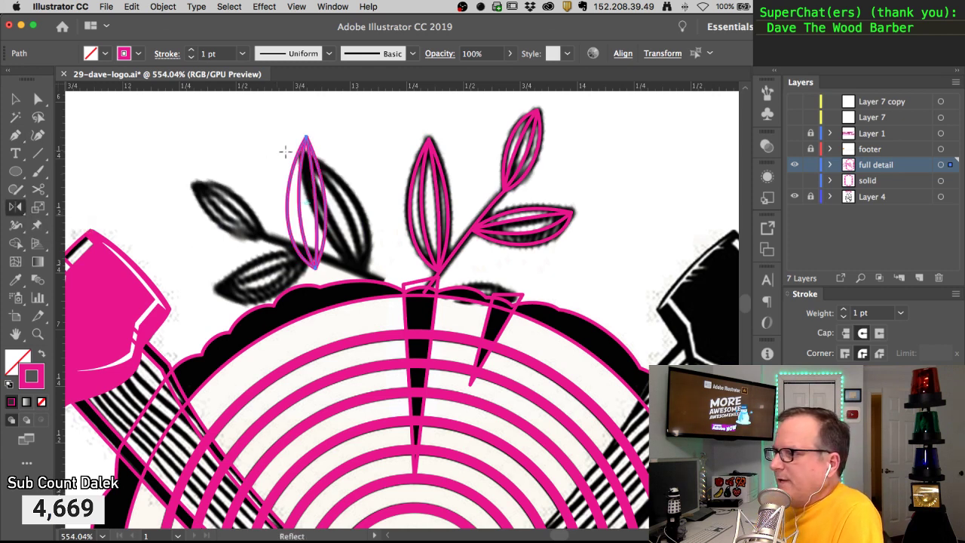
{"action": "left_click_drag", "start_coordinate": [291, 150], "coordinate": [366, 280]}
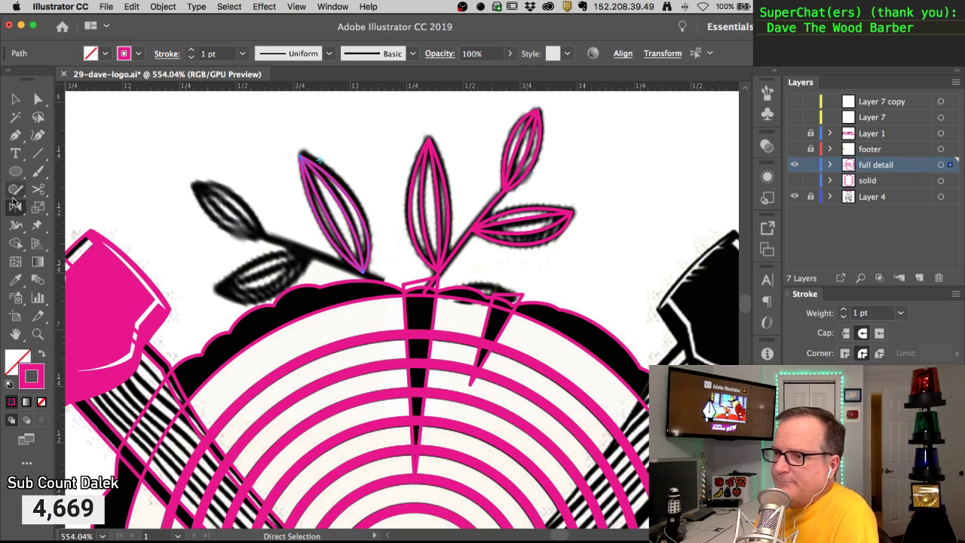
Rotate the copied leaf about its base to fit the sketched leaf, then delete the copy
{"action": "left_click_drag", "start_coordinate": [15, 208], "coordinate": [79, 198]}
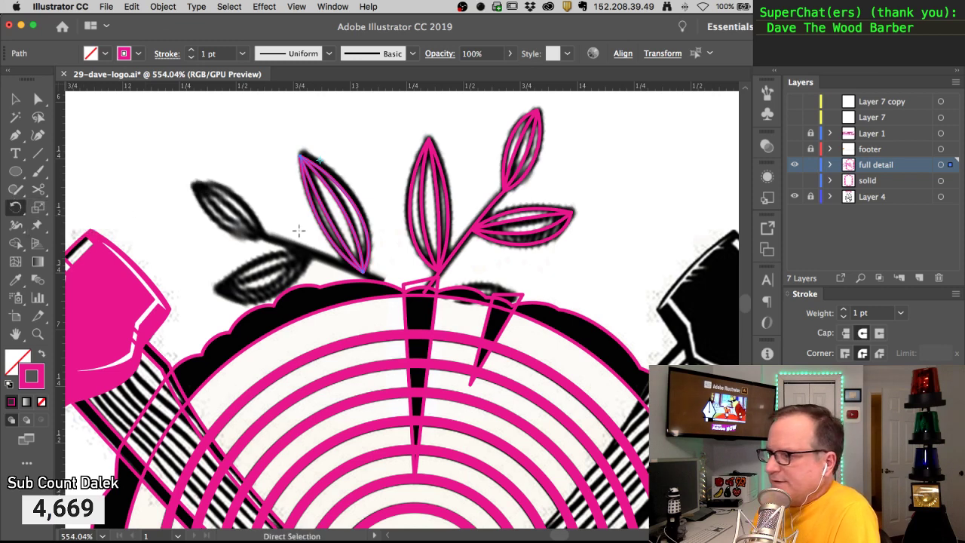
{"action": "left_click", "coordinate": [363, 272]}
{"action": "left_click_drag", "start_coordinate": [285, 143], "coordinate": [286, 138]}
{"action": "left_click", "coordinate": [380, 138], "text": "super"}
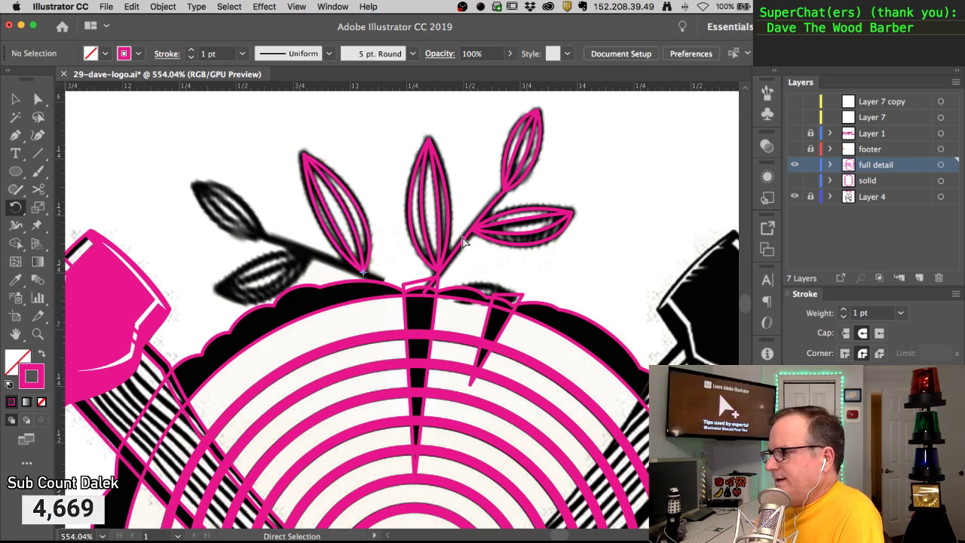
{"action": "left_click_drag", "start_coordinate": [267, 157], "coordinate": [302, 181]}
{"action": "key", "text": "Delete"}
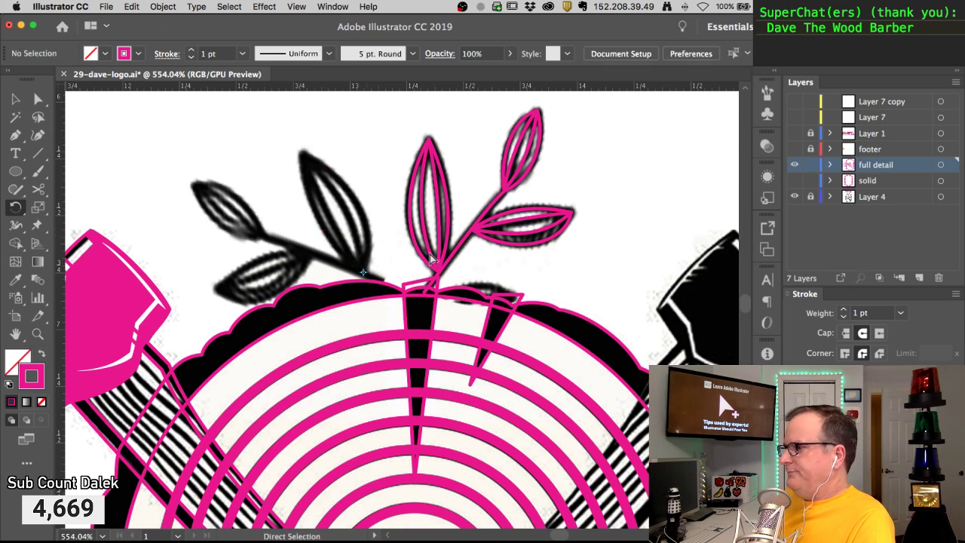
Set the stroke weight of all leaf and stem paths in the traced right sprig to 1.75 pt
{"action": "left_click_drag", "start_coordinate": [384, 149], "coordinate": [575, 246]}
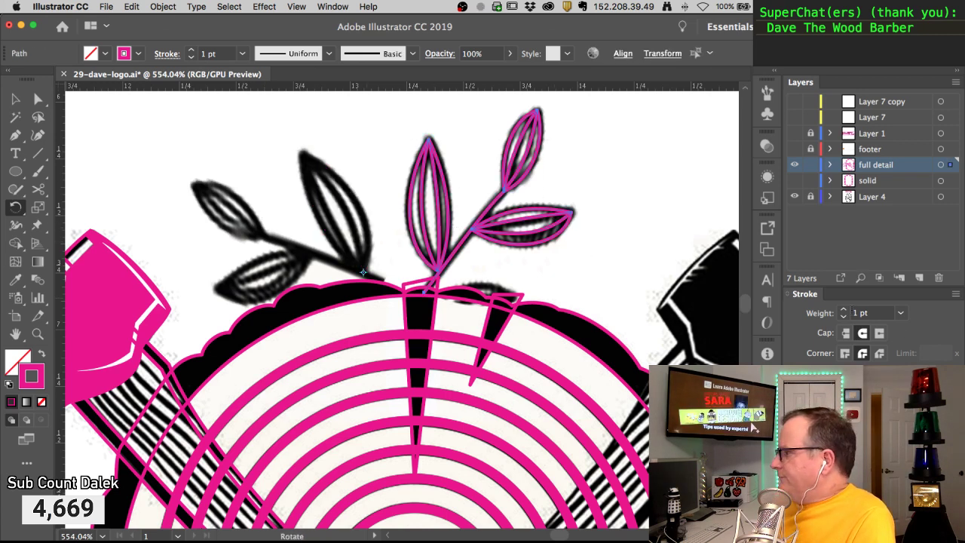
{"action": "left_click", "coordinate": [843, 311]}
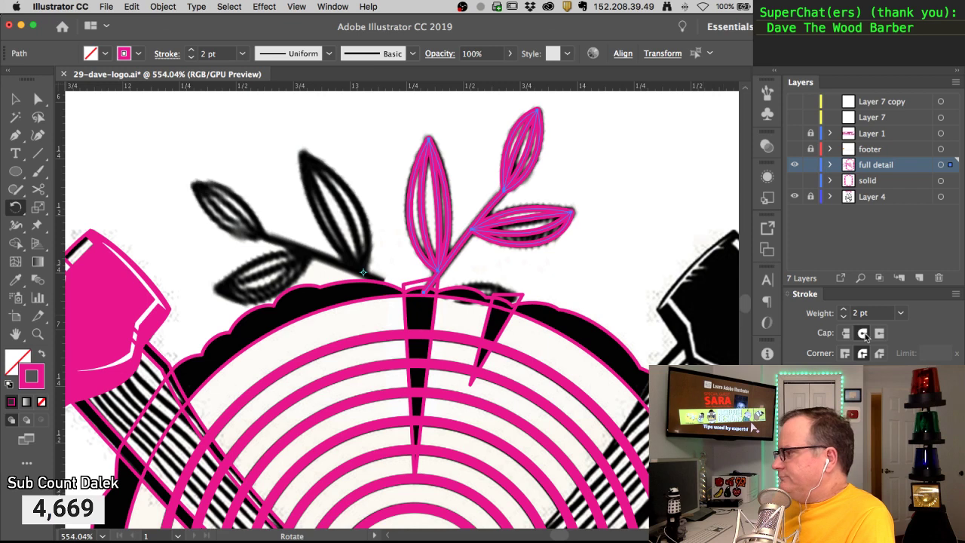
{"action": "left_click", "coordinate": [846, 314]}
{"action": "type", "text": "1.75"}
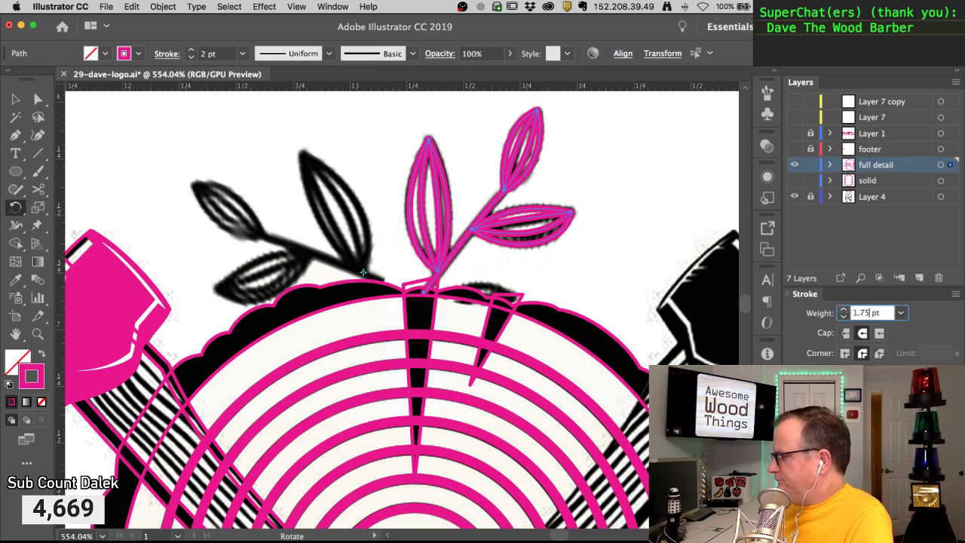
{"action": "key", "text": "Return"}
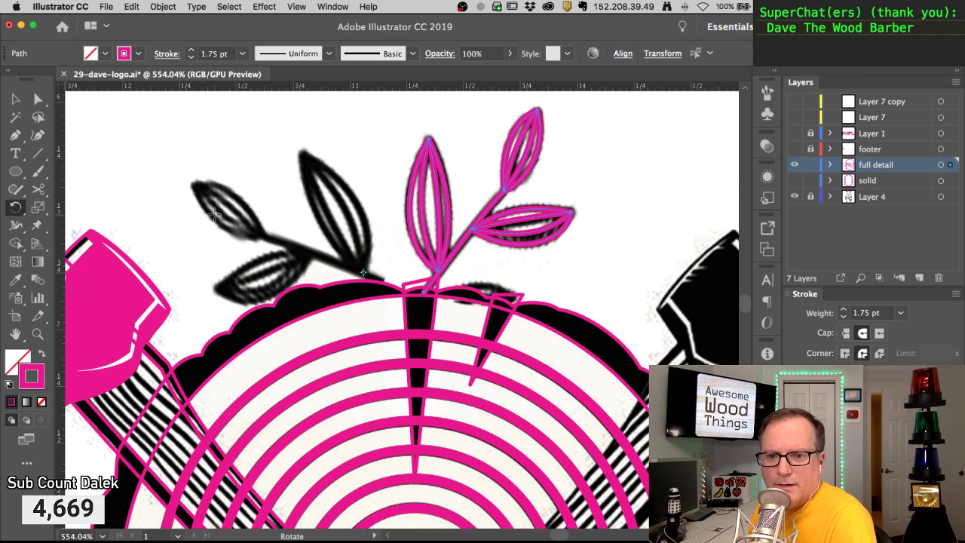
Duplicate the whole traced sprig to the left, rotate the copy, and align its stem end with the left sketched sprig
{"action": "left_click", "coordinate": [38, 99]}
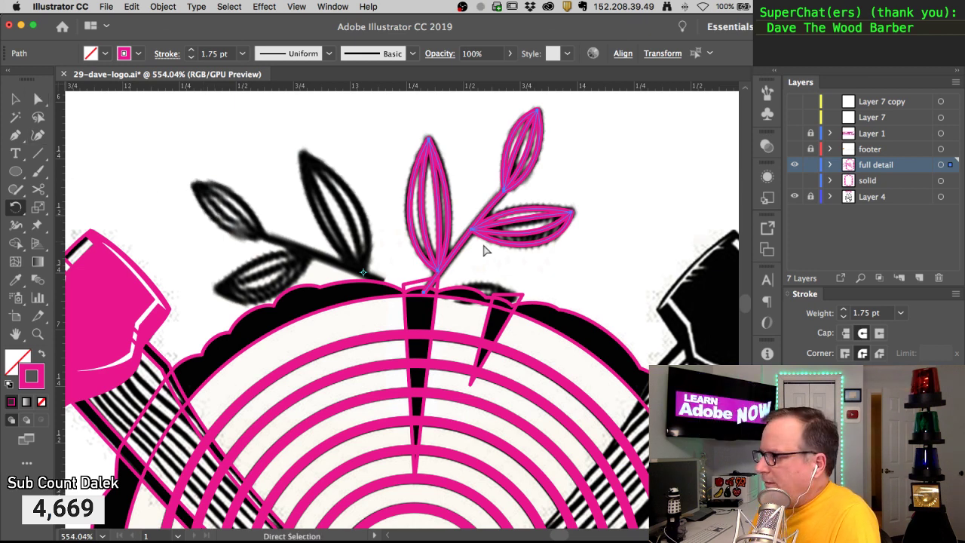
{"action": "left_click_drag", "start_coordinate": [461, 245], "coordinate": [315, 209]}
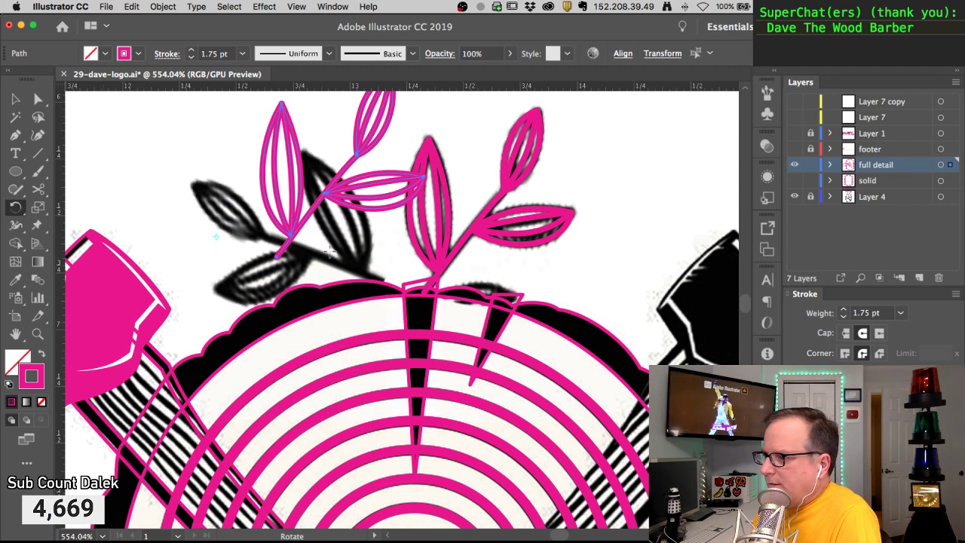
{"action": "left_click_drag", "start_coordinate": [297, 190], "coordinate": [202, 359]}
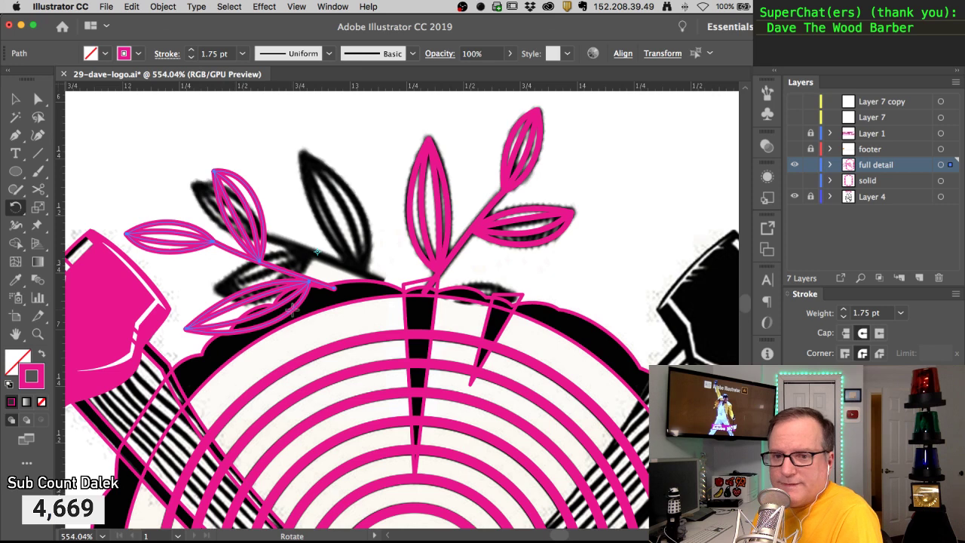
{"action": "key", "text": "super"}
{"action": "left_click_drag", "start_coordinate": [336, 292], "coordinate": [380, 282]}
Reflect the copied sprig across its stem and move it so its leaves lie over the left sketched sprig
{"action": "left_click_drag", "start_coordinate": [25, 208], "coordinate": [75, 223]}
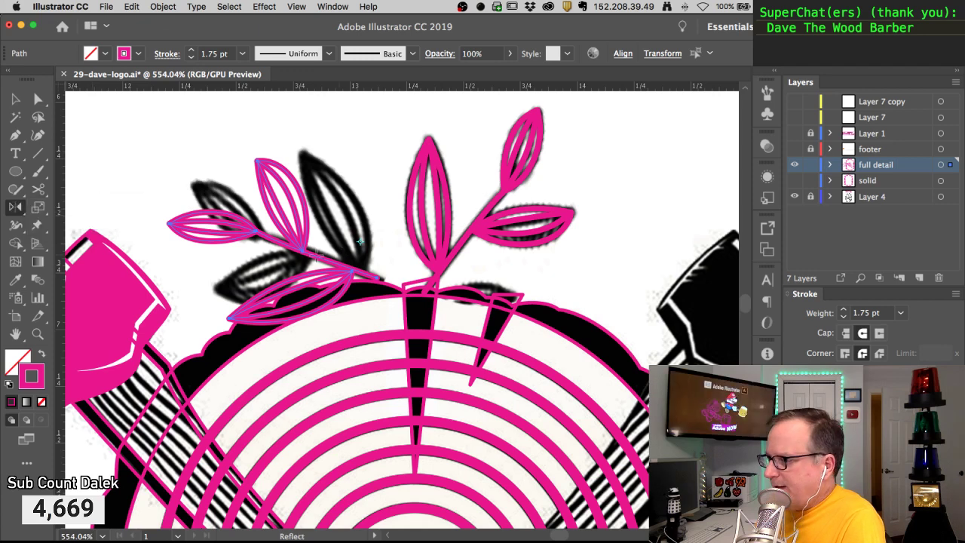
{"action": "left_click_drag", "start_coordinate": [360, 241], "coordinate": [311, 235]}
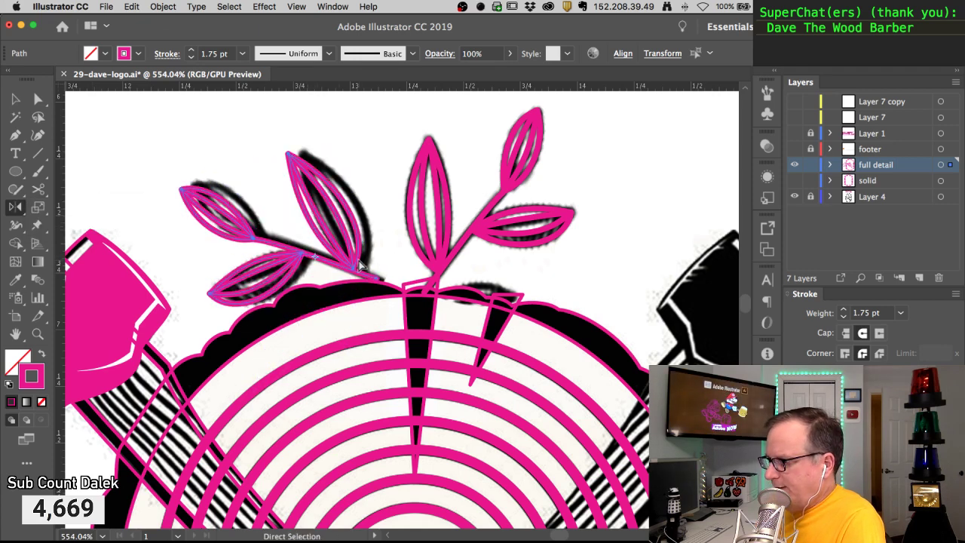
{"action": "left_click_drag", "start_coordinate": [360, 263], "coordinate": [370, 258]}
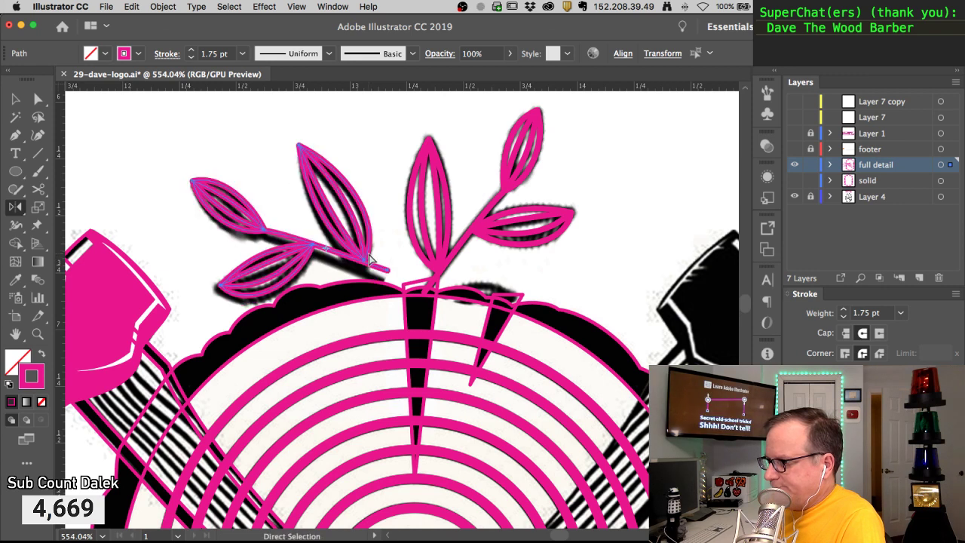
{"action": "key", "text": "super+z"}
{"action": "key", "text": "super+shift+z"}
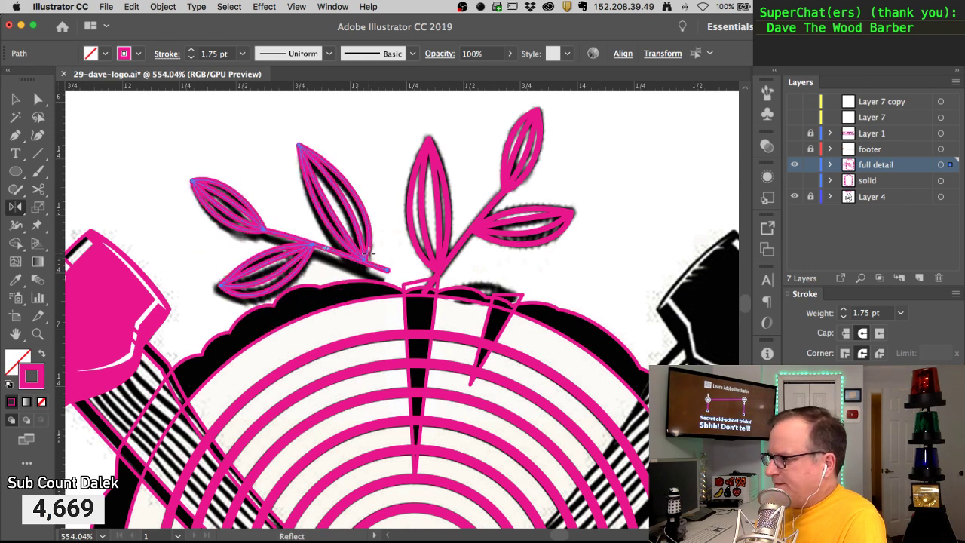
Rotate the mirrored sprig slightly and fine-tune its placement so its stem and leaves match the sketch beneath
{"action": "left_click", "coordinate": [38, 98]}
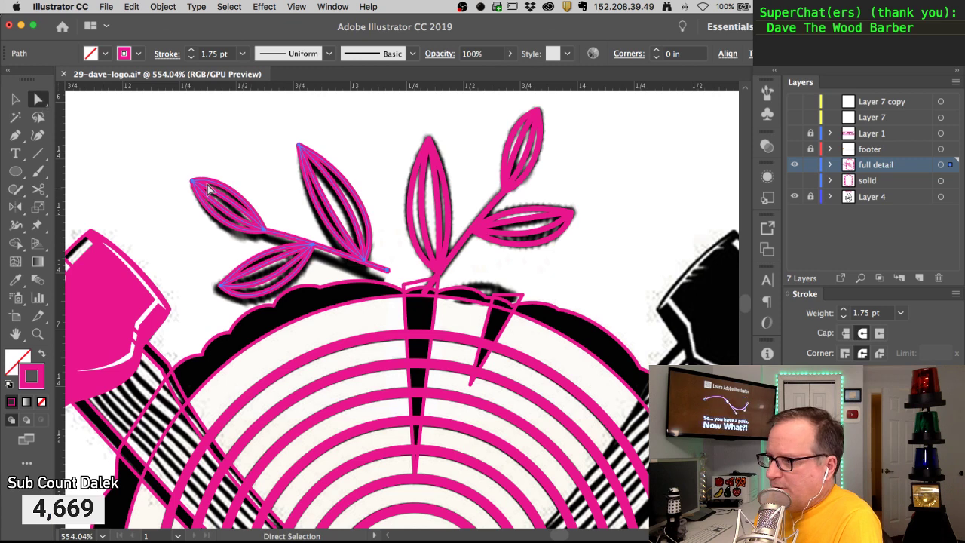
{"action": "left_click_drag", "start_coordinate": [259, 184], "coordinate": [193, 191]}
{"action": "left_click_drag", "start_coordinate": [15, 211], "coordinate": [53, 205]}
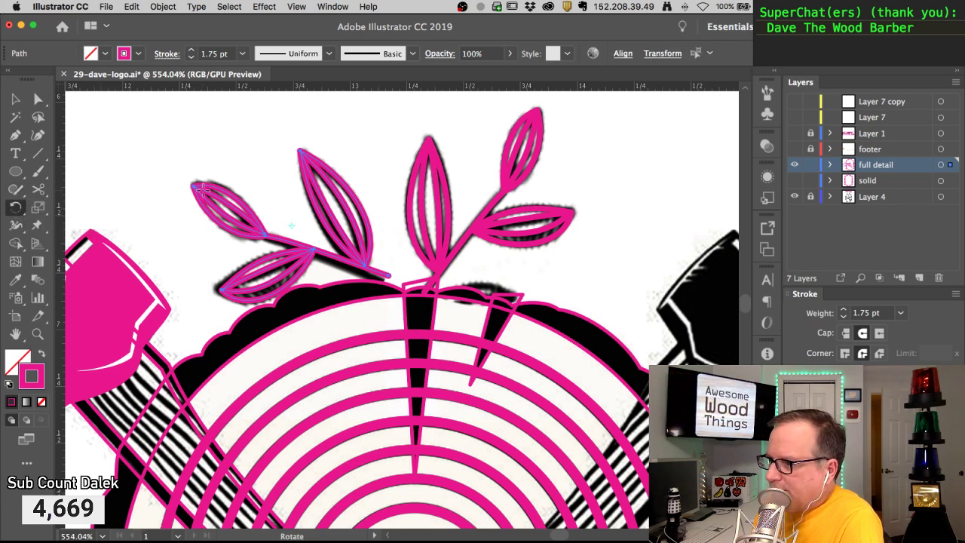
{"action": "left_click_drag", "start_coordinate": [484, 257], "coordinate": [482, 262]}
{"action": "key", "text": "super"}
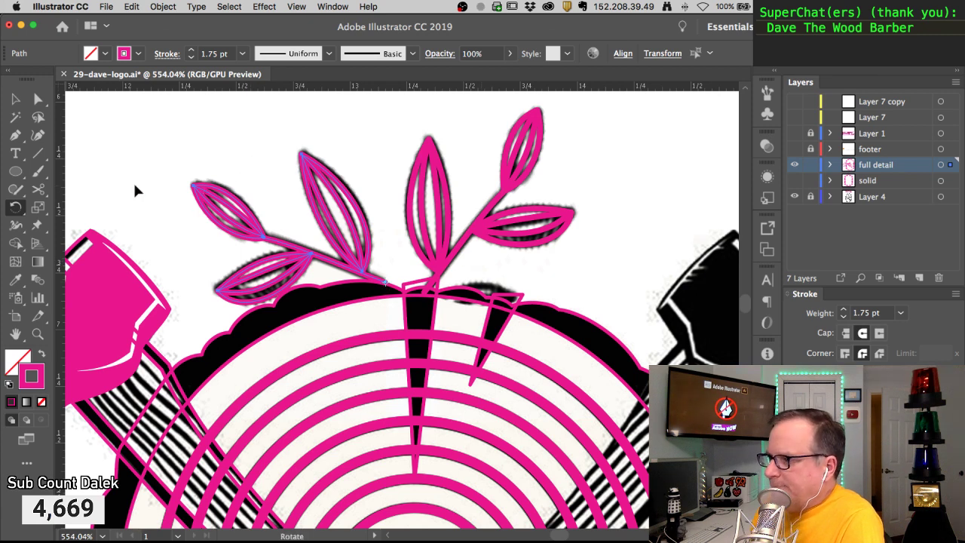
Examine the traced artwork from the leaf sprigs down past the log to the axe handles and Barber lettering
{"action": "key", "text": "space"}
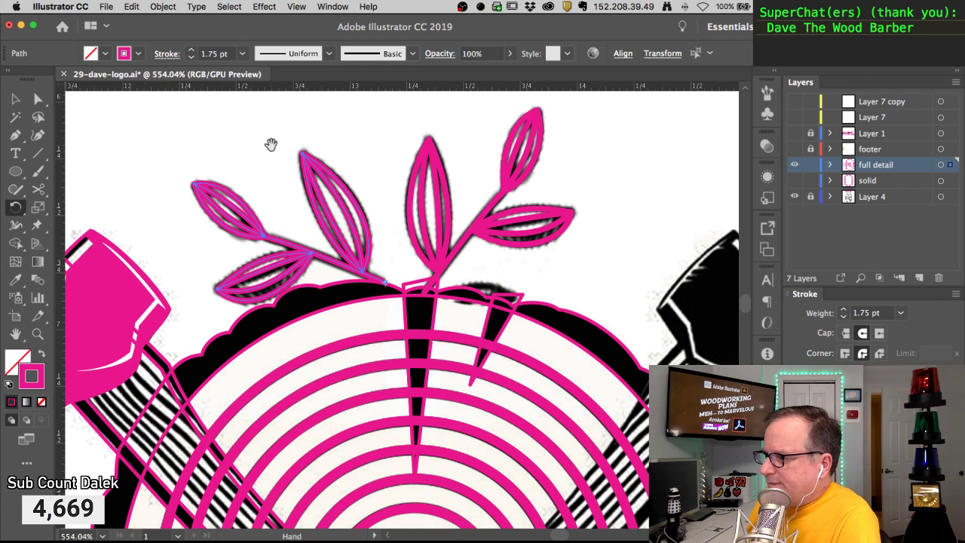
{"action": "key", "text": "a"}
{"action": "left_click", "coordinate": [457, 269], "text": "alt+super"}
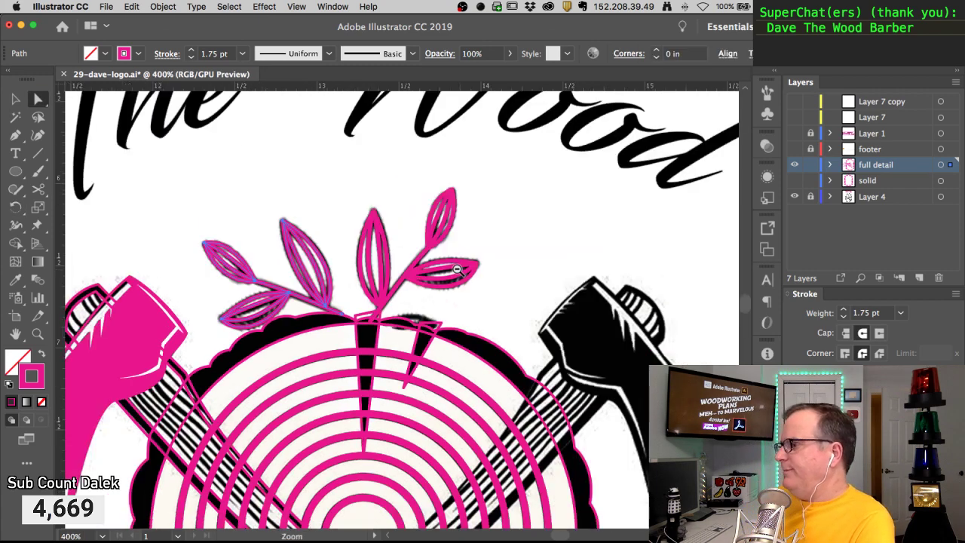
{"action": "left_click", "coordinate": [457, 269], "text": "alt+super"}
{"action": "left_click_drag", "start_coordinate": [382, 332], "coordinate": [433, 212]}
{"action": "left_click_drag", "start_coordinate": [400, 290], "coordinate": [405, 174]}
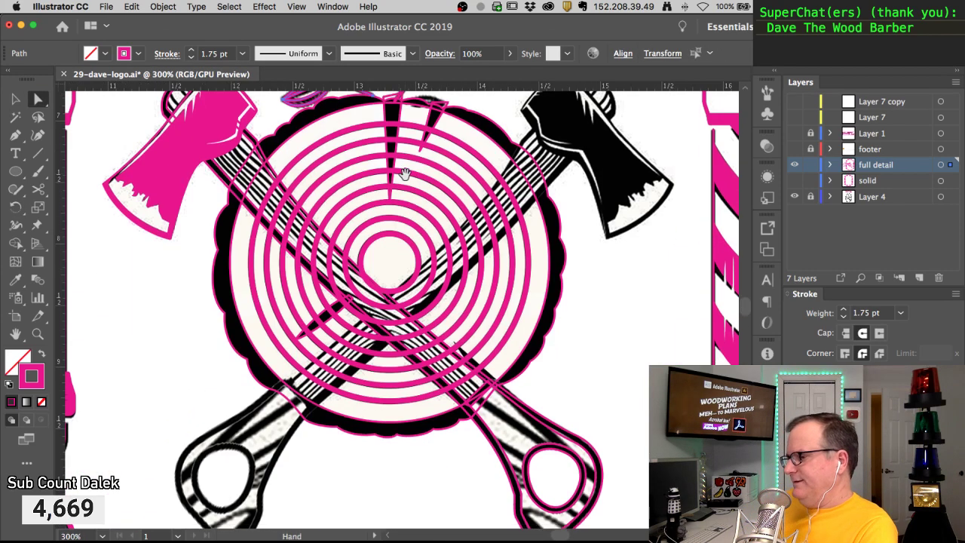
{"action": "left_click_drag", "start_coordinate": [393, 269], "coordinate": [408, 169]}
{"action": "left_click_drag", "start_coordinate": [423, 269], "coordinate": [418, 197]}
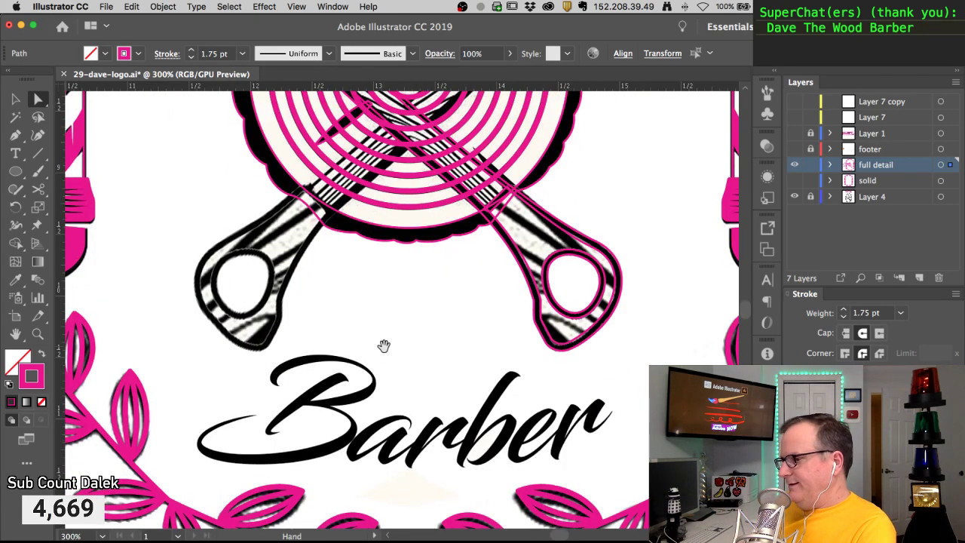
Start tracing the B of the Barber lettering with the Pen tool, curving around the hooked left end of its top stroke
{"action": "left_click", "coordinate": [342, 374], "text": "super"}
{"action": "left_click", "coordinate": [356, 362], "text": "super"}
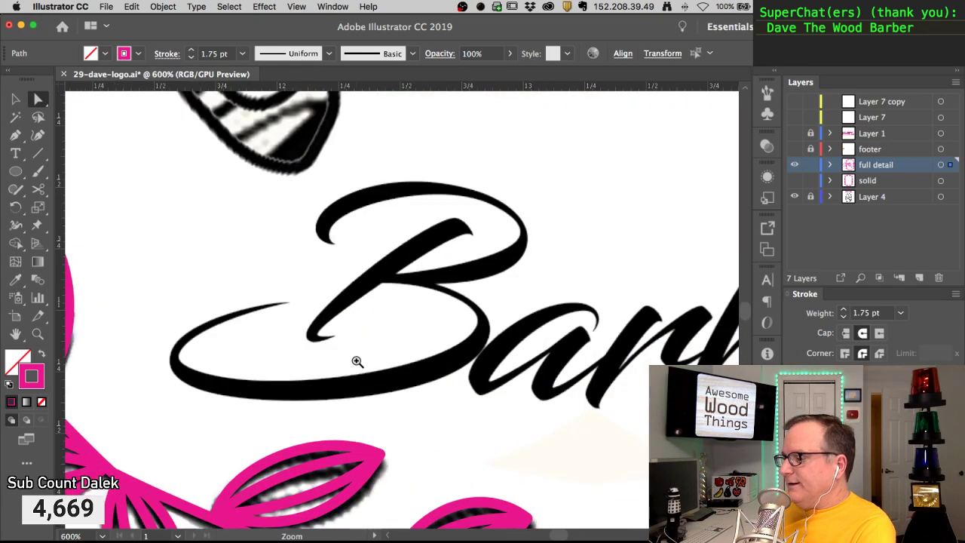
{"action": "left_click", "coordinate": [355, 362], "text": "super"}
{"action": "left_click_drag", "start_coordinate": [404, 242], "coordinate": [377, 345]}
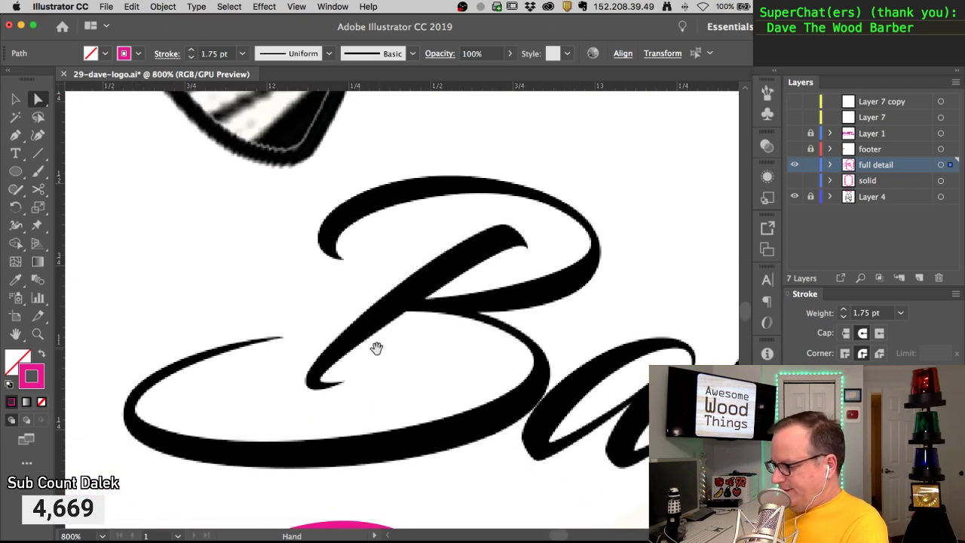
{"action": "left_click", "coordinate": [16, 137]}
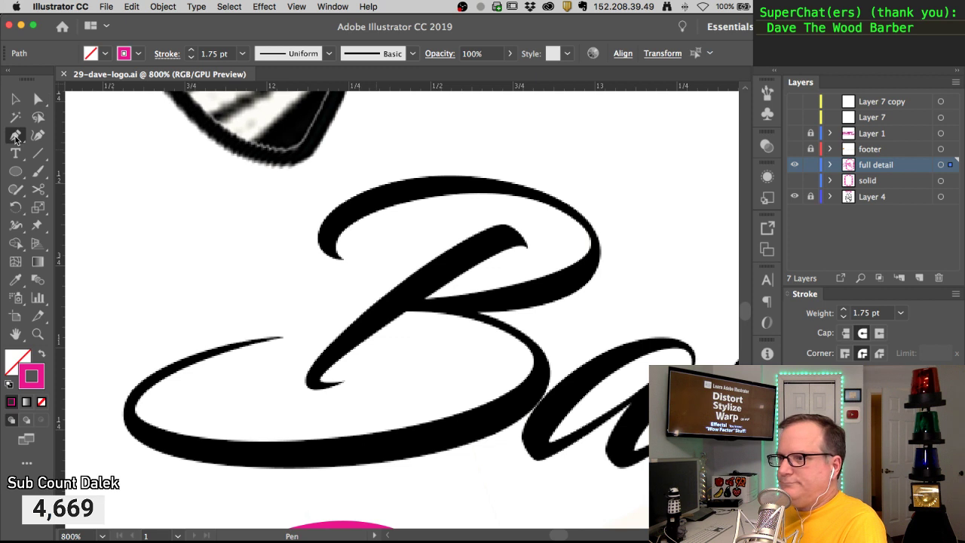
{"action": "left_click_drag", "start_coordinate": [342, 259], "coordinate": [305, 260]}
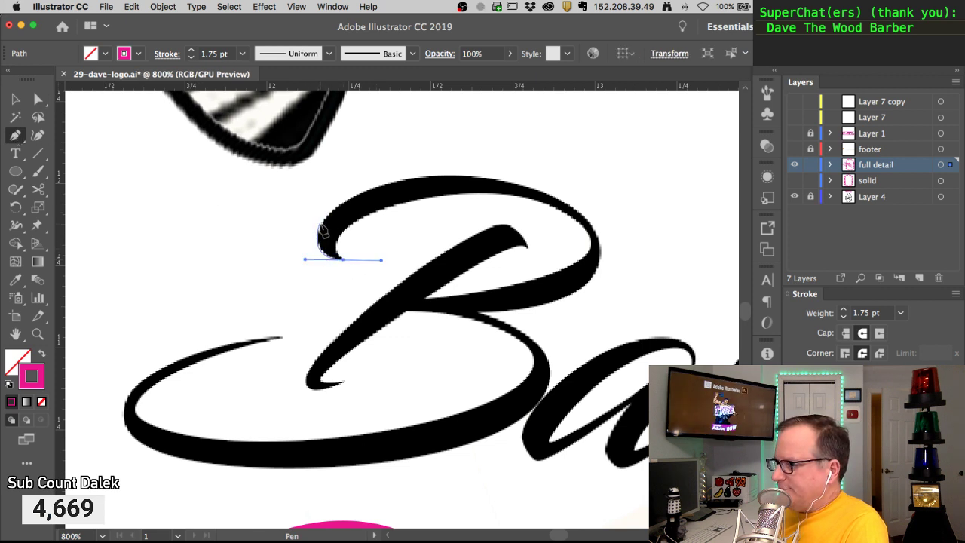
{"action": "left_click_drag", "start_coordinate": [325, 221], "coordinate": [330, 209]}
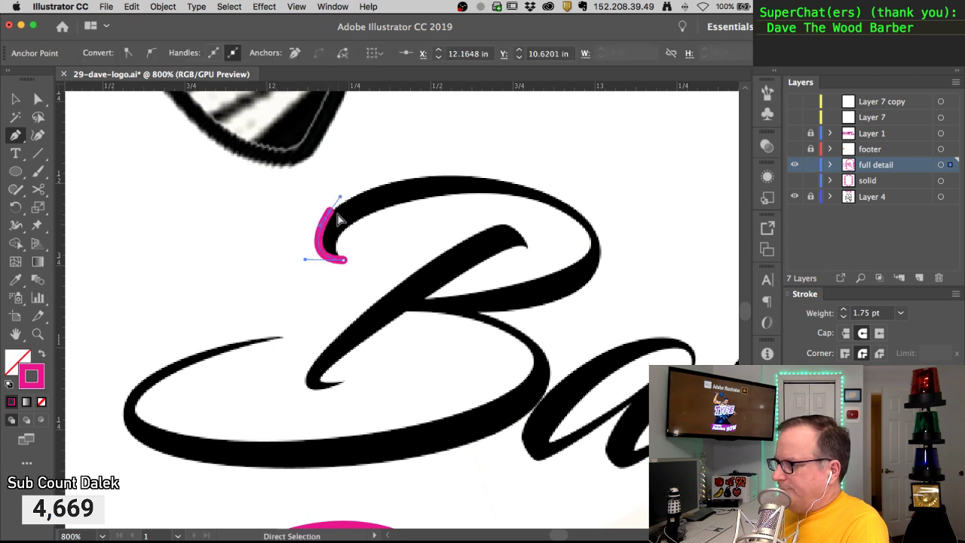
Set the stroke weight to 0.25 pt for new paths and for the short traced curve on the B
{"action": "key", "text": "super+shift+a"}
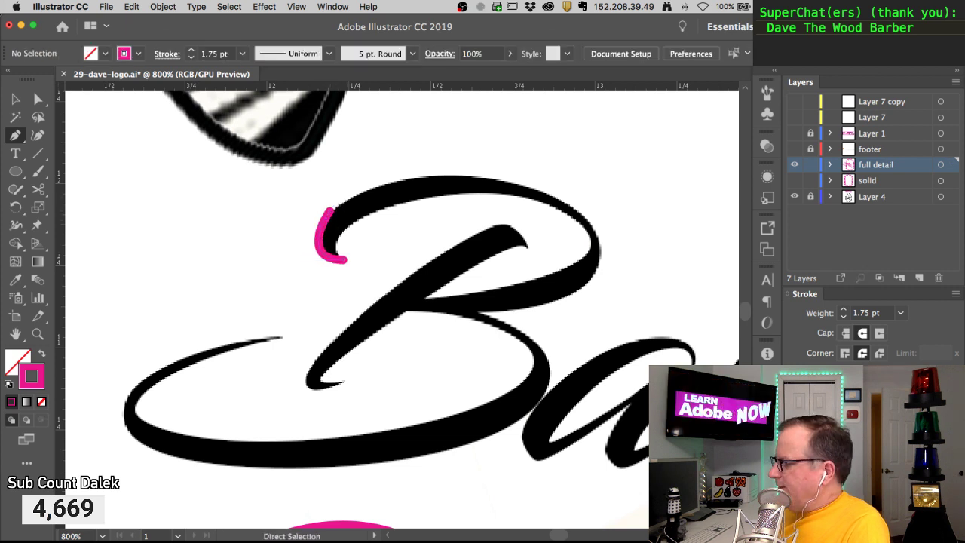
{"action": "left_click", "coordinate": [839, 314]}
{"action": "type", "text": ".25"}
{"action": "key", "text": "Return"}
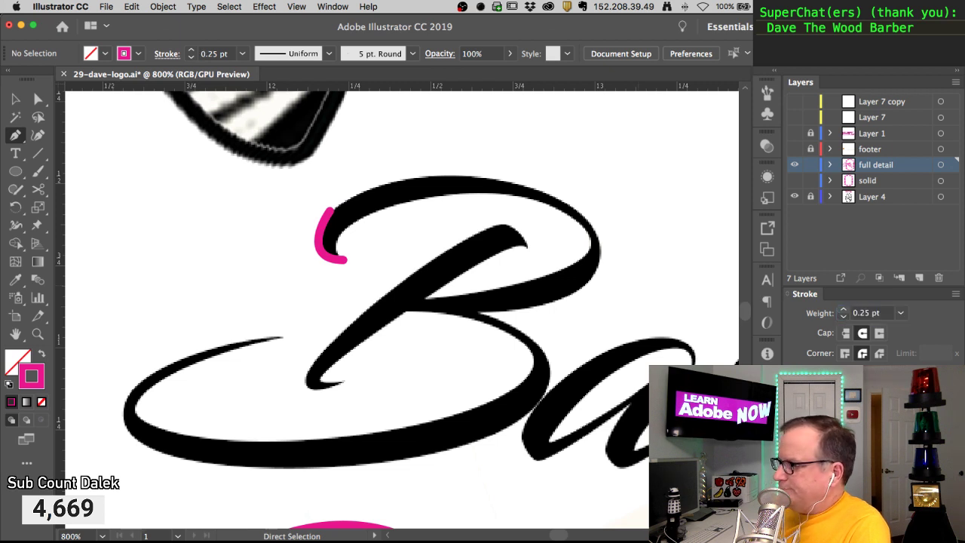
{"action": "left_click", "coordinate": [332, 260]}
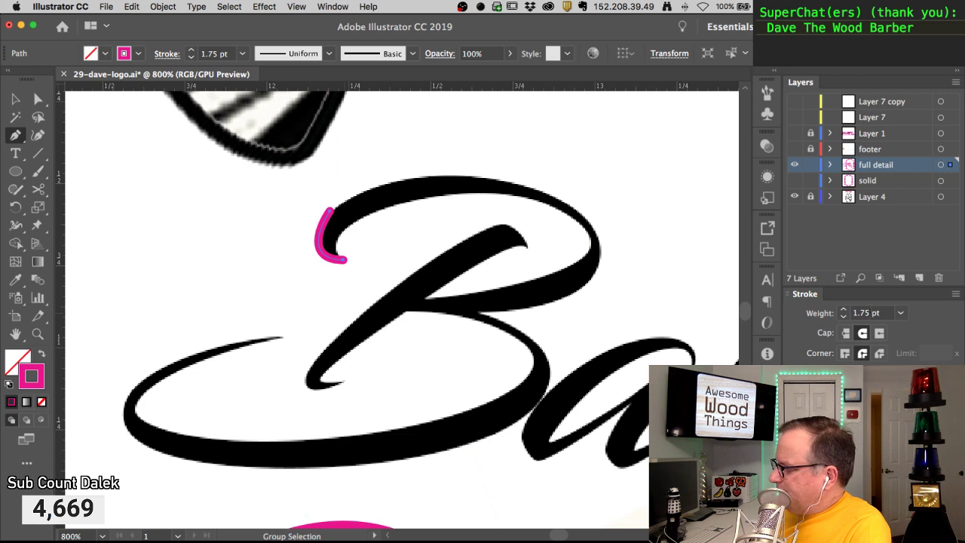
{"action": "left_click", "coordinate": [831, 315]}
{"action": "type", "text": ".25"}
{"action": "key", "text": "Return"}
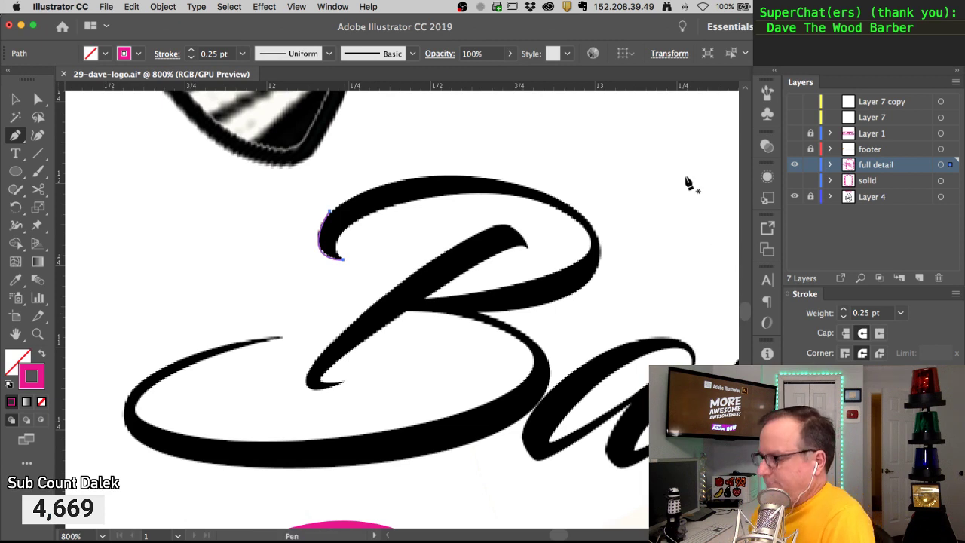
Reposition the traced curve's upper anchor and adjust its handles to follow the hooked end of the B
{"action": "key", "text": "a"}
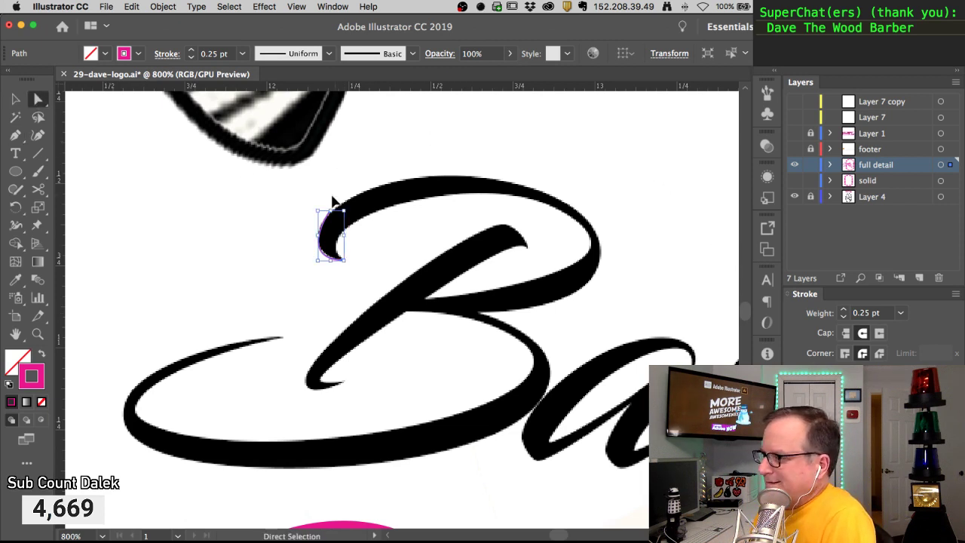
{"action": "left_click", "coordinate": [335, 202]}
{"action": "left_click", "coordinate": [330, 213]}
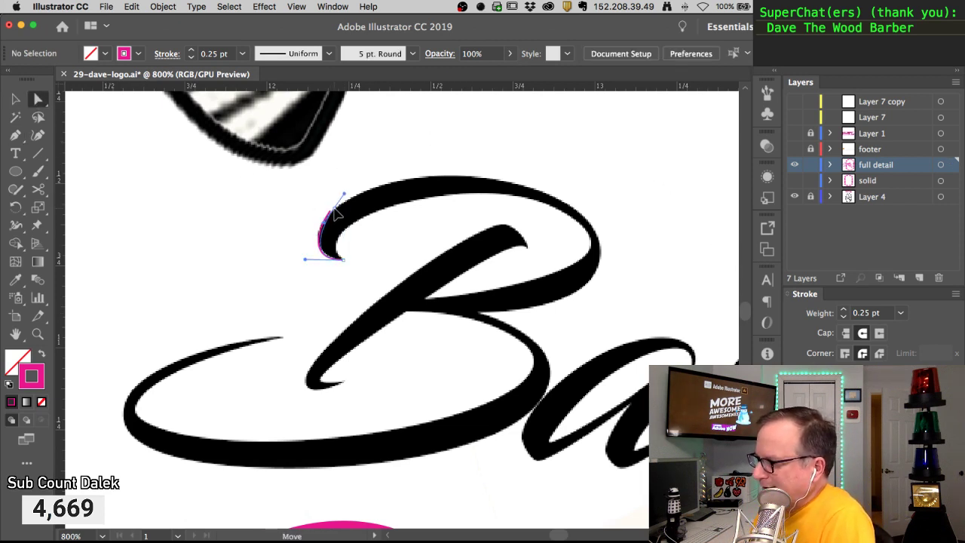
{"action": "left_click", "coordinate": [326, 220]}
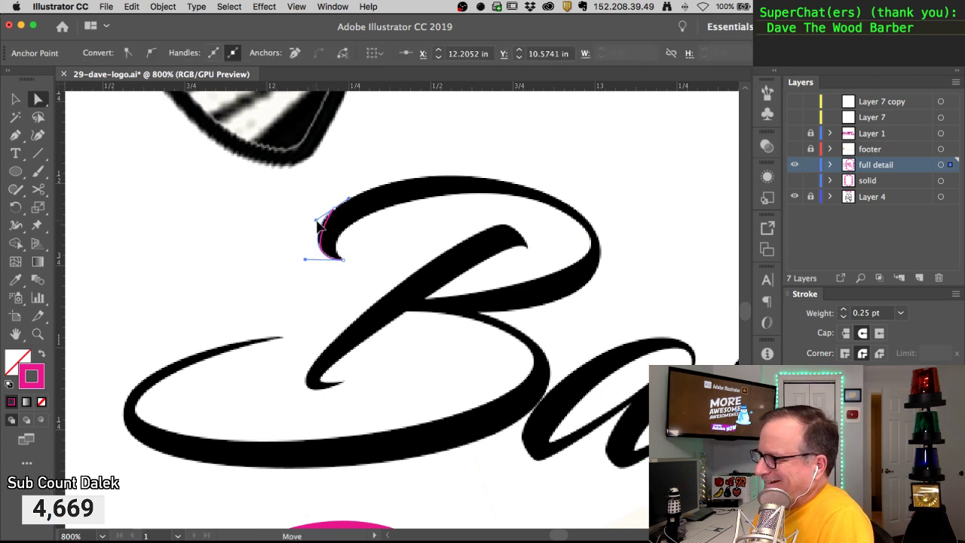
{"action": "left_click_drag", "start_coordinate": [319, 224], "coordinate": [320, 223]}
{"action": "left_click_drag", "start_coordinate": [305, 259], "coordinate": [303, 257]}
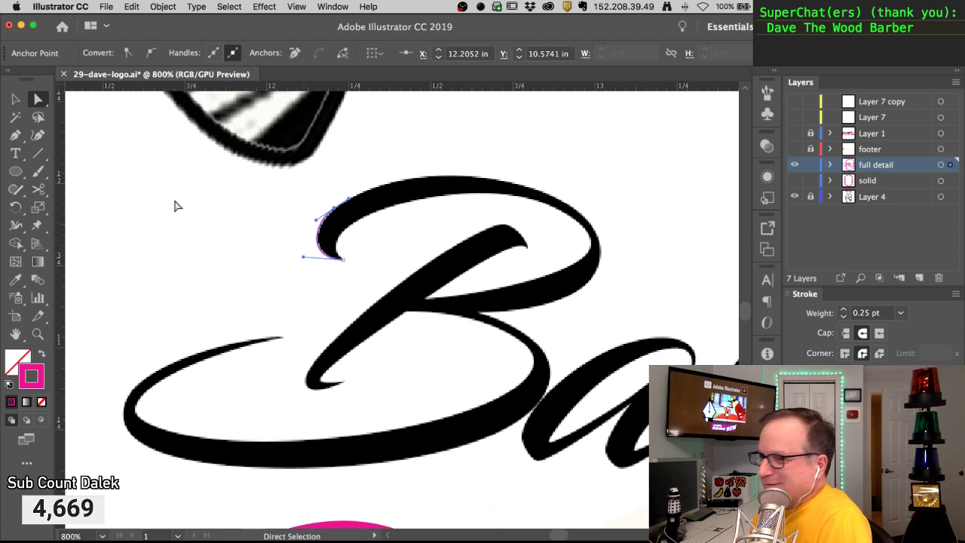
Extend the path along the outer top edge of the B to its upper right and refine the anchors and handles
{"action": "left_click", "coordinate": [15, 135]}
{"action": "left_click_drag", "start_coordinate": [336, 211], "coordinate": [382, 180]}
{"action": "left_click_drag", "start_coordinate": [576, 209], "coordinate": [651, 262]}
{"action": "left_click_drag", "start_coordinate": [384, 175], "coordinate": [392, 166]}
{"action": "left_click_drag", "start_coordinate": [335, 208], "coordinate": [337, 209]}
{"action": "left_click", "coordinate": [338, 215], "text": "super"}
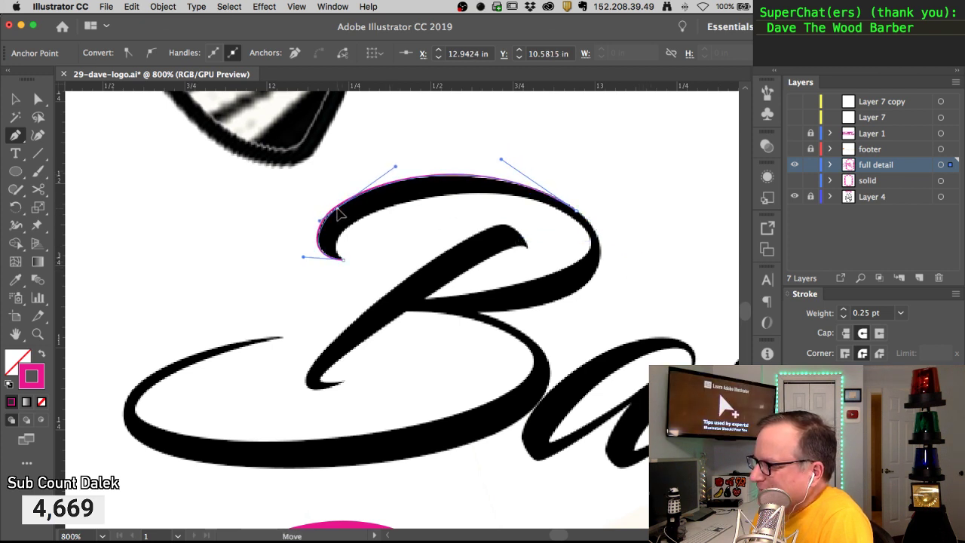
{"action": "left_click_drag", "start_coordinate": [578, 216], "coordinate": [582, 219]}
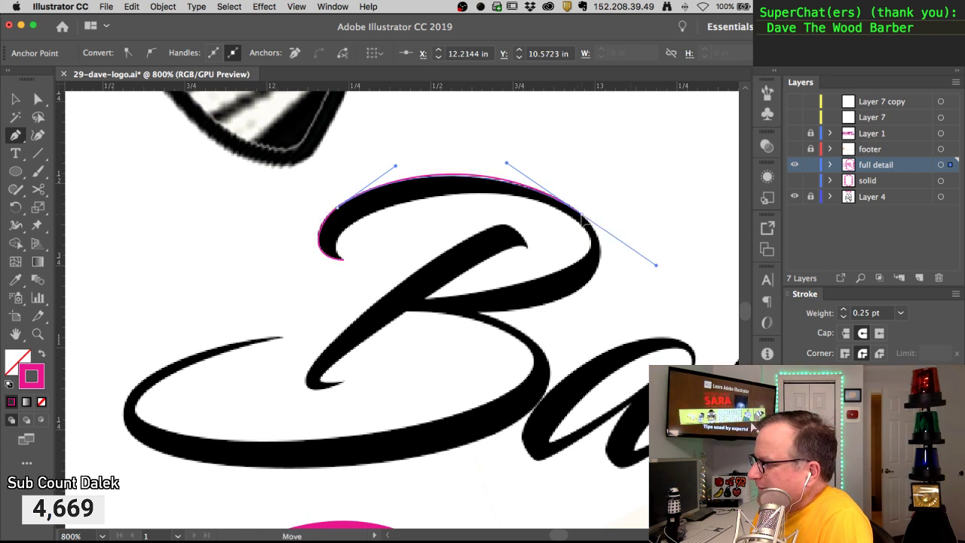
{"action": "mouse_move", "coordinate": [656, 265]}
{"action": "left_mouse_down"}
{"action": "mouse_move", "coordinate": [641, 241]}
{"action": "mouse_move", "coordinate": [671, 276]}
{"action": "left_mouse_up"}
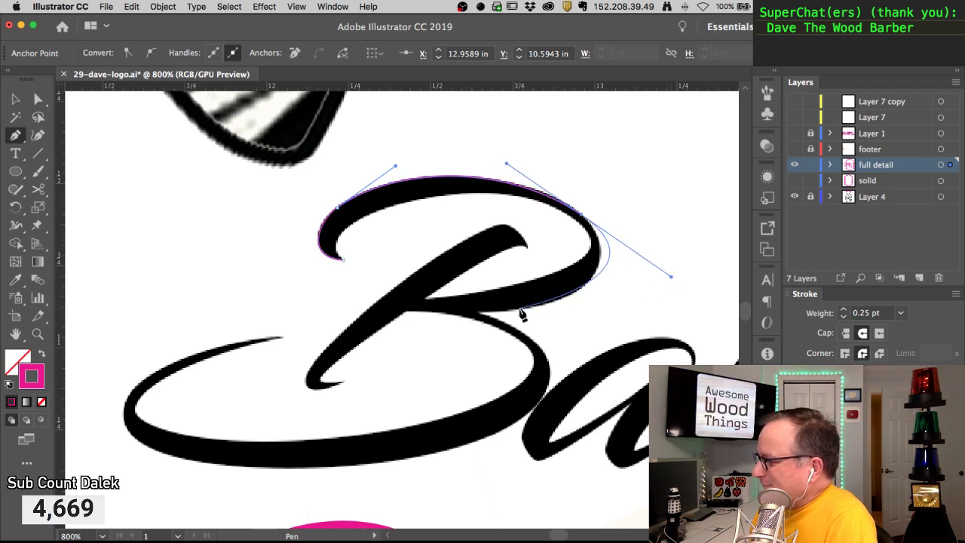
Continue the path around the B's upper bowl to the junction with the lower bowl and reshape the curve
{"action": "left_click_drag", "start_coordinate": [477, 311], "coordinate": [417, 309]}
{"action": "left_click_drag", "start_coordinate": [673, 279], "coordinate": [641, 262]}
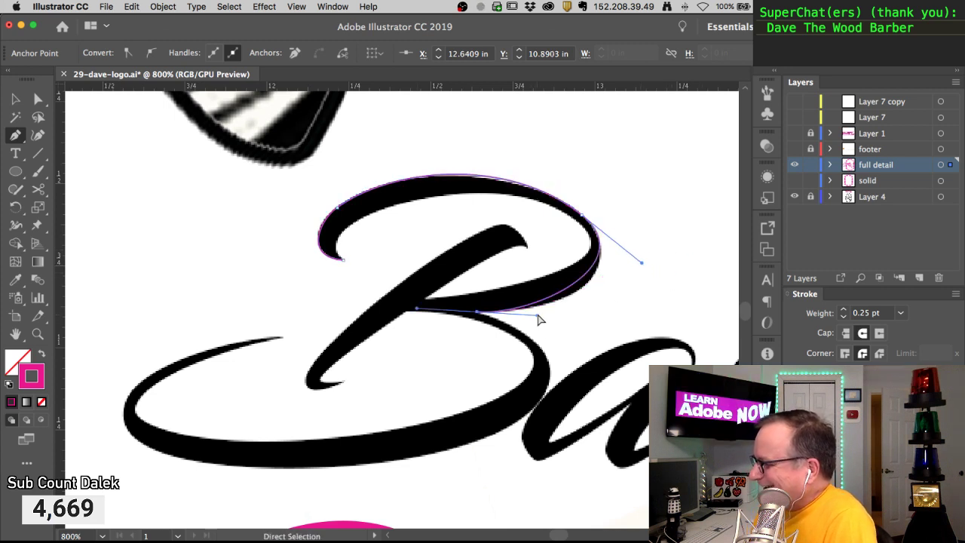
{"action": "mouse_move", "coordinate": [559, 318]}
{"action": "left_mouse_down"}
{"action": "mouse_move", "coordinate": [541, 316]}
{"action": "mouse_move", "coordinate": [567, 320]}
{"action": "left_mouse_up"}
{"action": "left_click", "coordinate": [535, 304], "text": "super"}
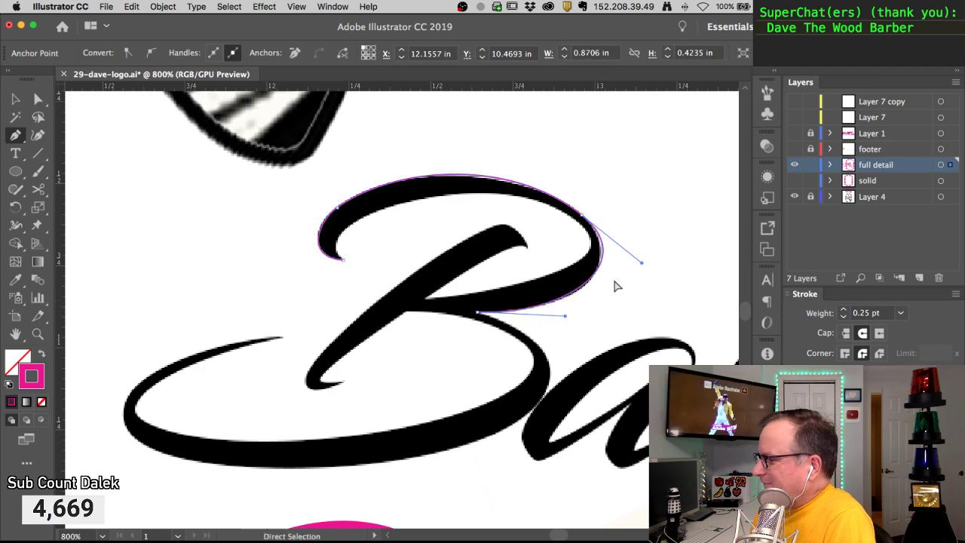
Examine the whole logo, from The Wood lettering and barber poles down to the Barber lettering, with nothing selected
{"action": "key", "text": "super+0"}
{"action": "left_click_drag", "start_coordinate": [351, 372], "coordinate": [542, 443]}
{"action": "left_click_drag", "start_coordinate": [498, 416], "coordinate": [396, 427]}
{"action": "left_click", "coordinate": [464, 399], "text": "alt+super"}
{"action": "left_click_drag", "start_coordinate": [403, 340], "coordinate": [397, 409]}
{"action": "left_click_drag", "start_coordinate": [372, 351], "coordinate": [377, 405]}
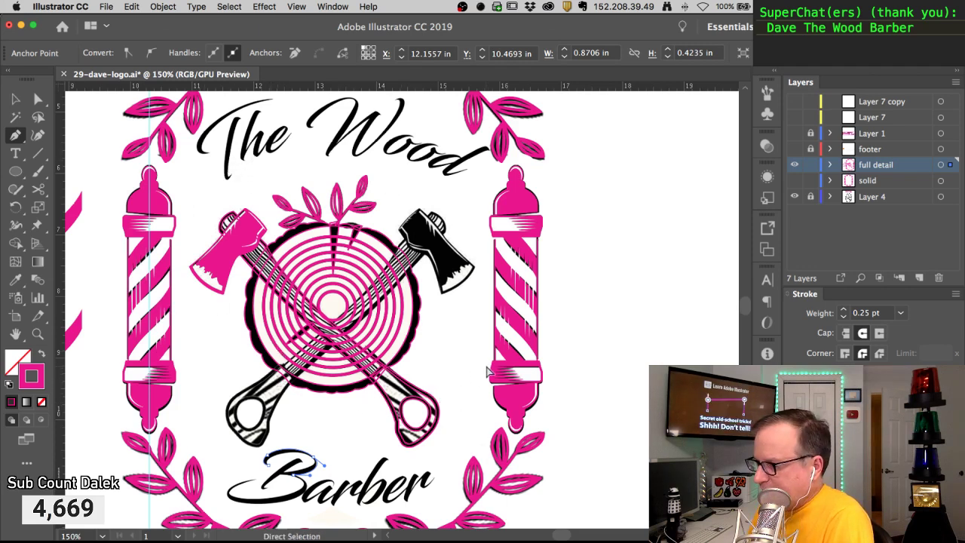
{"action": "left_click", "coordinate": [465, 362], "text": "super"}
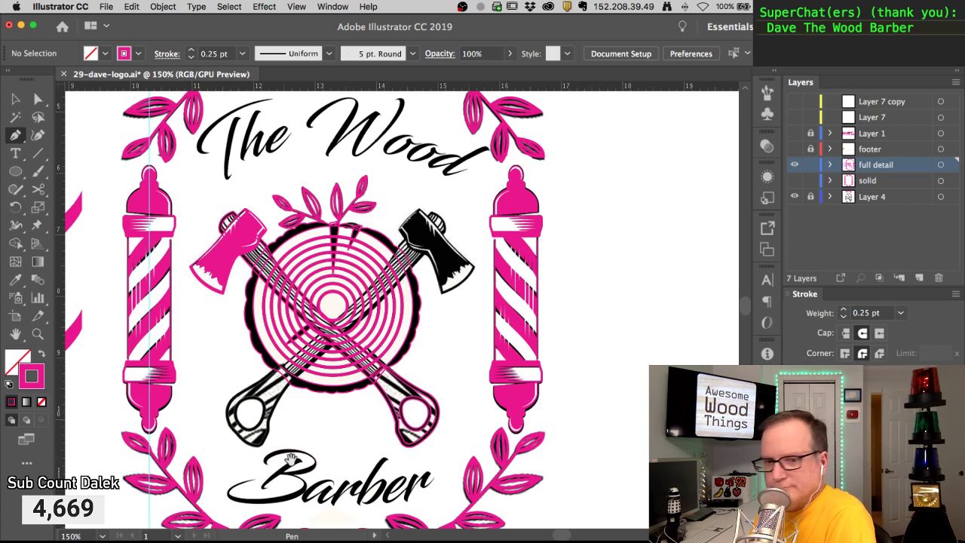
Reselect the B outline and reshape its top curve so it hugs the upper edge of the lettering
{"action": "left_click_drag", "start_coordinate": [278, 443], "coordinate": [586, 537]}
{"action": "left_click_drag", "start_coordinate": [489, 457], "coordinate": [514, 237]}
{"action": "left_click", "coordinate": [360, 341], "text": "super"}
{"action": "left_click", "coordinate": [359, 341], "text": "super"}
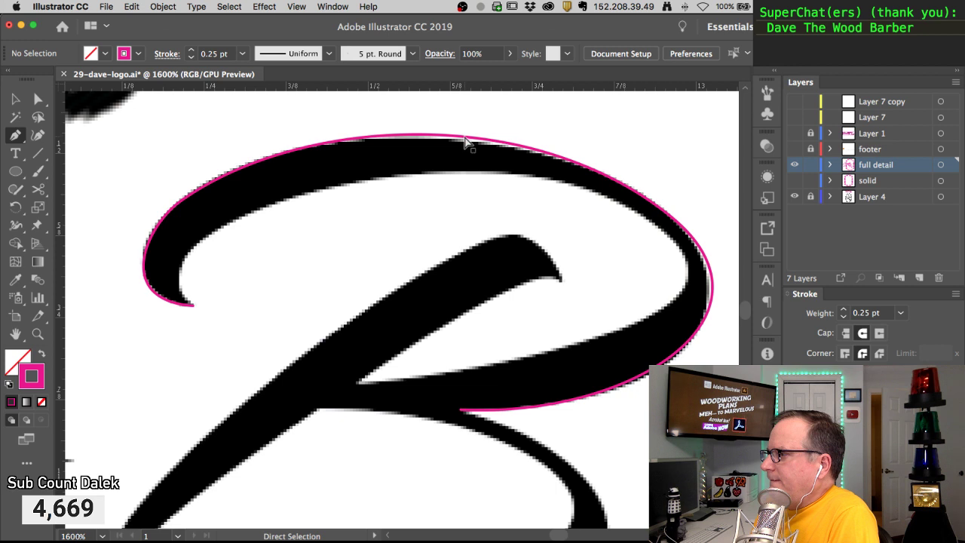
{"action": "left_click", "coordinate": [505, 148], "text": "super"}
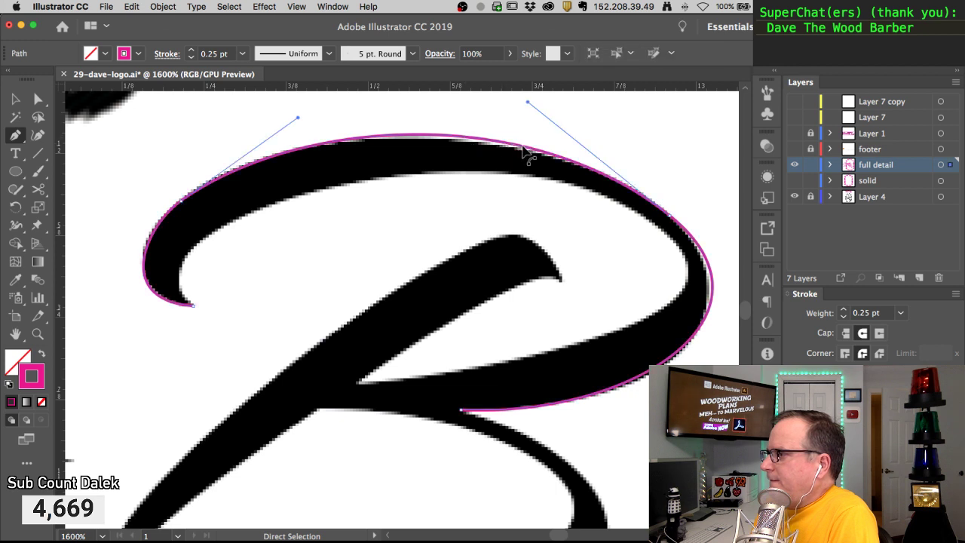
{"action": "left_click", "coordinate": [41, 98]}
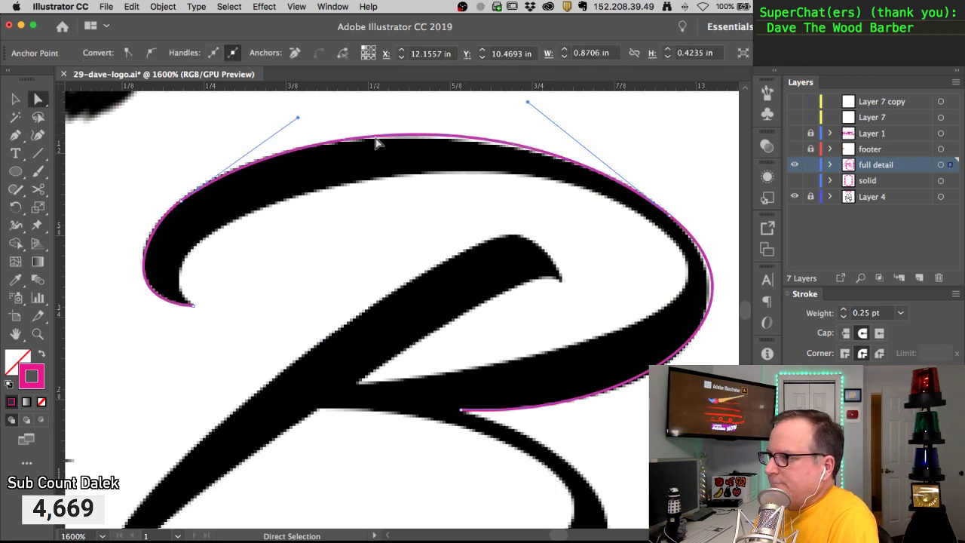
{"action": "left_click_drag", "start_coordinate": [528, 103], "coordinate": [525, 111]}
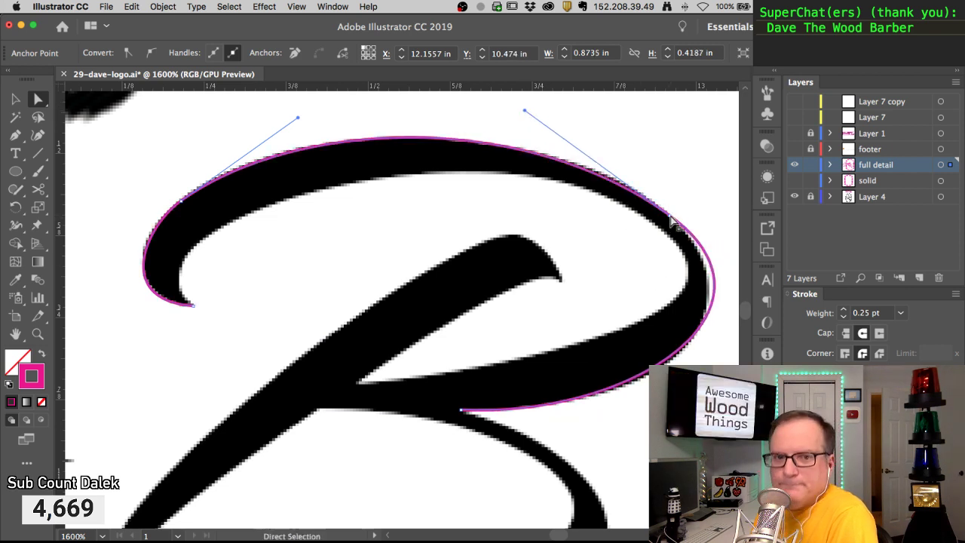
Adjust the handles at both ends of the right-hand curve to fit the outer edge of the B's upper bowl
{"action": "left_click", "coordinate": [705, 332]}
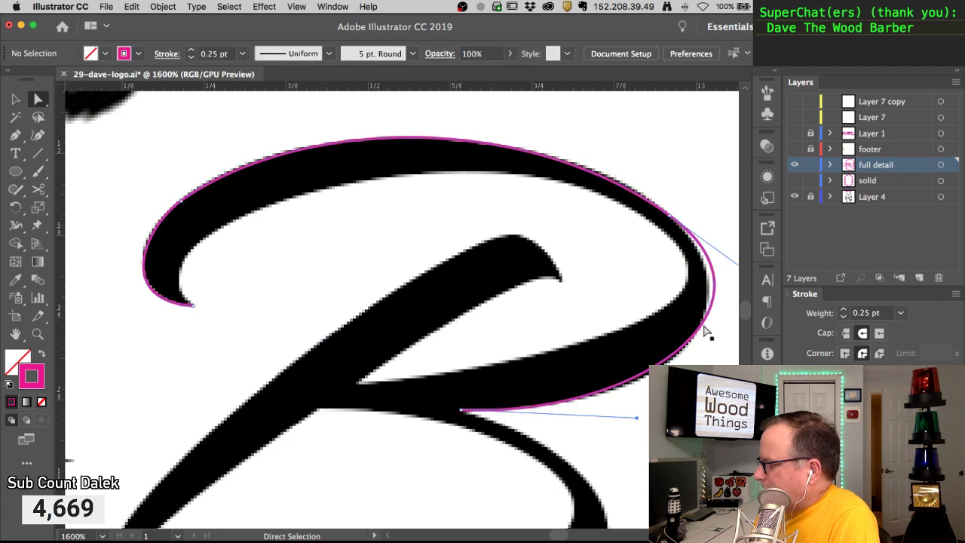
{"action": "left_click", "coordinate": [701, 333]}
{"action": "left_click_drag", "start_coordinate": [638, 300], "coordinate": [525, 295]}
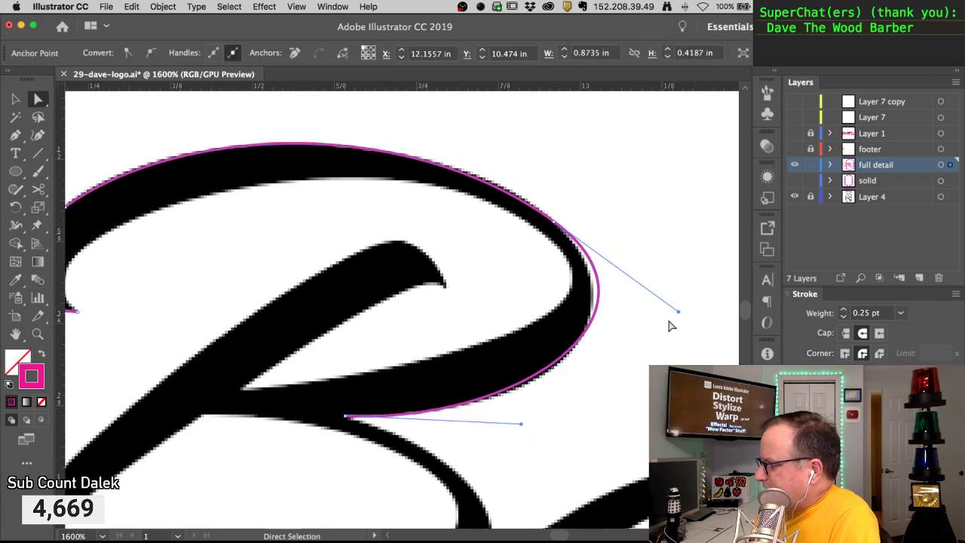
{"action": "left_click_drag", "start_coordinate": [679, 312], "coordinate": [660, 306]}
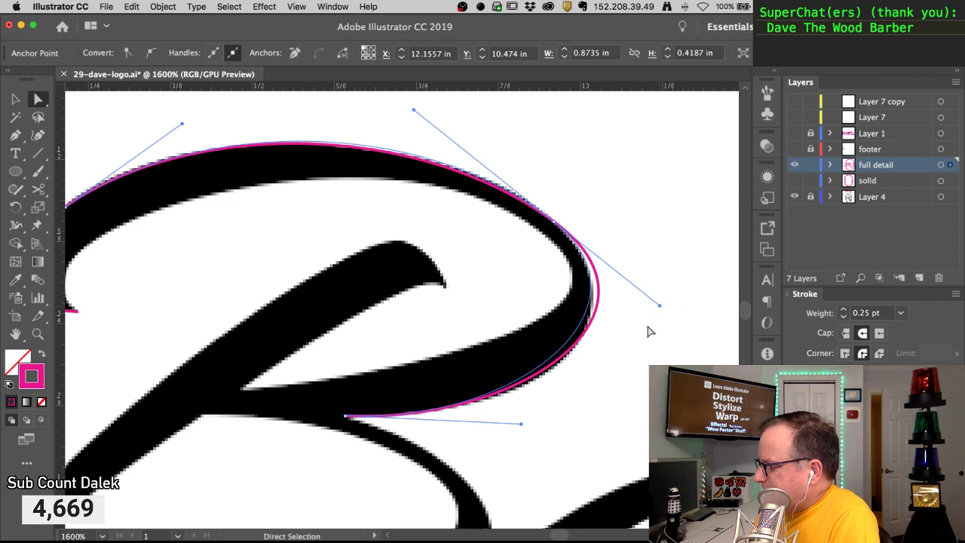
{"action": "left_click_drag", "start_coordinate": [523, 428], "coordinate": [550, 430]}
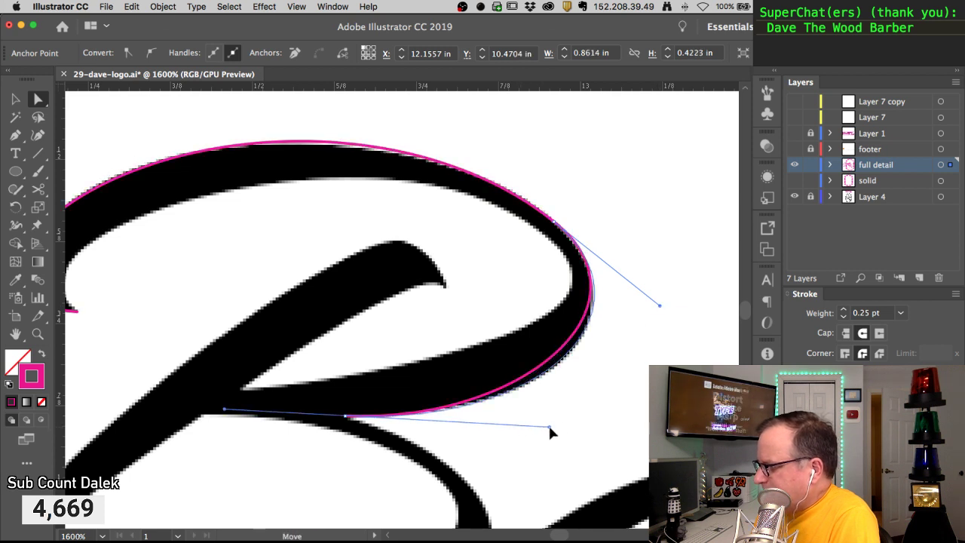
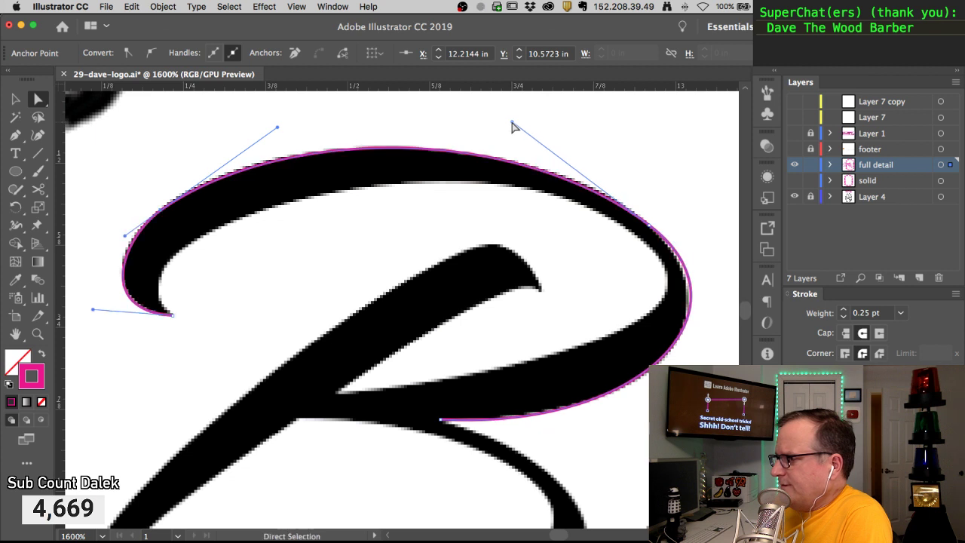
Fine-tune the handles along the top curve and hooked left end so the outline matches the B
{"action": "left_click_drag", "start_coordinate": [278, 129], "coordinate": [272, 123]}
{"action": "left_click_drag", "start_coordinate": [512, 125], "coordinate": [525, 122]}
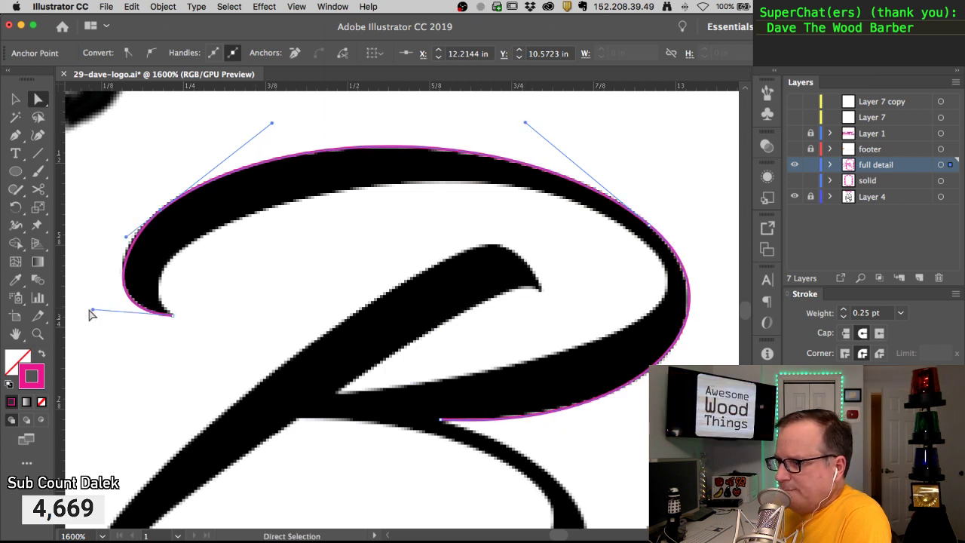
{"action": "left_click_drag", "start_coordinate": [93, 309], "coordinate": [92, 304]}
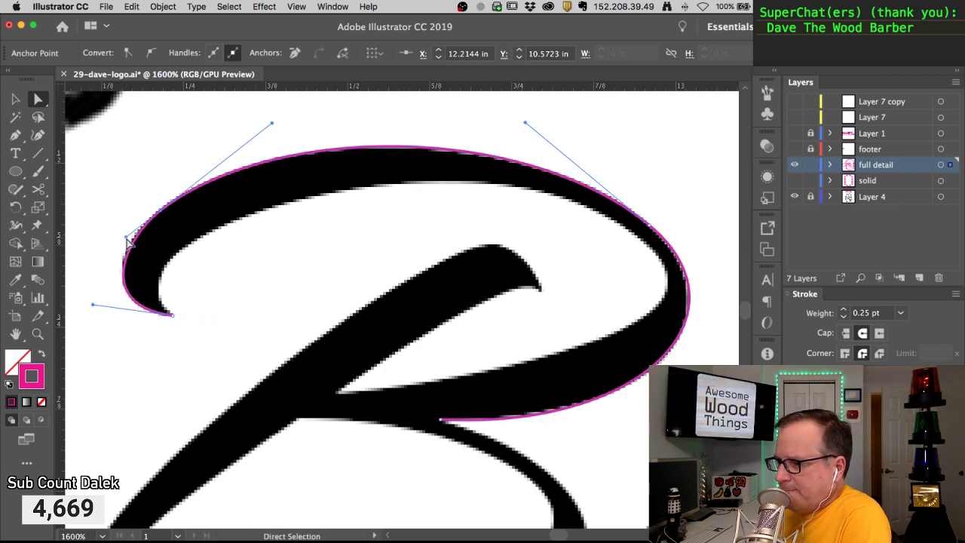
{"action": "left_click_drag", "start_coordinate": [127, 241], "coordinate": [125, 241]}
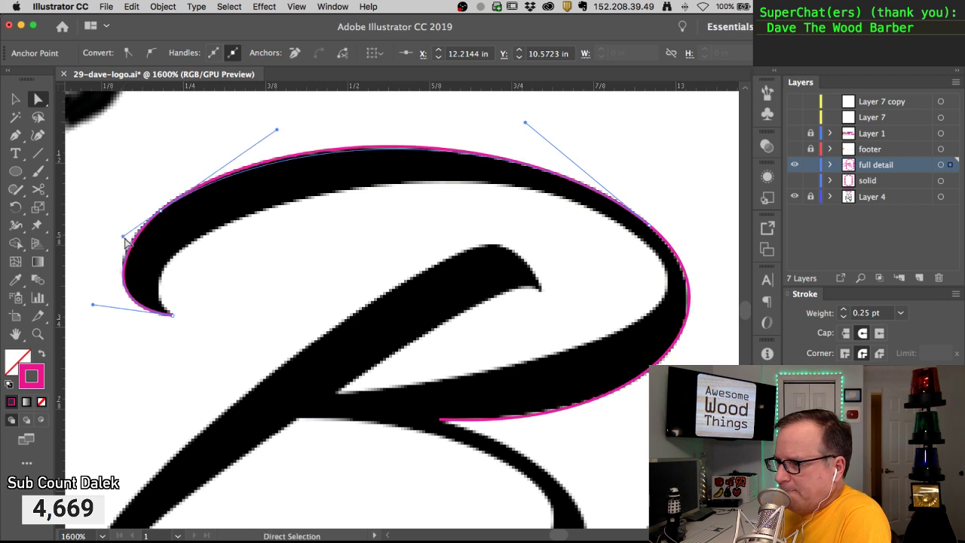
{"action": "left_click_drag", "start_coordinate": [277, 131], "coordinate": [280, 123]}
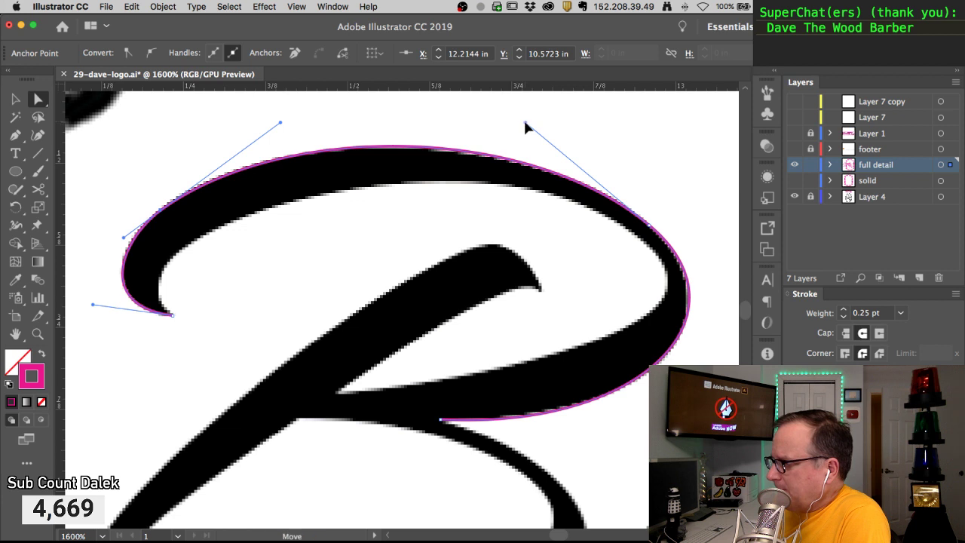
Cut the B outline with Scissors at the lower outer edge of the upper bowl and delete the piece running to the bowl junction
{"action": "left_click", "coordinate": [650, 227]}
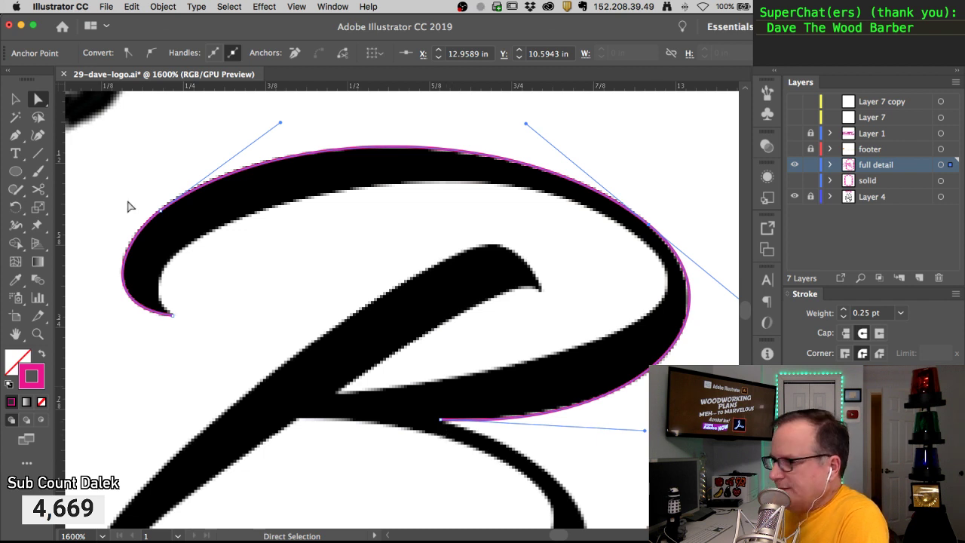
{"action": "key", "text": "c"}
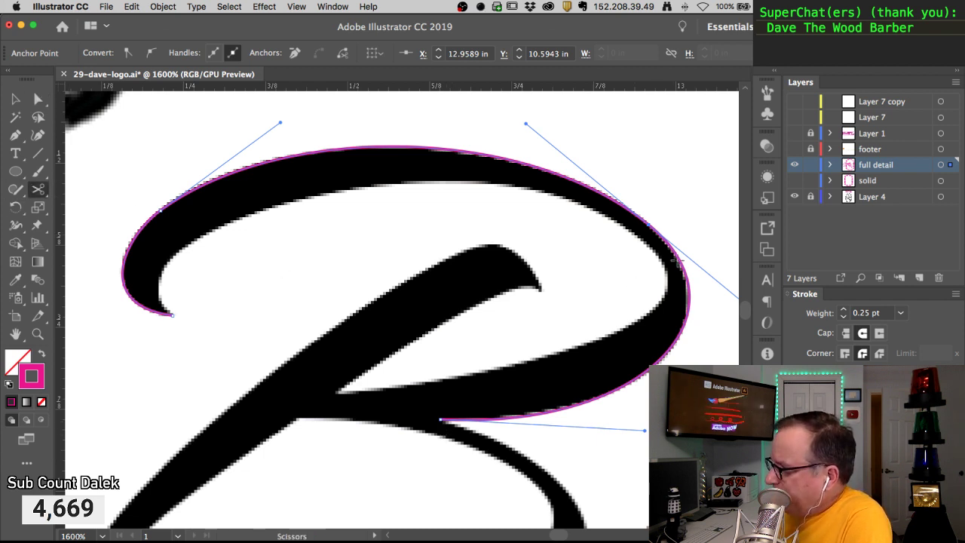
{"action": "left_click", "coordinate": [644, 369]}
{"action": "left_click", "coordinate": [626, 303]}
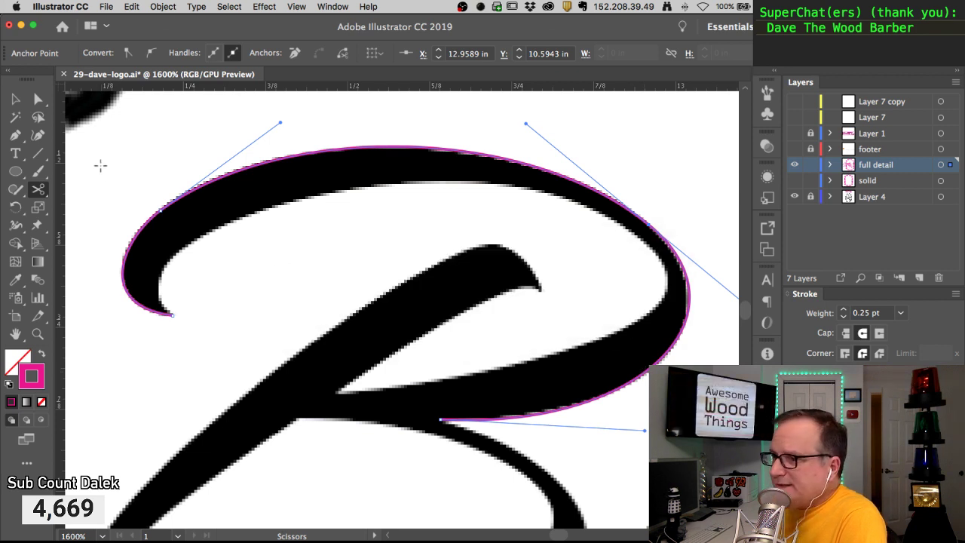
{"action": "left_click", "coordinate": [660, 355]}
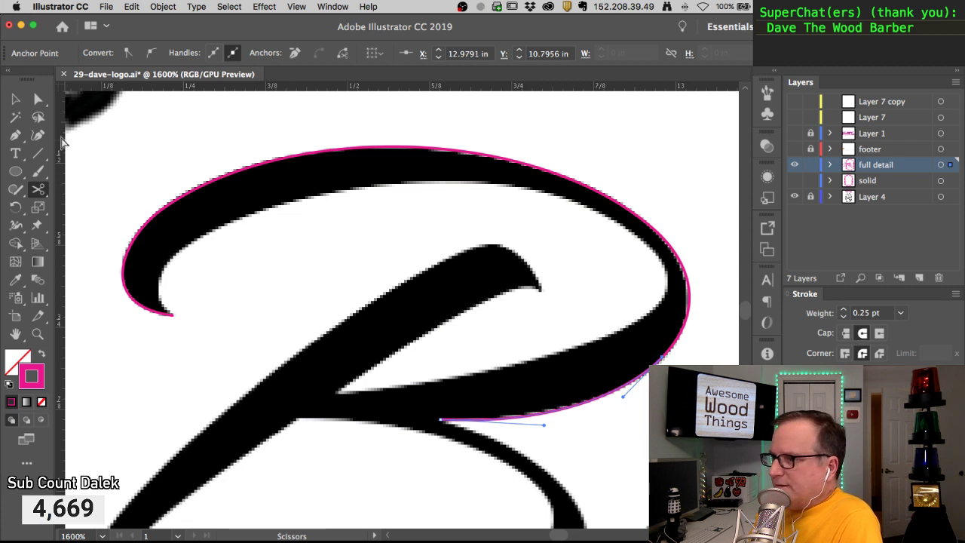
{"action": "key", "text": "a"}
{"action": "key", "text": "super+shift+a"}
{"action": "left_click", "coordinate": [572, 406]}
{"action": "key", "text": "Delete"}
{"action": "key", "text": "Delete"}
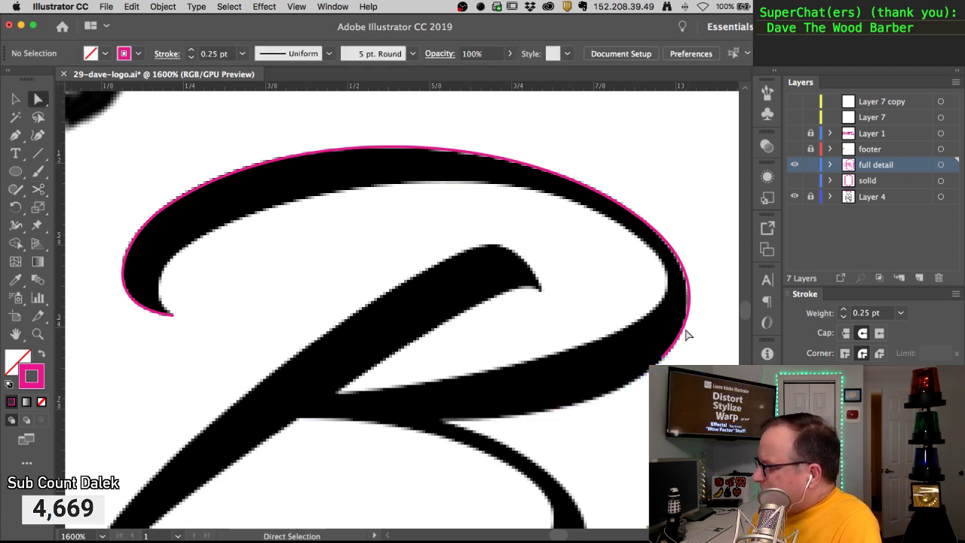
Move the outline's cut end slightly down along the upper bowl's outer edge and adjust its handle to fit the curve
{"action": "left_click", "coordinate": [663, 359]}
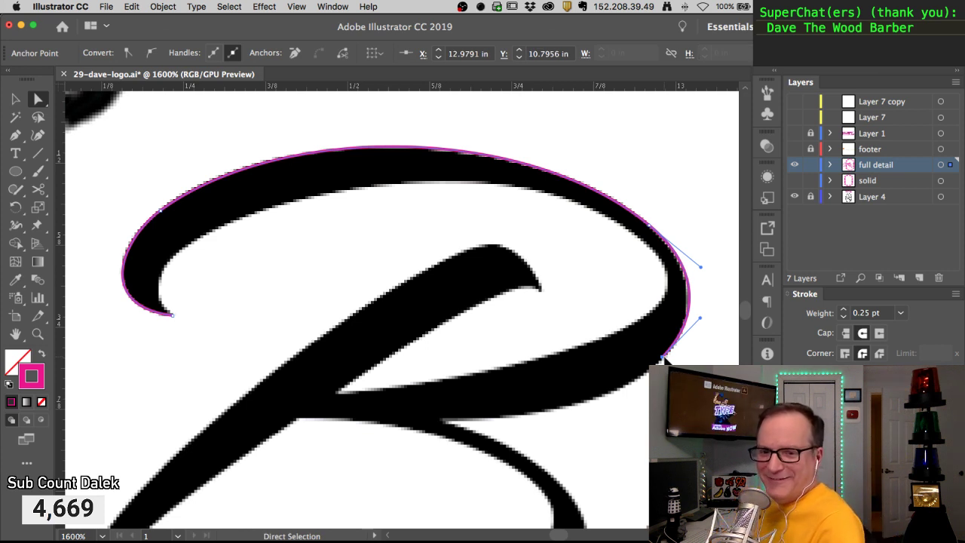
{"action": "key", "text": "super"}
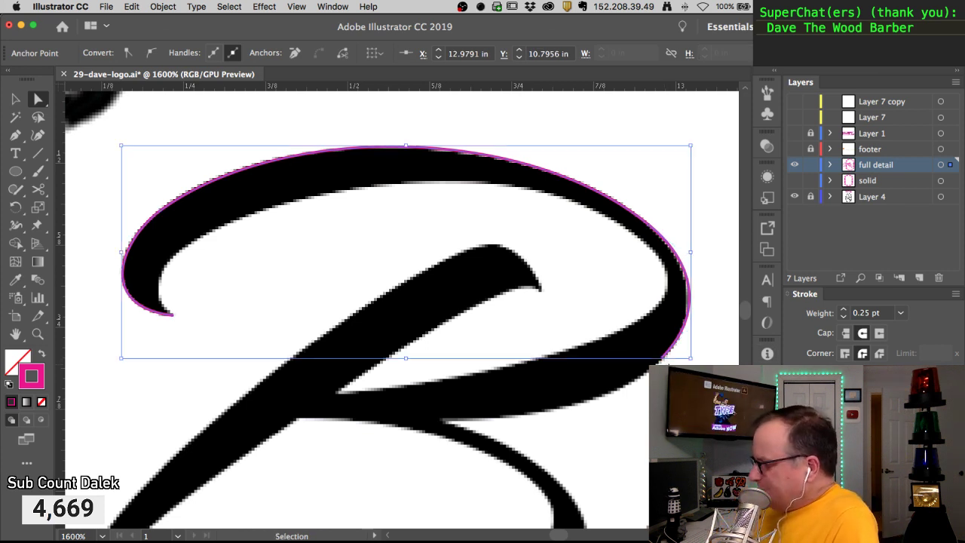
{"action": "left_click_drag", "start_coordinate": [663, 362], "coordinate": [657, 370]}
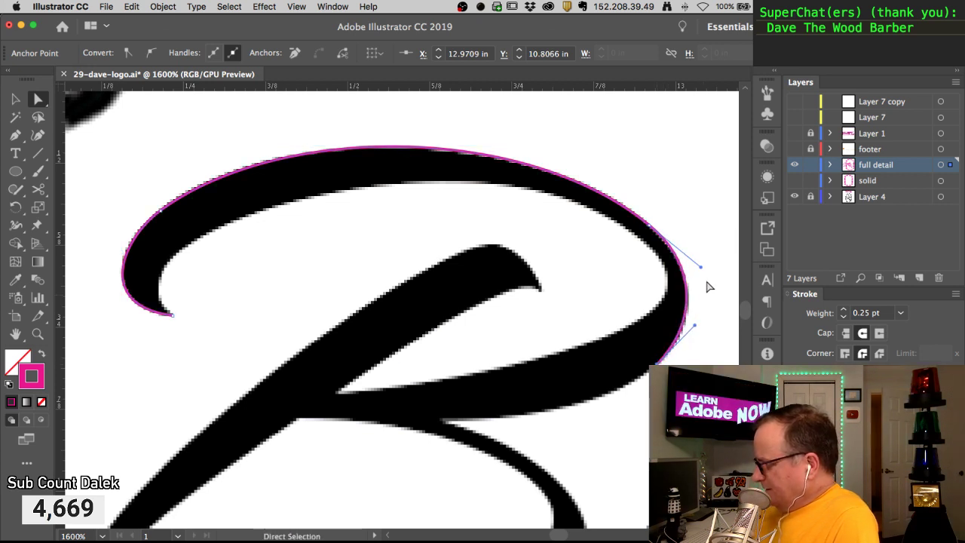
{"action": "left_click", "coordinate": [697, 325]}
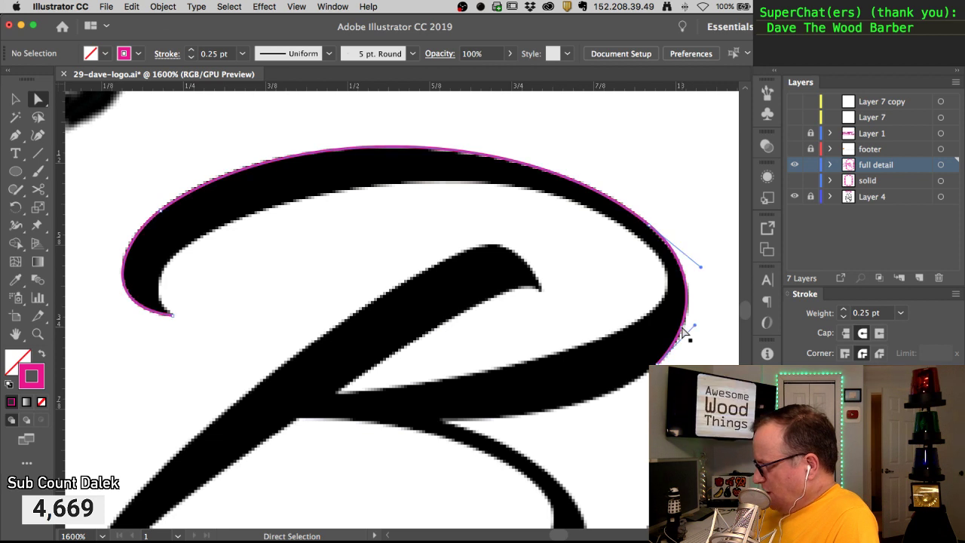
{"action": "left_click", "coordinate": [683, 327]}
{"action": "left_click_drag", "start_coordinate": [695, 325], "coordinate": [697, 329]}
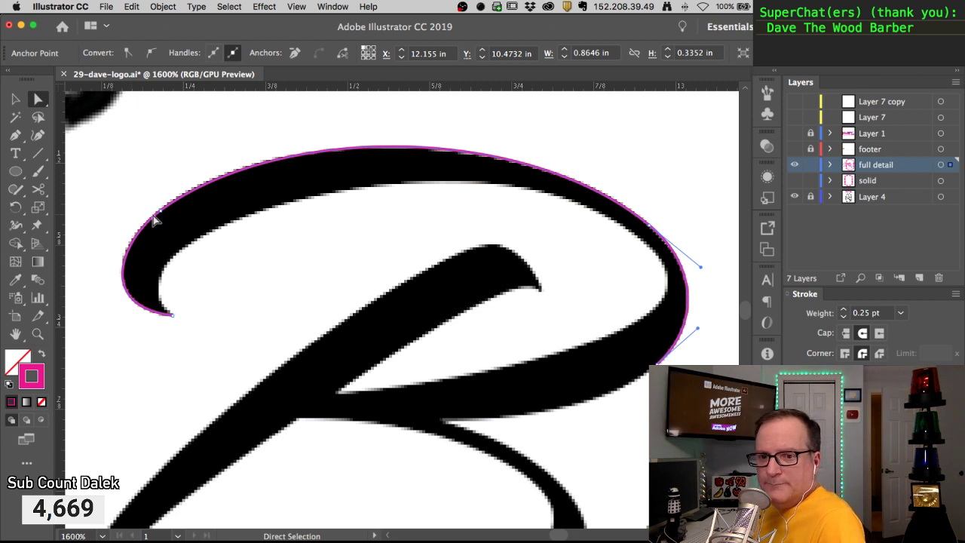
Continue the outline with the Pen tool along the underside of the upper bowl to the bowl junction, adjusting the handles to fit
{"action": "left_click", "coordinate": [15, 137]}
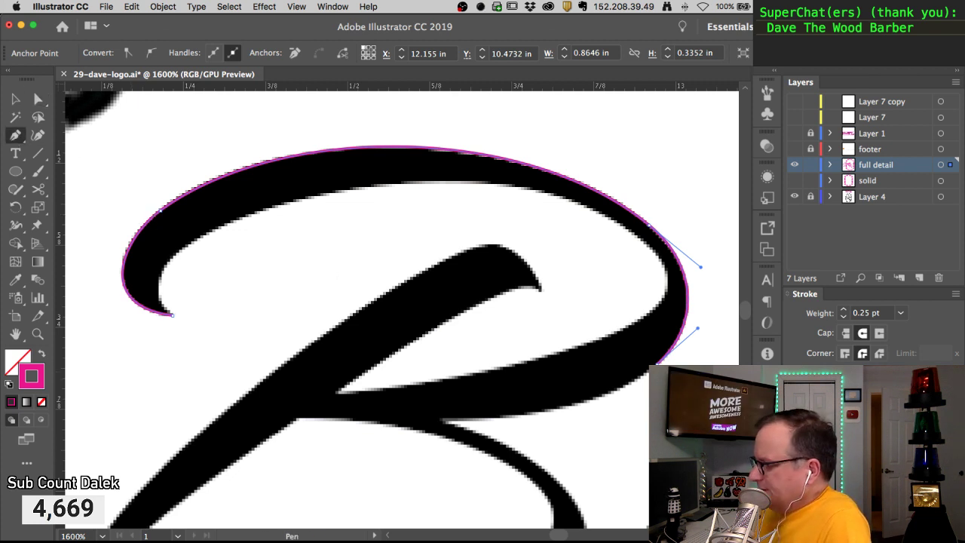
{"action": "left_click_drag", "start_coordinate": [657, 364], "coordinate": [611, 396]}
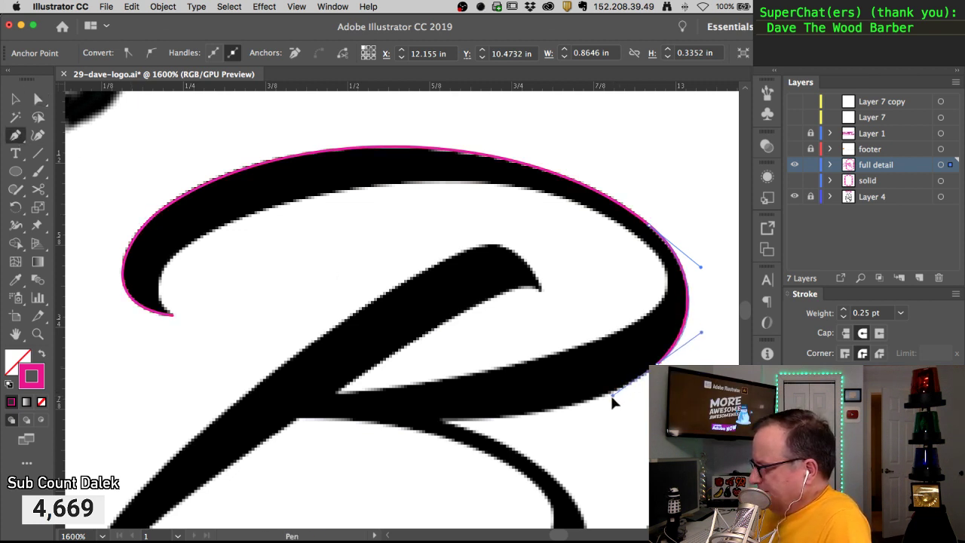
{"action": "left_click", "coordinate": [435, 419]}
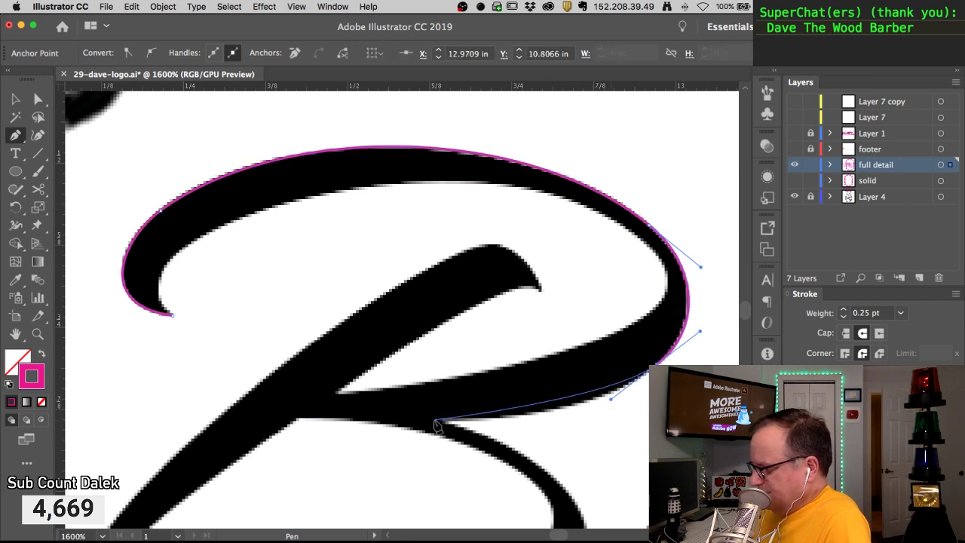
{"action": "left_click_drag", "start_coordinate": [424, 423], "coordinate": [365, 415]}
{"action": "left_click_drag", "start_coordinate": [610, 400], "coordinate": [606, 406]}
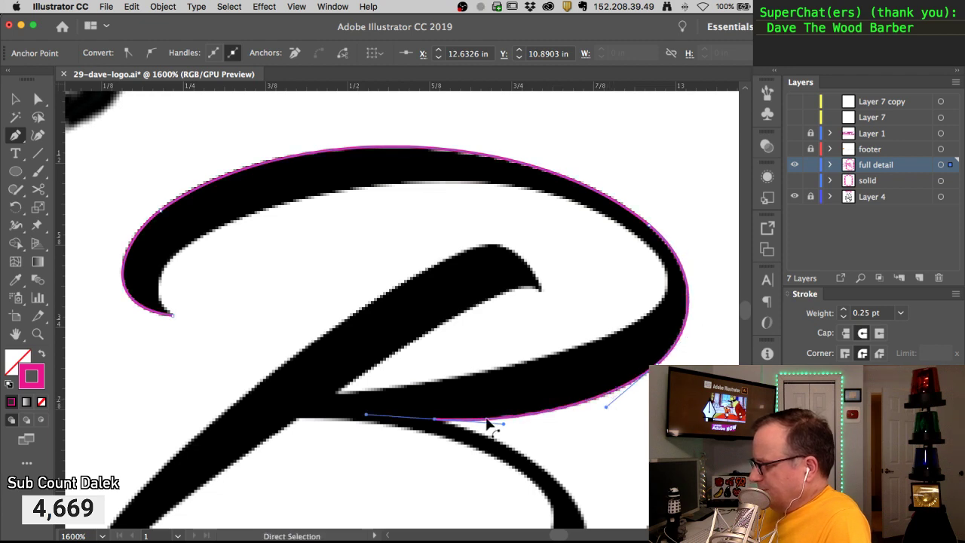
Make a corner at the bowl junction and draw a curve around the outer right edge of the B's lower bowl
{"action": "left_click_drag", "start_coordinate": [465, 392], "coordinate": [354, 246]}
{"action": "left_click", "coordinate": [363, 250], "text": "alt+super"}
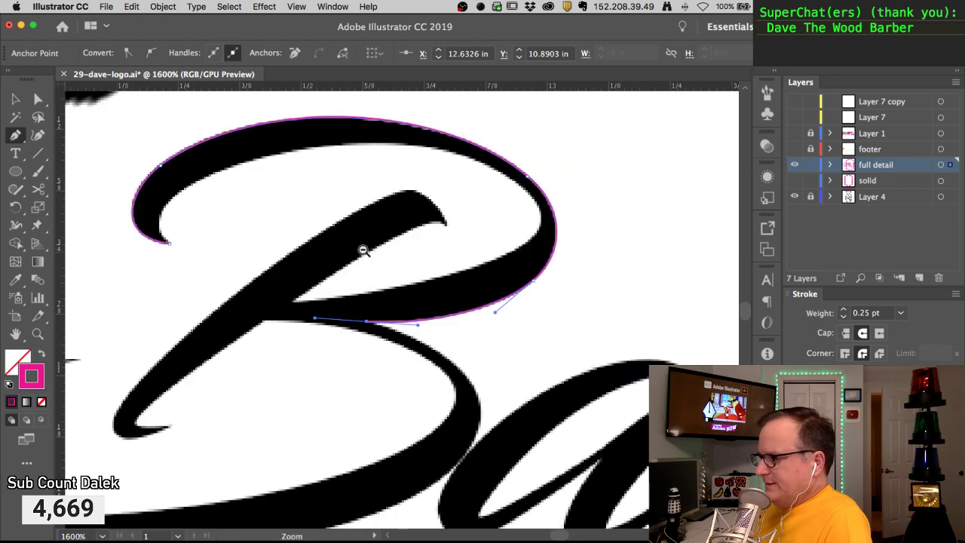
{"action": "left_click_drag", "start_coordinate": [384, 328], "coordinate": [430, 201]}
{"action": "left_click", "coordinate": [414, 197]}
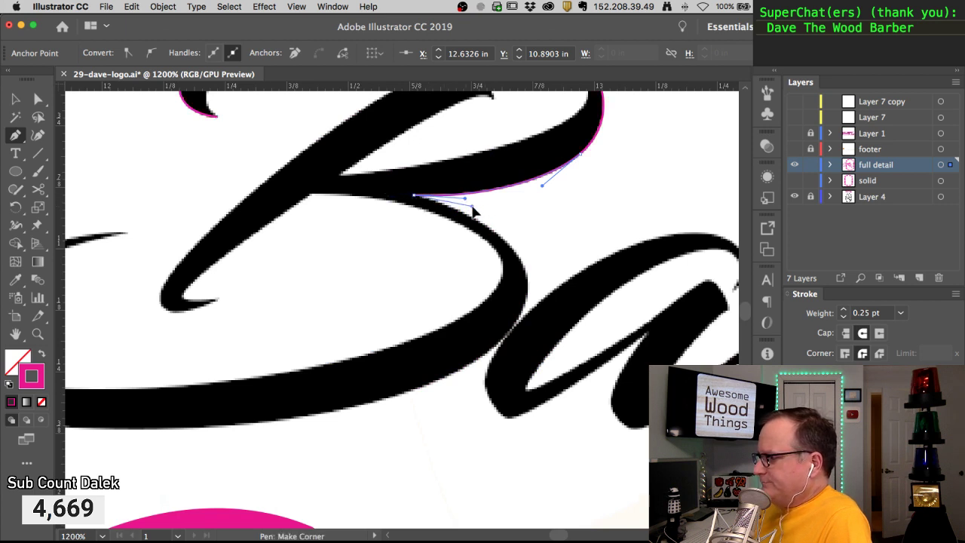
{"action": "left_click_drag", "start_coordinate": [527, 299], "coordinate": [508, 347]}
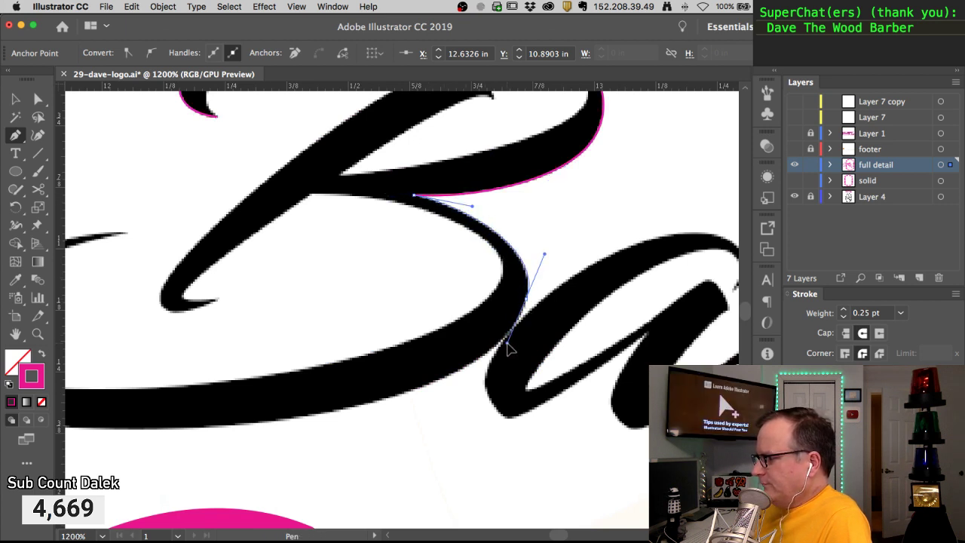
Extend the outline along the lower bowl's bottom edge and adjust the handles at both ends so the curve hugs the lettering
{"action": "left_click_drag", "start_coordinate": [431, 352], "coordinate": [630, 266]}
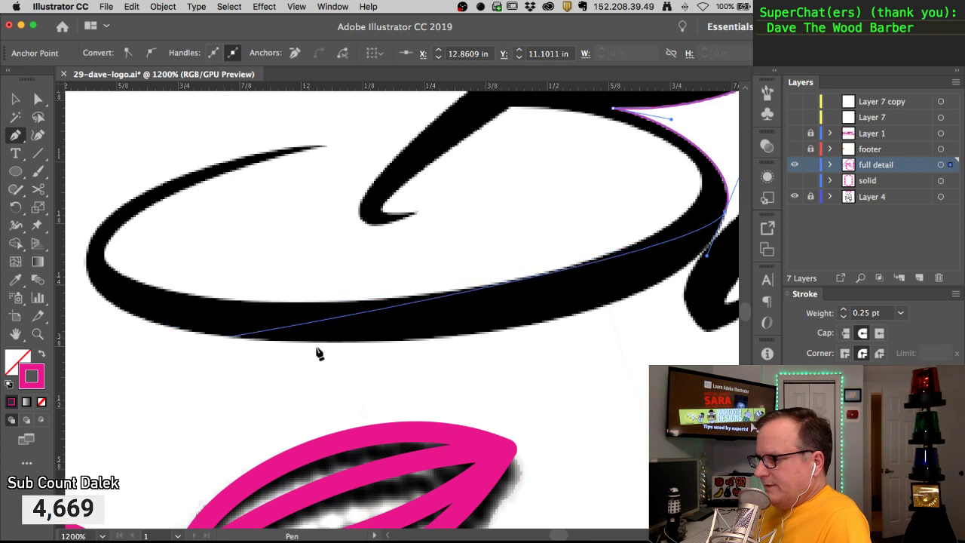
{"action": "left_click_drag", "start_coordinate": [319, 341], "coordinate": [176, 337]}
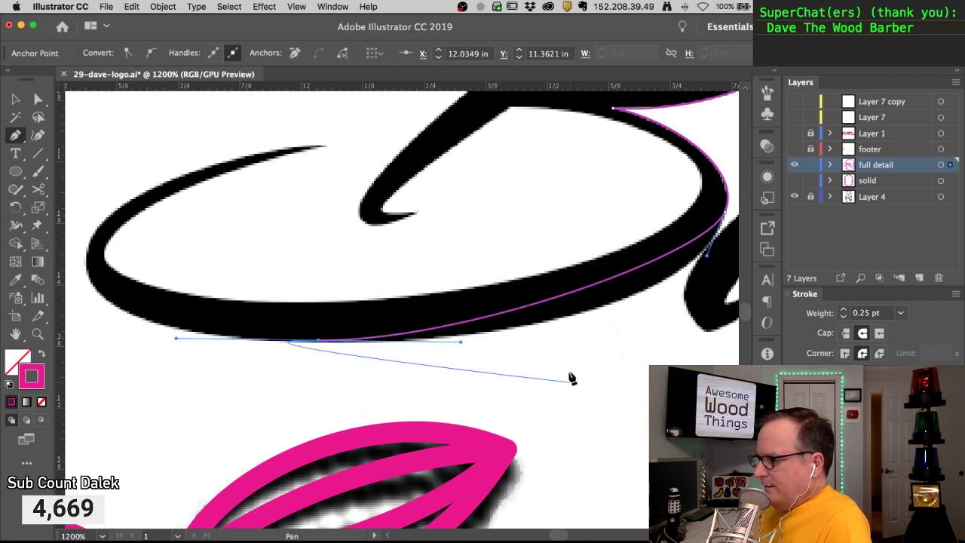
{"action": "left_click_drag", "start_coordinate": [460, 342], "coordinate": [545, 343]}
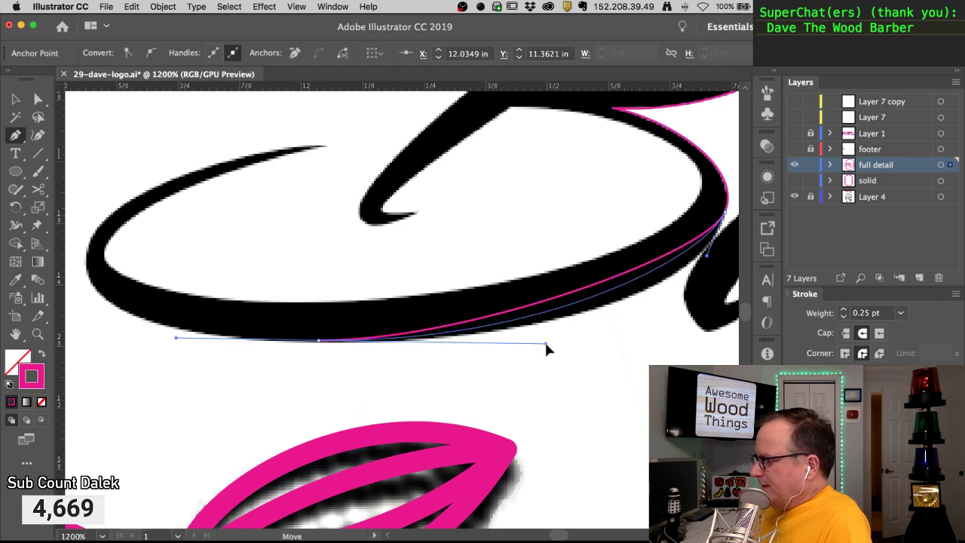
{"action": "left_click_drag", "start_coordinate": [707, 256], "coordinate": [684, 292]}
{"action": "left_click_drag", "start_coordinate": [549, 343], "coordinate": [571, 342]}
{"action": "left_click", "coordinate": [726, 212], "text": "super"}
{"action": "left_click_drag", "start_coordinate": [685, 293], "coordinate": [633, 339]}
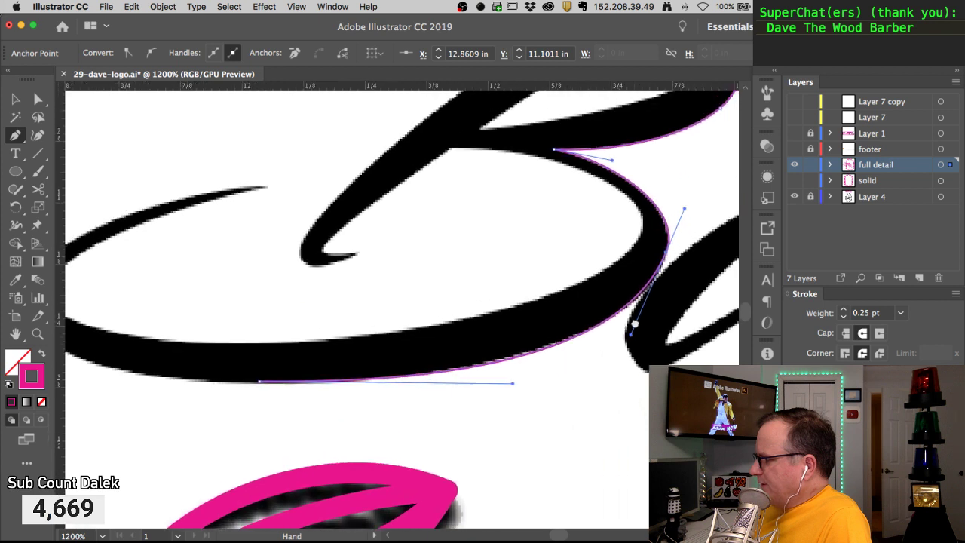
{"action": "left_click_drag", "start_coordinate": [683, 211], "coordinate": [682, 212]}
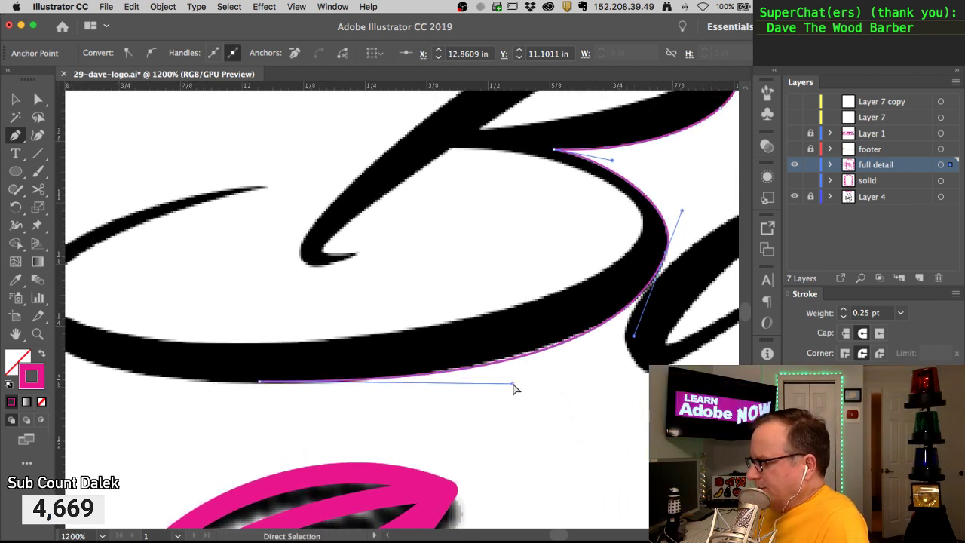
{"action": "left_click_drag", "start_coordinate": [513, 383], "coordinate": [498, 384]}
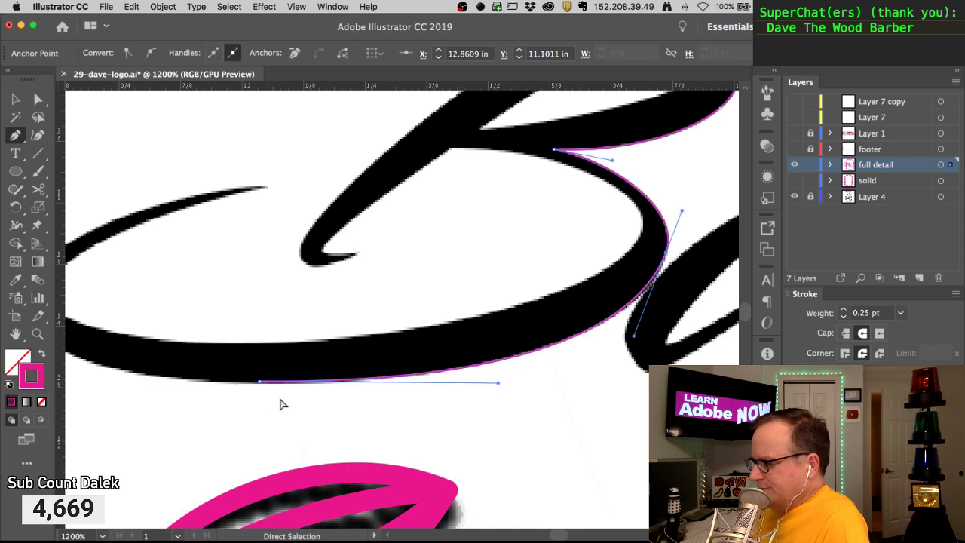
Trace the outer edge of the B's lower-left swash up to its pointed tip, fitting the upper curve and tip anchor
{"action": "left_click_drag", "start_coordinate": [254, 391], "coordinate": [299, 380]}
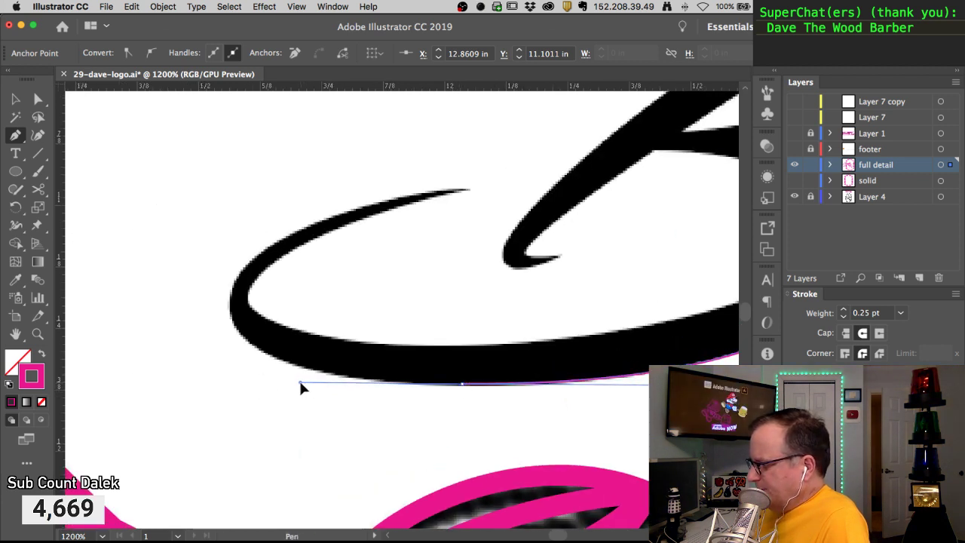
{"action": "left_click_drag", "start_coordinate": [229, 305], "coordinate": [228, 260]}
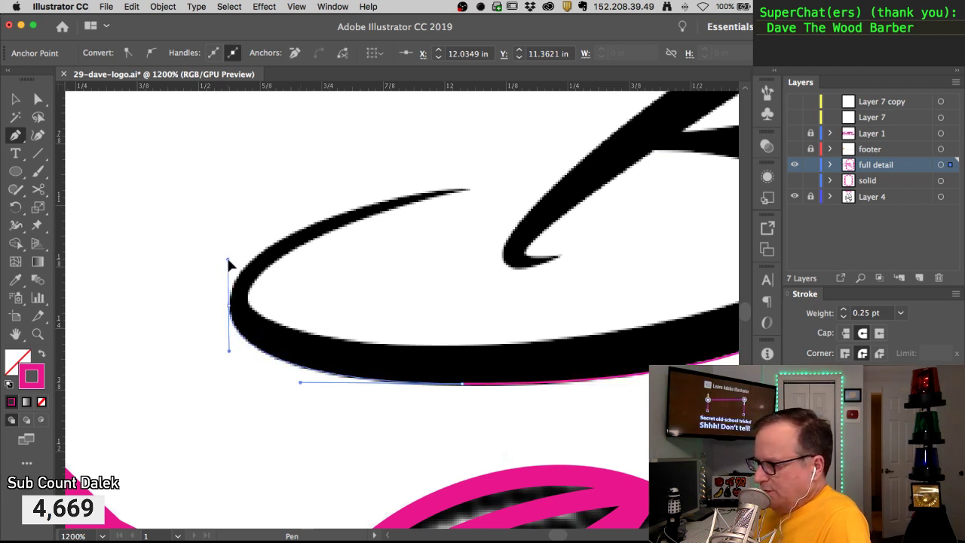
{"action": "left_click_drag", "start_coordinate": [469, 189], "coordinate": [613, 184]}
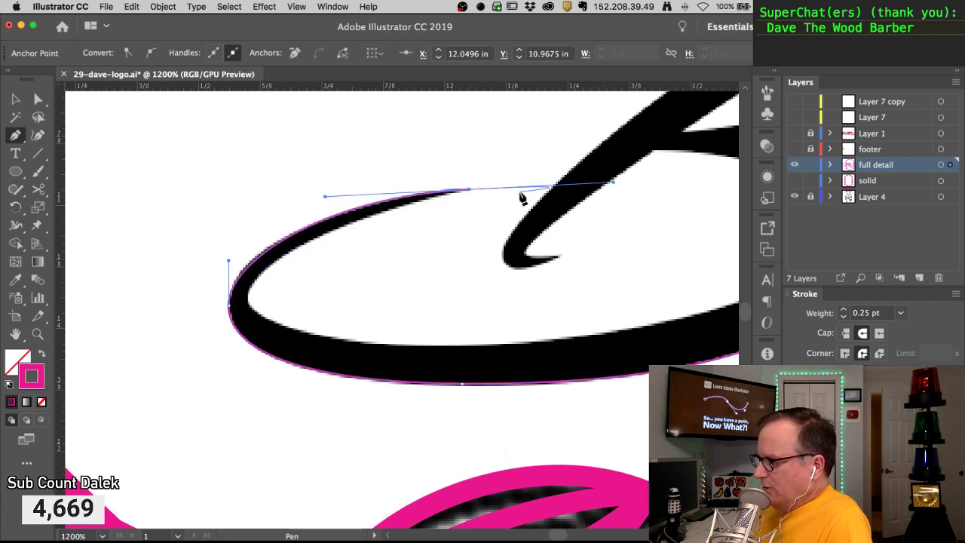
{"action": "left_click", "coordinate": [229, 260], "text": "super"}
{"action": "left_click_drag", "start_coordinate": [229, 255], "coordinate": [229, 256]}
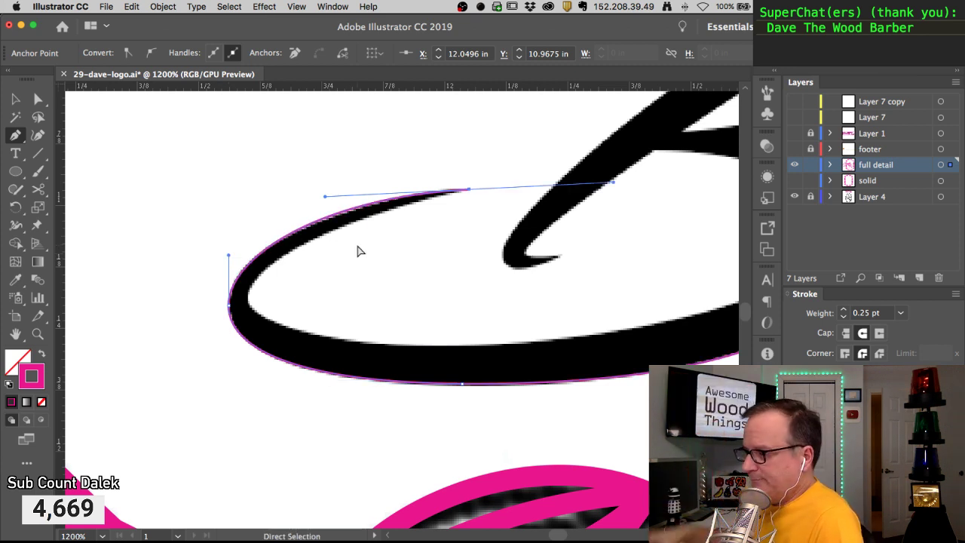
{"action": "left_click_drag", "start_coordinate": [471, 192], "coordinate": [474, 190]}
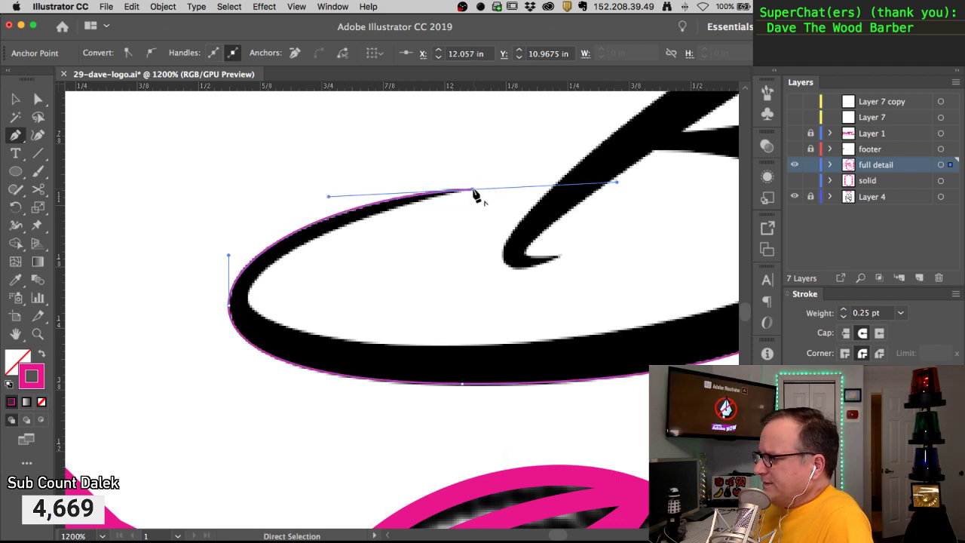
Make a corner at the swash tip and trace its inner edge back to the left turn, adjusting the handles
{"action": "left_click", "coordinate": [473, 191]}
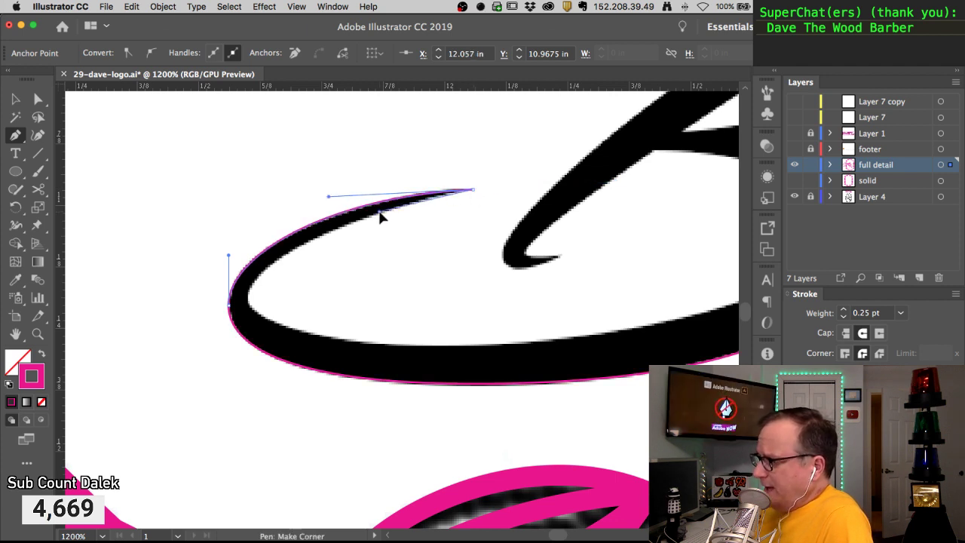
{"action": "left_click_drag", "start_coordinate": [243, 301], "coordinate": [239, 350]}
{"action": "left_click_drag", "start_coordinate": [378, 211], "coordinate": [385, 203]}
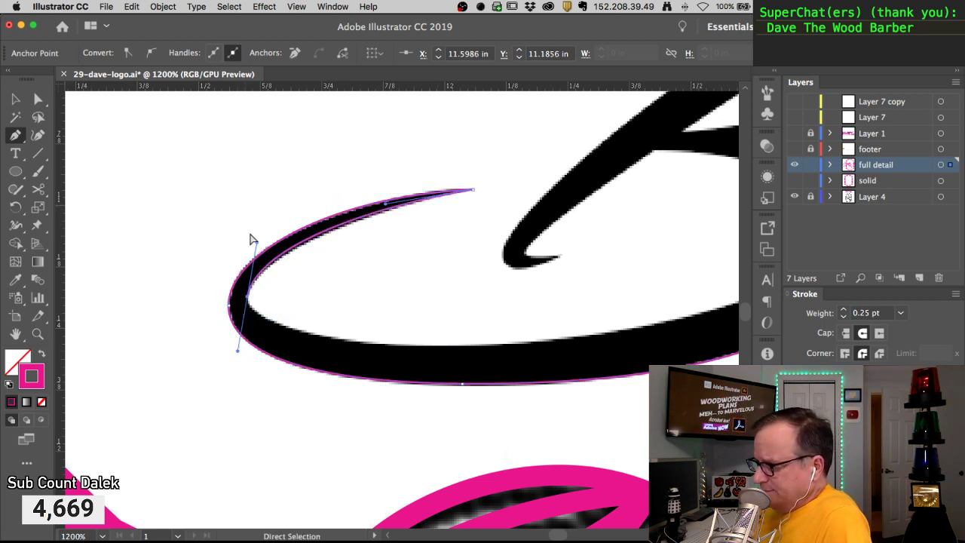
{"action": "left_click_drag", "start_coordinate": [257, 242], "coordinate": [252, 239]}
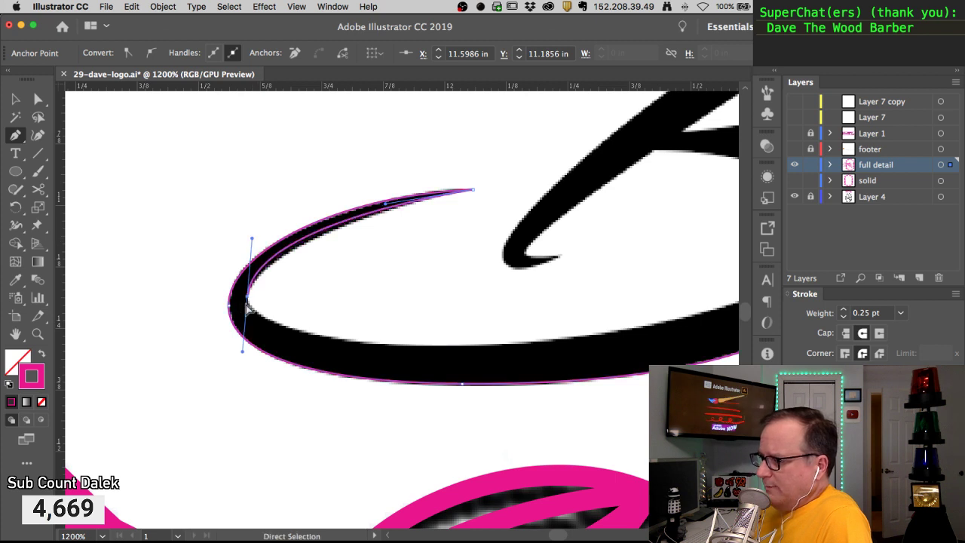
{"action": "left_click_drag", "start_coordinate": [252, 302], "coordinate": [237, 352]}
Trace the swash's inner edge from its left turn to the bottom of the curve, fitting the handles along both inner segments
{"action": "left_click_drag", "start_coordinate": [460, 347], "coordinate": [529, 343]}
{"action": "key", "text": "super"}
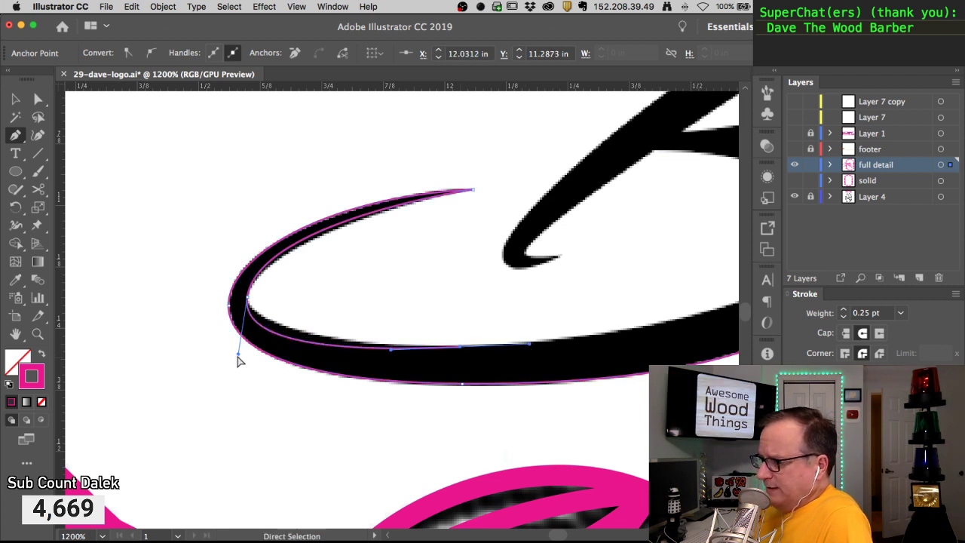
{"action": "left_click_drag", "start_coordinate": [237, 355], "coordinate": [239, 330]}
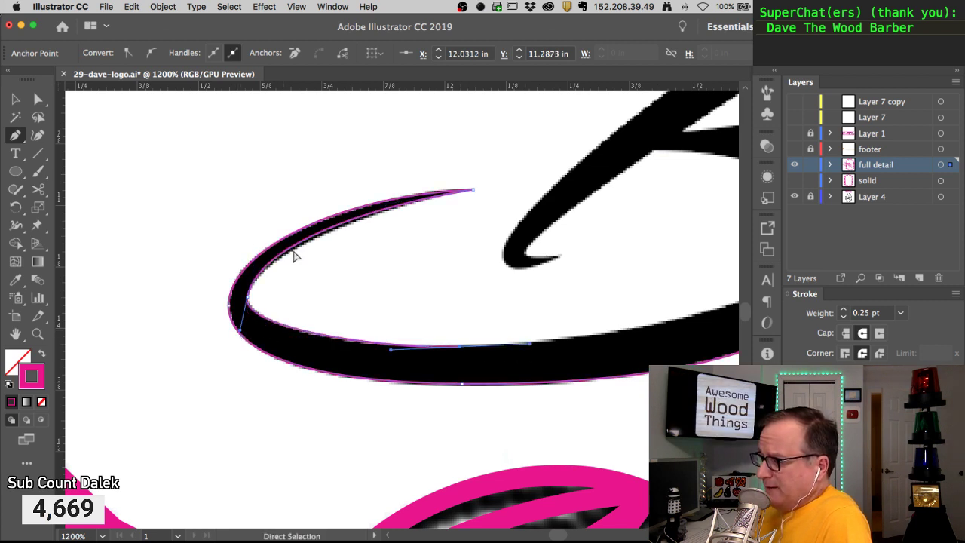
{"action": "left_click", "coordinate": [313, 238]}
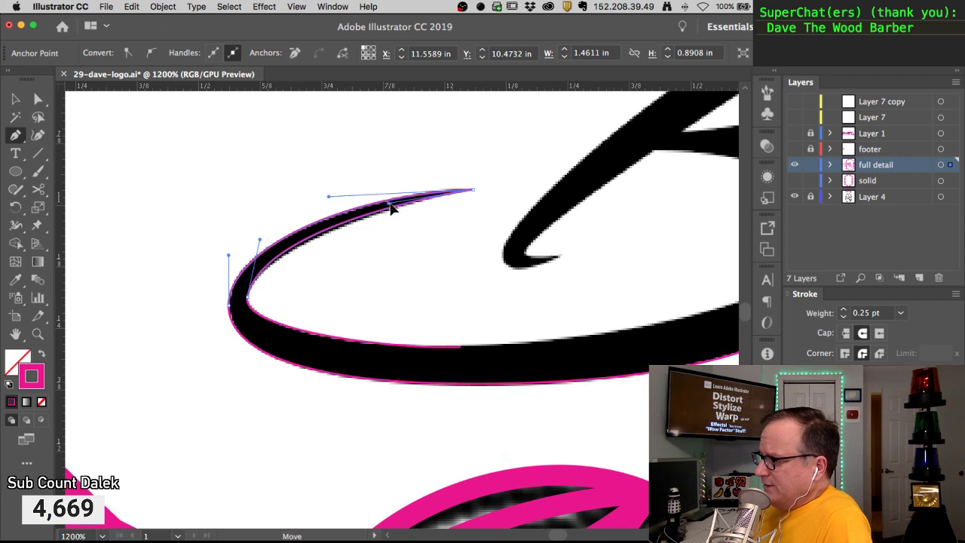
{"action": "left_click_drag", "start_coordinate": [394, 203], "coordinate": [393, 204]}
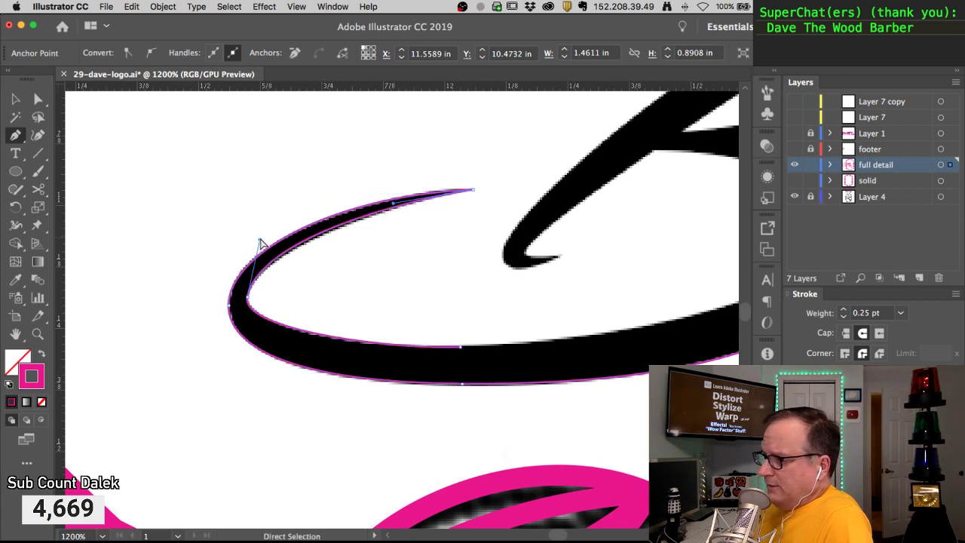
Trace the lower bowl's inner edge around the right side and back to the stem, fitting its anchor and handles to the lettering
{"action": "left_click_drag", "start_coordinate": [438, 327], "coordinate": [397, 343]}
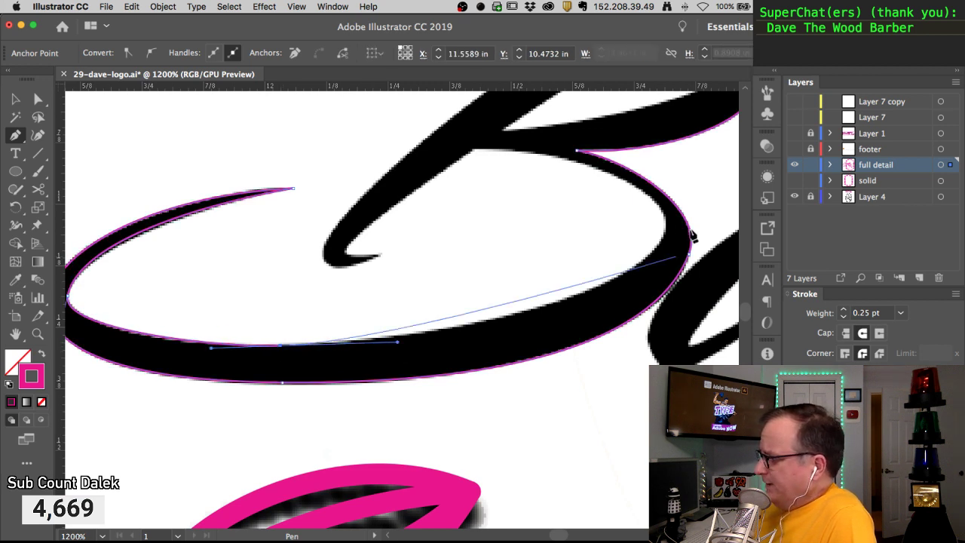
{"action": "left_click_drag", "start_coordinate": [663, 238], "coordinate": [684, 160]}
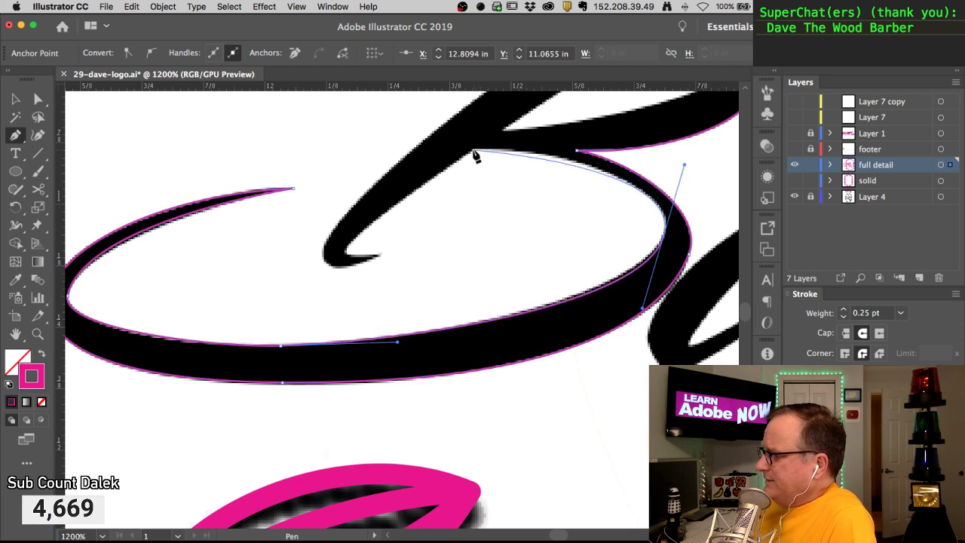
{"action": "left_click_drag", "start_coordinate": [472, 149], "coordinate": [420, 155]}
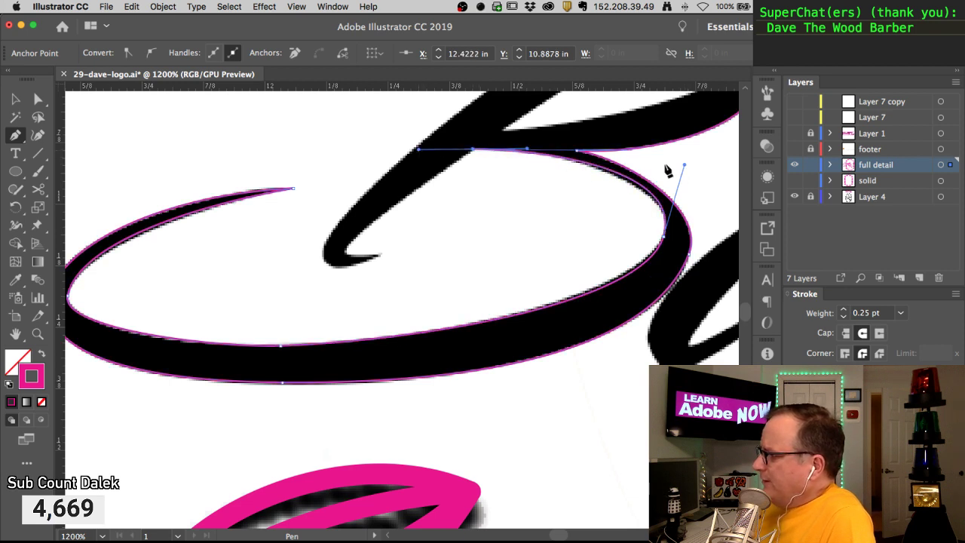
{"action": "left_click_drag", "start_coordinate": [685, 166], "coordinate": [681, 173]}
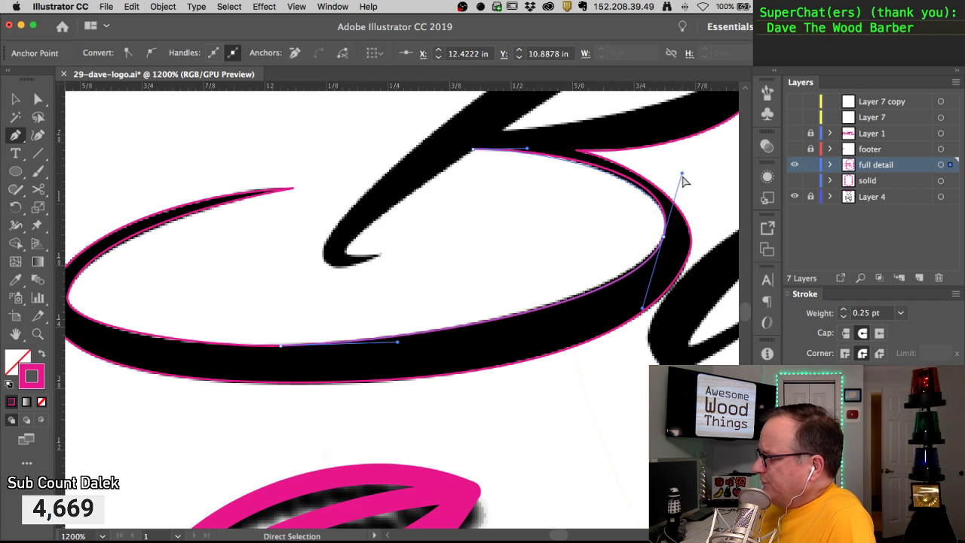
{"action": "left_click_drag", "start_coordinate": [667, 239], "coordinate": [640, 309]}
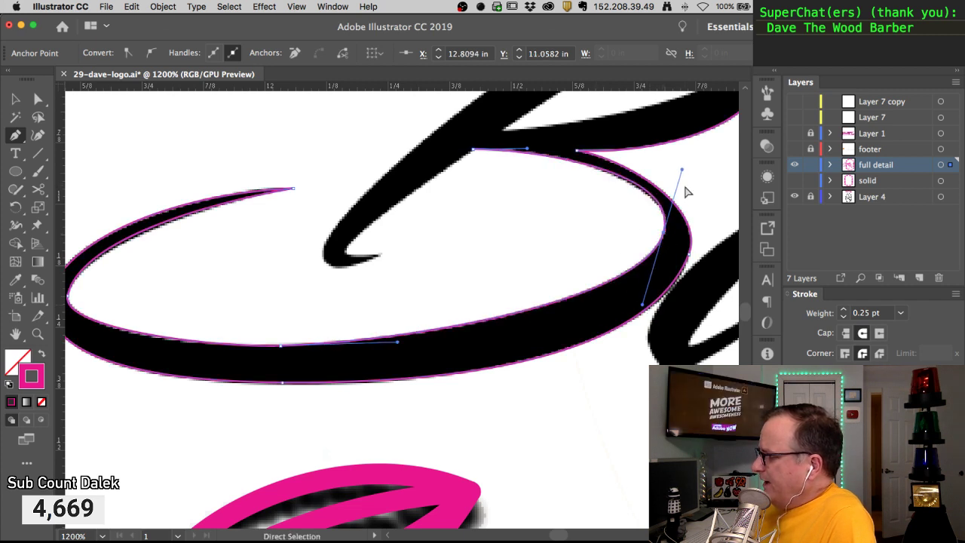
{"action": "left_click_drag", "start_coordinate": [682, 170], "coordinate": [681, 175]}
{"action": "left_click_drag", "start_coordinate": [528, 153], "coordinate": [533, 153]}
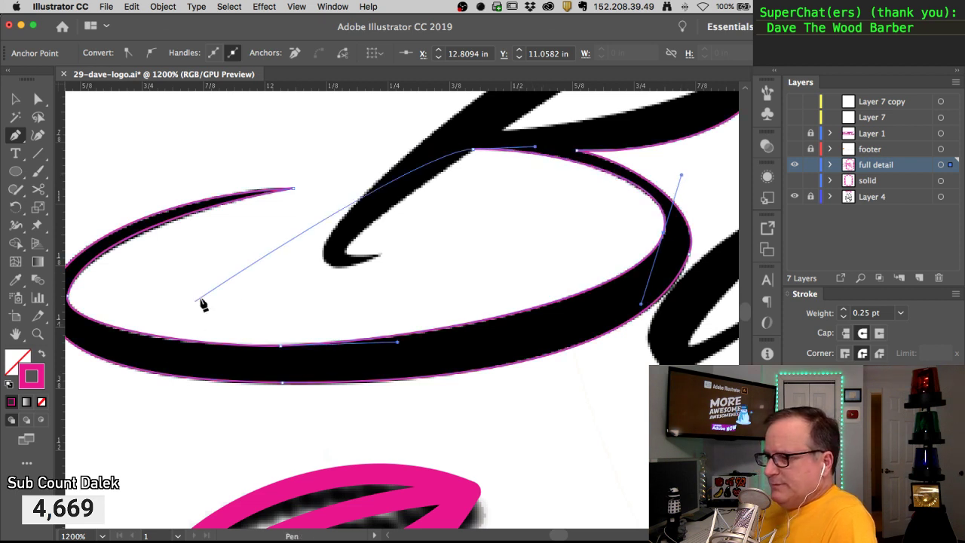
Refine the swash's upper inner curve by adjusting the direction handle near its pointed tip, and deselect the path
{"action": "left_click_drag", "start_coordinate": [196, 302], "coordinate": [278, 301]}
{"action": "key", "text": "a"}
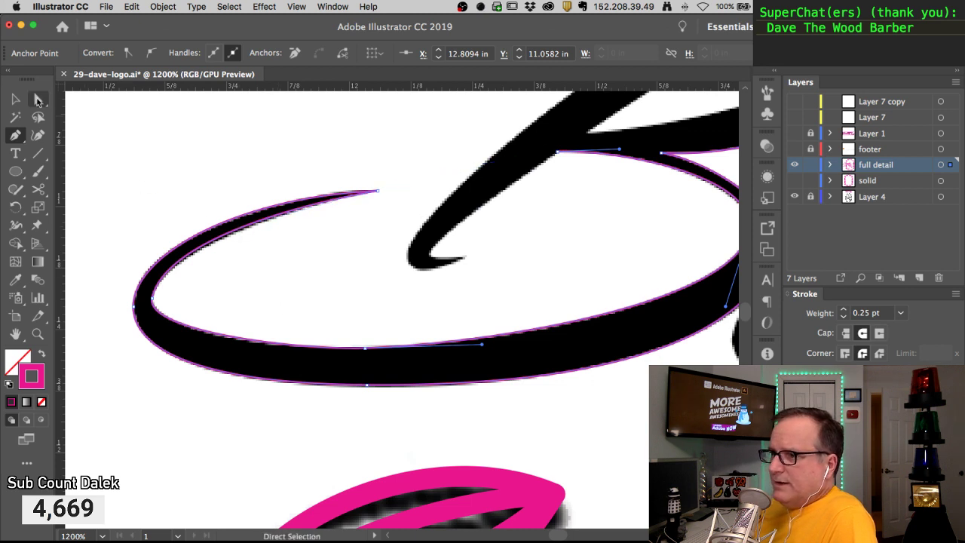
{"action": "left_click", "coordinate": [160, 140]}
{"action": "left_click", "coordinate": [216, 238]}
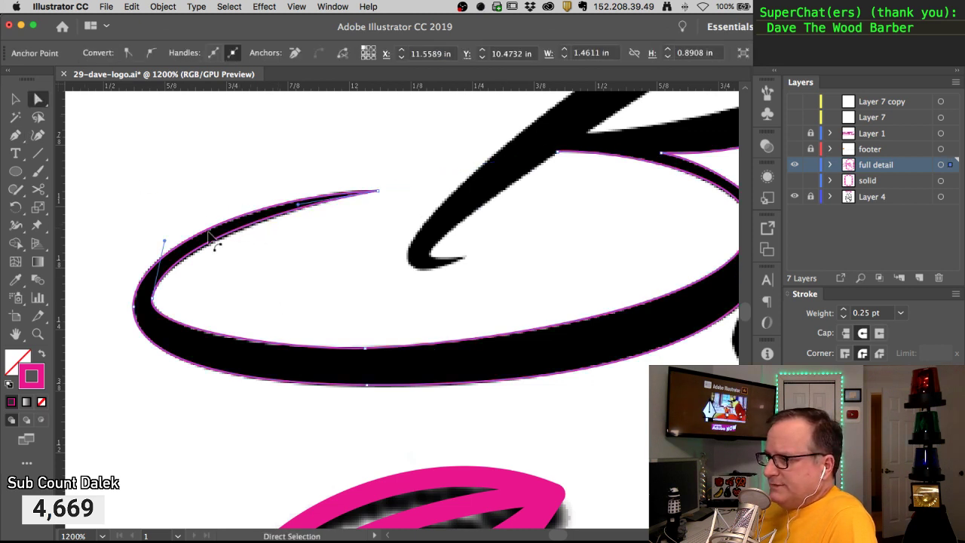
{"action": "left_click_drag", "start_coordinate": [299, 211], "coordinate": [307, 210]}
{"action": "left_click", "coordinate": [153, 300]}
{"action": "key", "text": "super+shift+a"}
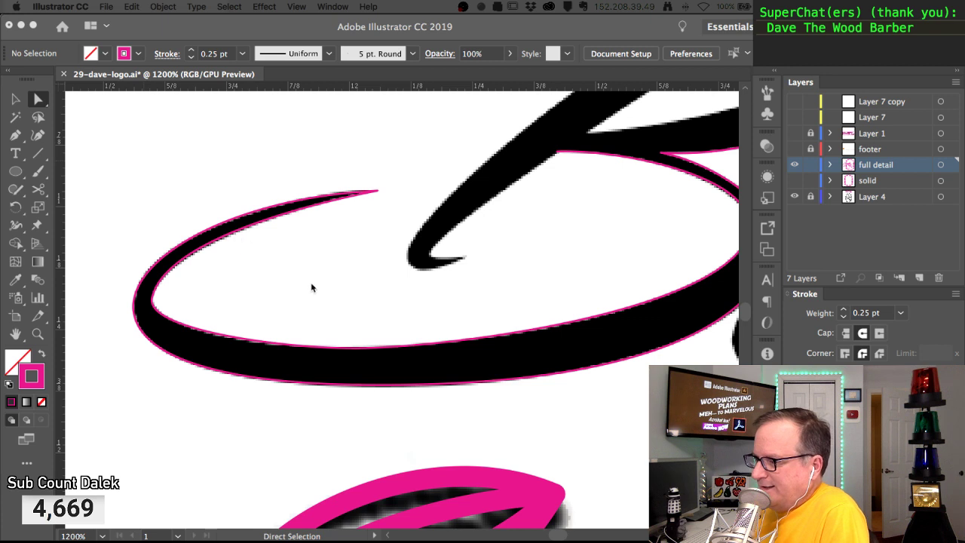
Adjust the lower handle of the swash's inner left-turn anchor and check the handles at the bottom inner anchor
{"action": "left_click", "coordinate": [154, 303]}
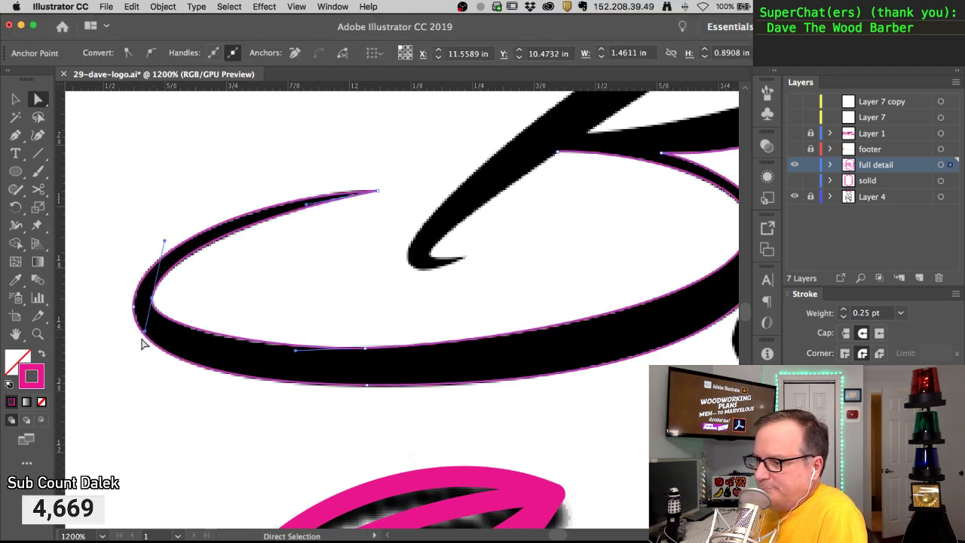
{"action": "left_click_drag", "start_coordinate": [145, 338], "coordinate": [149, 338]}
{"action": "left_click", "coordinate": [204, 297]}
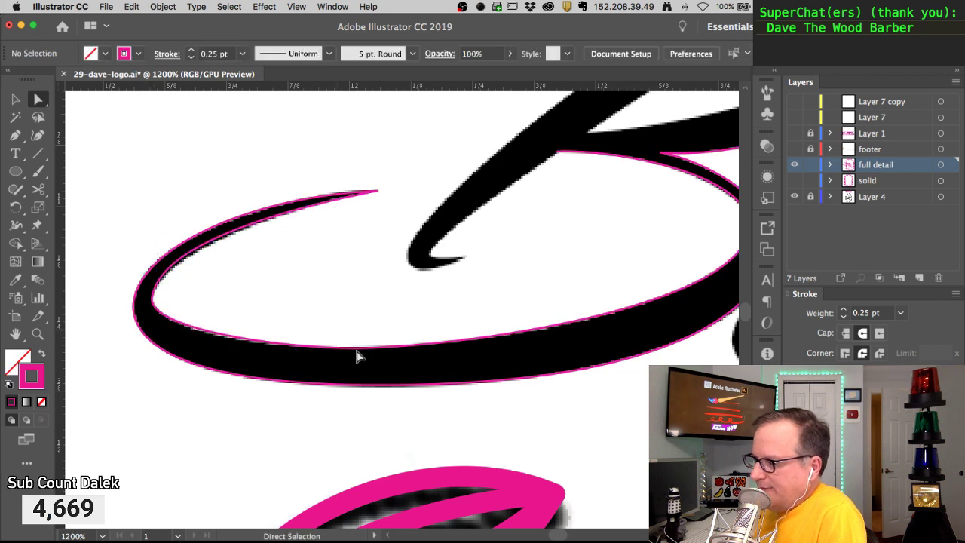
{"action": "left_click", "coordinate": [363, 352]}
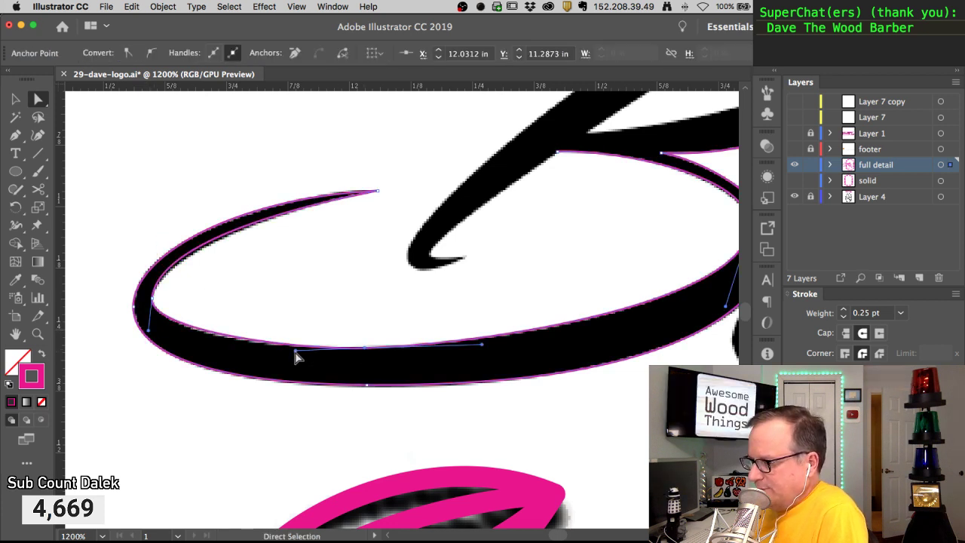
{"action": "left_click", "coordinate": [299, 334]}
Start a new Pen path at the tip of the B stem's foot and trace the hook's inner curve
{"action": "key", "text": "space"}
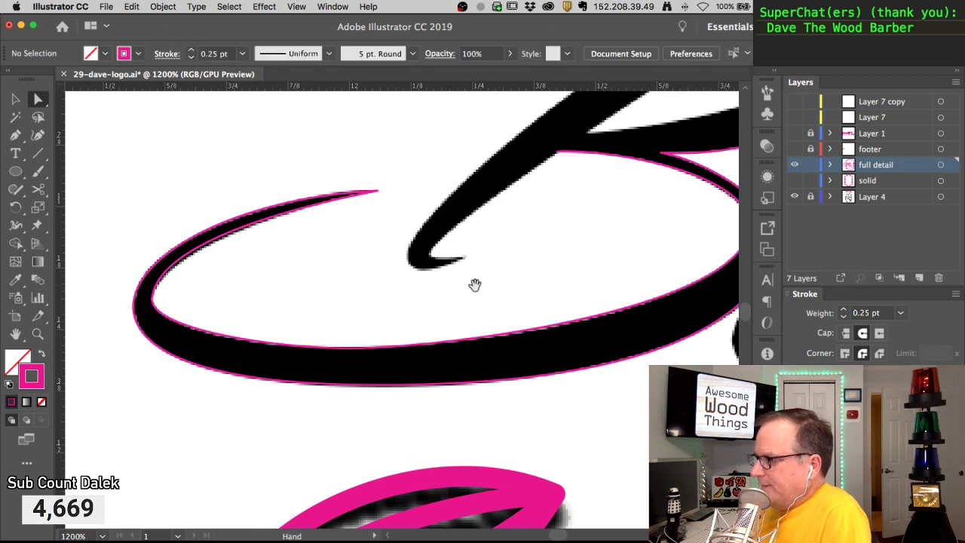
{"action": "left_click", "coordinate": [475, 285], "text": "alt+super"}
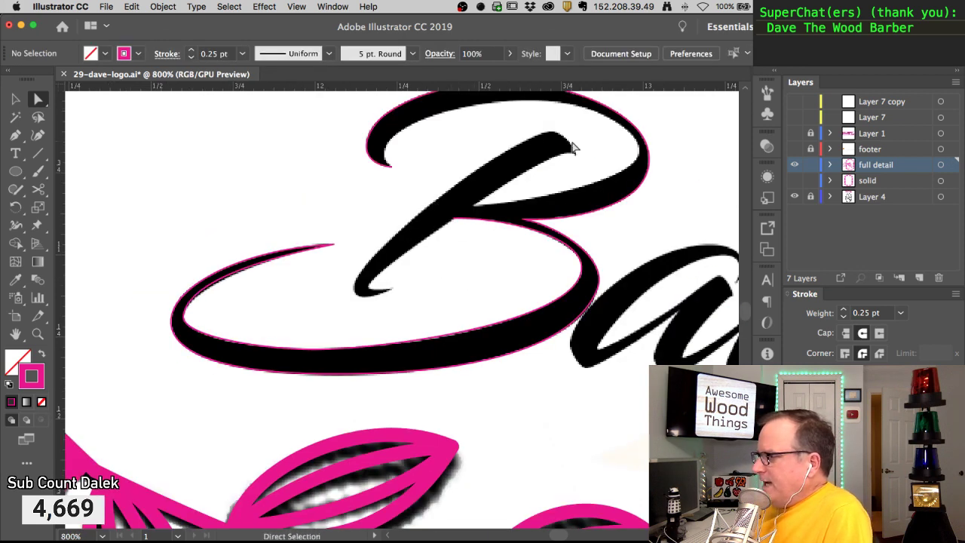
{"action": "key", "text": "super+plus"}
{"action": "left_click_drag", "start_coordinate": [452, 261], "coordinate": [356, 306]}
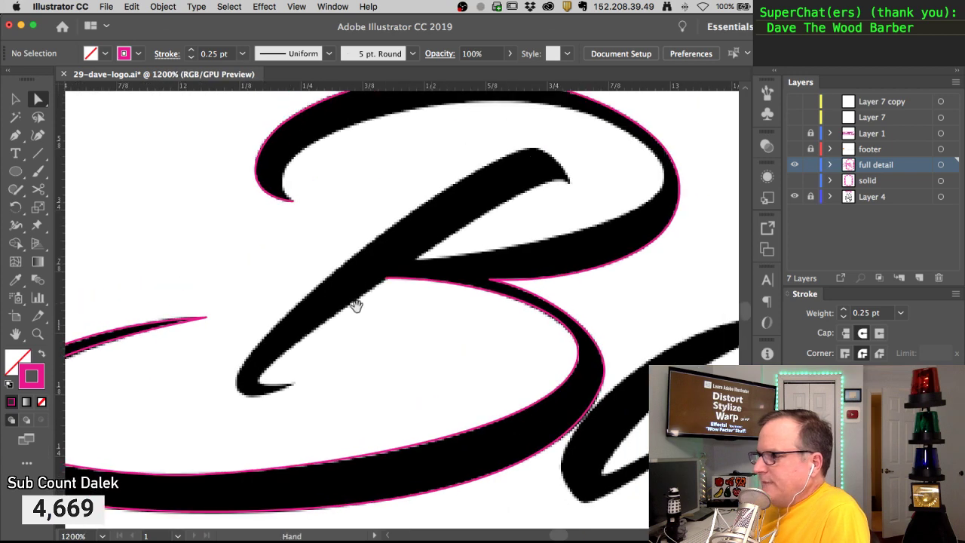
{"action": "left_click", "coordinate": [392, 281], "text": "alt"}
{"action": "left_click", "coordinate": [271, 419]}
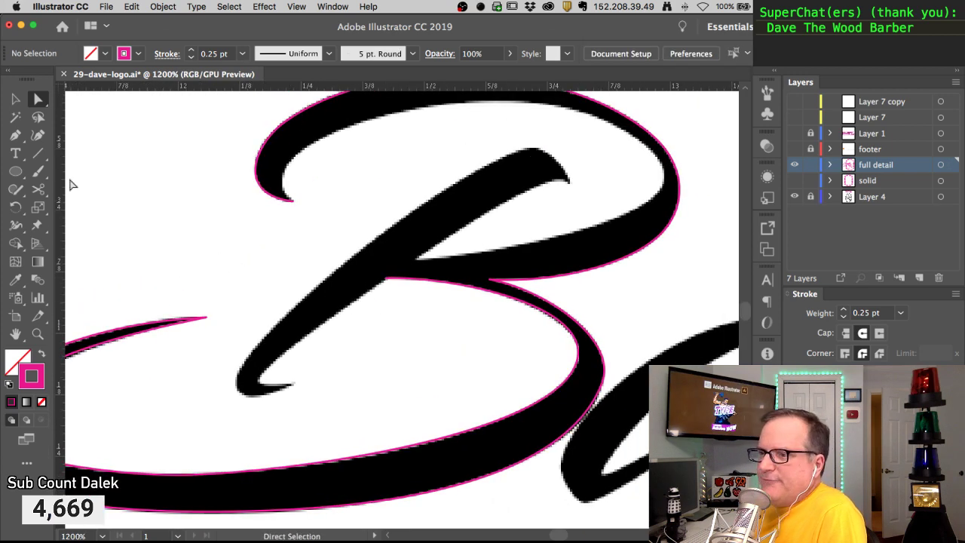
{"action": "left_click", "coordinate": [15, 136]}
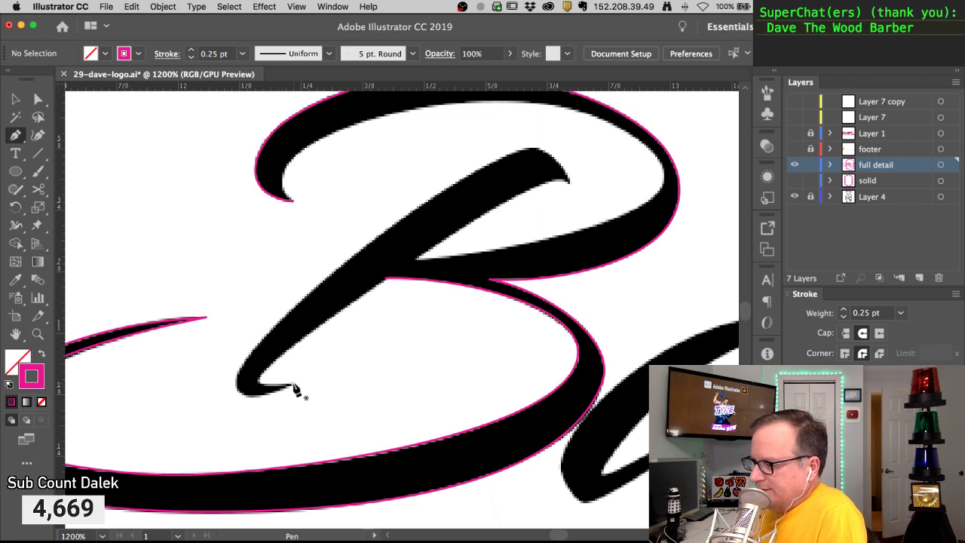
{"action": "left_click_drag", "start_coordinate": [273, 398], "coordinate": [270, 391]}
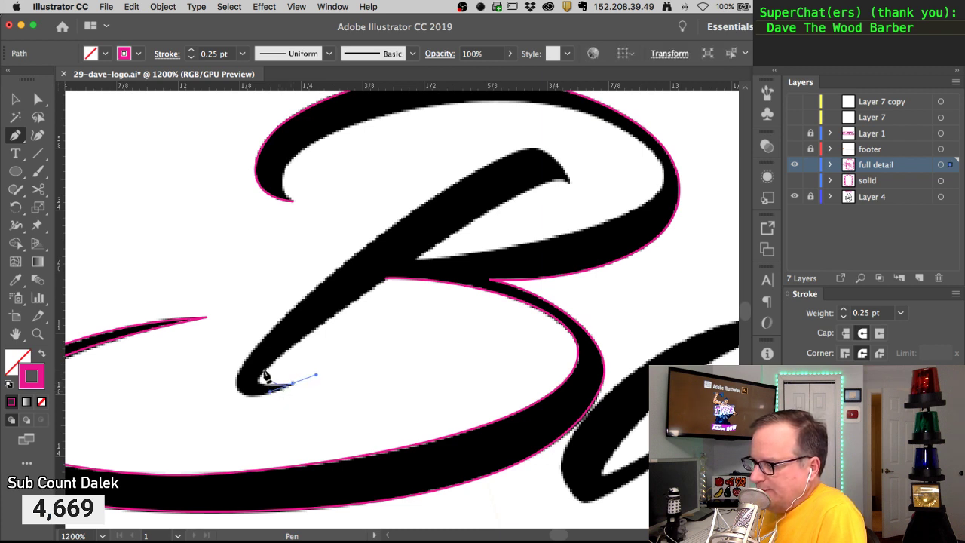
{"action": "left_click", "coordinate": [282, 354]}
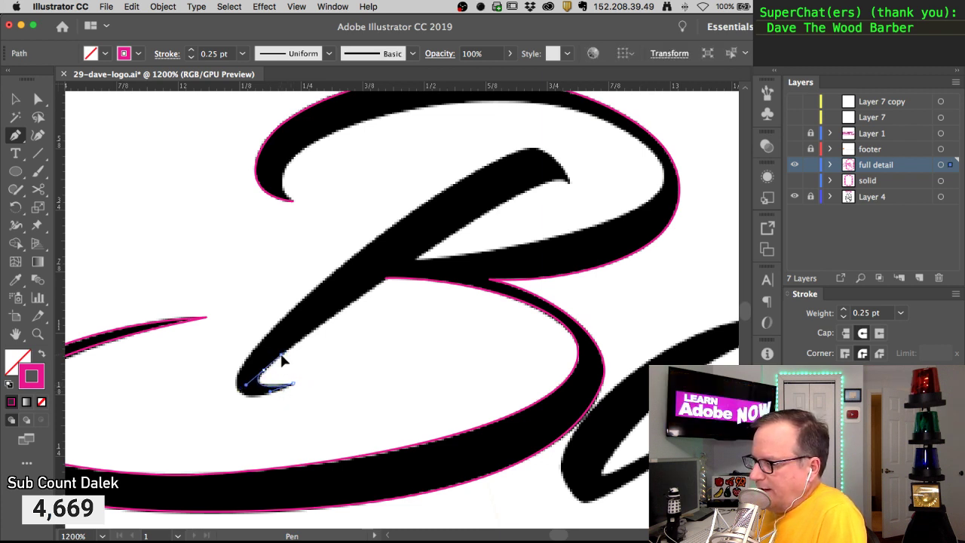
Trace the stem's lower-right edge up to its top and curve the outline into the pointed tip
{"action": "left_click_drag", "start_coordinate": [543, 183], "coordinate": [609, 165]}
{"action": "left_click", "coordinate": [556, 181]}
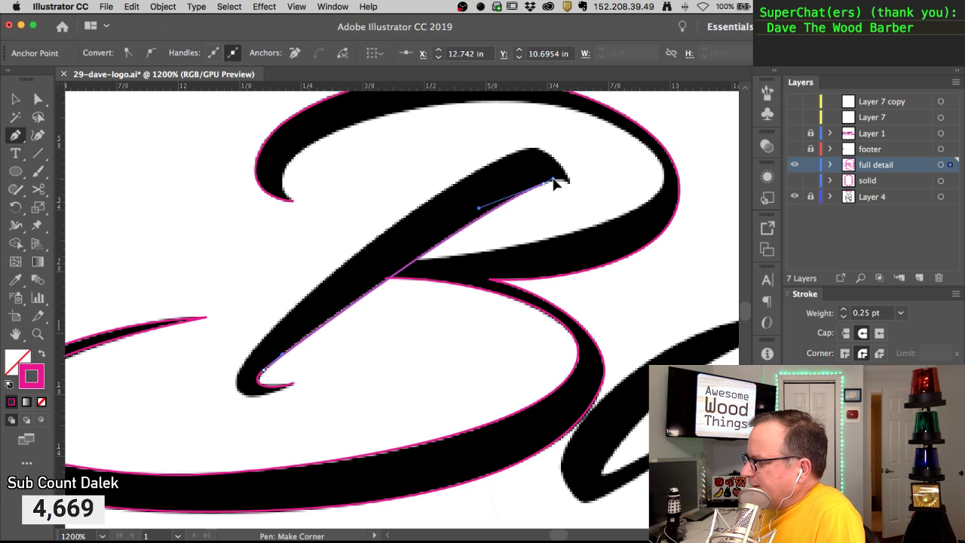
{"action": "key", "text": "super+z"}
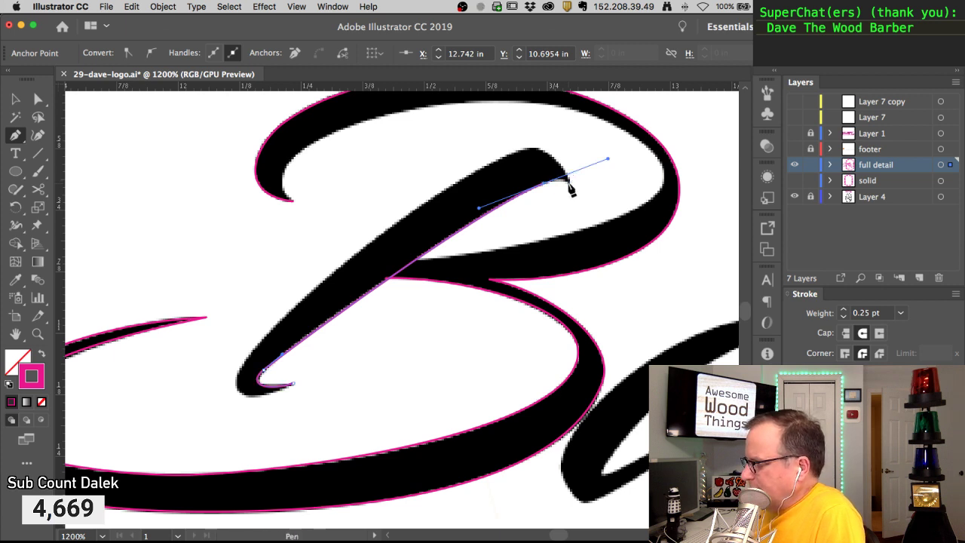
{"action": "left_click", "coordinate": [568, 183]}
{"action": "left_click_drag", "start_coordinate": [608, 159], "coordinate": [553, 181]}
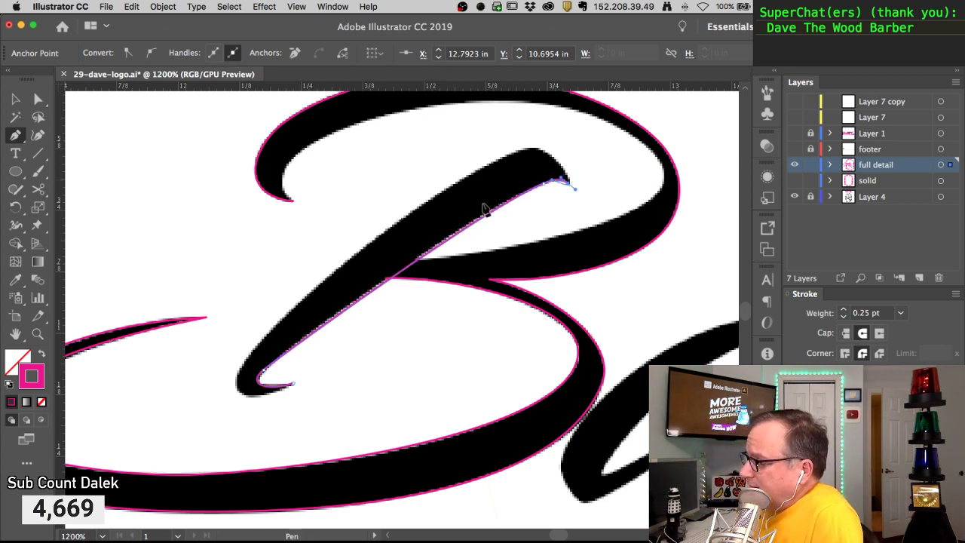
Adjust the handles at the upper and lower ends of the stem's right edge so the outline follows the lettering
{"action": "left_click", "coordinate": [413, 273]}
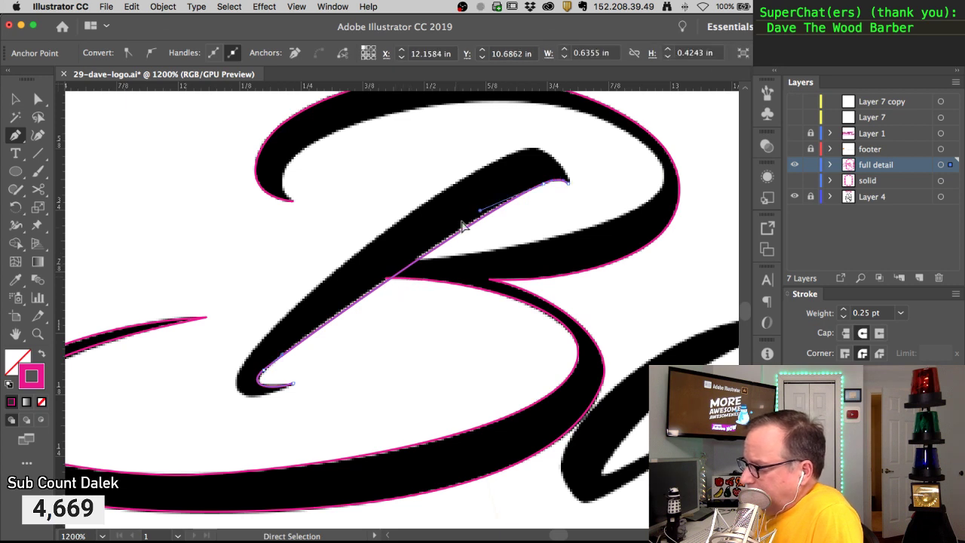
{"action": "left_click_drag", "start_coordinate": [475, 211], "coordinate": [473, 212]}
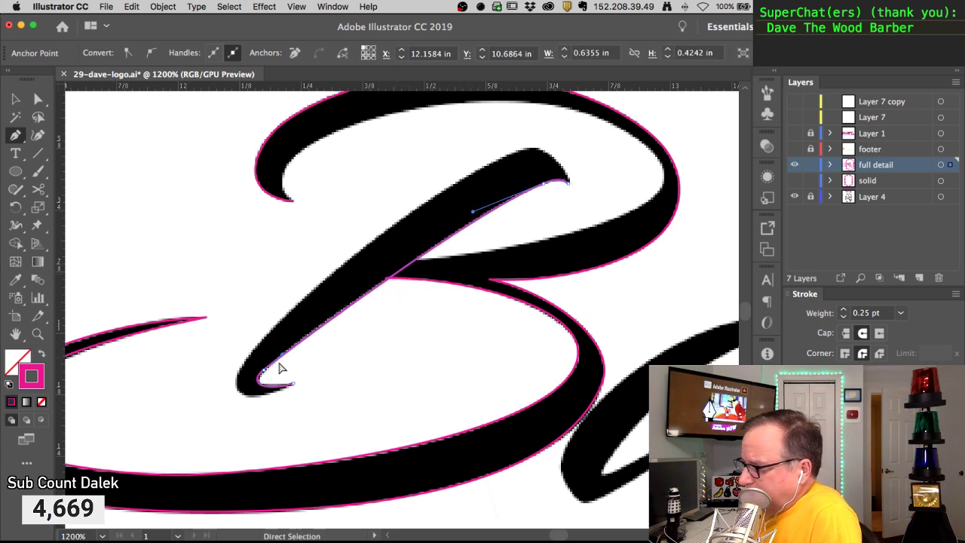
{"action": "left_click", "coordinate": [240, 393]}
{"action": "left_click_drag", "start_coordinate": [244, 386], "coordinate": [246, 386]}
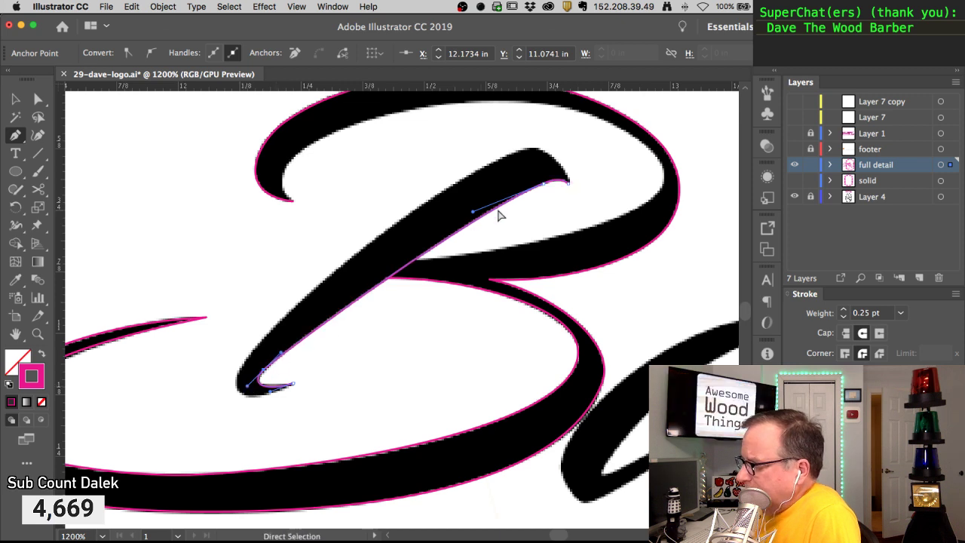
Trace the rounded cap over the top of the stem from its pointed tip and fit the curve's handles
{"action": "mouse_move", "coordinate": [572, 190]}
{"action": "left_mouse_down"}
{"action": "mouse_move", "coordinate": [571, 161]}
{"action": "mouse_move", "coordinate": [485, 164]}
{"action": "mouse_move", "coordinate": [487, 174]}
{"action": "mouse_move", "coordinate": [508, 158]}
{"action": "left_mouse_up"}
{"action": "left_click_drag", "start_coordinate": [572, 165], "coordinate": [571, 165]}
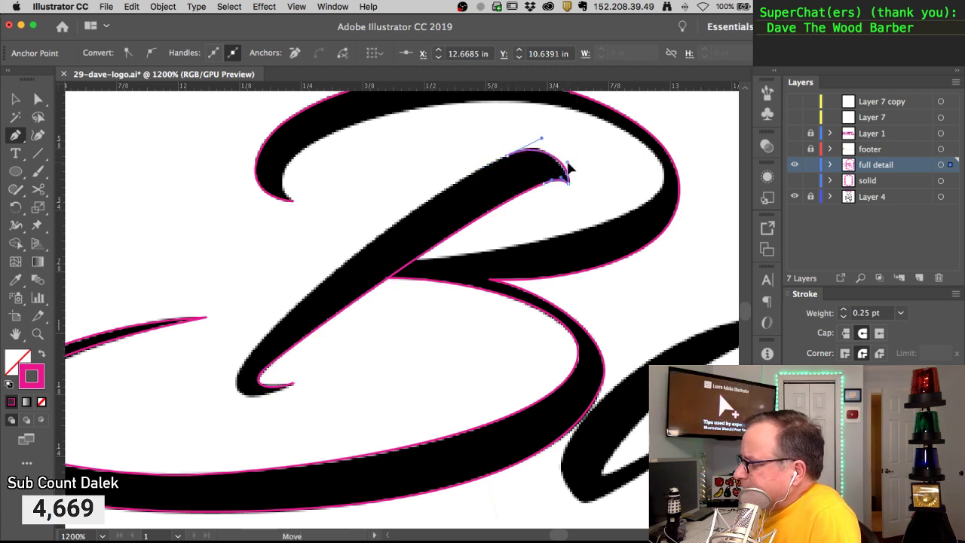
{"action": "left_click", "coordinate": [544, 142], "text": "super"}
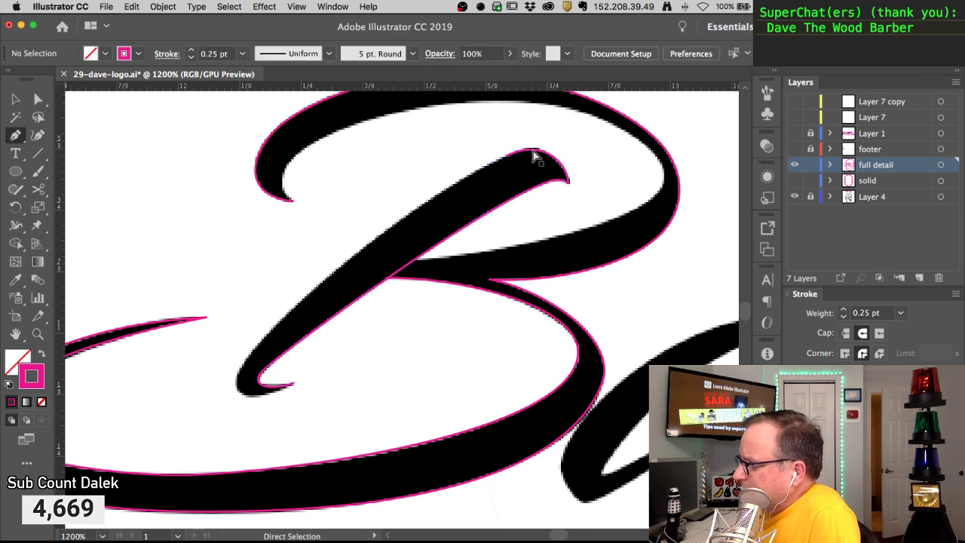
{"action": "left_click", "coordinate": [533, 150], "text": "super"}
Trace the B stem's upper-left edge from the rounded cap down to the foot and adjust the upper handle to fit the lettering
{"action": "left_click_drag", "start_coordinate": [542, 138], "coordinate": [202, 433]}
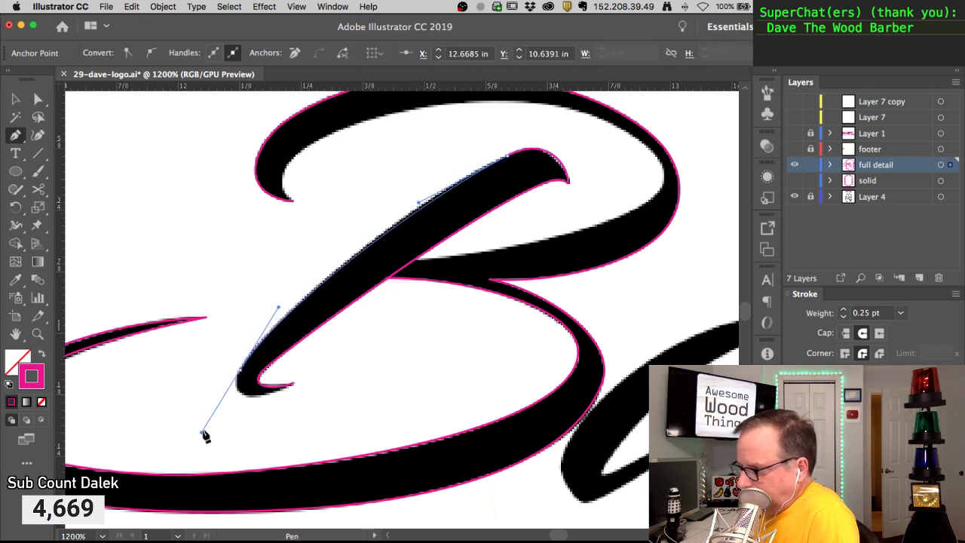
{"action": "left_click_drag", "start_coordinate": [402, 212], "coordinate": [401, 214]}
{"action": "left_click", "coordinate": [425, 203], "text": "super"}
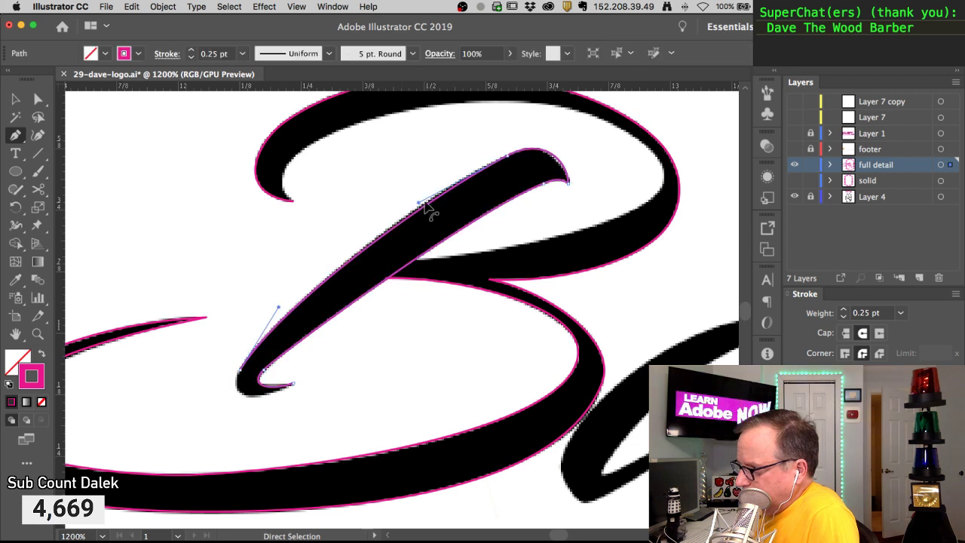
{"action": "left_click", "coordinate": [424, 216], "text": "super"}
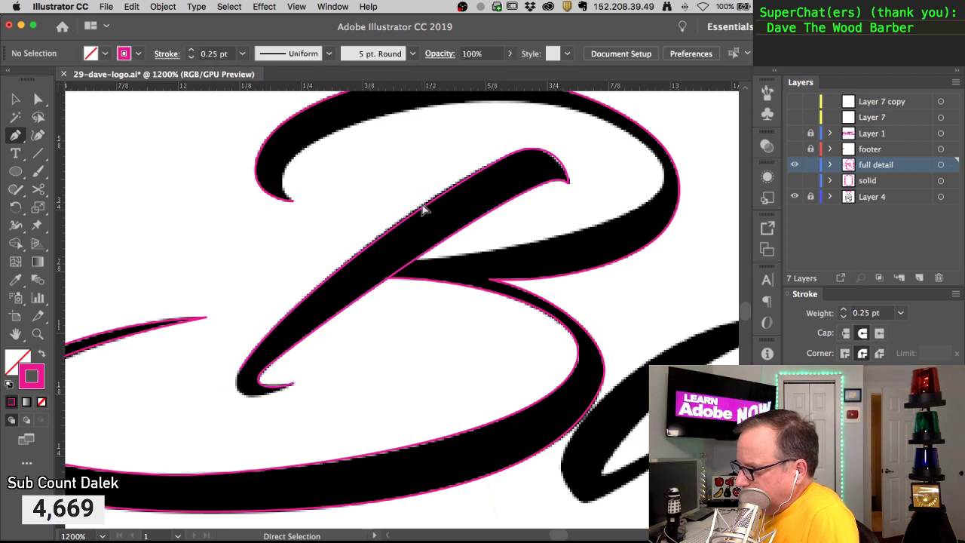
{"action": "left_click", "coordinate": [423, 207], "text": "super"}
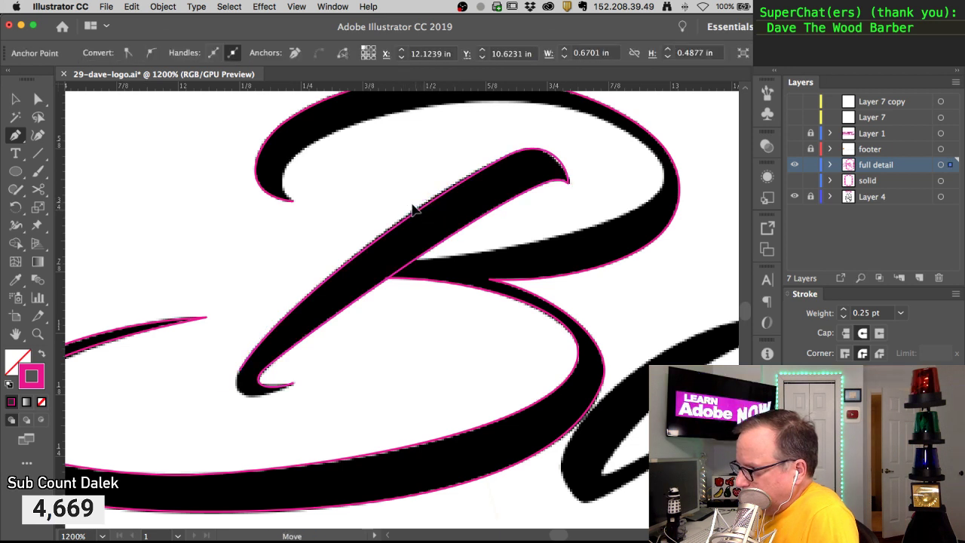
{"action": "left_click_drag", "start_coordinate": [400, 209], "coordinate": [401, 208]}
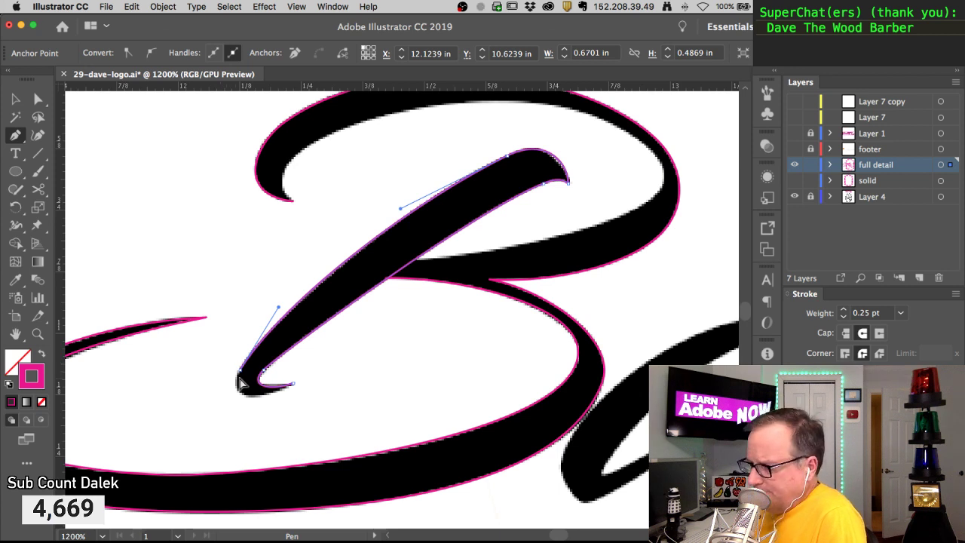
Close the stem outline around the bottom of its foot at the hook's tip and refine the lower handle of its left edge
{"action": "left_click", "coordinate": [233, 369], "text": "super"}
{"action": "left_click", "coordinate": [240, 370]}
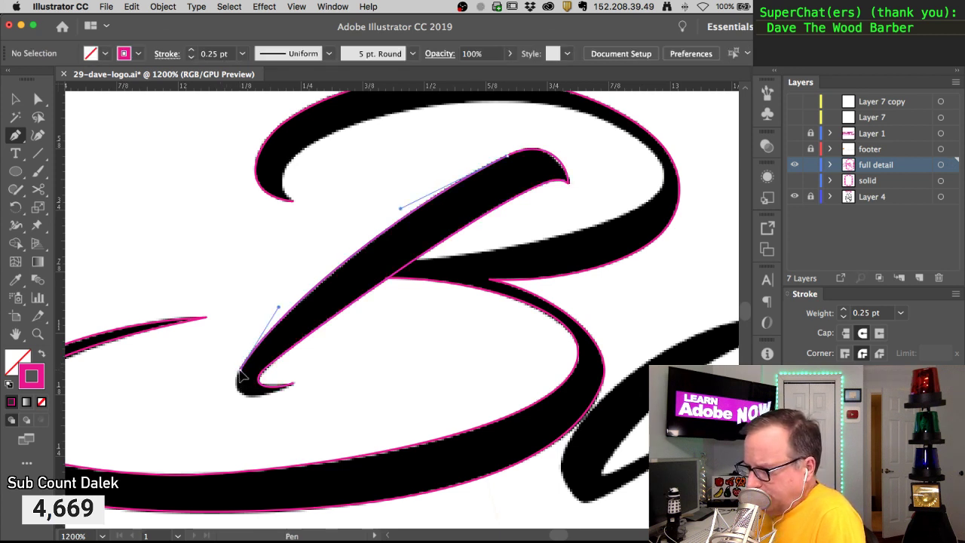
{"action": "left_click_drag", "start_coordinate": [228, 389], "coordinate": [226, 393]}
{"action": "left_click_drag", "start_coordinate": [293, 385], "coordinate": [330, 360]}
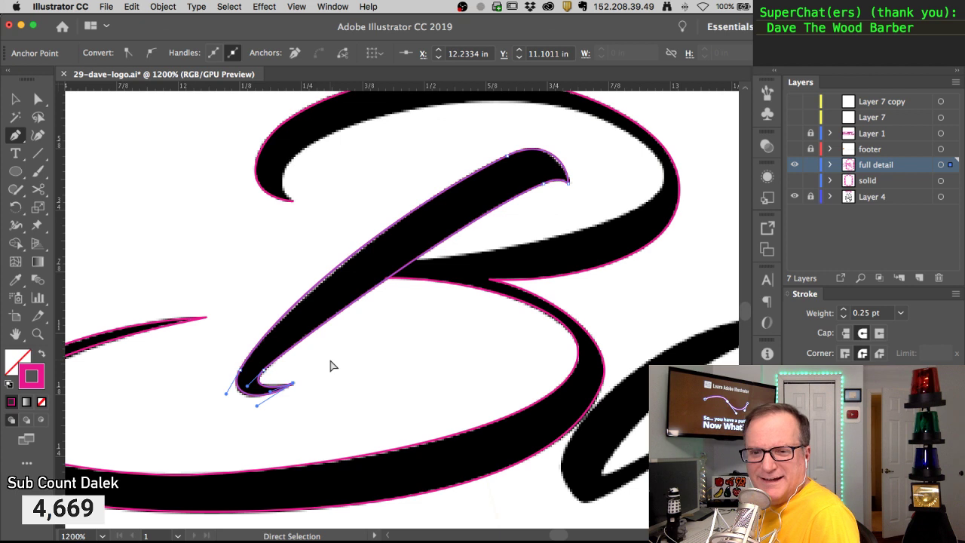
{"action": "left_click", "coordinate": [323, 249]}
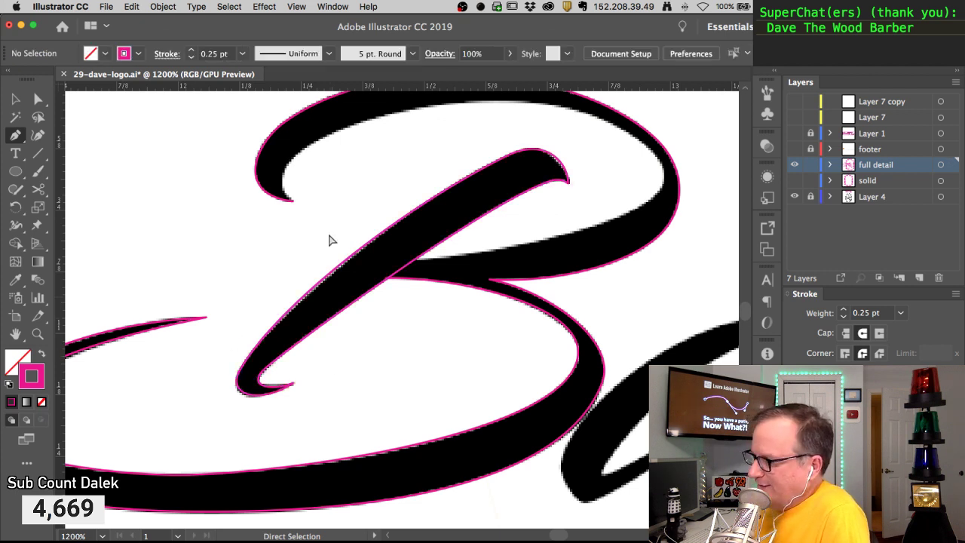
{"action": "left_click", "coordinate": [333, 276]}
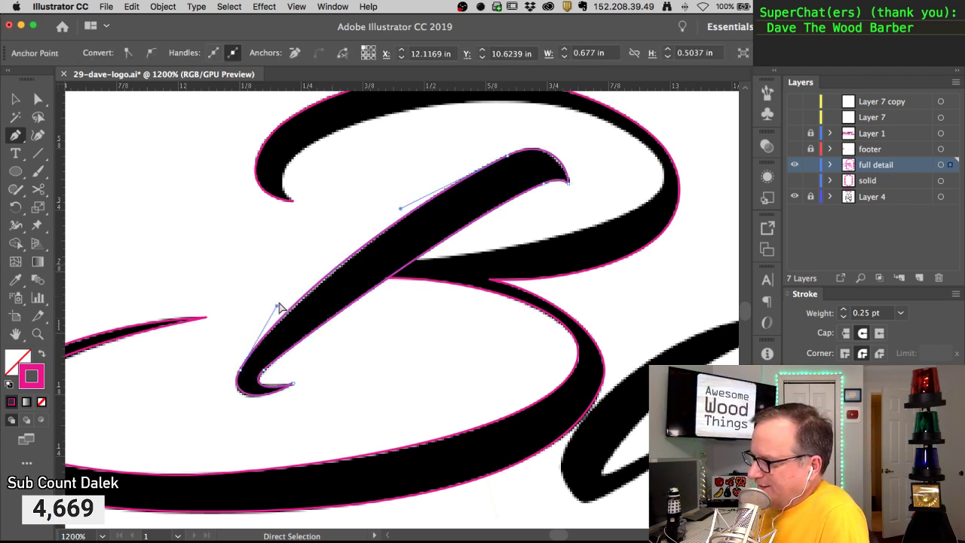
{"action": "left_click_drag", "start_coordinate": [278, 306], "coordinate": [274, 311]}
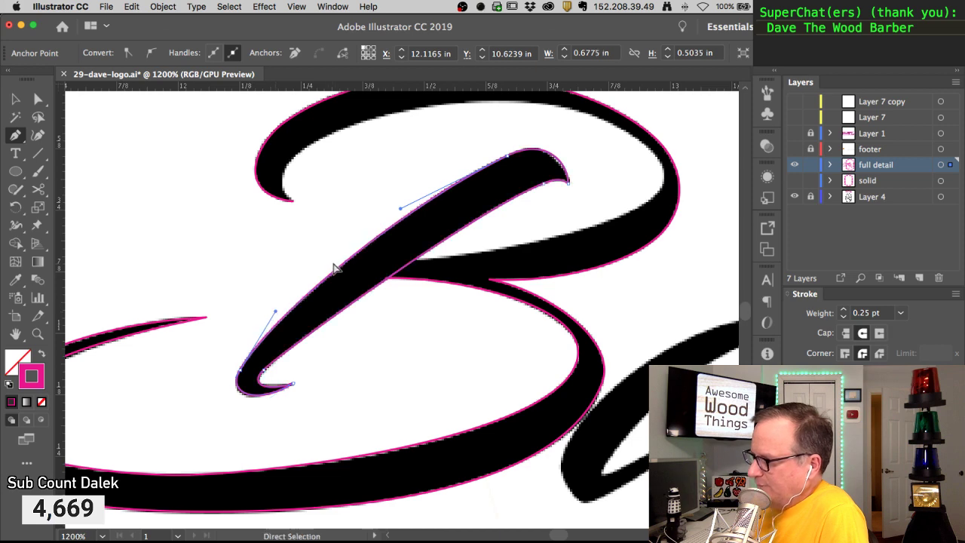
Trace the inner edge of the B's upper bowl from the stem junction around to the tip of its upper-left hook, joining the outer outline
{"action": "left_click_drag", "start_coordinate": [446, 233], "coordinate": [308, 339]}
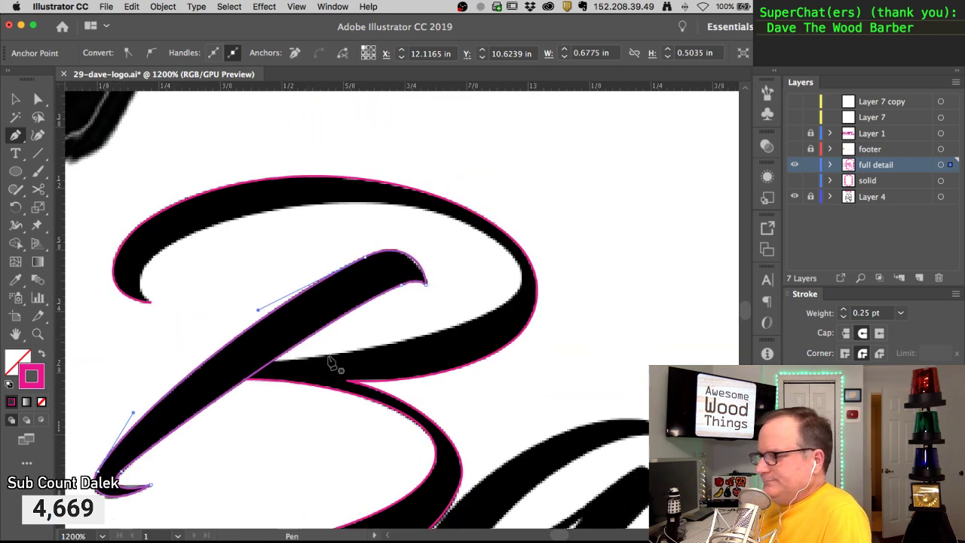
{"action": "left_click", "coordinate": [369, 388], "text": "alt+super"}
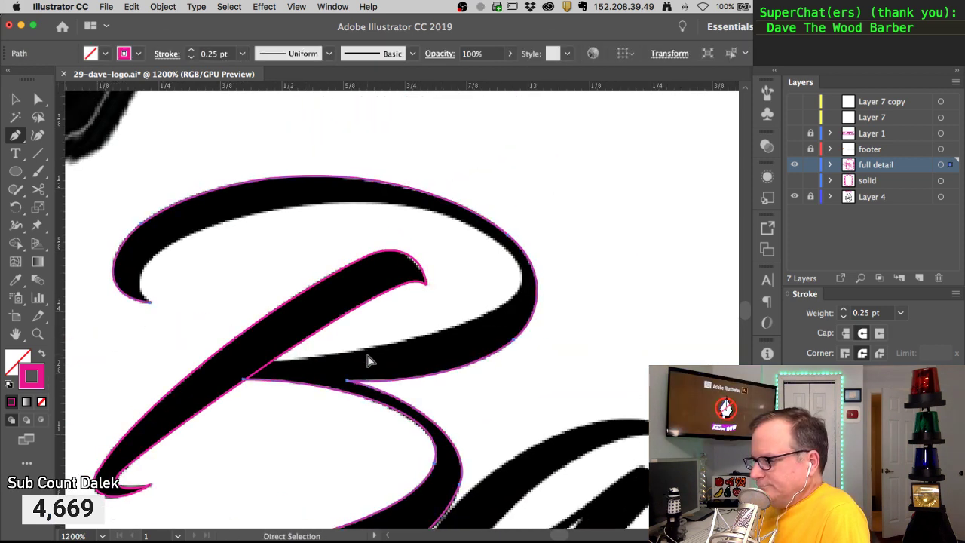
{"action": "left_click_drag", "start_coordinate": [262, 363], "coordinate": [356, 363]}
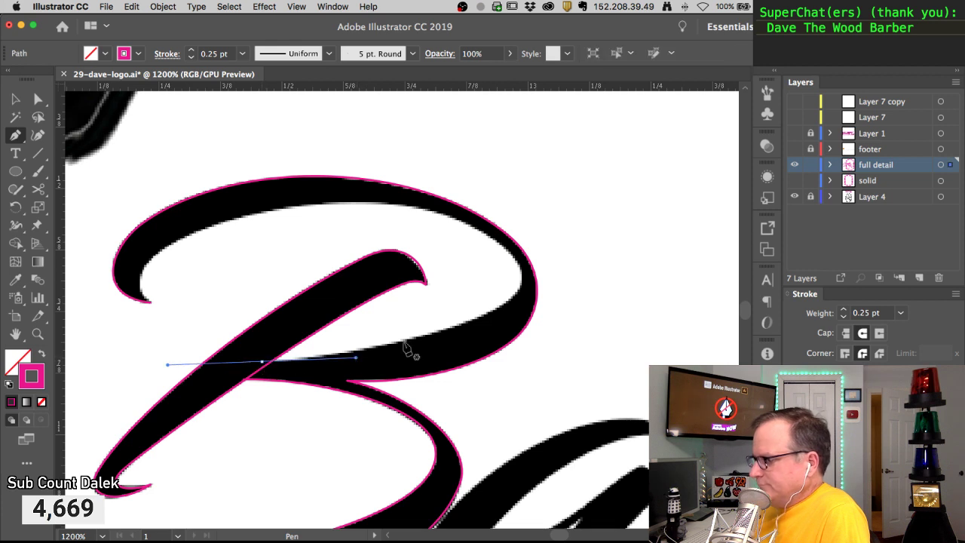
{"action": "left_click_drag", "start_coordinate": [523, 281], "coordinate": [530, 229]}
{"action": "left_click_drag", "start_coordinate": [400, 204], "coordinate": [354, 201]}
{"action": "left_click_drag", "start_coordinate": [531, 233], "coordinate": [527, 254]}
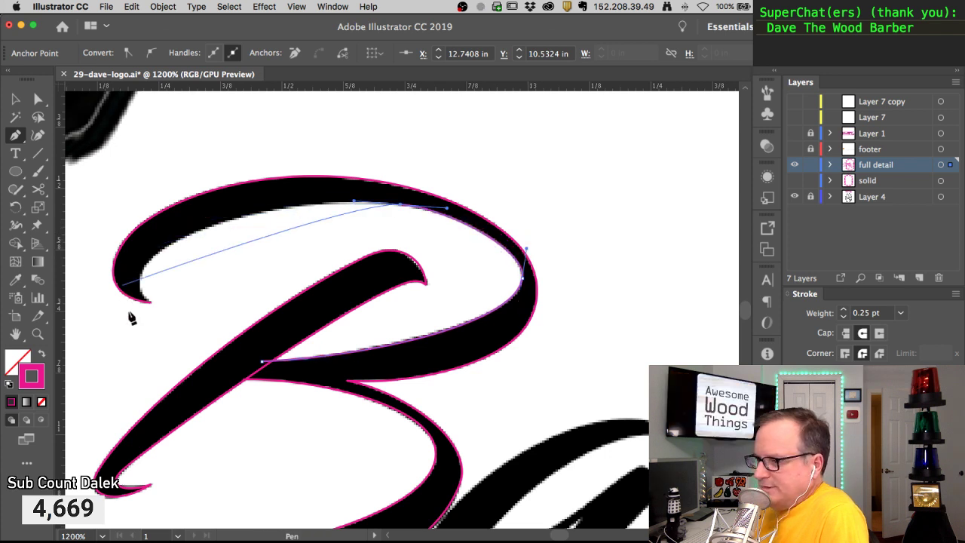
{"action": "left_click_drag", "start_coordinate": [153, 309], "coordinate": [207, 360]}
{"action": "left_click_drag", "start_coordinate": [354, 207], "coordinate": [257, 197]}
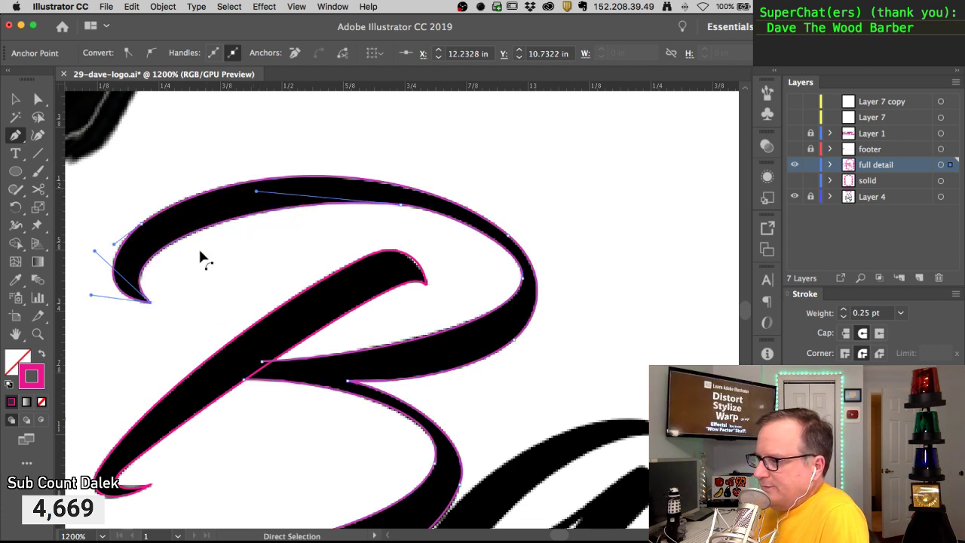
Adjust the handles along the right bend of the upper bowl's inner edge to follow the lettering
{"action": "left_click", "coordinate": [448, 211]}
{"action": "left_click_drag", "start_coordinate": [448, 212], "coordinate": [461, 215]}
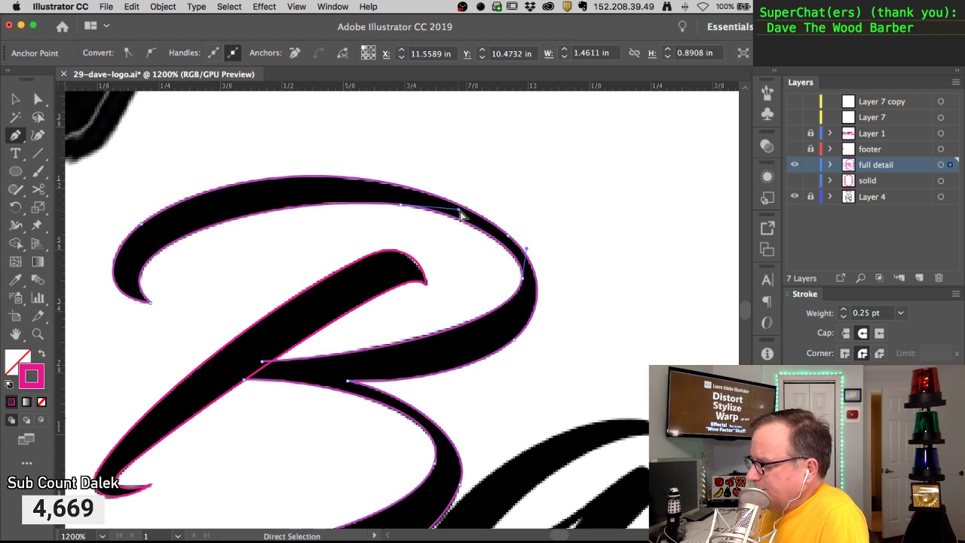
{"action": "left_click", "coordinate": [526, 252], "text": "super"}
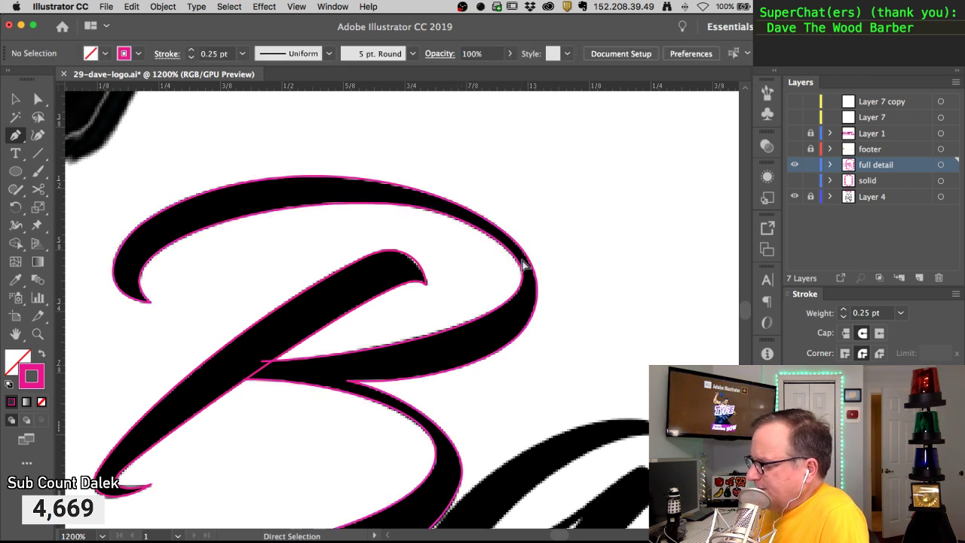
{"action": "left_click", "coordinate": [525, 258]}
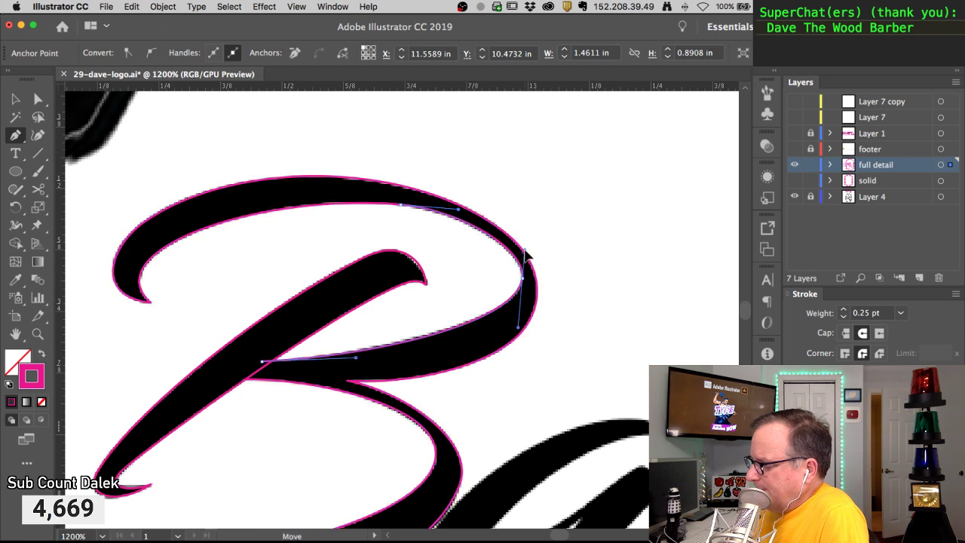
{"action": "left_click", "coordinate": [537, 235], "text": "super"}
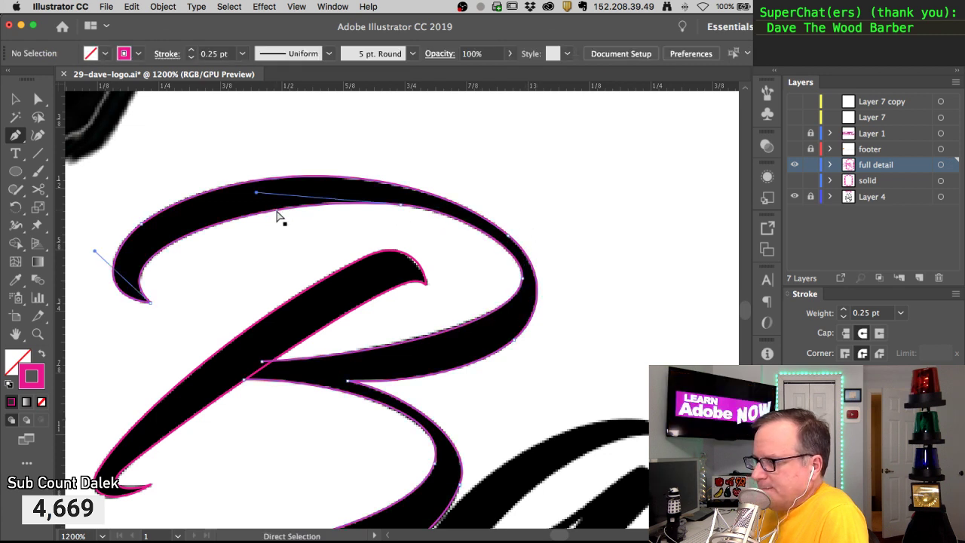
Fine-tune the handles at both ends of the upper bowl's long inner curve leading to the upper-left hook
{"action": "left_click", "coordinate": [278, 217]}
{"action": "left_click", "coordinate": [402, 209]}
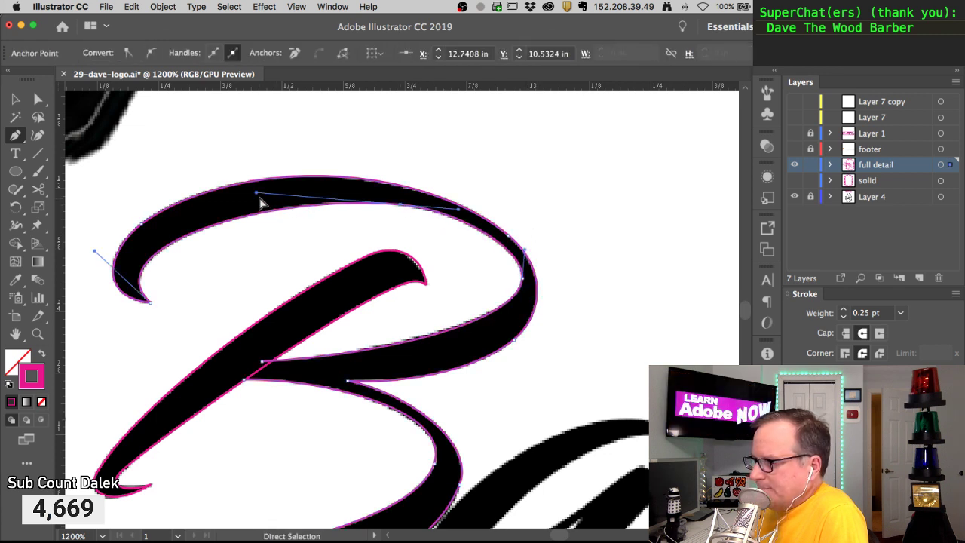
{"action": "left_click", "coordinate": [141, 285], "text": "super"}
{"action": "left_click", "coordinate": [142, 285]}
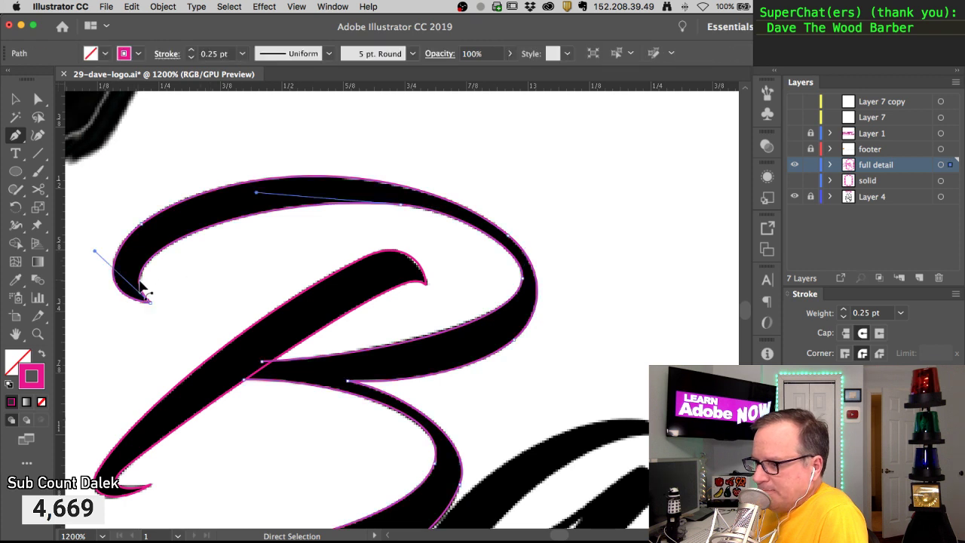
{"action": "left_click_drag", "start_coordinate": [93, 252], "coordinate": [94, 257]}
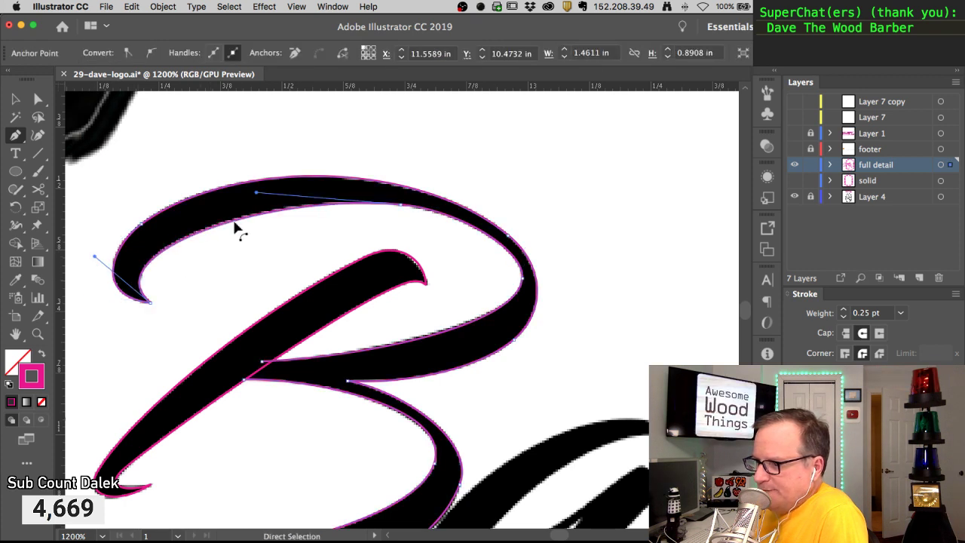
{"action": "left_click_drag", "start_coordinate": [256, 193], "coordinate": [249, 191]}
{"action": "left_click", "coordinate": [291, 244], "text": "super"}
Close the B's bowl outline across the stem where the two bowls meet and save the file
{"action": "left_click", "coordinate": [324, 227], "text": "alt+super"}
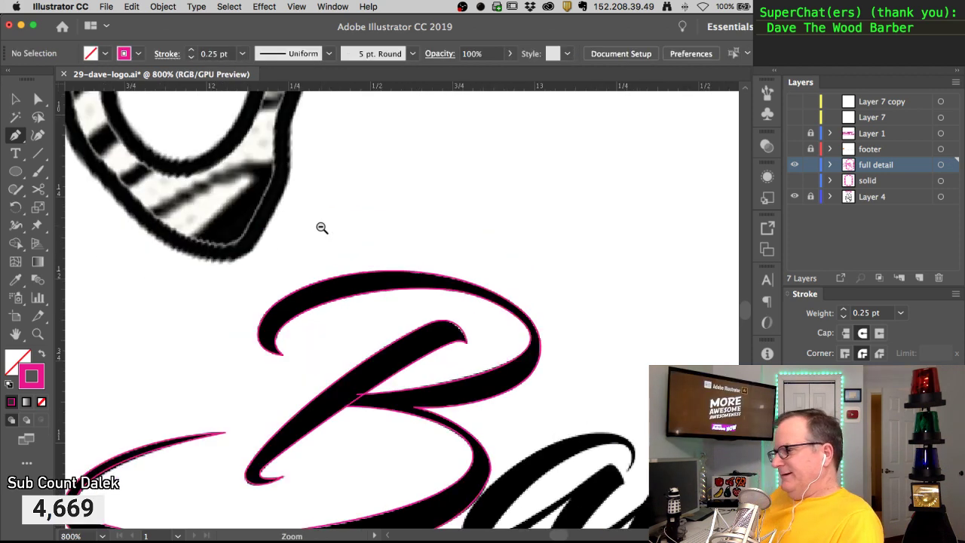
{"action": "left_click", "coordinate": [322, 228], "text": "alt+super"}
{"action": "left_click", "coordinate": [418, 302], "text": "alt+super"}
{"action": "left_click_drag", "start_coordinate": [440, 346], "coordinate": [362, 203]}
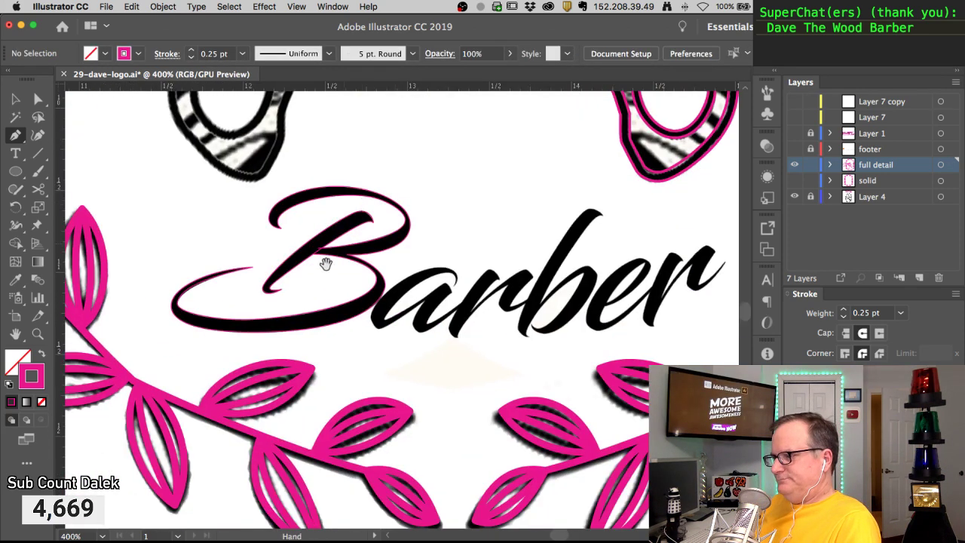
{"action": "left_click", "coordinate": [337, 263], "text": "super"}
{"action": "left_click", "coordinate": [336, 264], "text": "super"}
{"action": "left_click", "coordinate": [341, 269], "text": "super"}
{"action": "left_click_drag", "start_coordinate": [467, 357], "coordinate": [257, 309]}
{"action": "left_click", "coordinate": [329, 379]}
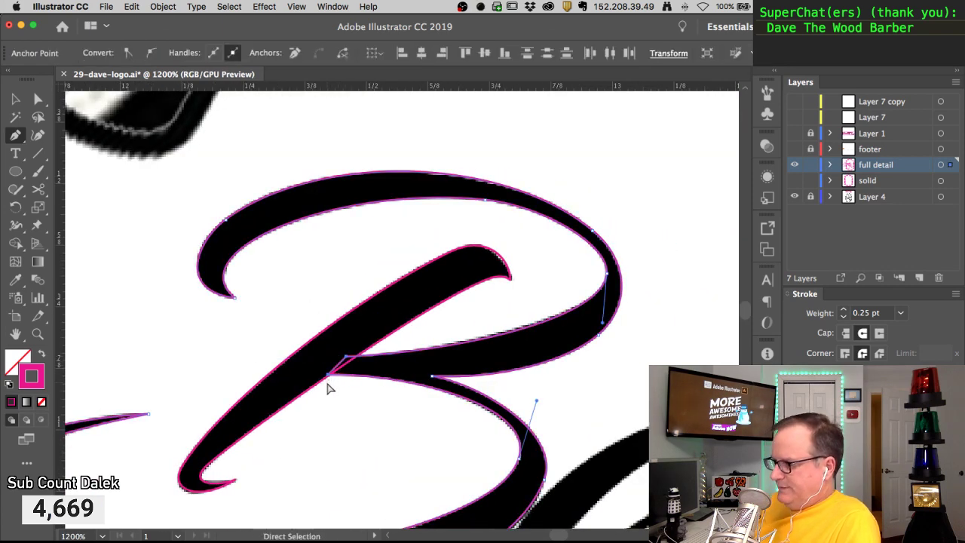
{"action": "left_click", "coordinate": [314, 325]}
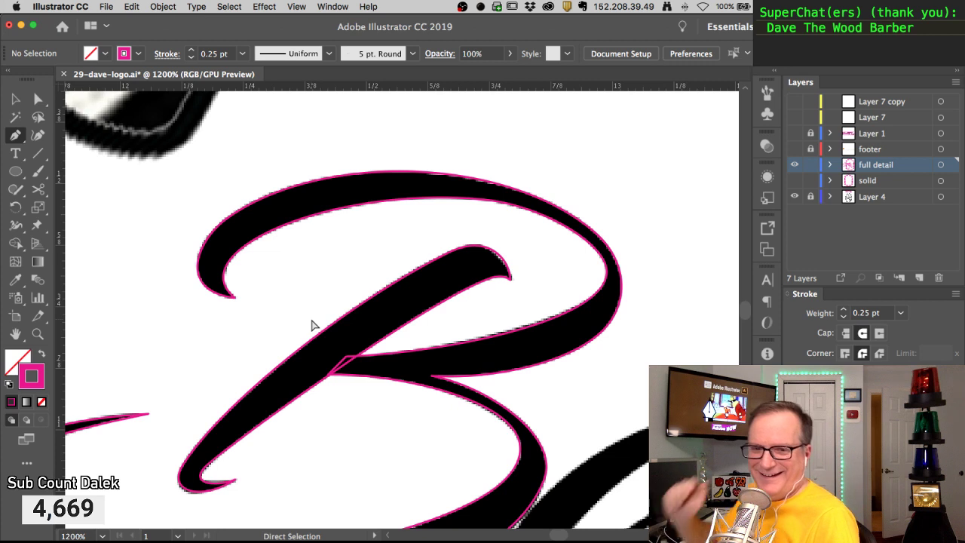
{"action": "key", "text": "super+s"}
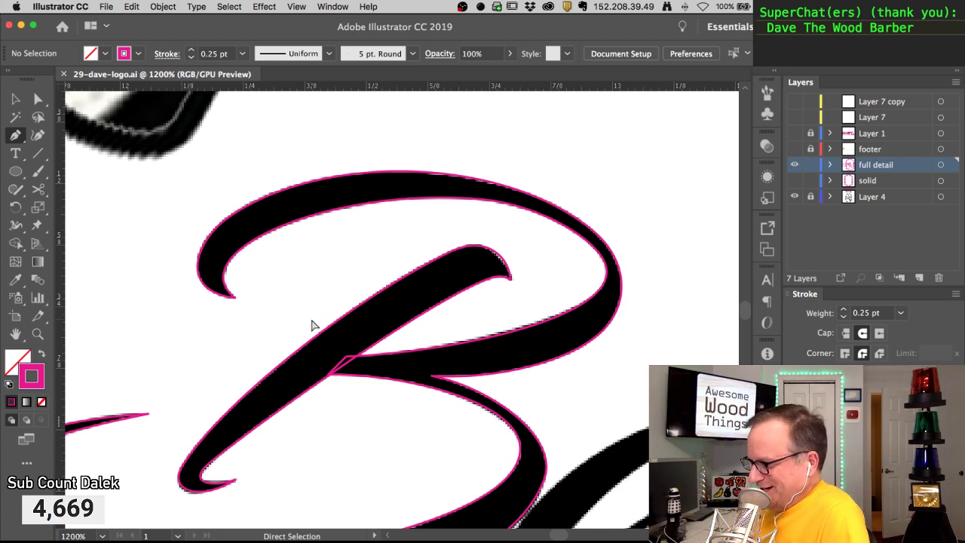
Examine the traced artwork from the Barber lettering up to the crossed axes and wood rings
{"action": "left_click", "coordinate": [358, 279], "text": "alt+super"}
{"action": "left_click", "coordinate": [394, 293], "text": "alt"}
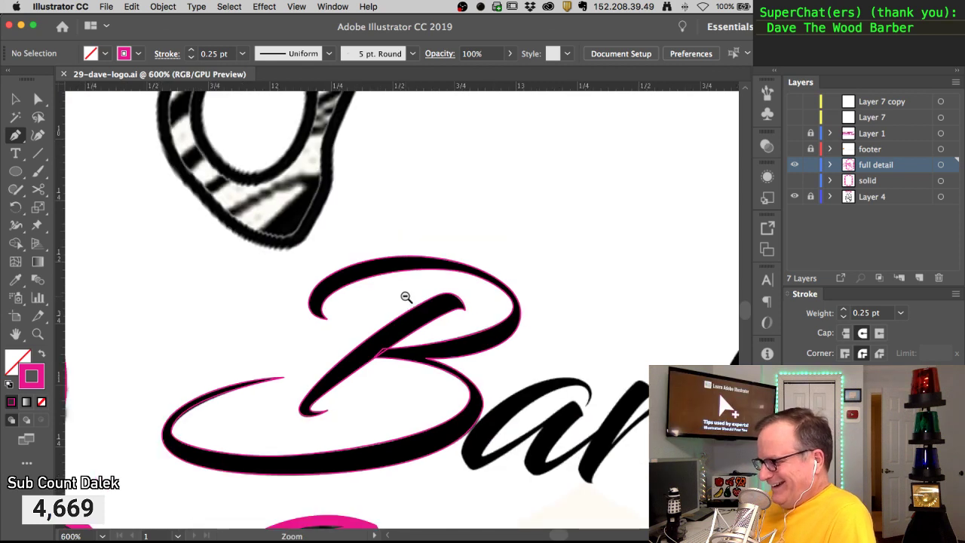
{"action": "left_click", "coordinate": [355, 242], "text": "alt"}
{"action": "left_click", "coordinate": [353, 244], "text": "alt"}
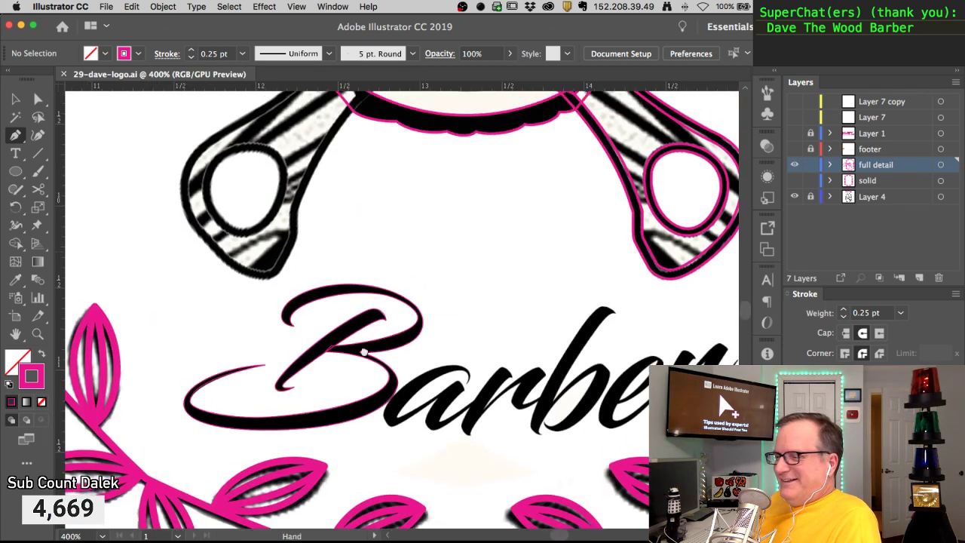
{"action": "scroll", "coordinate": [366, 377], "scroll_direction": "up", "scroll_amount": 5}
{"action": "scroll", "coordinate": [384, 354], "scroll_direction": "up", "scroll_amount": 4}
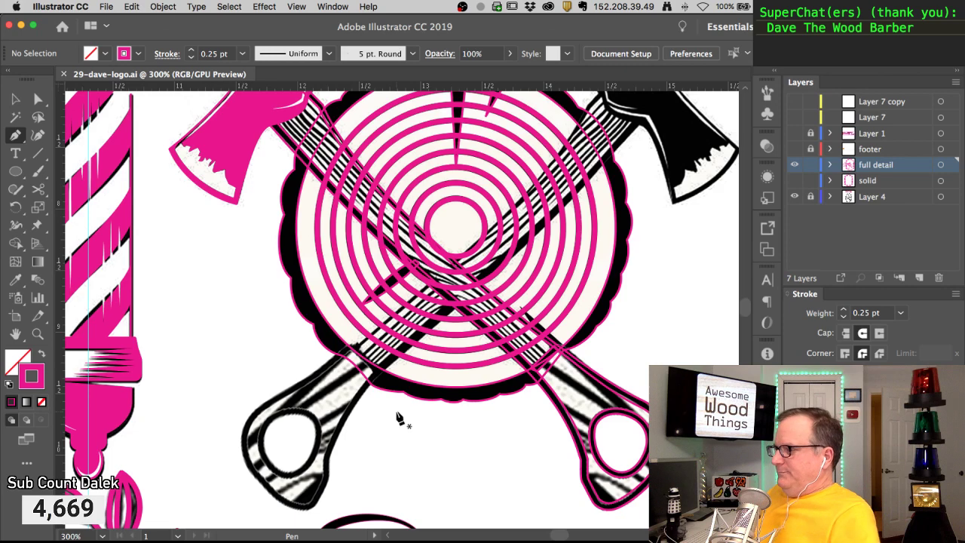
{"action": "left_click", "coordinate": [38, 100]}
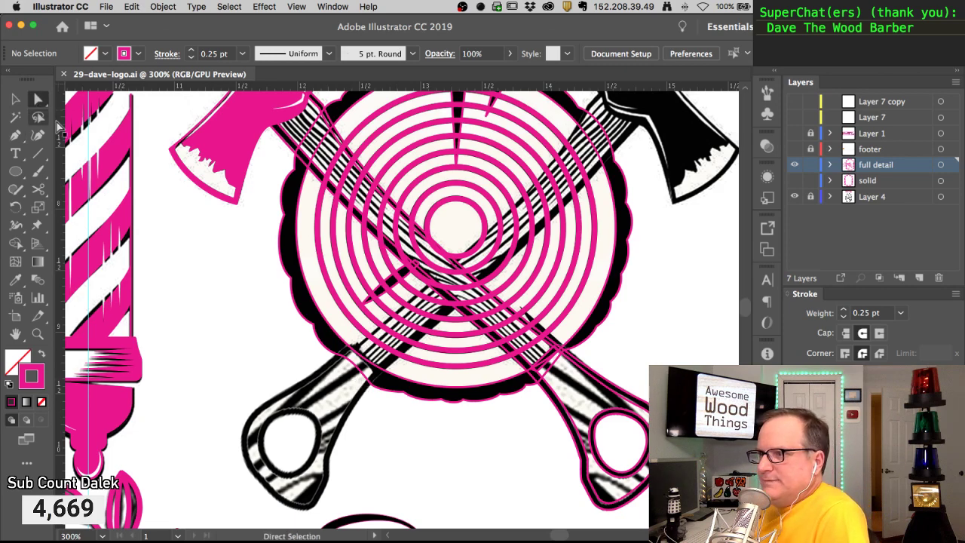
{"action": "left_click", "coordinate": [453, 308], "text": "alt+super"}
{"action": "left_click_drag", "start_coordinate": [451, 308], "coordinate": [381, 253]}
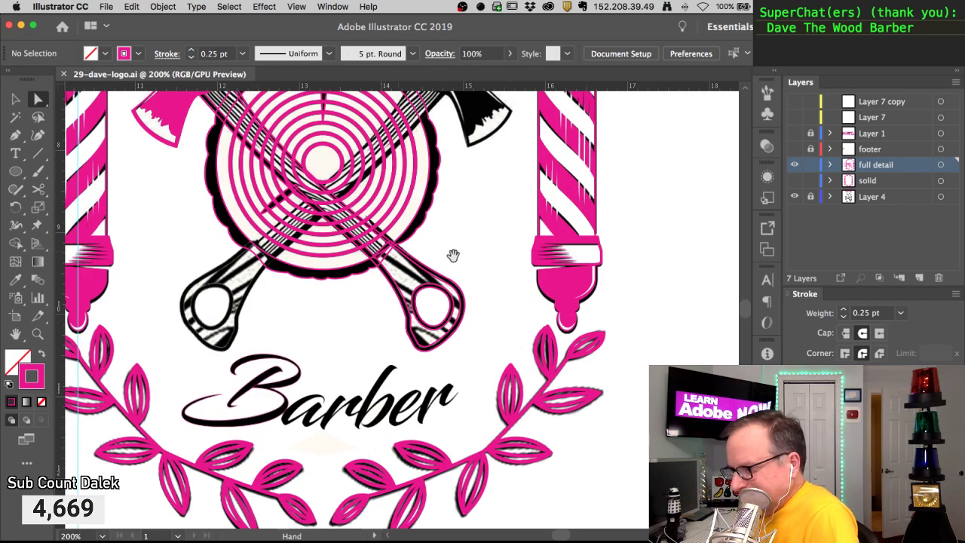
Start the lowercase a's outline with the Pen tool, from the hook's tip over the top edge to the upper-left shoulder
{"action": "left_click", "coordinate": [317, 417], "text": "super"}
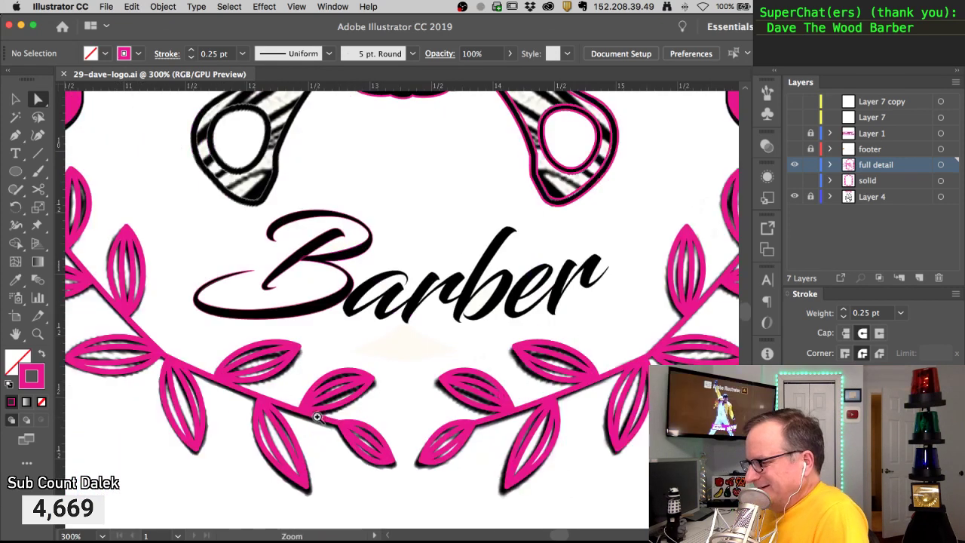
{"action": "scroll", "coordinate": [421, 264], "scroll_direction": "down", "scroll_amount": 5}
{"action": "left_click", "coordinate": [415, 258], "text": "super"}
{"action": "left_click_drag", "start_coordinate": [370, 187], "coordinate": [394, 300]}
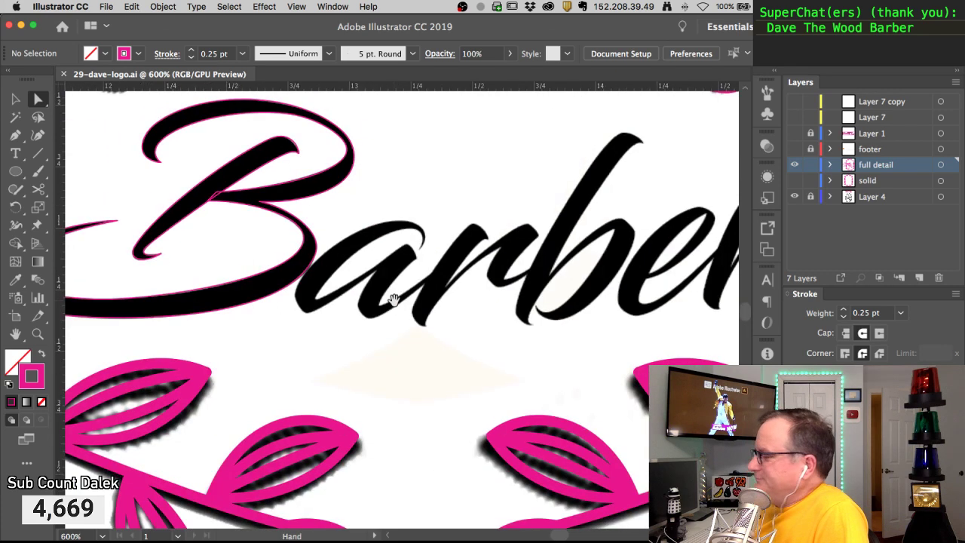
{"action": "left_click", "coordinate": [316, 258]}
{"action": "left_click", "coordinate": [349, 209]}
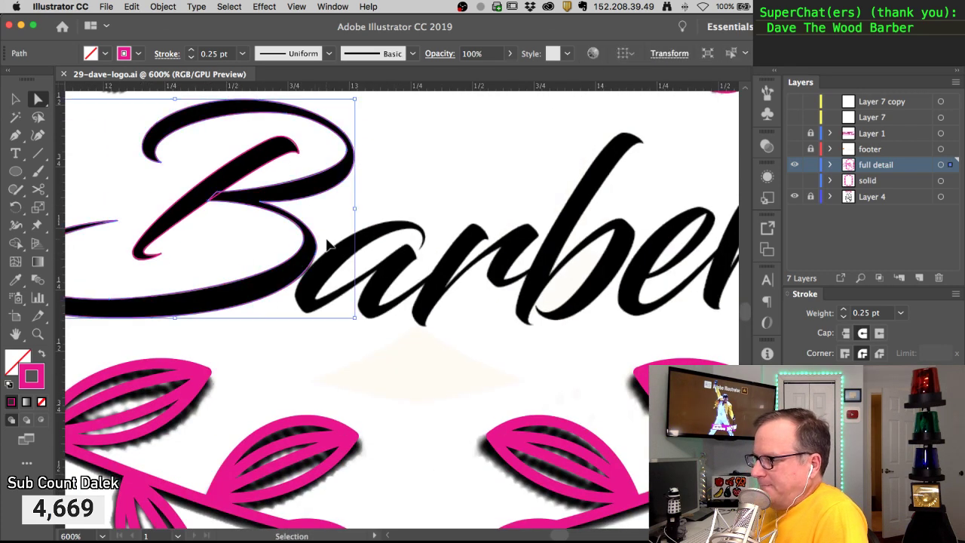
{"action": "left_click", "coordinate": [15, 136]}
{"action": "left_click", "coordinate": [398, 273], "text": "super"}
{"action": "left_click", "coordinate": [402, 277], "text": "super"}
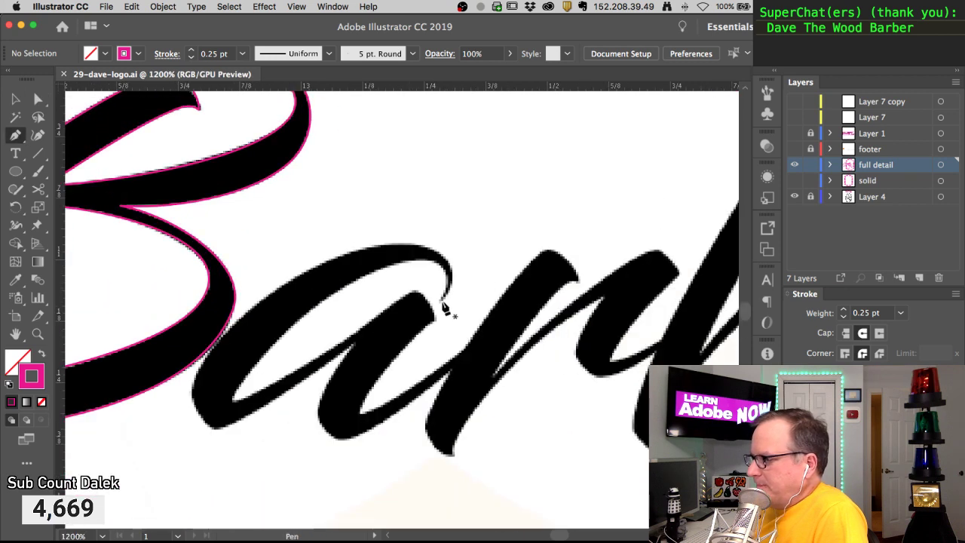
{"action": "left_click_drag", "start_coordinate": [441, 301], "coordinate": [467, 285]}
{"action": "left_click", "coordinate": [436, 245]}
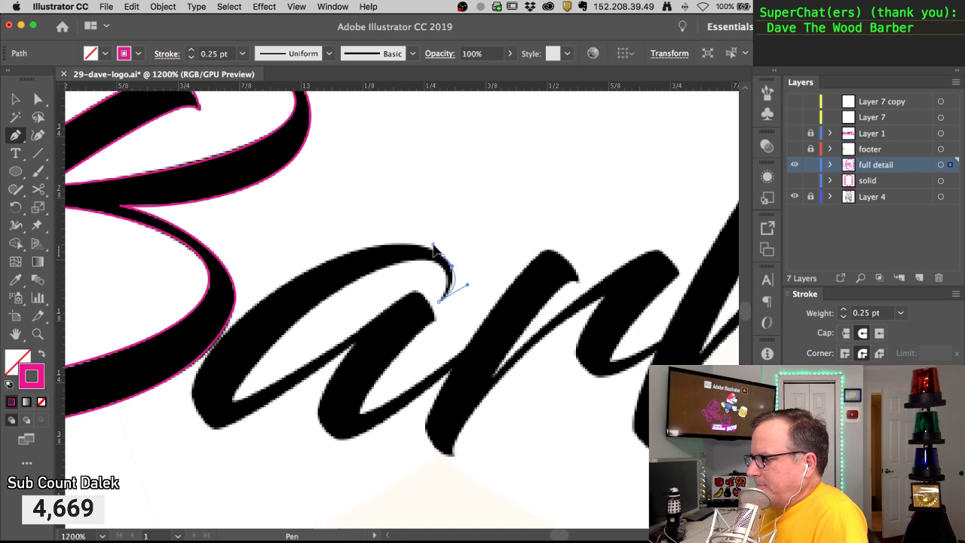
{"action": "left_click_drag", "start_coordinate": [286, 285], "coordinate": [223, 333]}
Adjust the handles at the a's hook, top curve and upper-left shoulder to follow the lettering
{"action": "left_click", "coordinate": [455, 280], "text": "super"}
{"action": "left_click_drag", "start_coordinate": [467, 285], "coordinate": [455, 287]}
{"action": "left_click", "coordinate": [444, 257], "text": "super"}
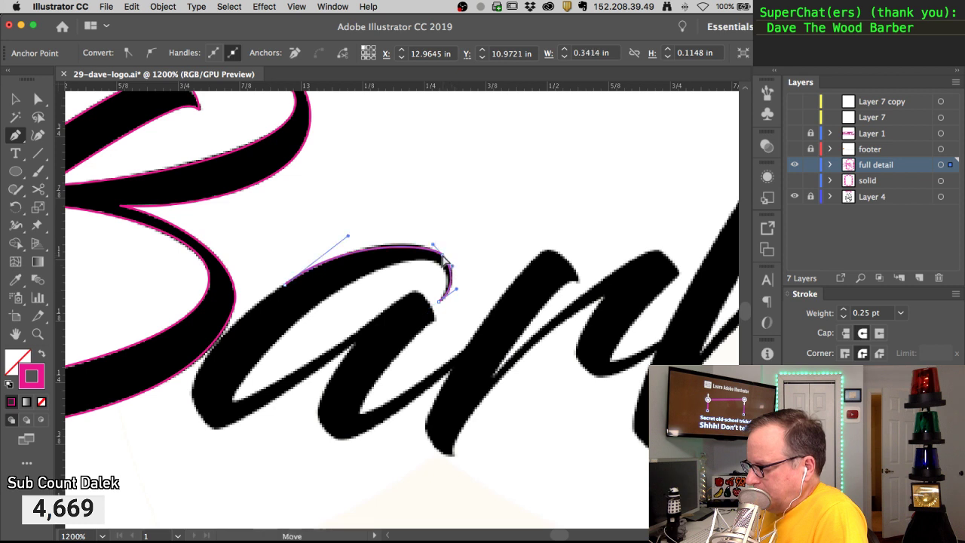
{"action": "left_click_drag", "start_coordinate": [432, 244], "coordinate": [426, 237]}
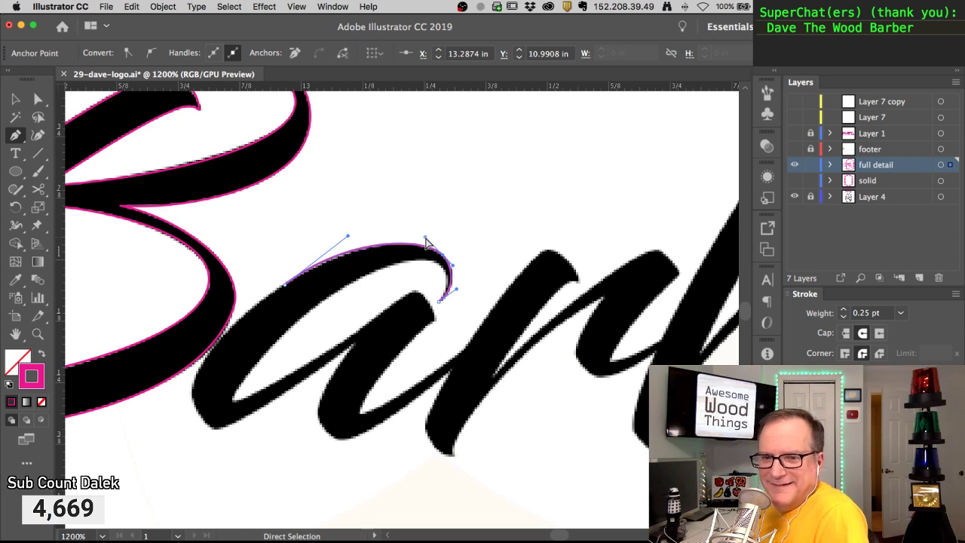
{"action": "left_click", "coordinate": [279, 275], "text": "super"}
{"action": "left_click", "coordinate": [285, 284]}
{"action": "left_click_drag", "start_coordinate": [285, 284], "coordinate": [230, 322]}
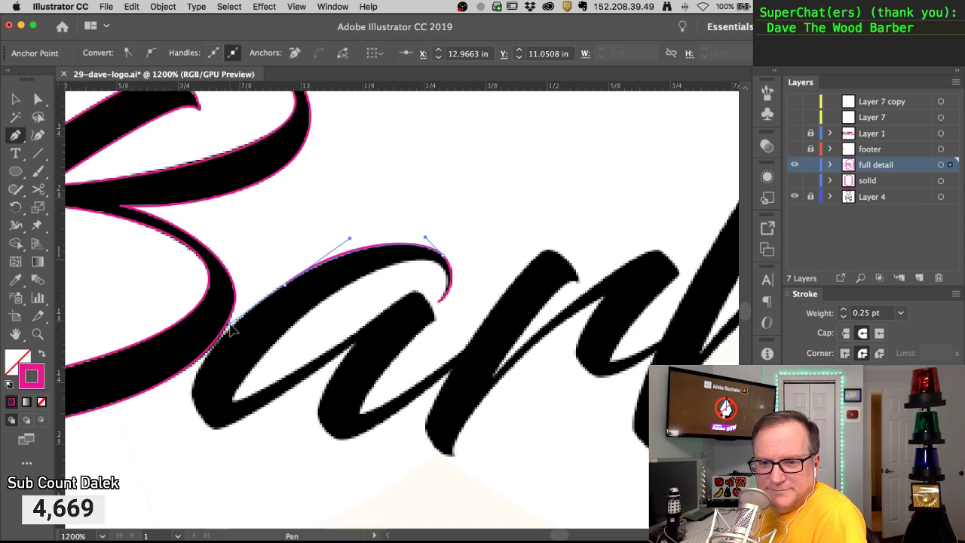
Continue the a's outline down its left side, around the bottom and up the bowl's lower edge to the stem
{"action": "mouse_move", "coordinate": [232, 329]}
{"action": "left_mouse_down"}
{"action": "mouse_move", "coordinate": [226, 362]}
{"action": "mouse_move", "coordinate": [198, 405]}
{"action": "mouse_move", "coordinate": [197, 434]}
{"action": "left_mouse_up"}
{"action": "left_click", "coordinate": [206, 400], "text": "super"}
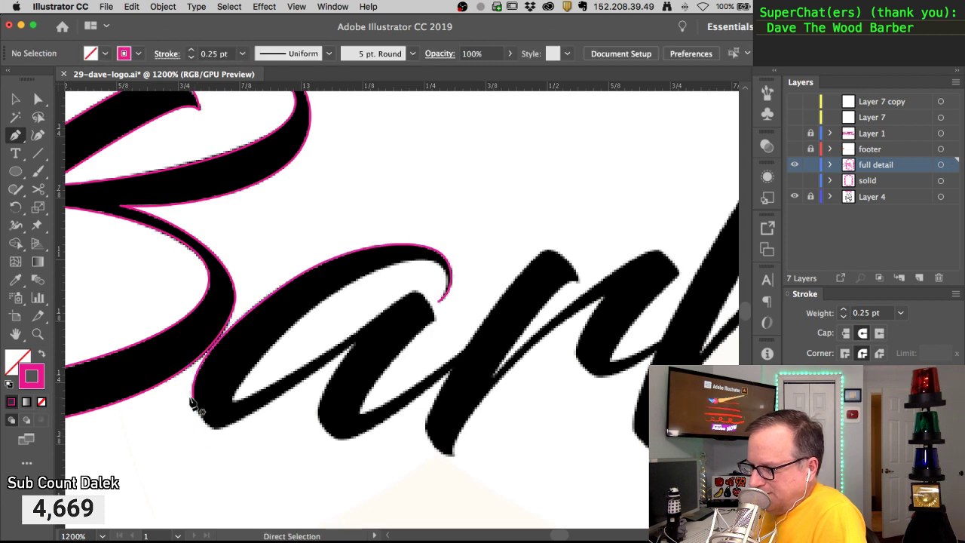
{"action": "mouse_move", "coordinate": [193, 397]}
{"action": "left_mouse_down"}
{"action": "mouse_move", "coordinate": [189, 415]}
{"action": "mouse_move", "coordinate": [216, 431]}
{"action": "mouse_move", "coordinate": [194, 412]}
{"action": "left_mouse_up"}
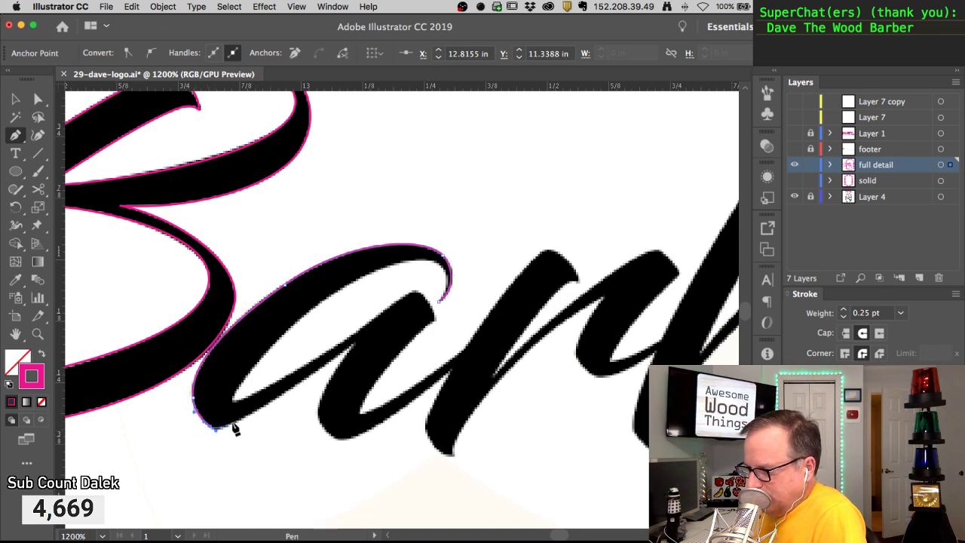
{"action": "left_click_drag", "start_coordinate": [243, 425], "coordinate": [393, 313]}
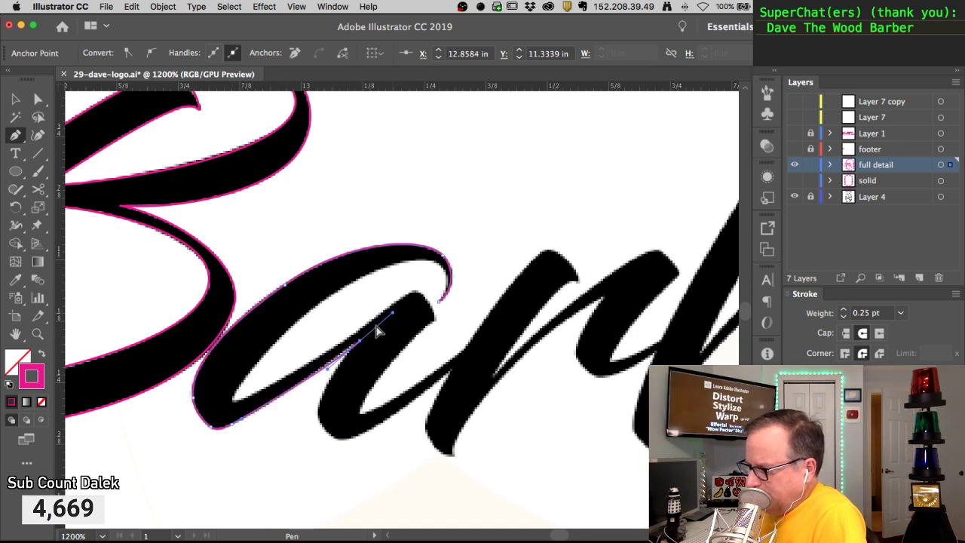
{"action": "left_click_drag", "start_coordinate": [233, 430], "coordinate": [236, 423]}
{"action": "left_click_drag", "start_coordinate": [360, 343], "coordinate": [363, 336]}
{"action": "left_click", "coordinate": [362, 357]}
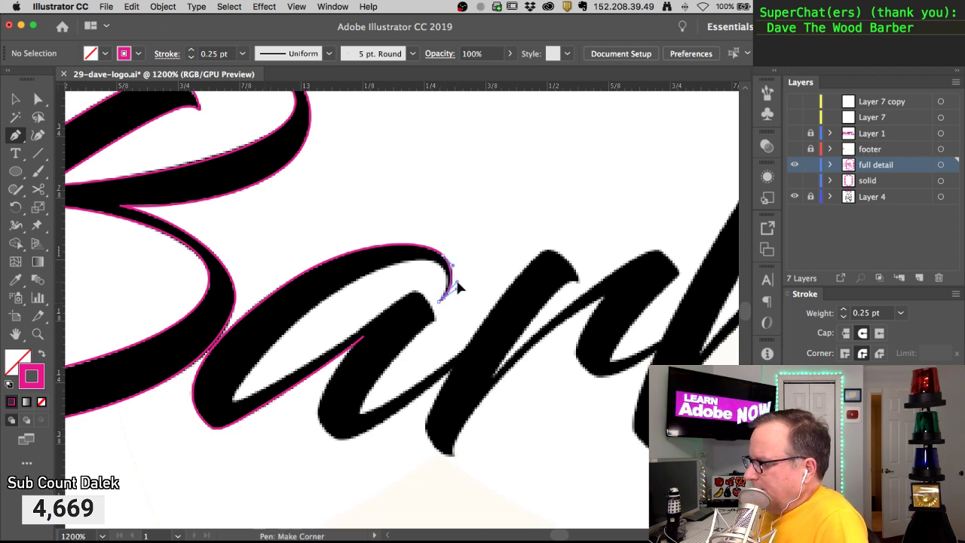
Trace the a's inner edge from the hook's tip under the top curve down to the bowl's lower inside corner
{"action": "left_click", "coordinate": [453, 290]}
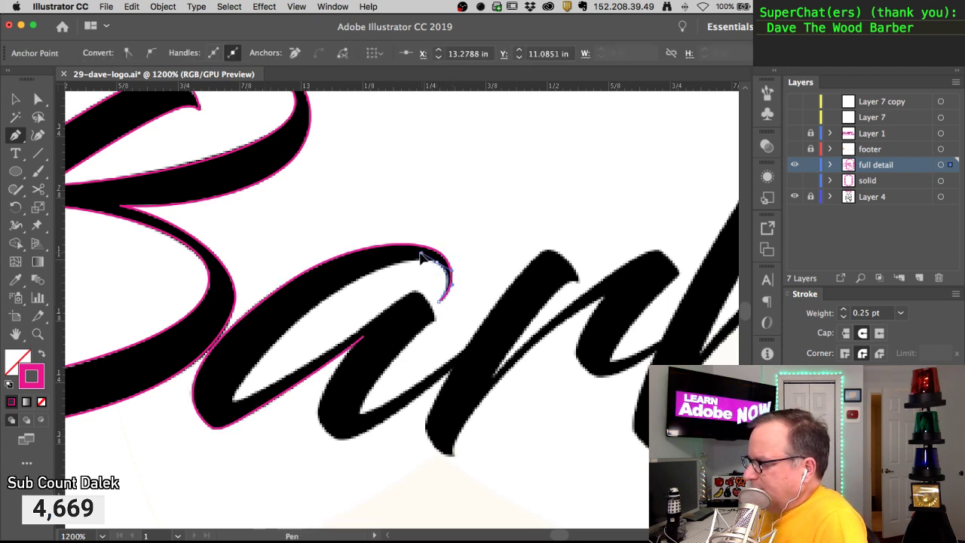
{"action": "left_click_drag", "start_coordinate": [332, 295], "coordinate": [300, 316]}
{"action": "left_click", "coordinate": [291, 327]}
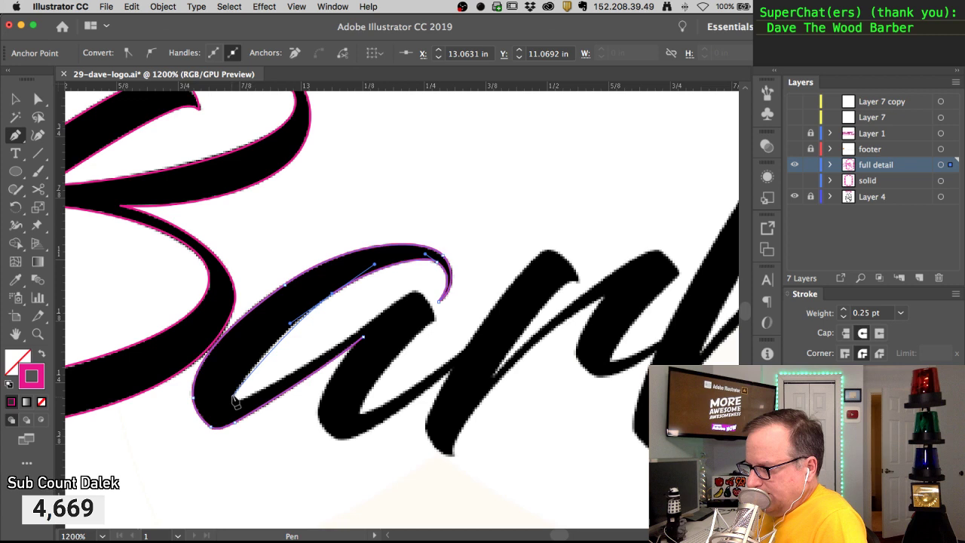
{"action": "mouse_move", "coordinate": [235, 394]}
{"action": "left_mouse_down"}
{"action": "mouse_move", "coordinate": [223, 412]}
{"action": "mouse_move", "coordinate": [247, 397]}
{"action": "left_mouse_up"}
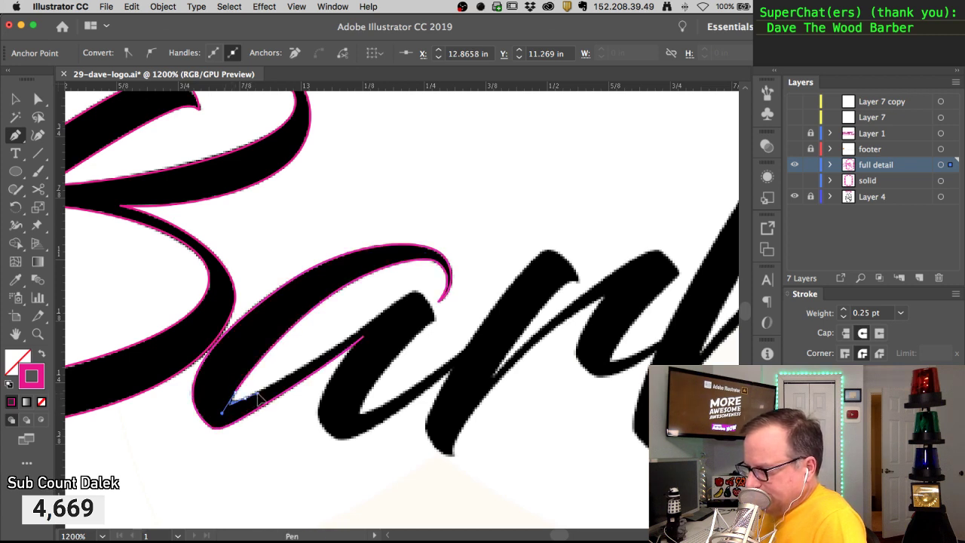
{"action": "left_click", "coordinate": [223, 414]}
{"action": "left_click_drag", "start_coordinate": [223, 414], "coordinate": [230, 402]}
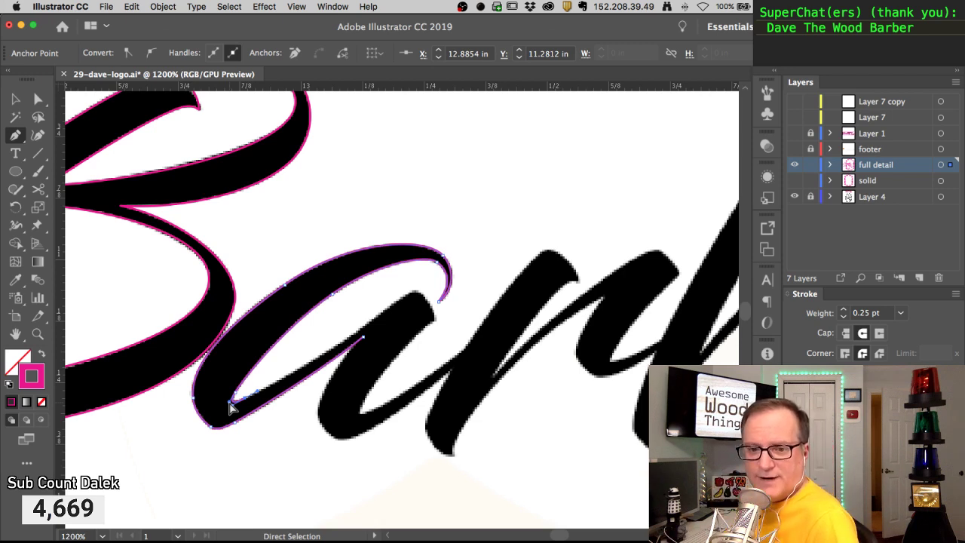
Trace from the bowl's inside corner up the connecting stroke and around the top of the a's stem
{"action": "mouse_move", "coordinate": [232, 402]}
{"action": "left_mouse_down"}
{"action": "mouse_move", "coordinate": [395, 319]}
{"action": "mouse_move", "coordinate": [447, 275]}
{"action": "mouse_move", "coordinate": [444, 265]}
{"action": "left_mouse_up"}
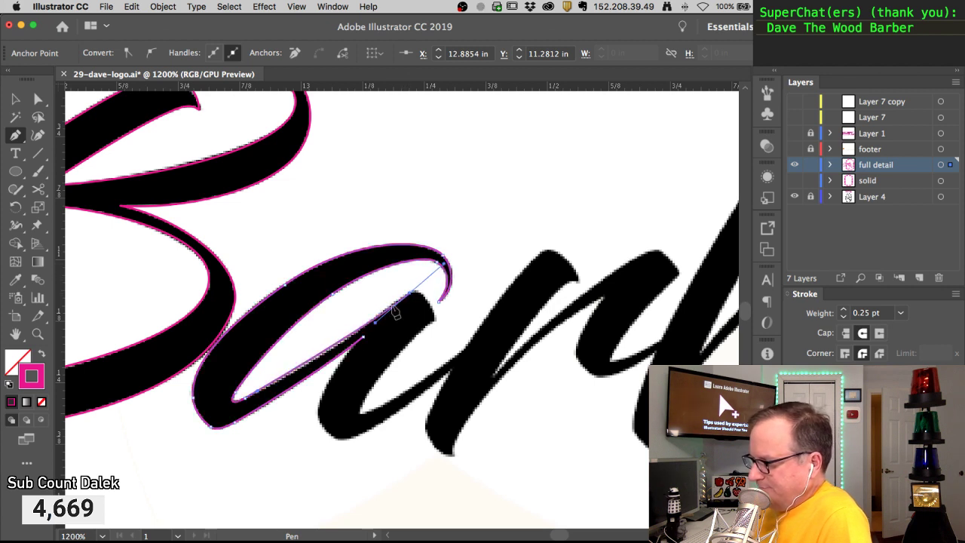
{"action": "left_click_drag", "start_coordinate": [257, 391], "coordinate": [281, 382]}
{"action": "left_click_drag", "start_coordinate": [411, 293], "coordinate": [417, 289]}
{"action": "left_click", "coordinate": [414, 293]}
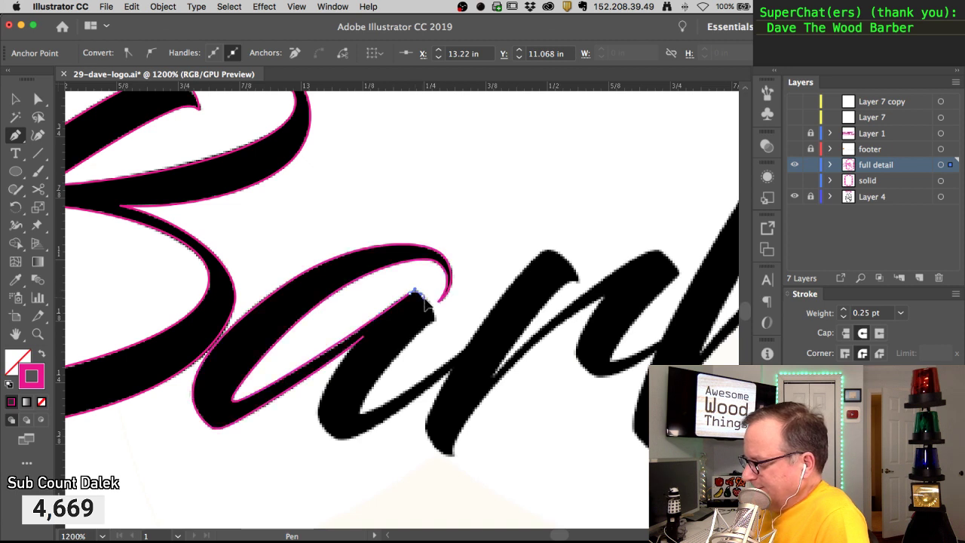
{"action": "left_click_drag", "start_coordinate": [426, 300], "coordinate": [417, 332]}
{"action": "left_click", "coordinate": [433, 315]}
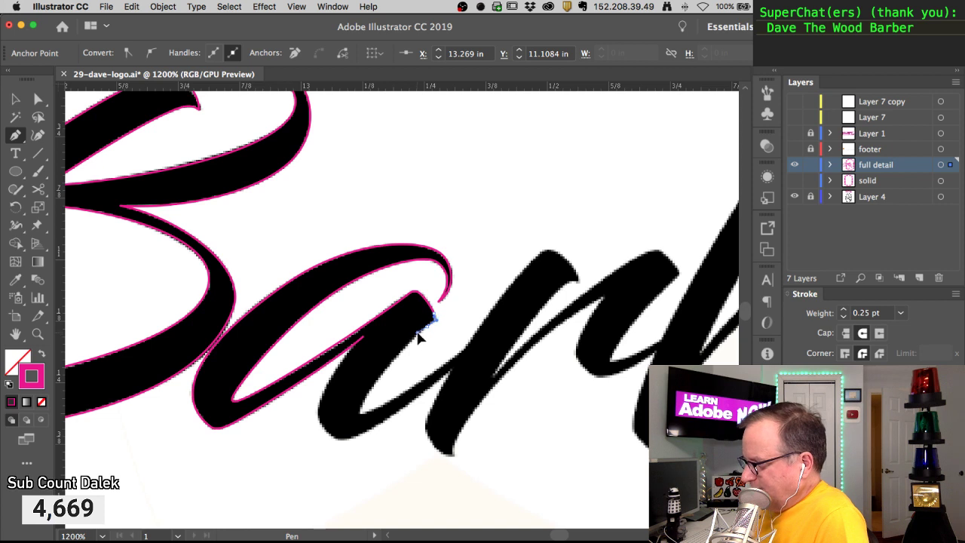
Trace the right edge of the a's stem down to its inside corner and up the joining stroke into the r
{"action": "mouse_move", "coordinate": [362, 414]}
{"action": "left_mouse_down"}
{"action": "mouse_move", "coordinate": [352, 437]}
{"action": "mouse_move", "coordinate": [369, 410]}
{"action": "mouse_move", "coordinate": [351, 433]}
{"action": "mouse_move", "coordinate": [360, 413]}
{"action": "left_mouse_up"}
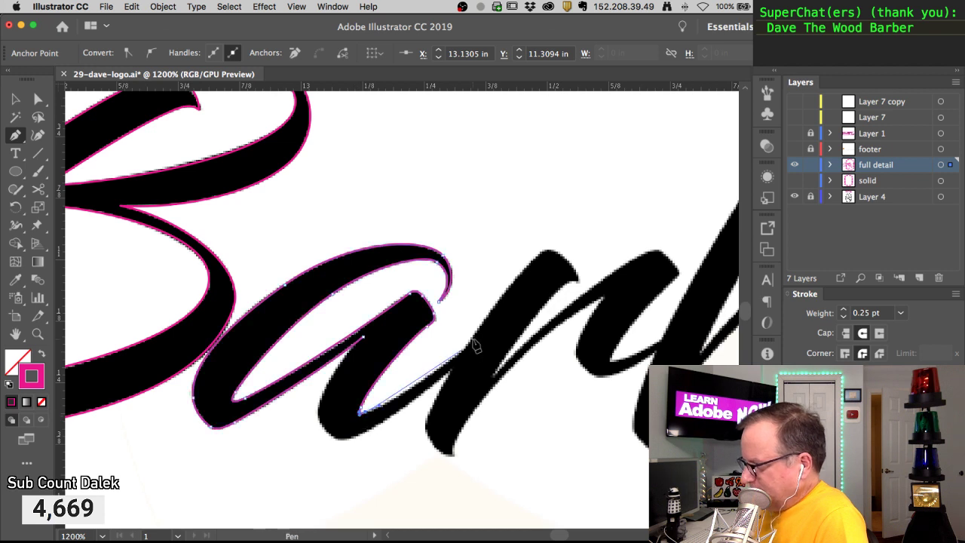
{"action": "left_click_drag", "start_coordinate": [467, 348], "coordinate": [488, 328]}
{"action": "key", "text": "super"}
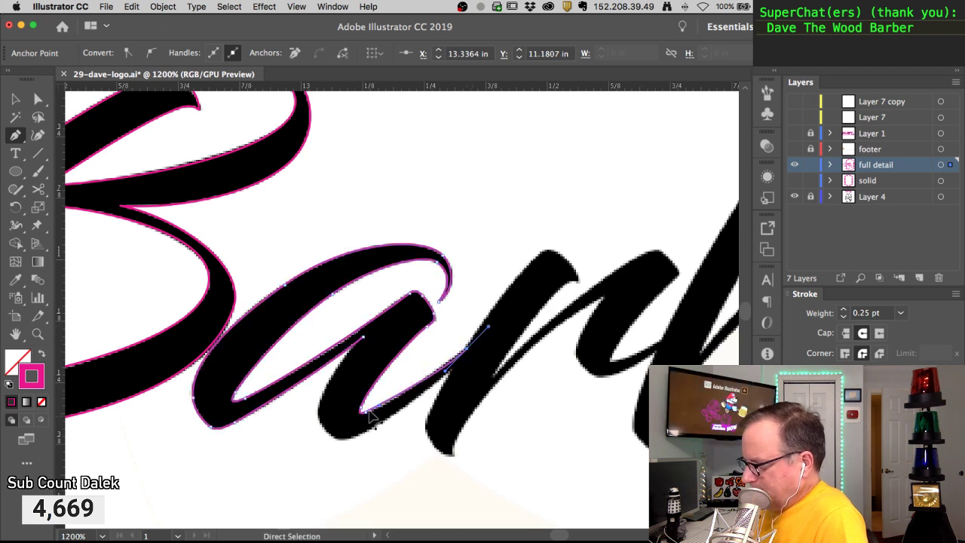
{"action": "mouse_move", "coordinate": [379, 406]}
{"action": "left_mouse_down"}
{"action": "mouse_move", "coordinate": [391, 402]}
{"action": "mouse_move", "coordinate": [367, 412]}
{"action": "left_mouse_up"}
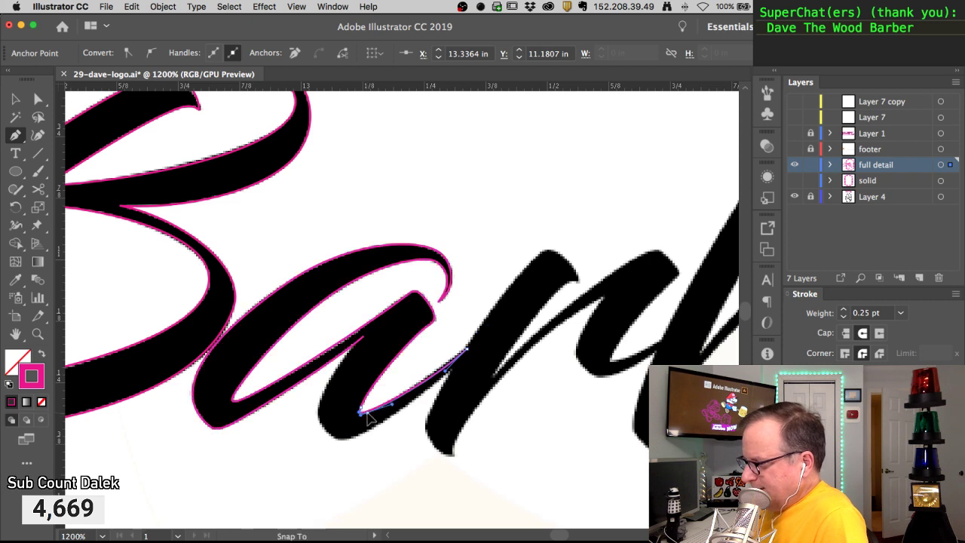
{"action": "left_click", "coordinate": [472, 340]}
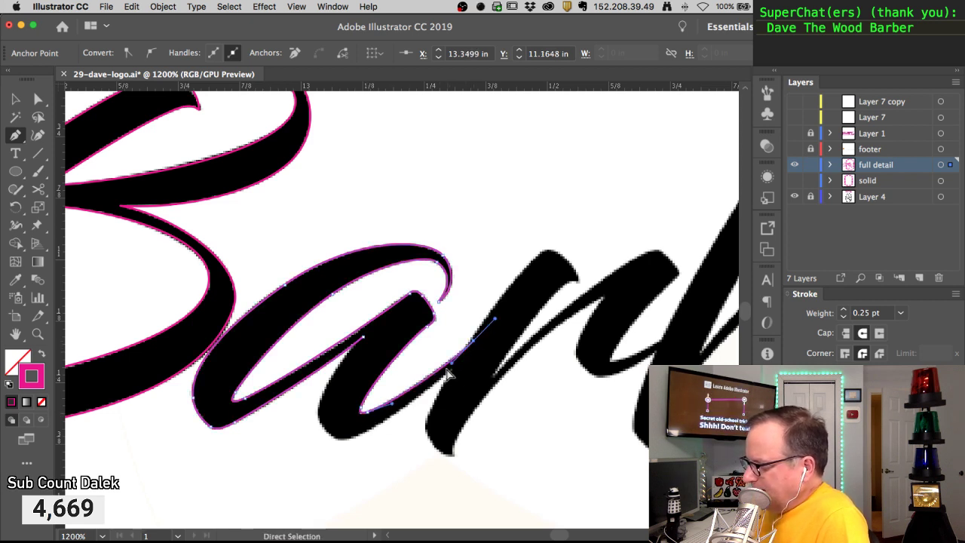
Deselect the a's outline, save the file and review the whole logo
{"action": "left_click", "coordinate": [405, 375], "text": "super"}
{"action": "left_click", "coordinate": [374, 353], "text": "super"}
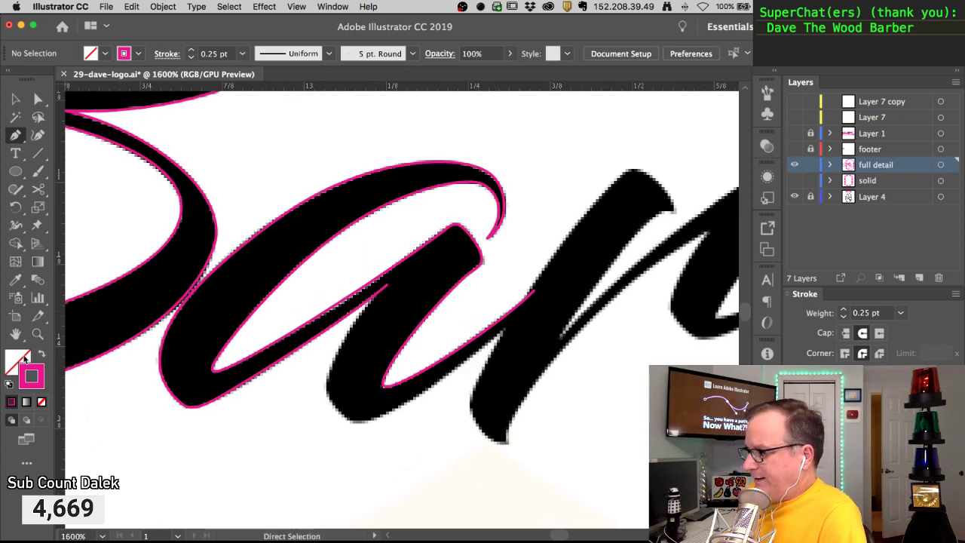
{"action": "key", "text": "super+0"}
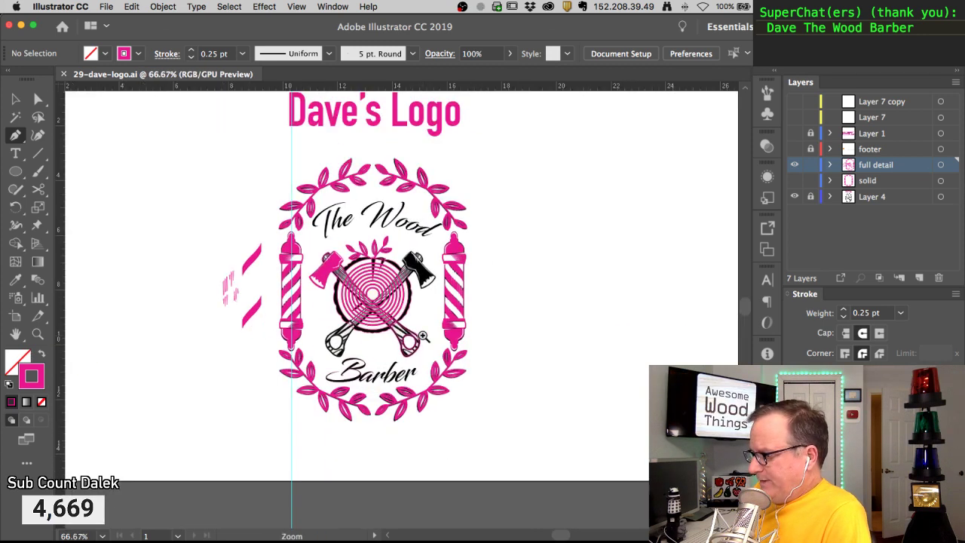
{"action": "left_click", "coordinate": [389, 309], "text": "super"}
{"action": "left_click_drag", "start_coordinate": [377, 279], "coordinate": [379, 317]}
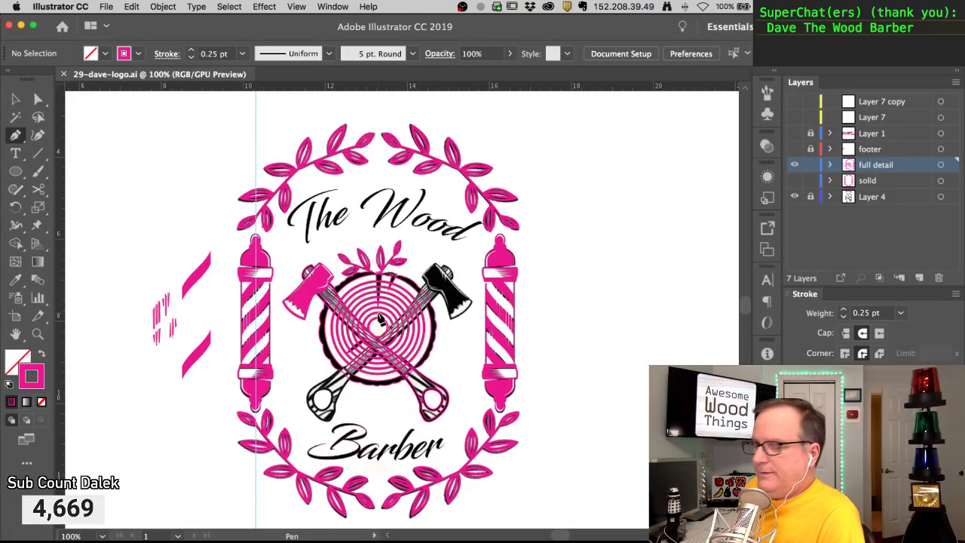